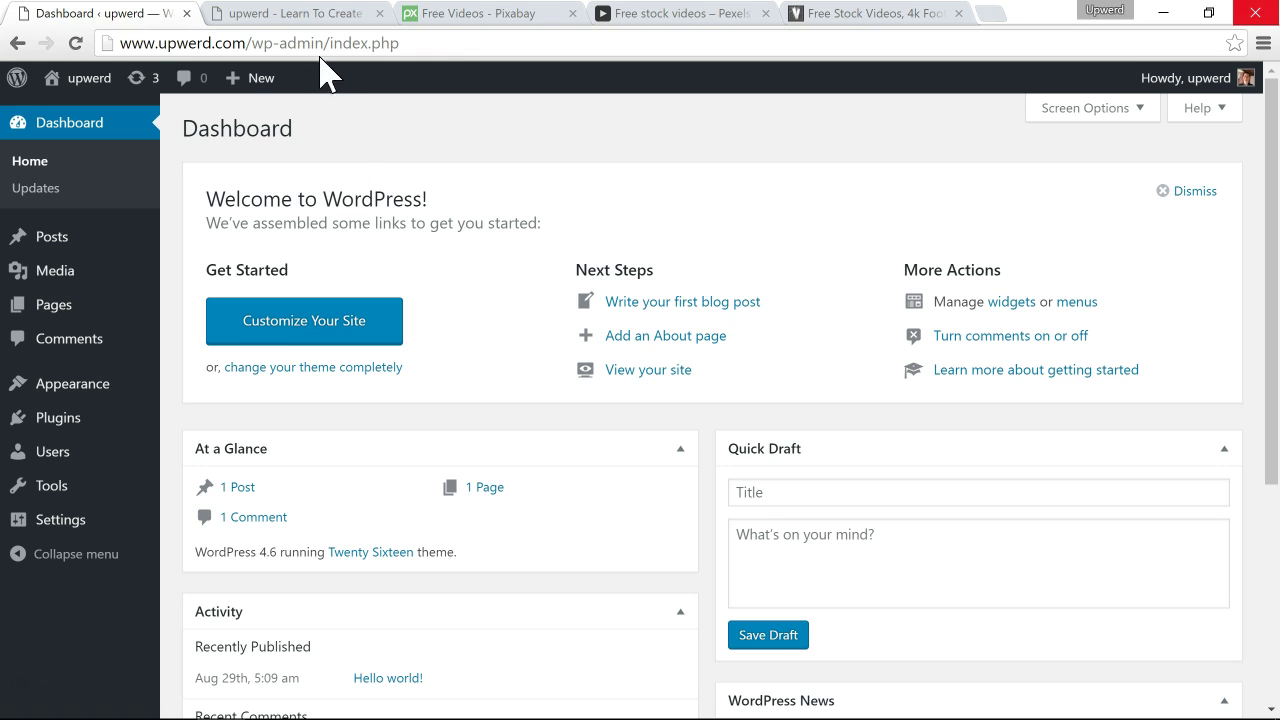
# Step: Download the Upwerd theme from upwerd.com and save it to the Desktop as upwerd.zip
pyautogui.click(274, 22)
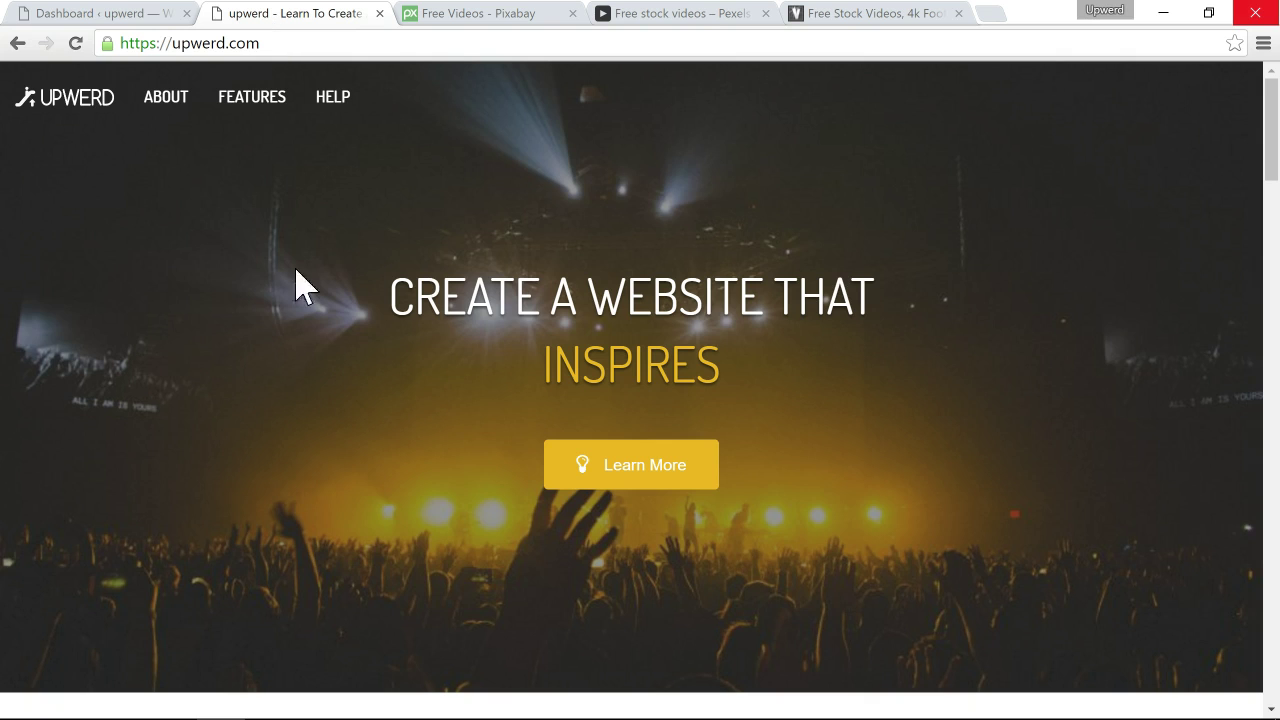
pyautogui.scroll(-3, 300, 305)
pyautogui.scroll(-6, 306, 306)
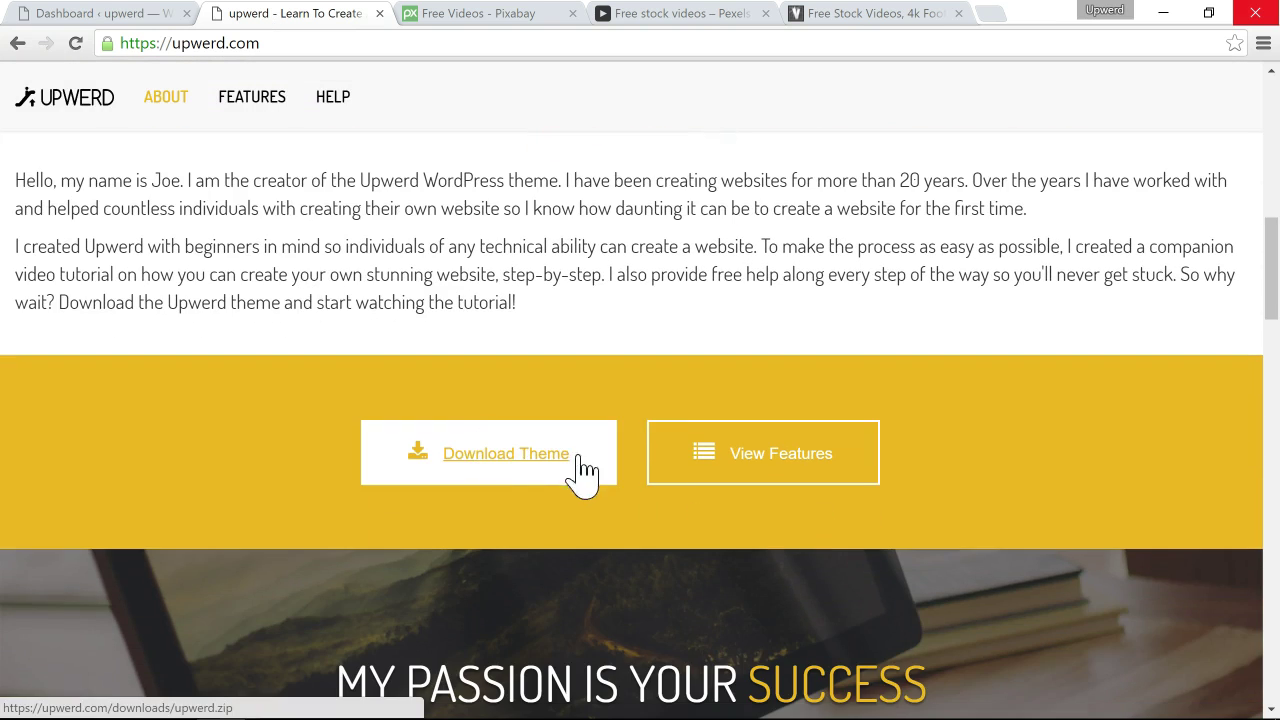
pyautogui.click(538, 462)
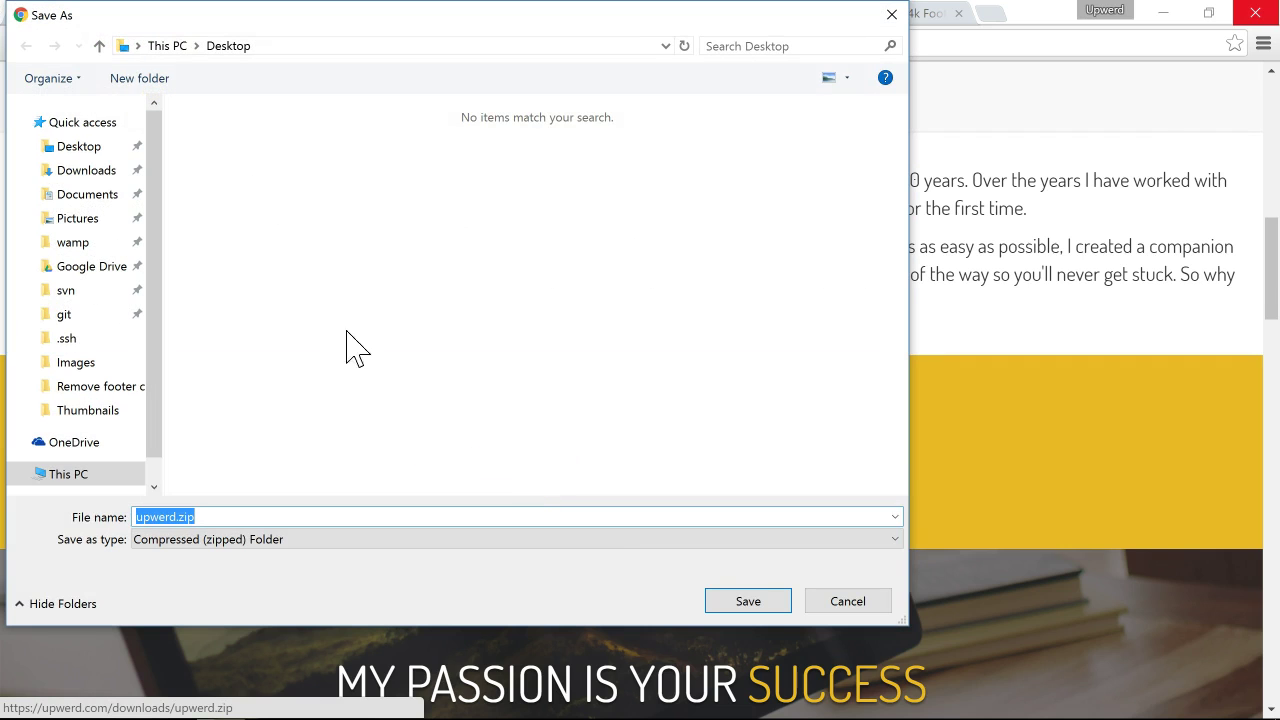
pyautogui.click(757, 606)
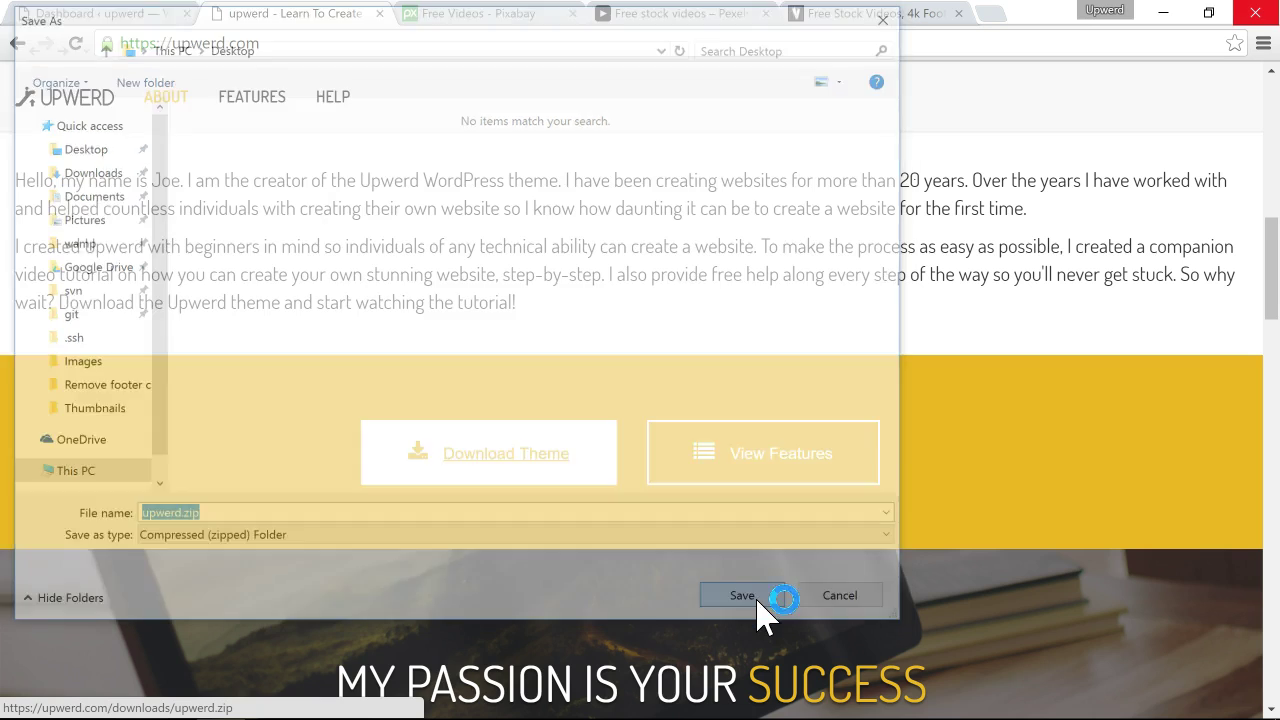
# Step: Return to the WordPress dashboard and open the theme upload form for adding a new theme
pyautogui.click(100, 14)
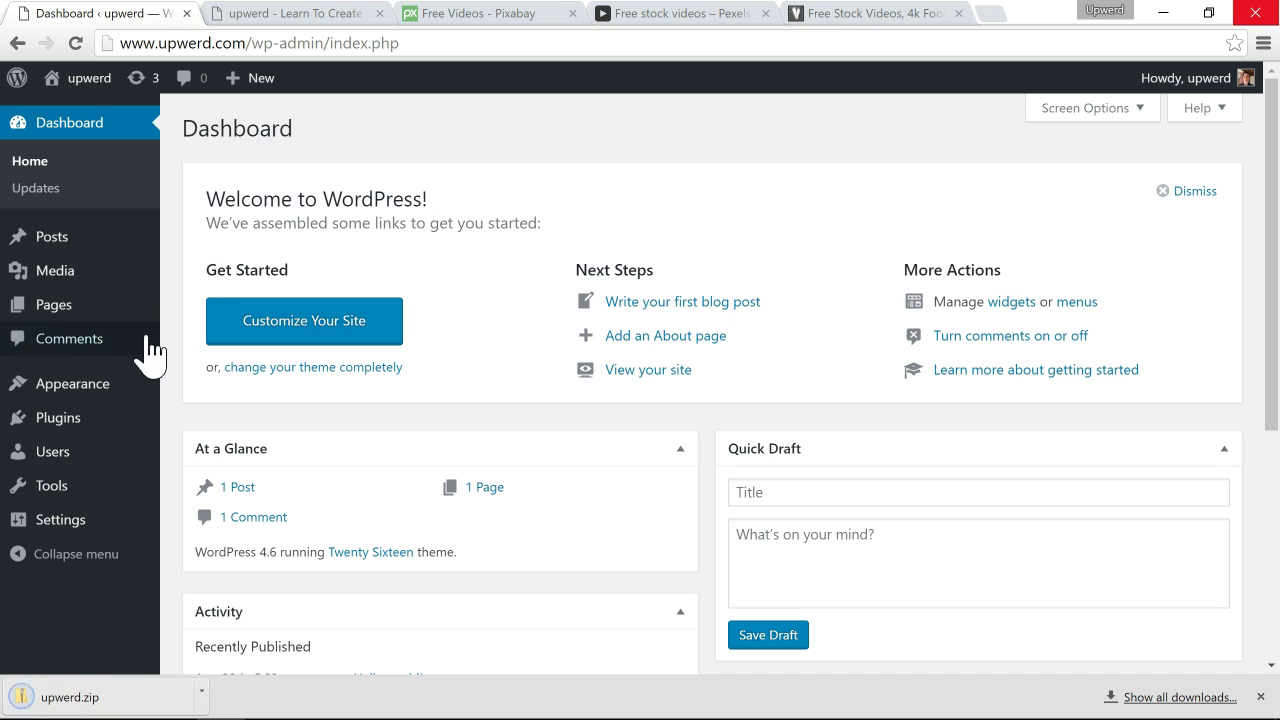
pyautogui.moveTo(90, 405)
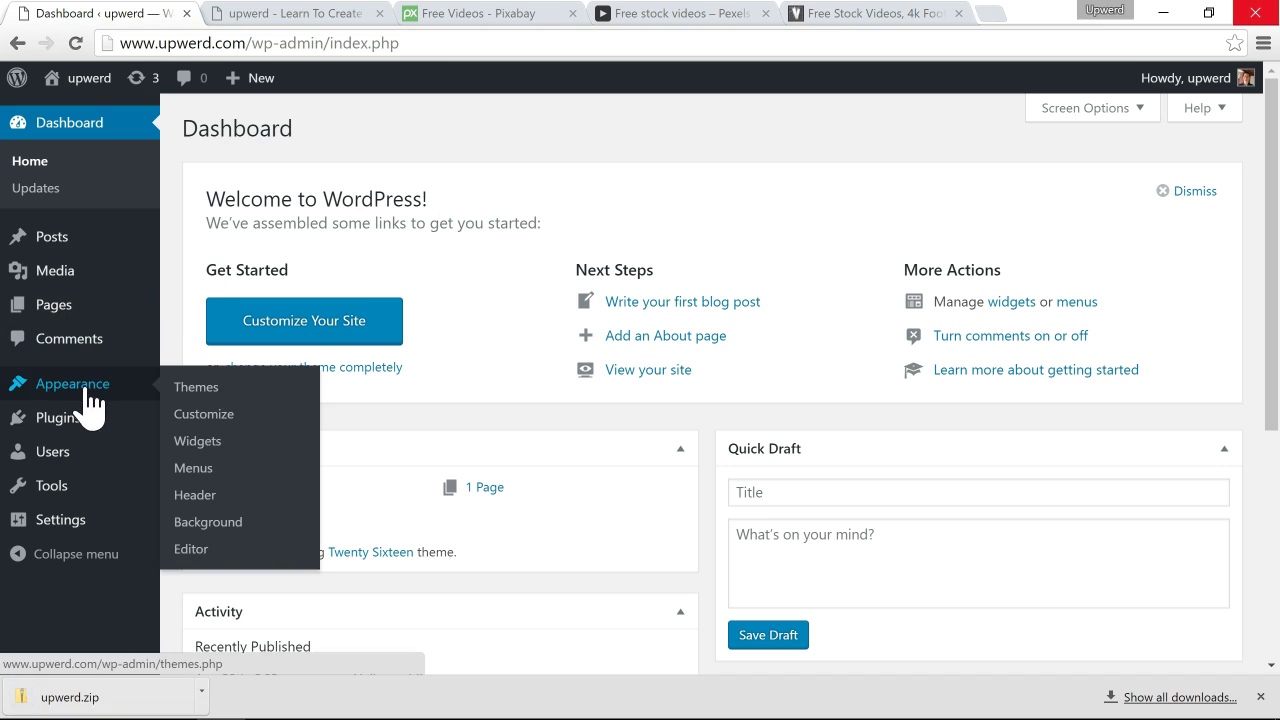
pyautogui.click(197, 392)
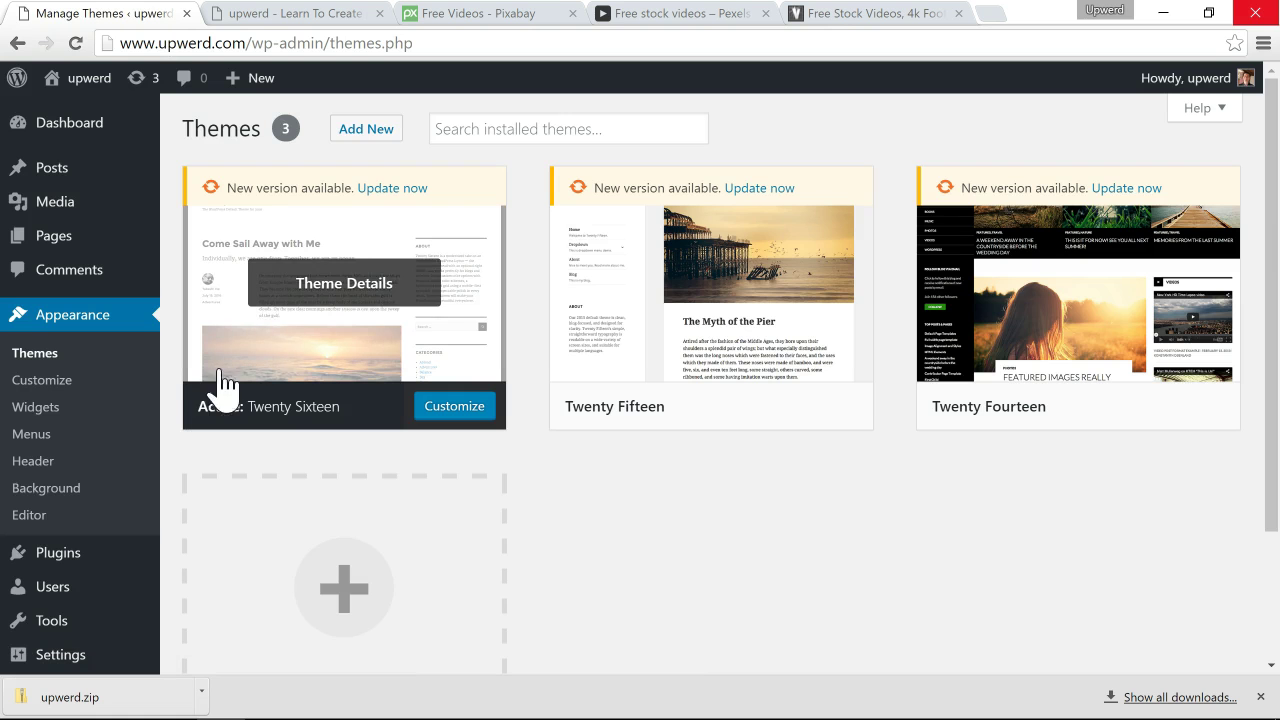
pyautogui.click(376, 140)
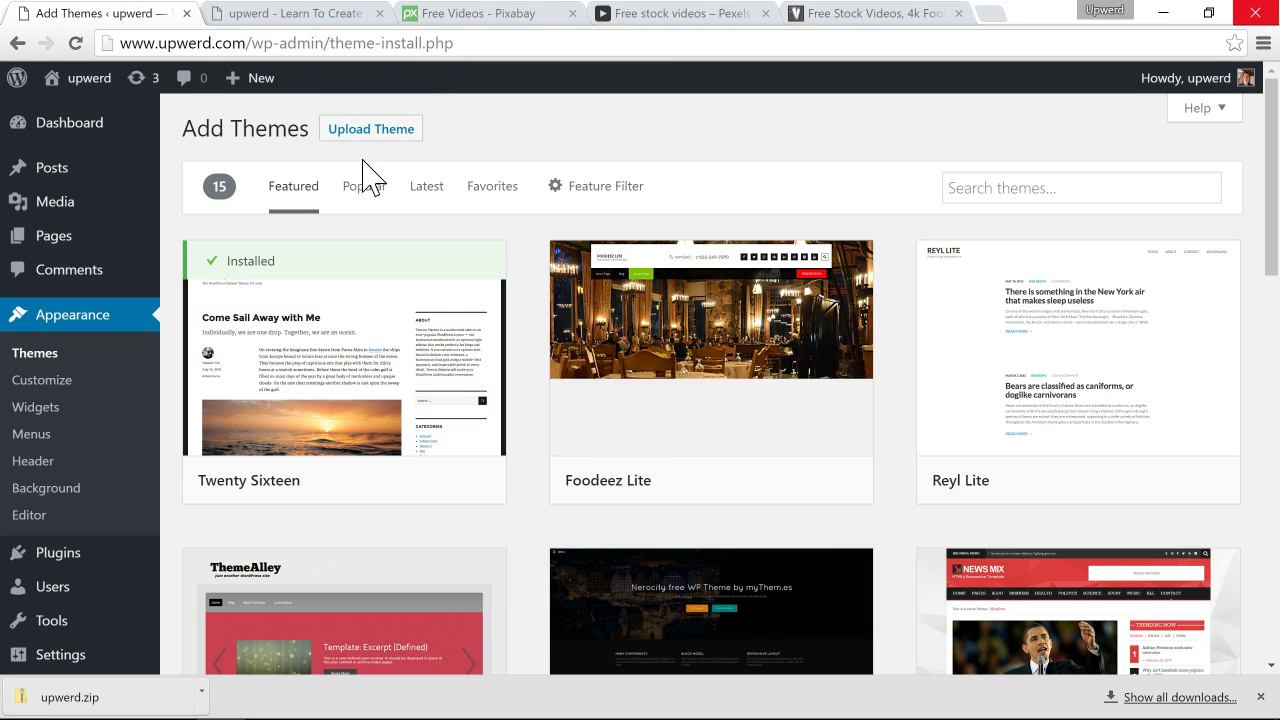
pyautogui.click(355, 150)
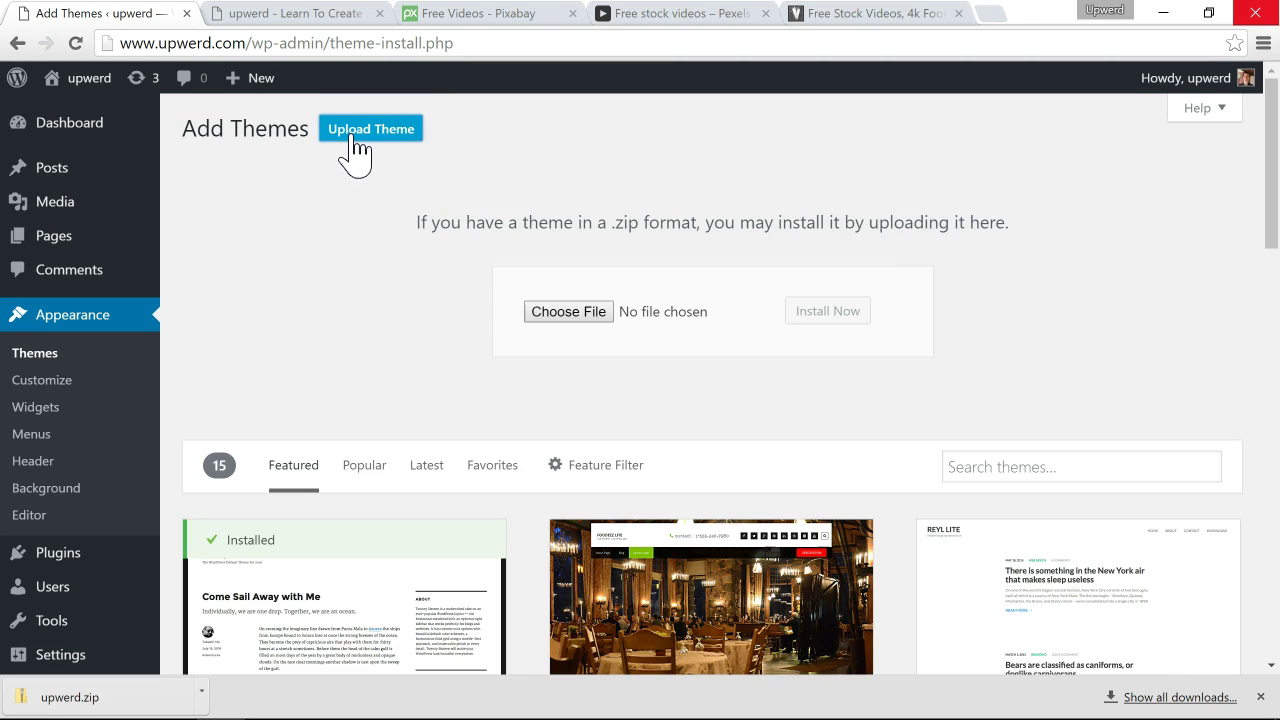
# Step: Install the theme from upwerd.zip on the Desktop and activate it
pyautogui.click(568, 313)
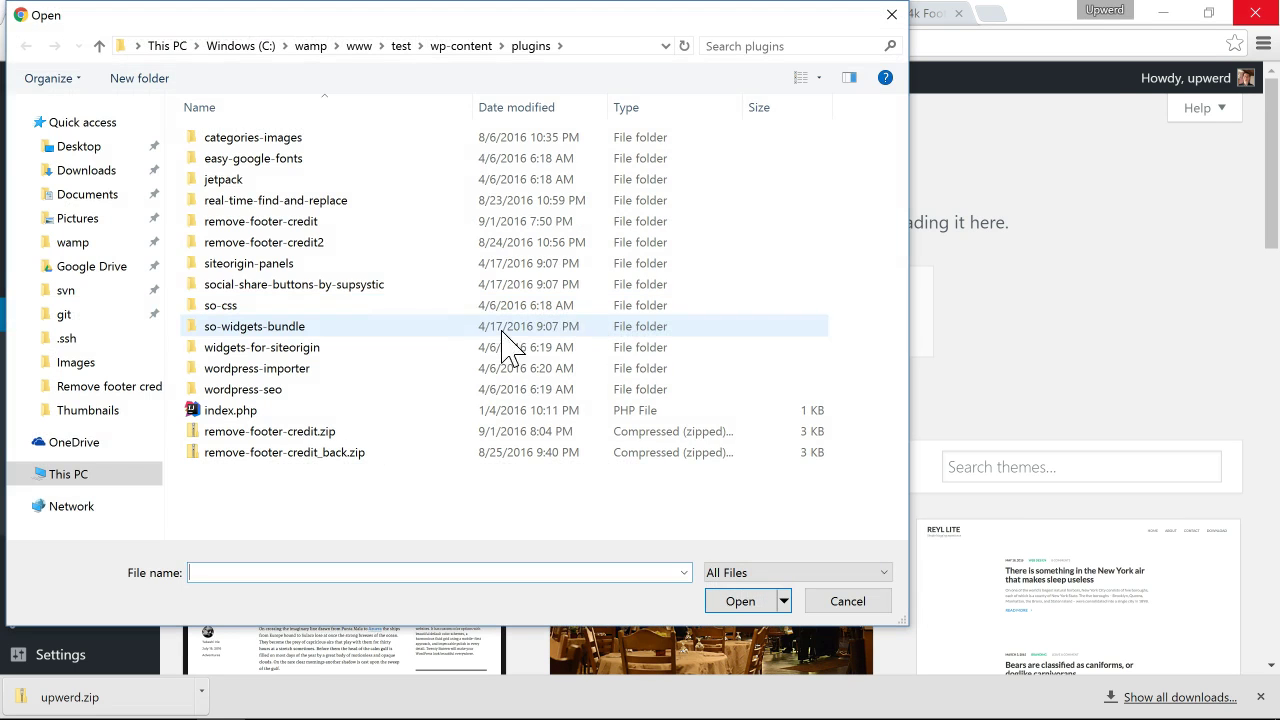
pyautogui.click(108, 155)
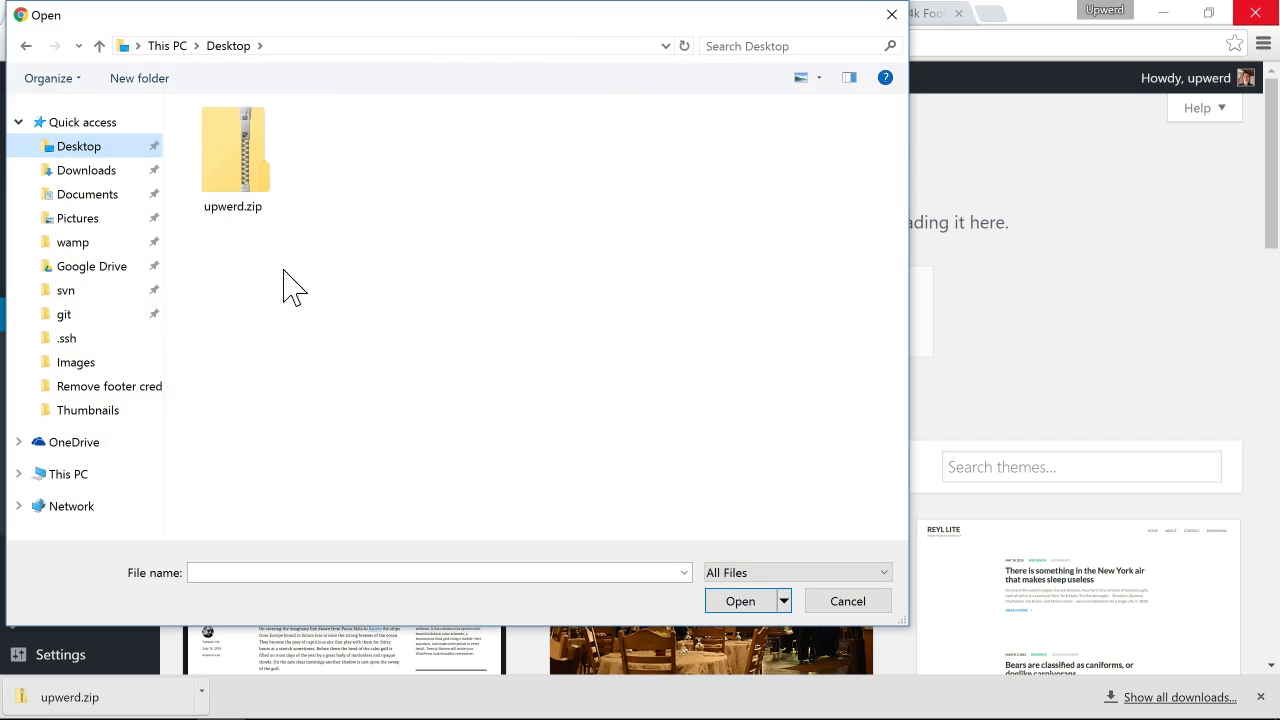
pyautogui.click(255, 190)
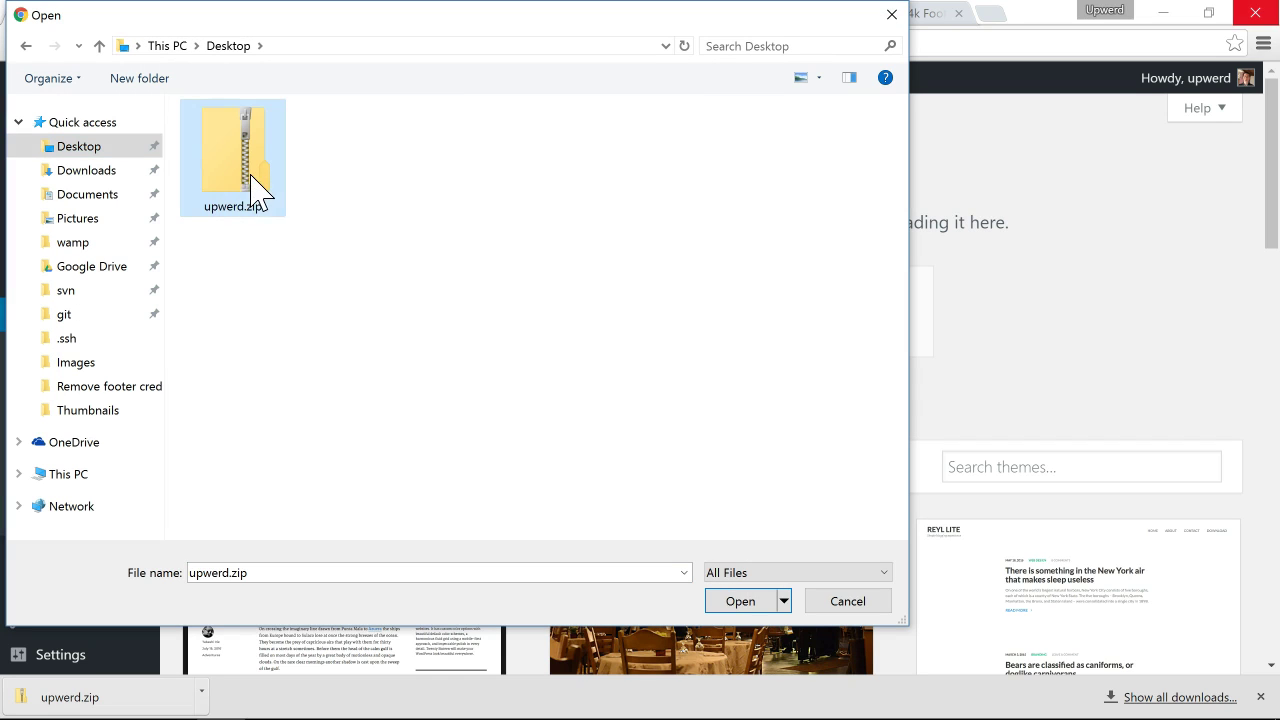
pyautogui.click(741, 602)
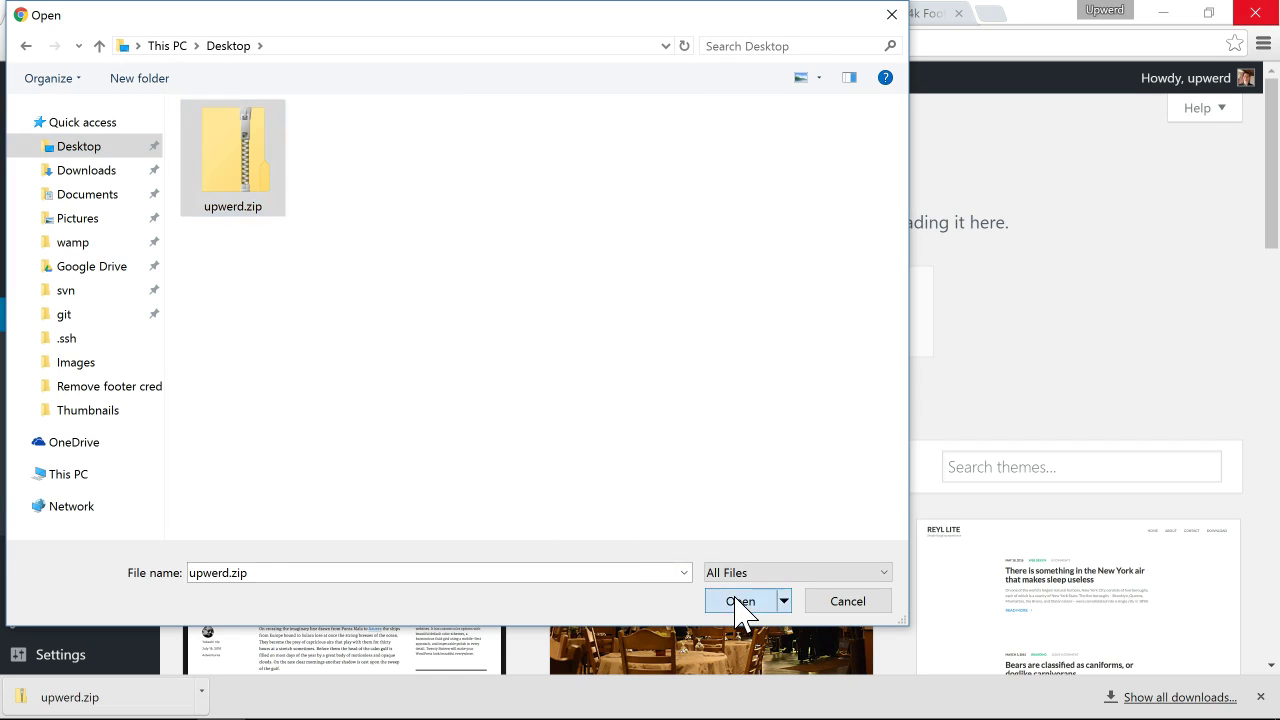
pyautogui.click(840, 314)
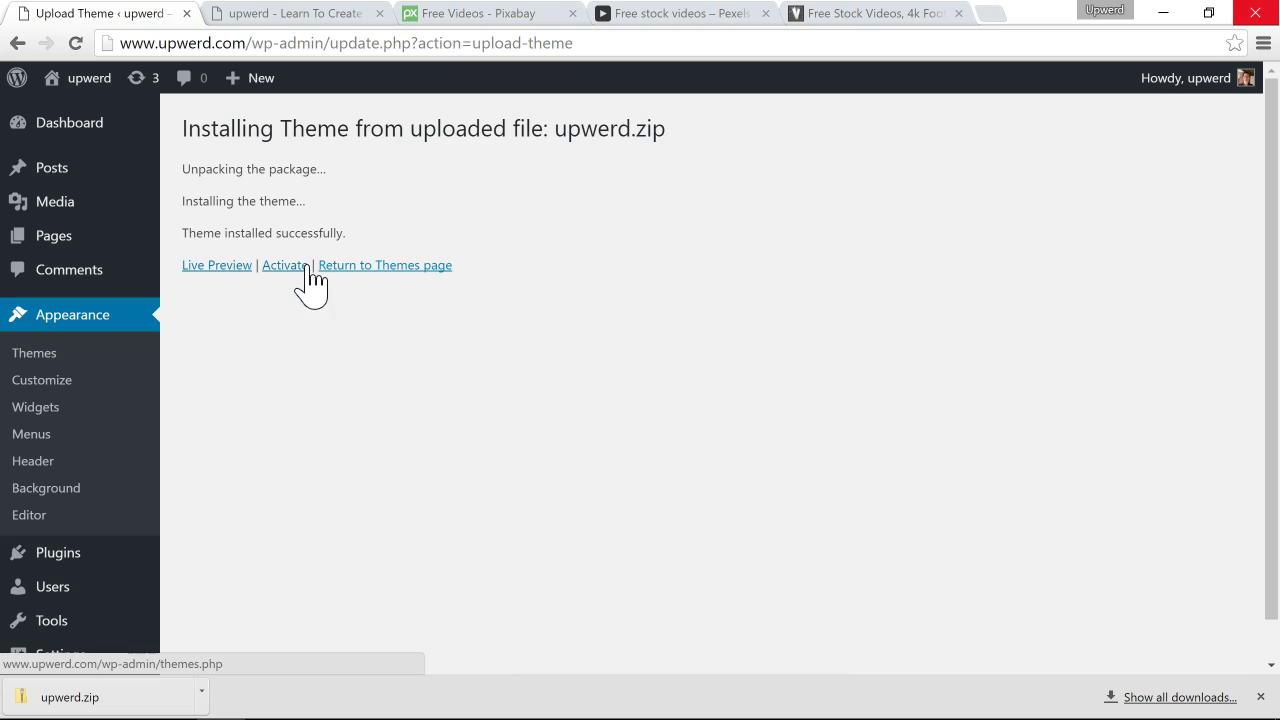
pyautogui.click(285, 266)
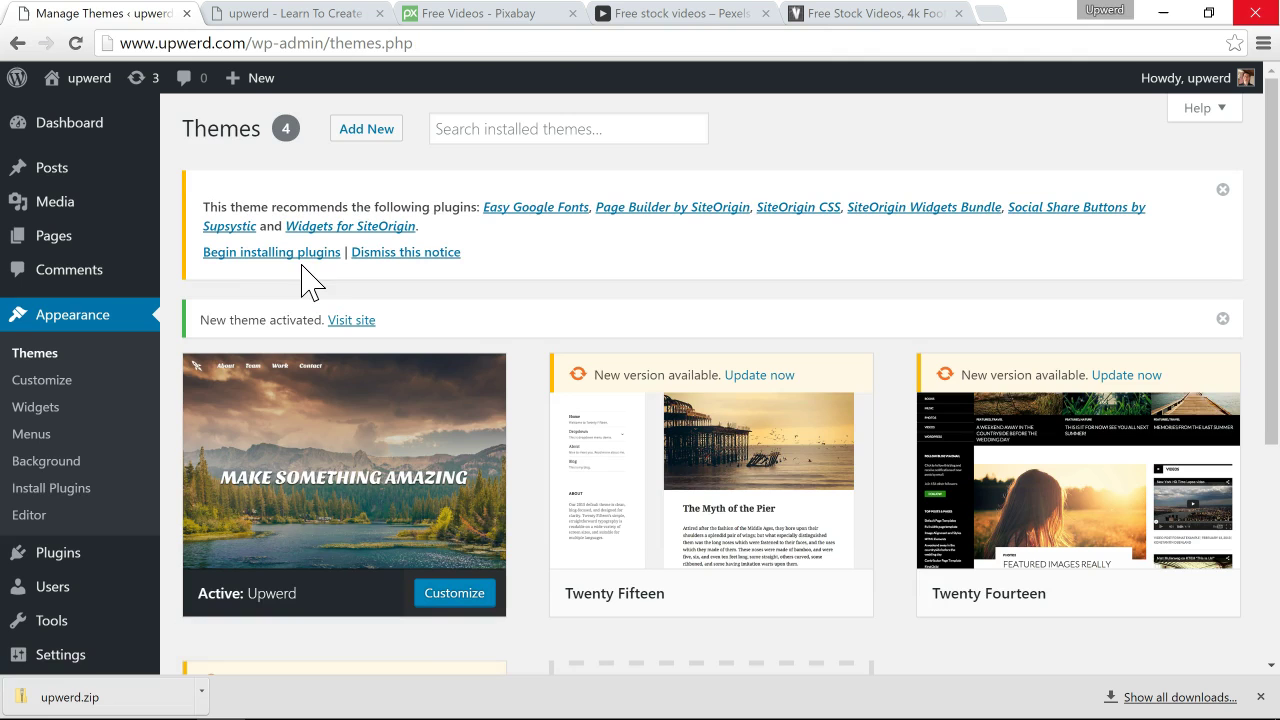
# Step: Search the plugins available to add for "siteorigin page builder"
pyautogui.scroll(-1, 103, 390)
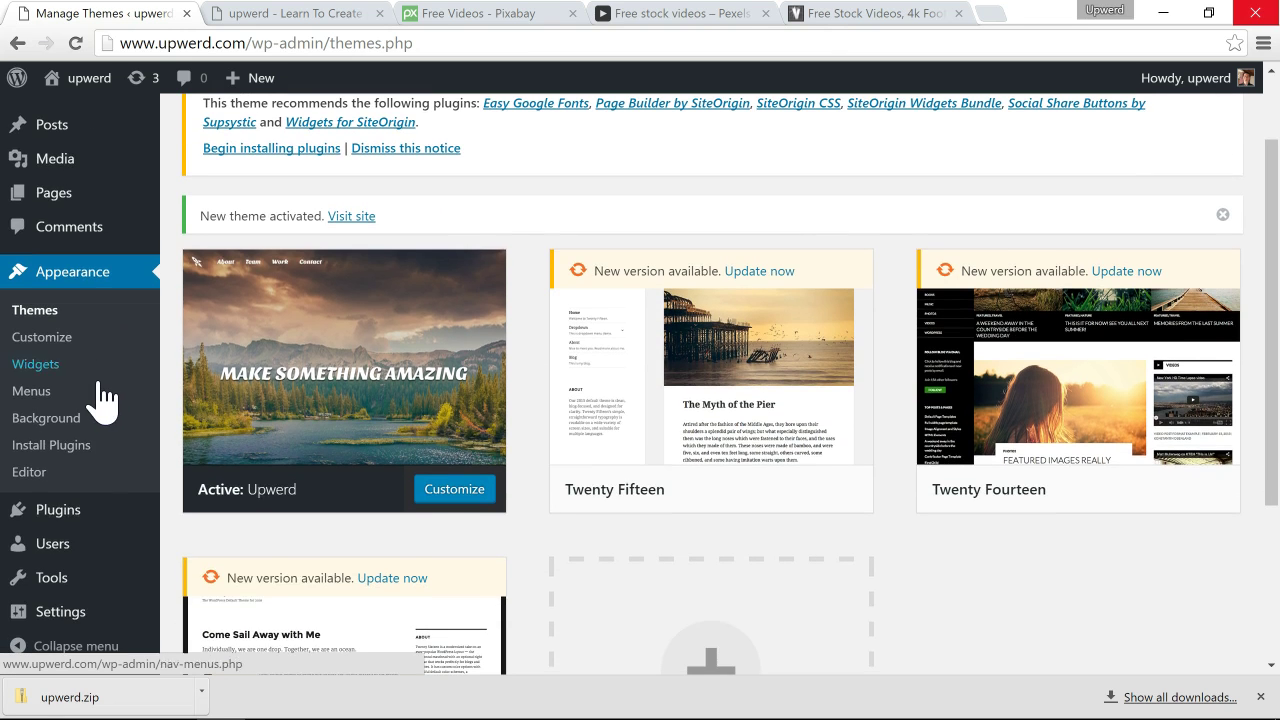
pyautogui.moveTo(55, 515)
pyautogui.click(206, 542)
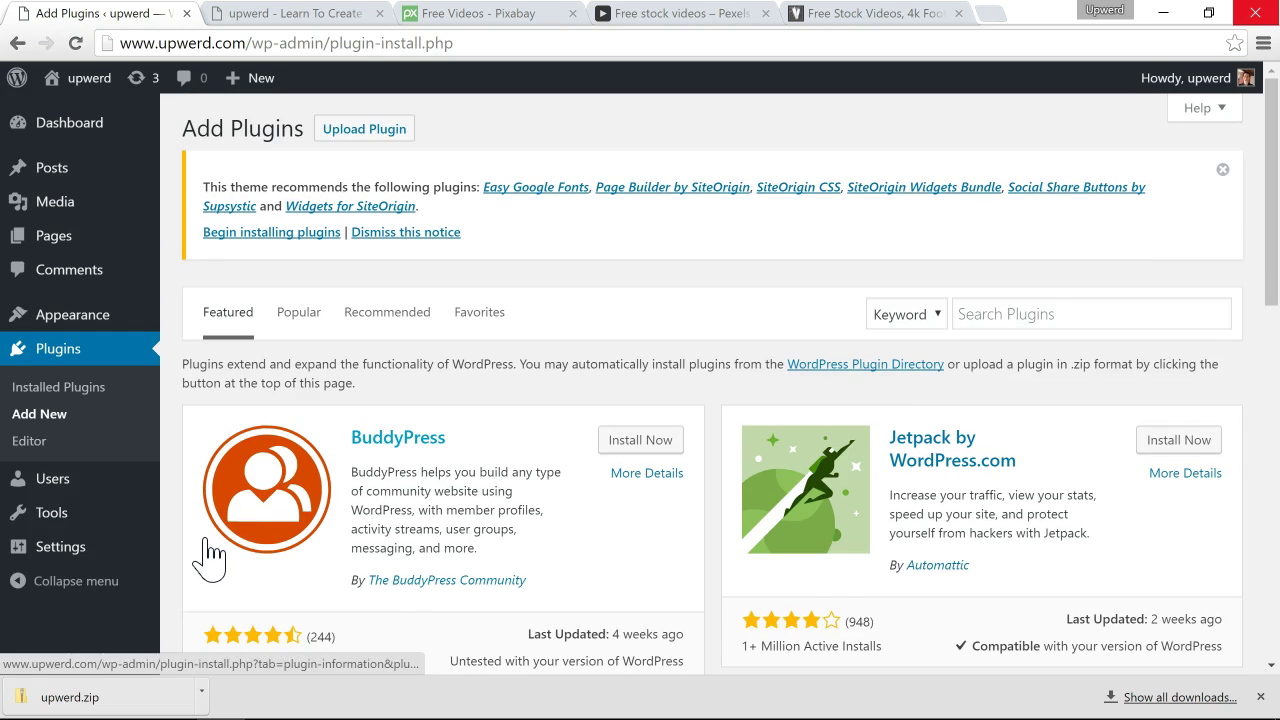
pyautogui.click(1028, 316)
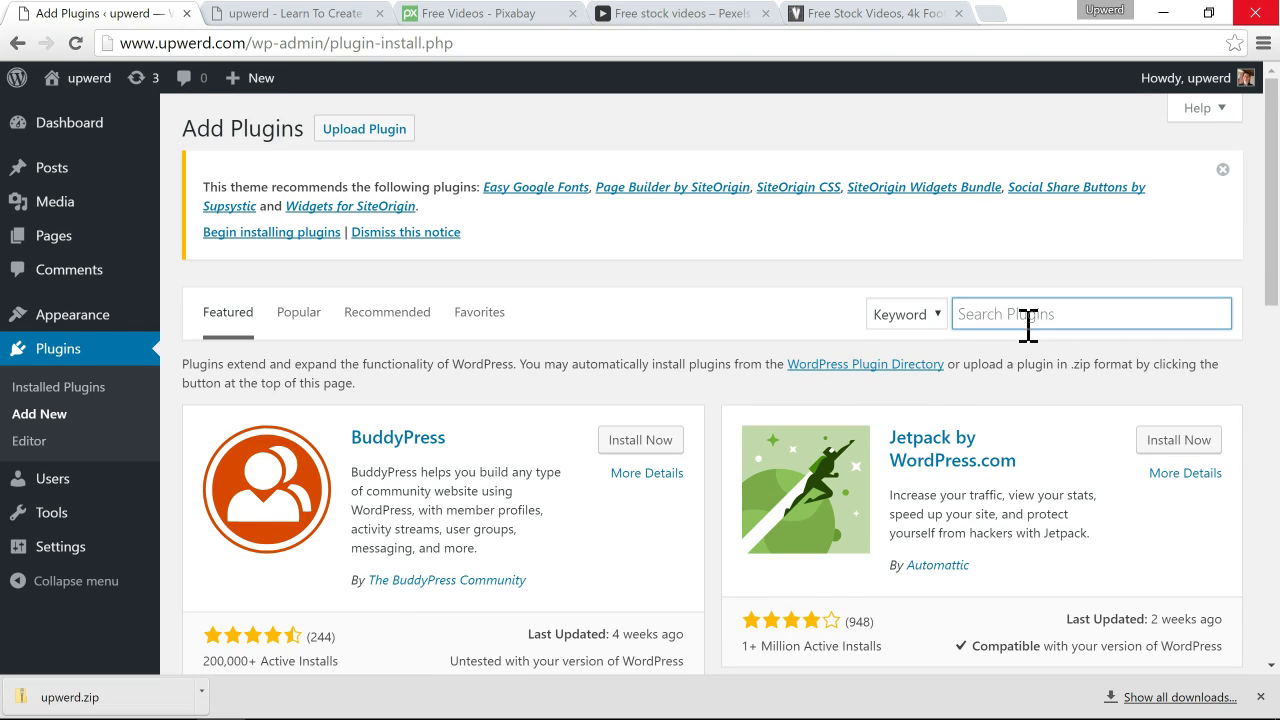
pyautogui.write('siteori')
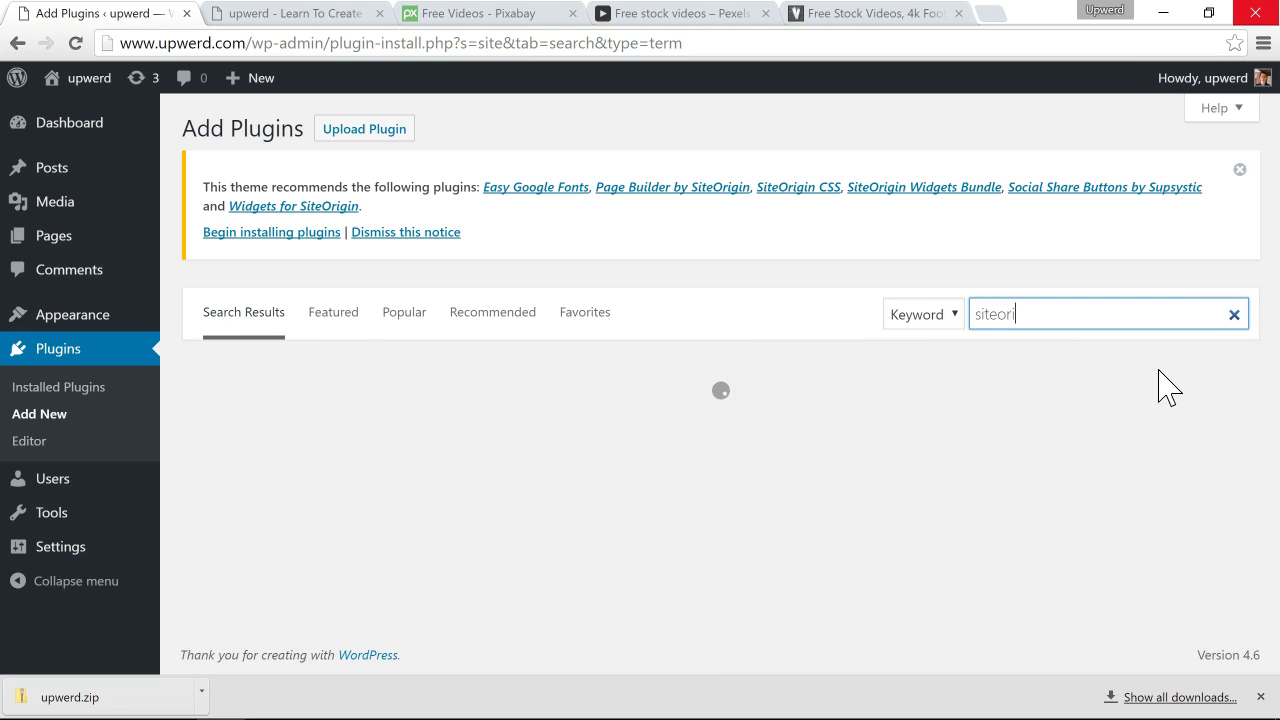
pyautogui.write('gin page')
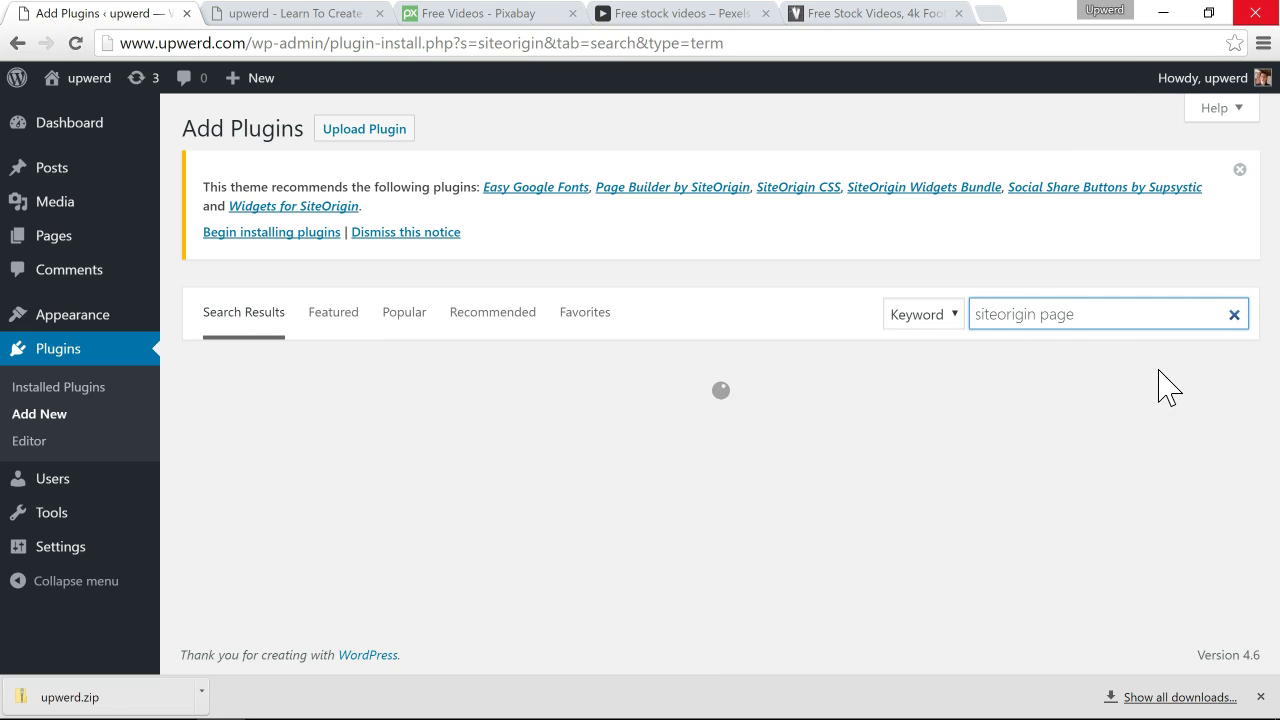
pyautogui.write(' builder')
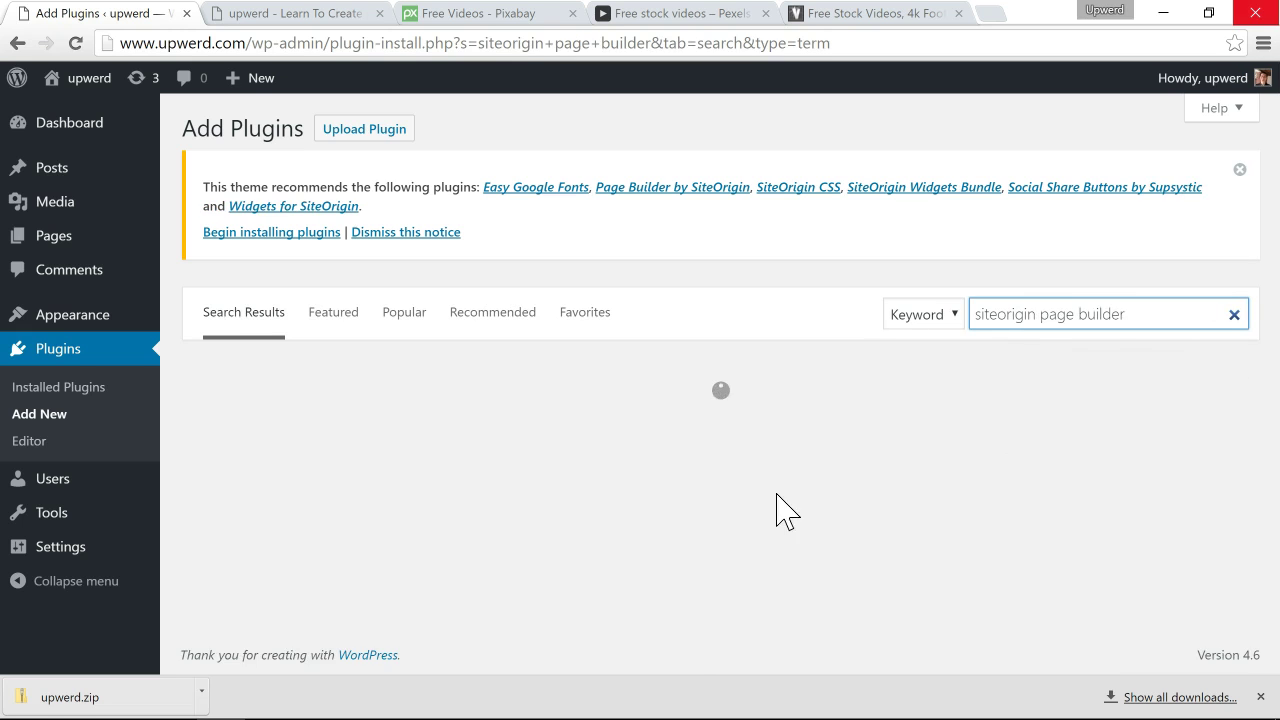
# Step: Install and activate the Page Builder by SiteOrigin plugin from the search results
pyautogui.scroll(-3, 780, 512)
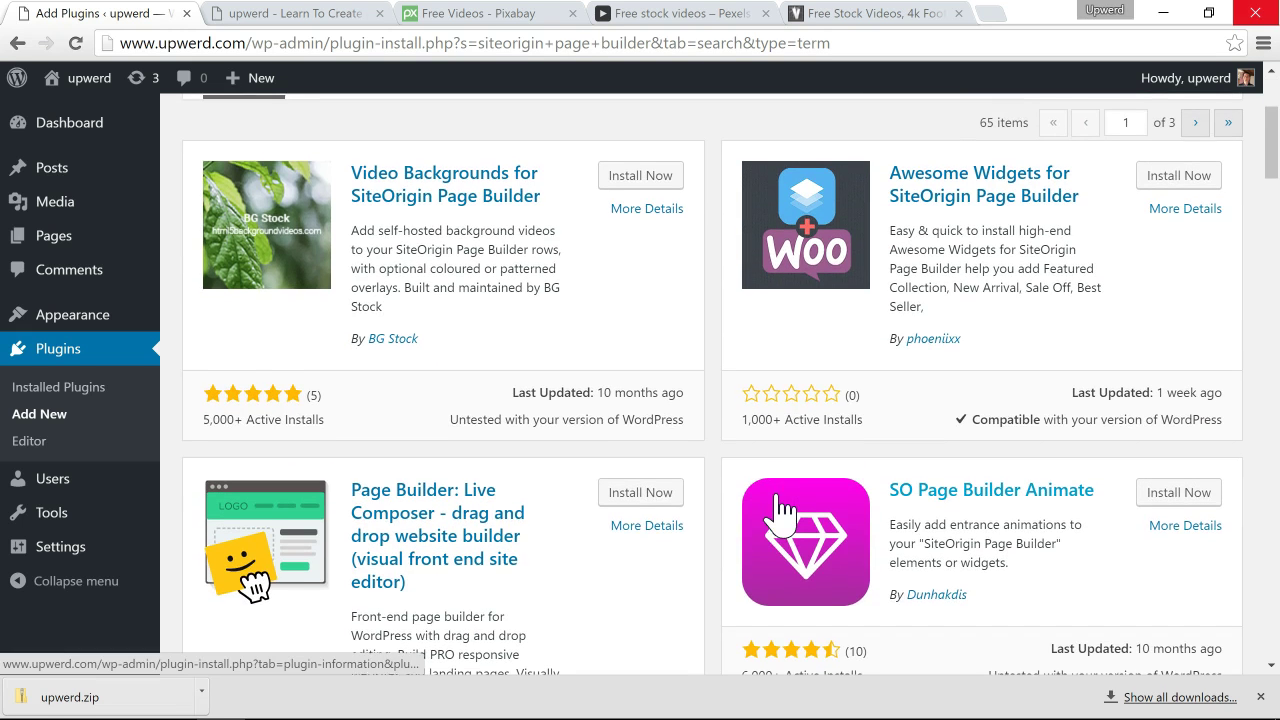
pyautogui.scroll(-6, 780, 512)
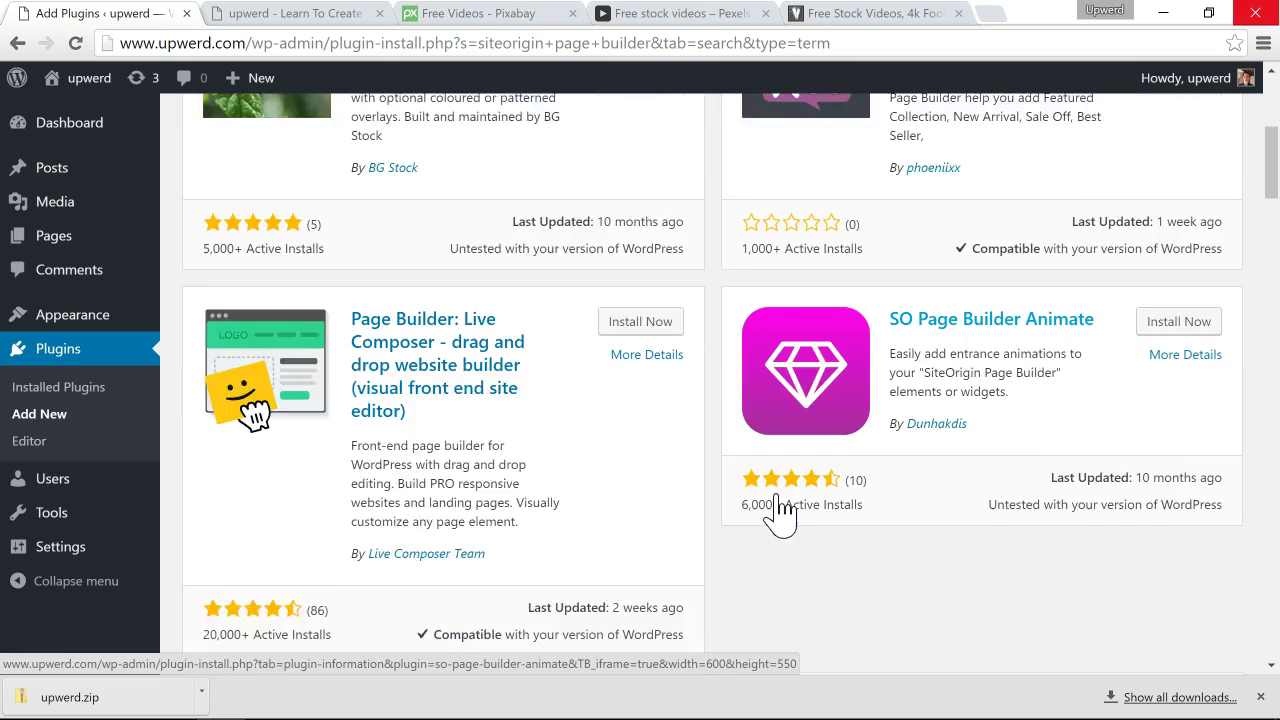
pyautogui.scroll(-2, 783, 513)
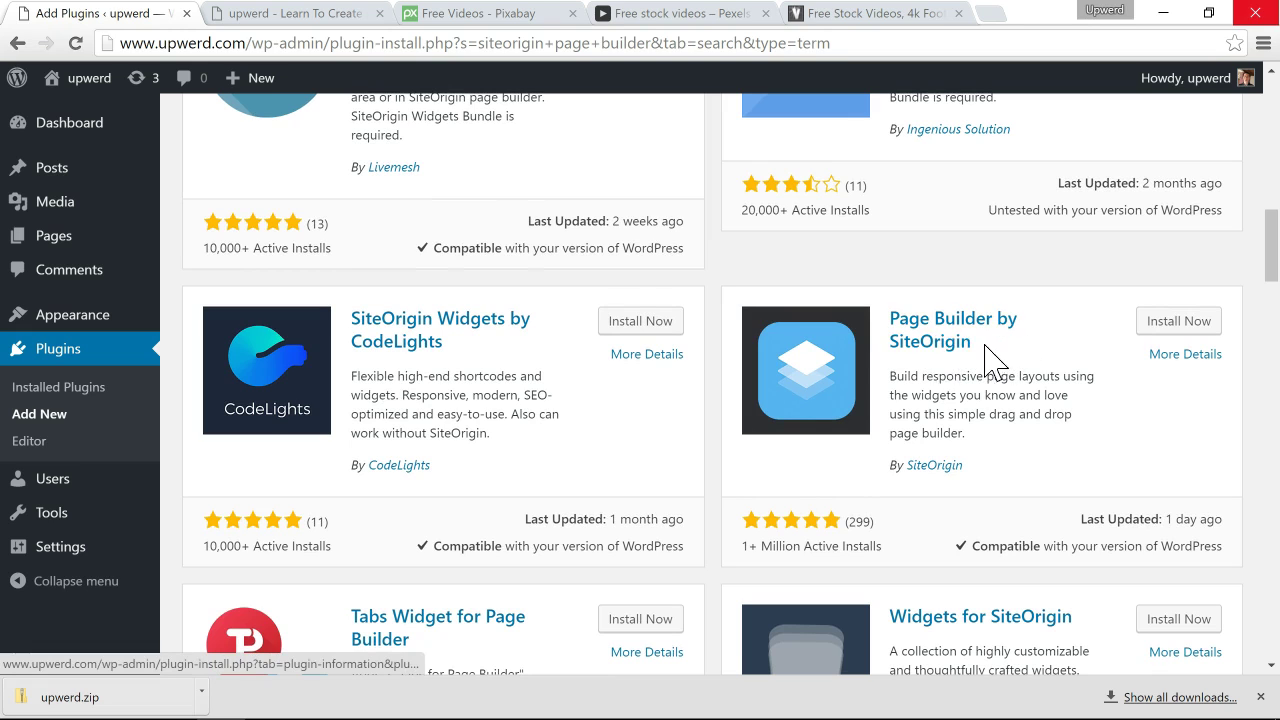
pyautogui.click(1188, 333)
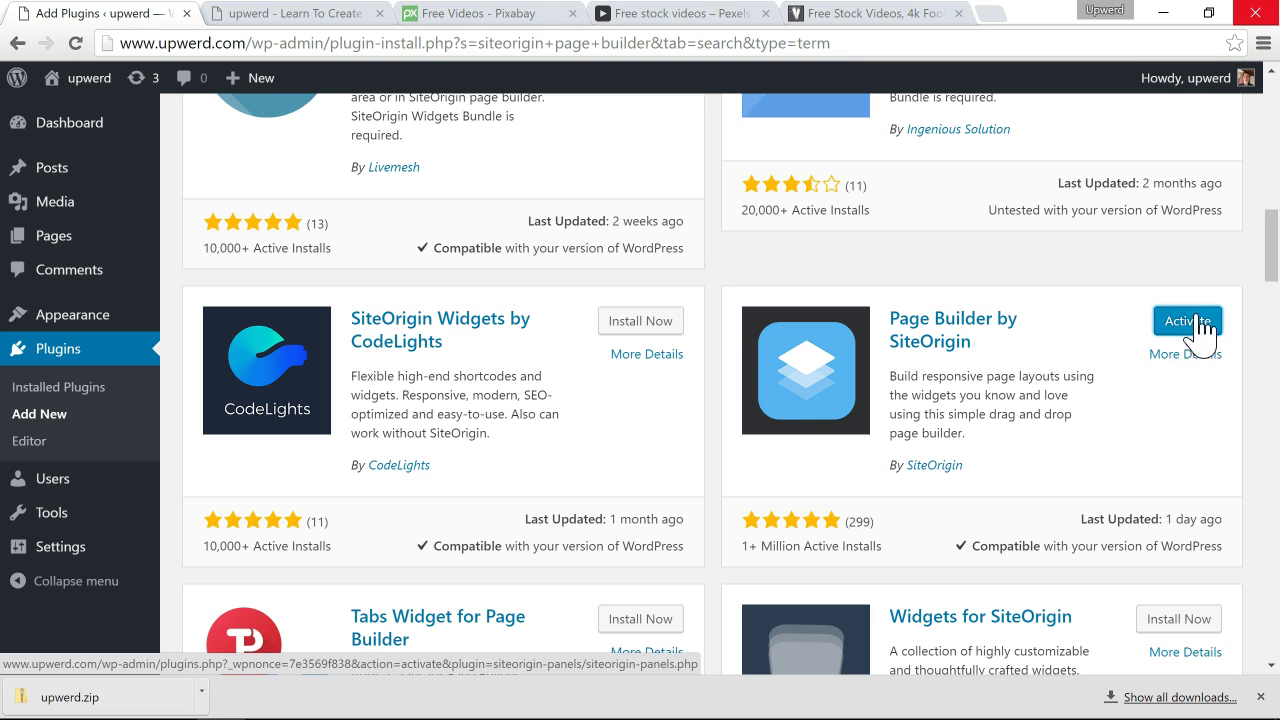
pyautogui.click(1199, 323)
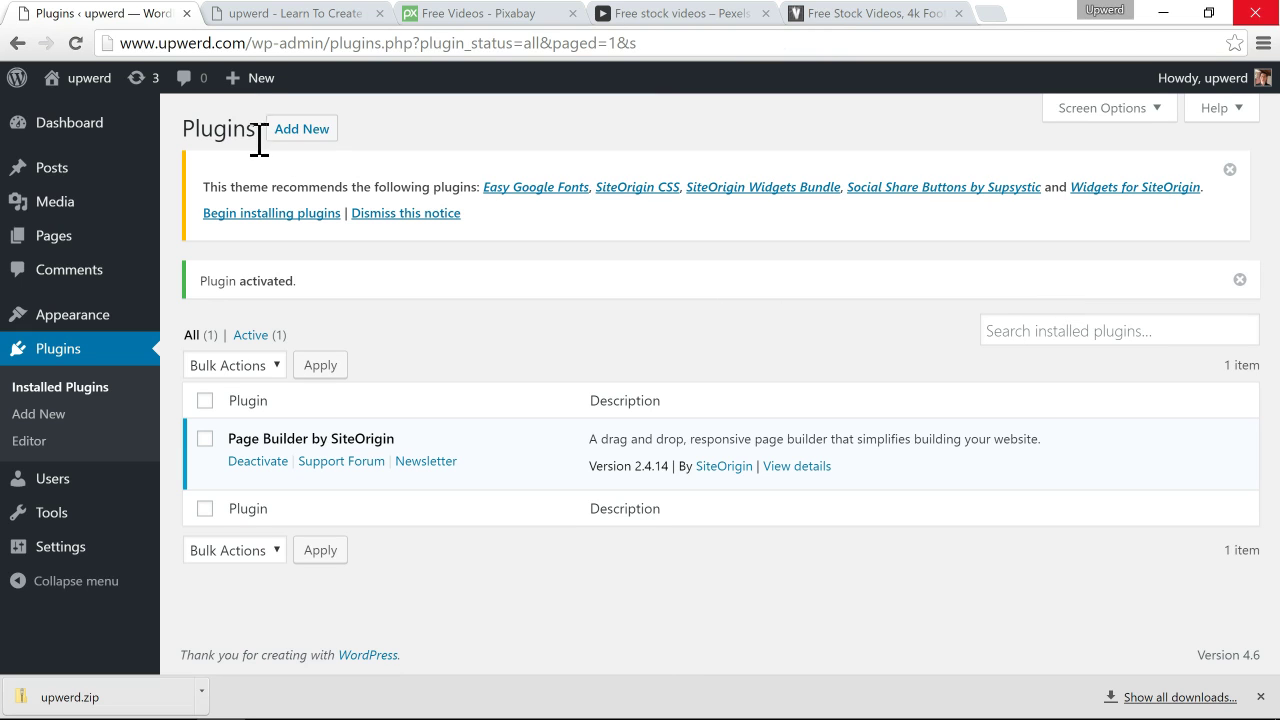
# Step: Find the SiteOrigin Widgets Bundle plugin by searching for "siteorigin widgets bundle", and install and activate it
pyautogui.click(318, 134)
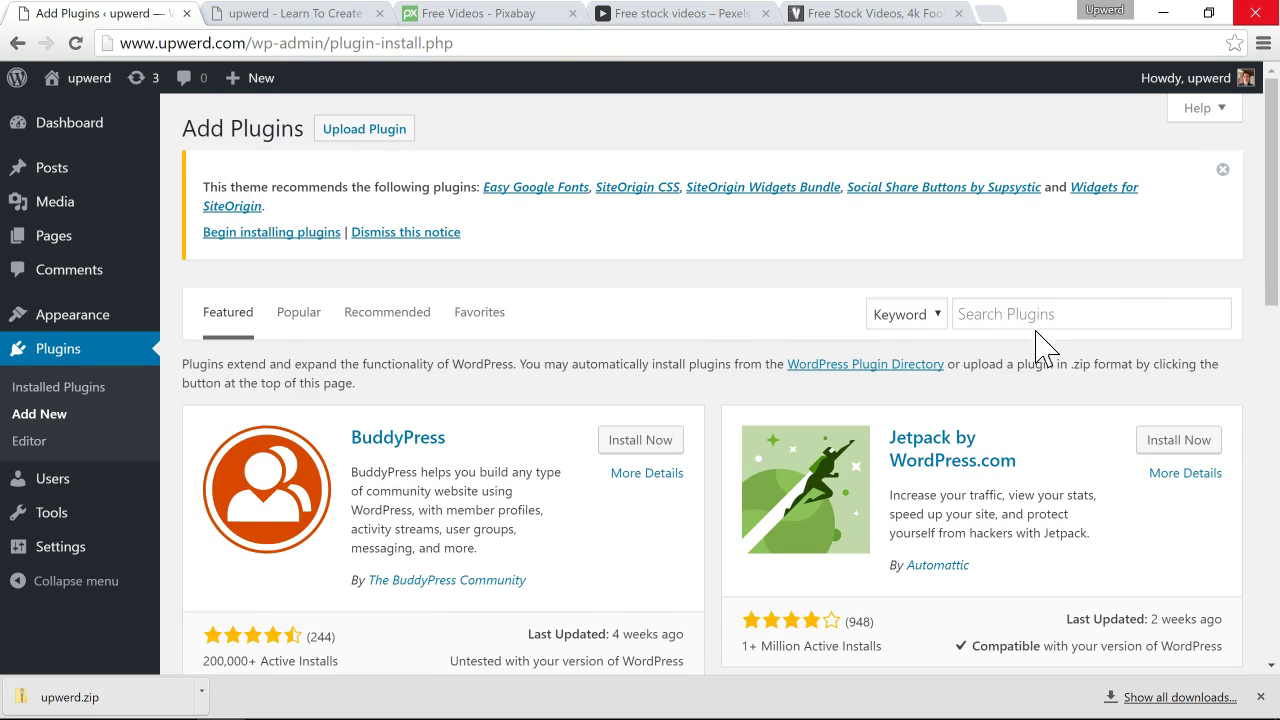
pyautogui.click(1073, 312)
pyautogui.write('siteorigin widgets bundle')
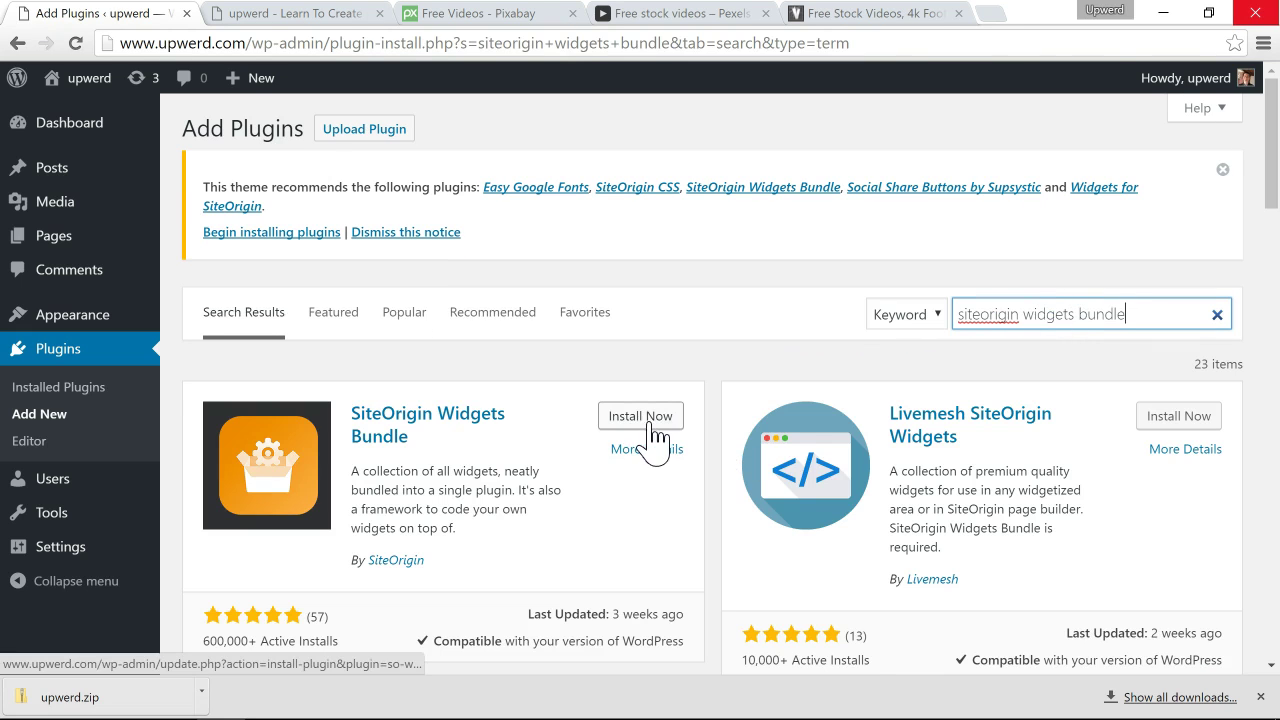
pyautogui.click(641, 416)
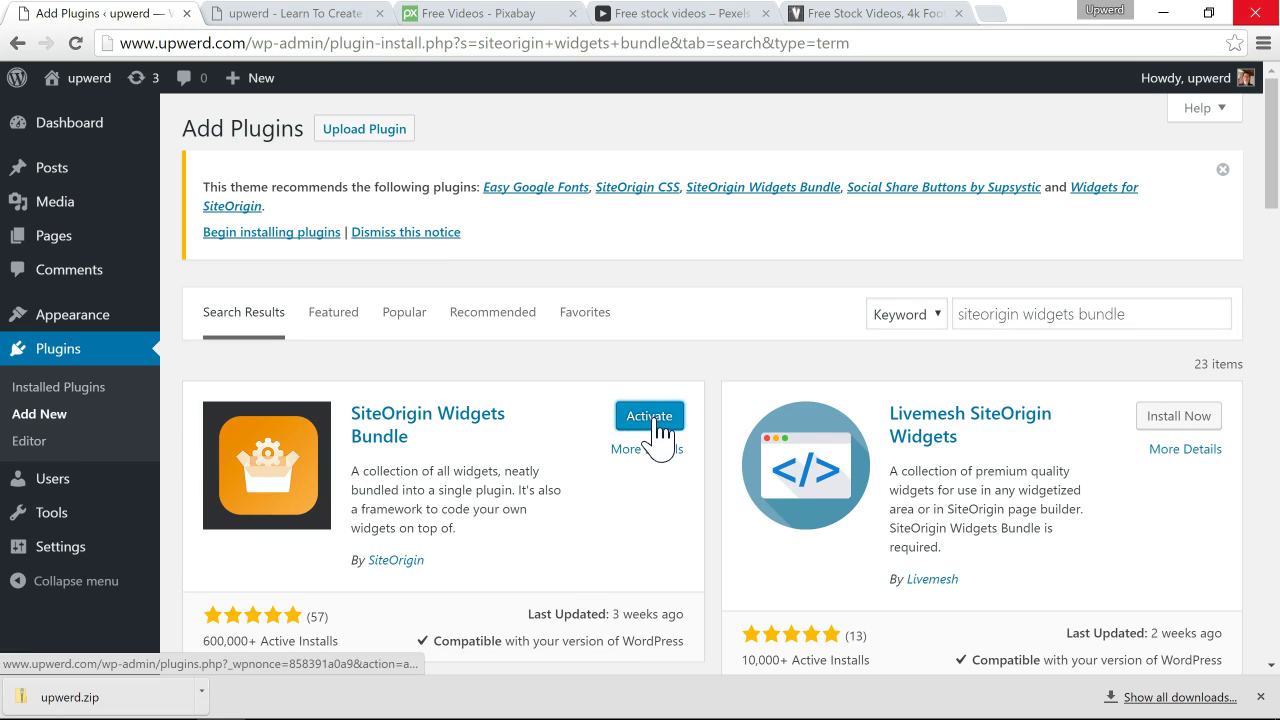
pyautogui.click(656, 421)
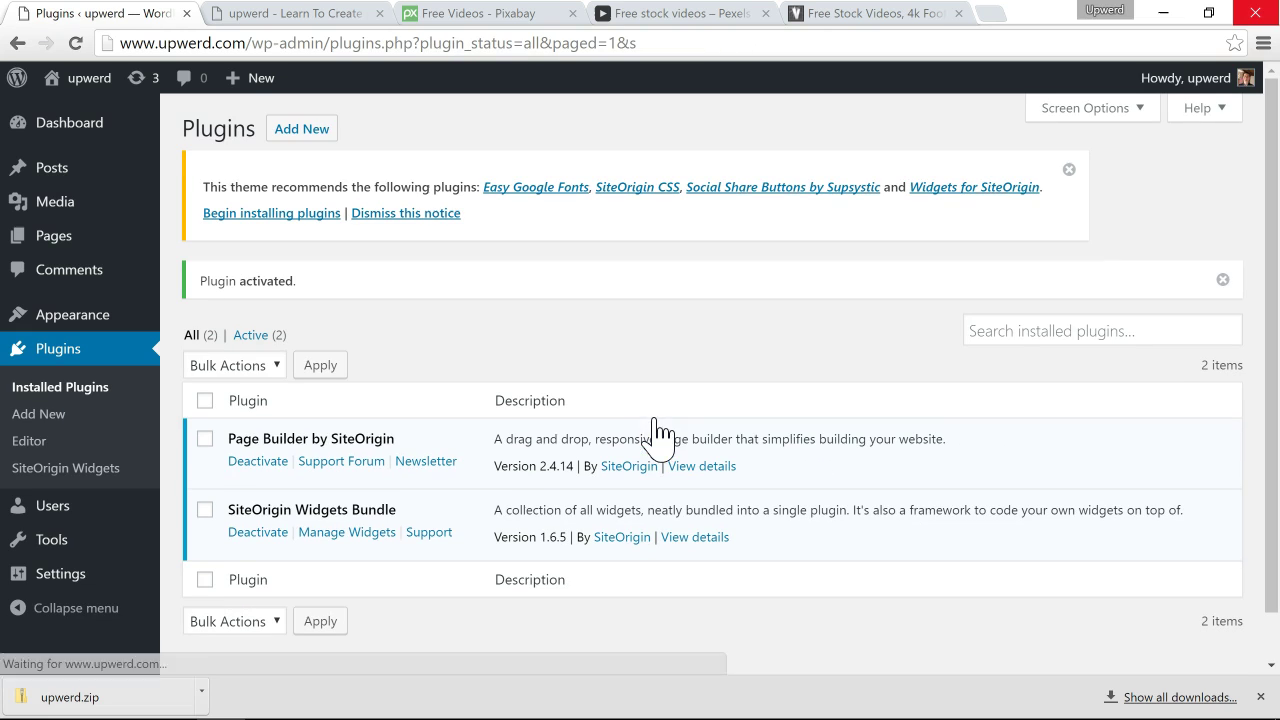
# Step: Find Video Backgrounds for SiteOrigin Page Builder by searching for "video background siteorigin", and install and activate it
pyautogui.click(1077, 338)
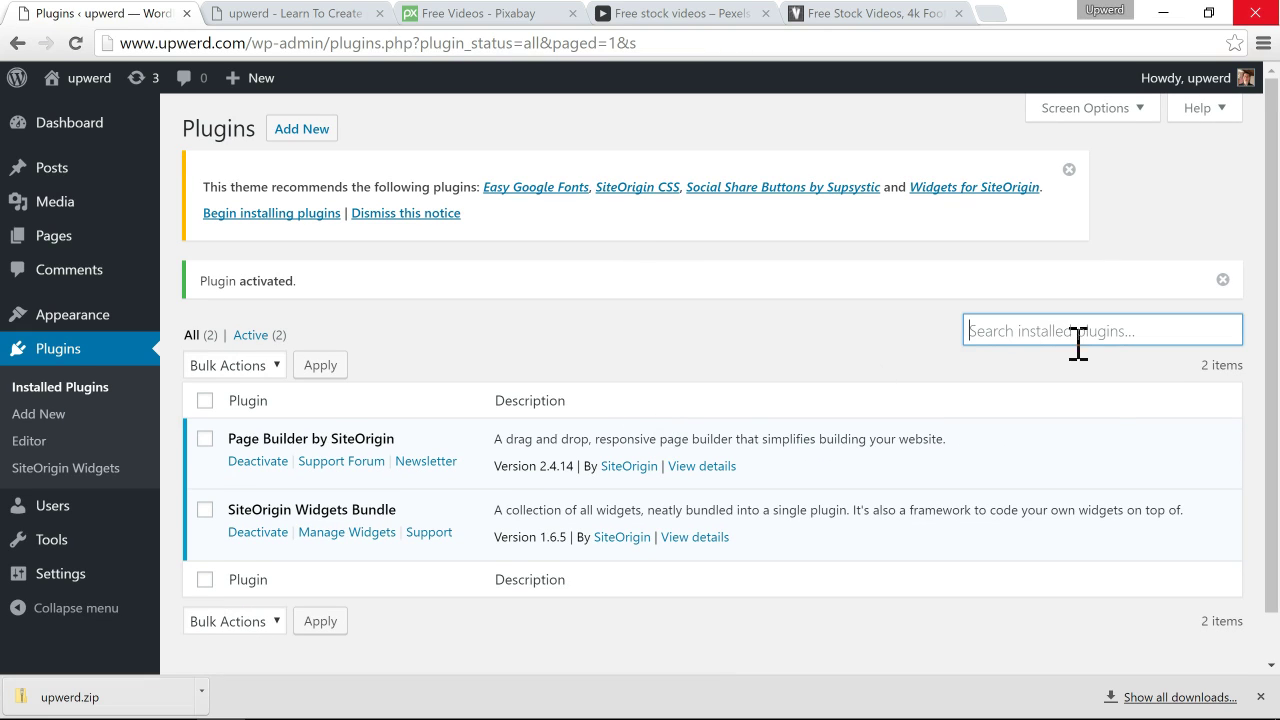
pyautogui.click(320, 135)
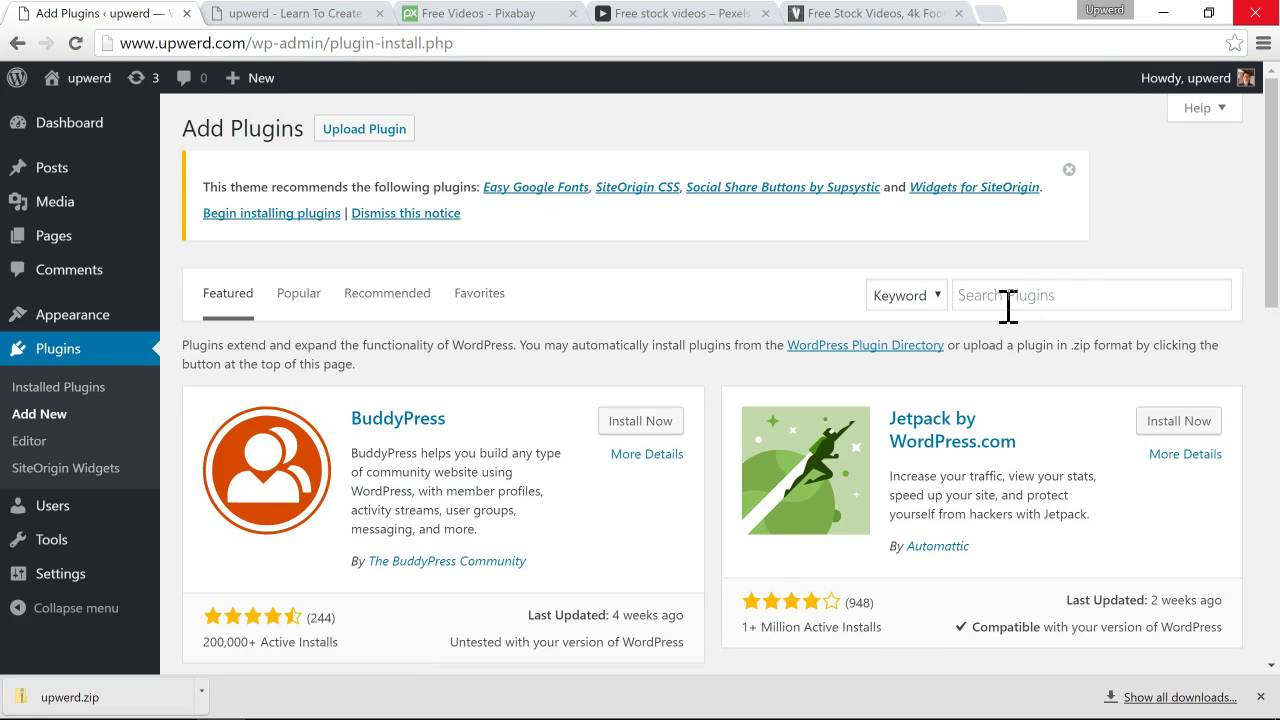
pyautogui.click(1008, 304)
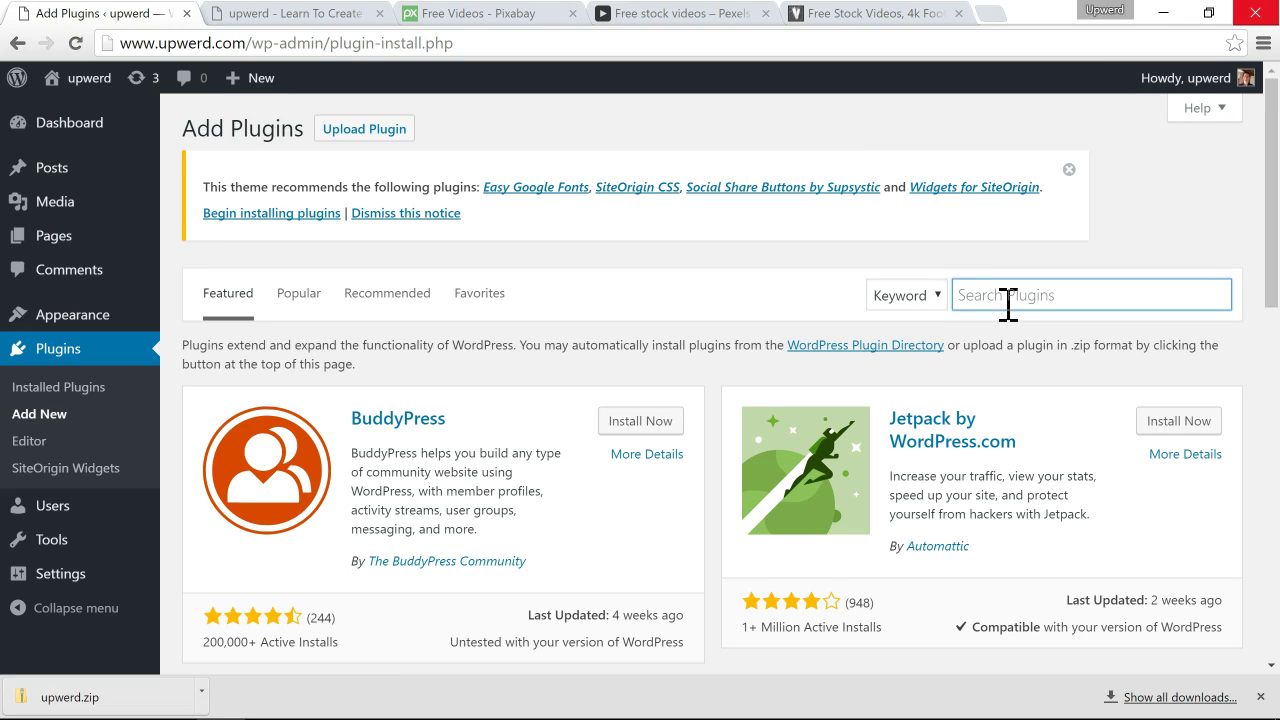
pyautogui.write('video background siteorigin')
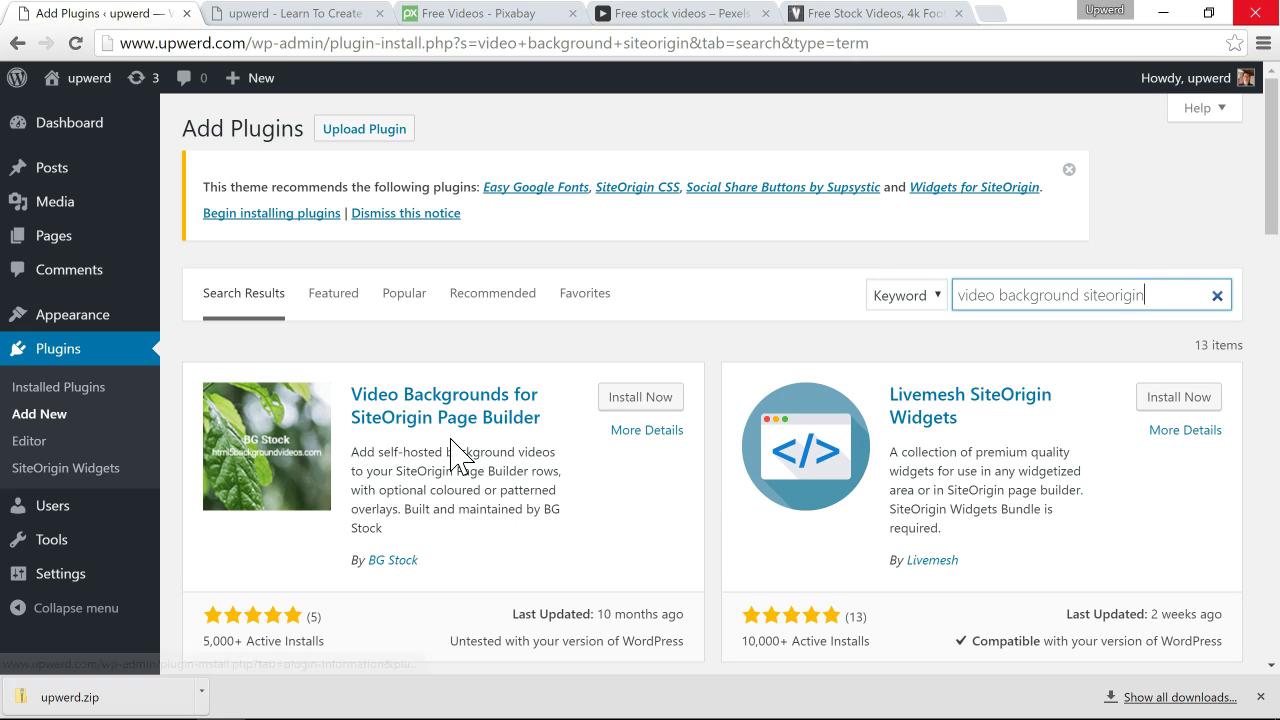
pyautogui.click(662, 399)
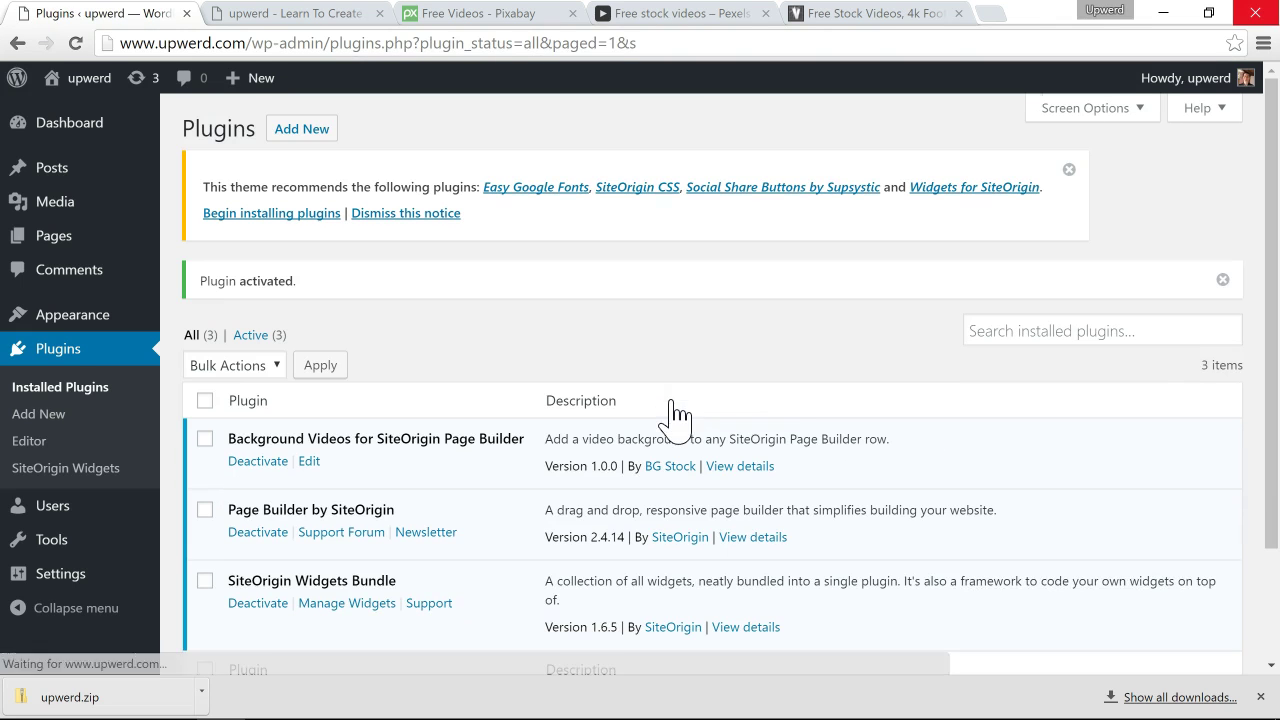
# Step: Create a new page titled "Video Background" and switch its content editor to Page Builder
pyautogui.scroll(-2, 497, 388)
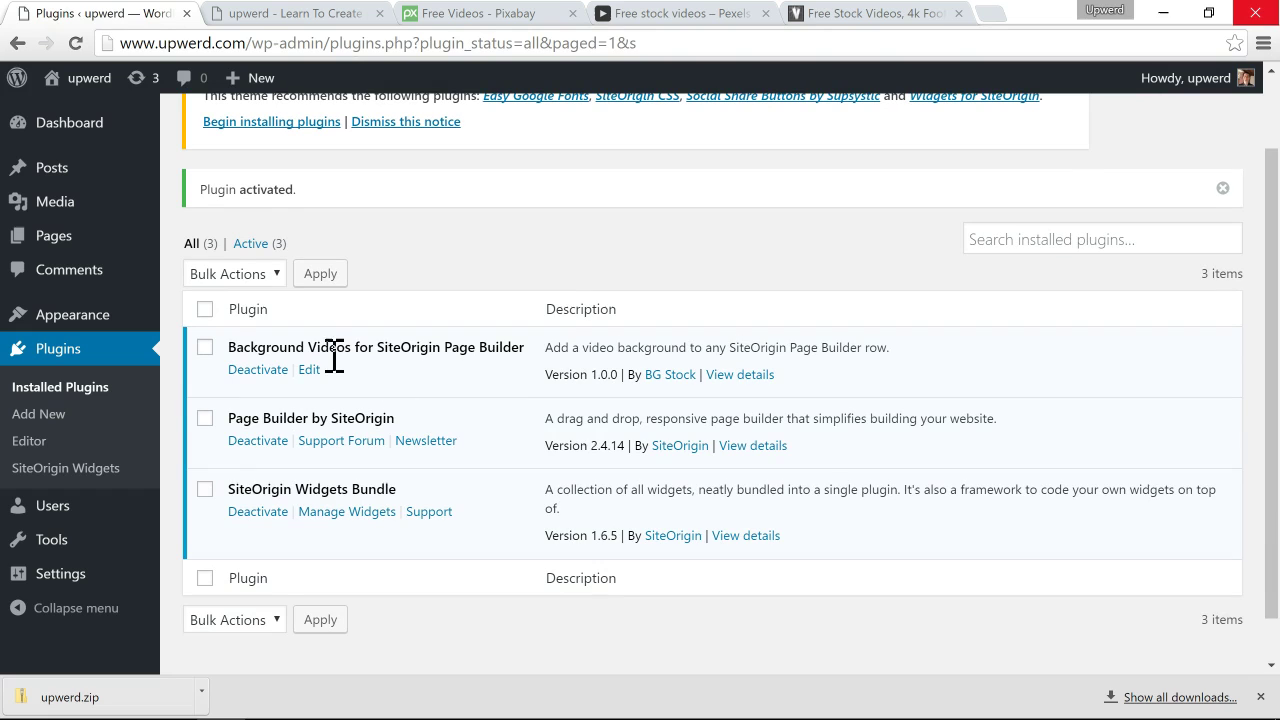
pyautogui.moveTo(52, 252)
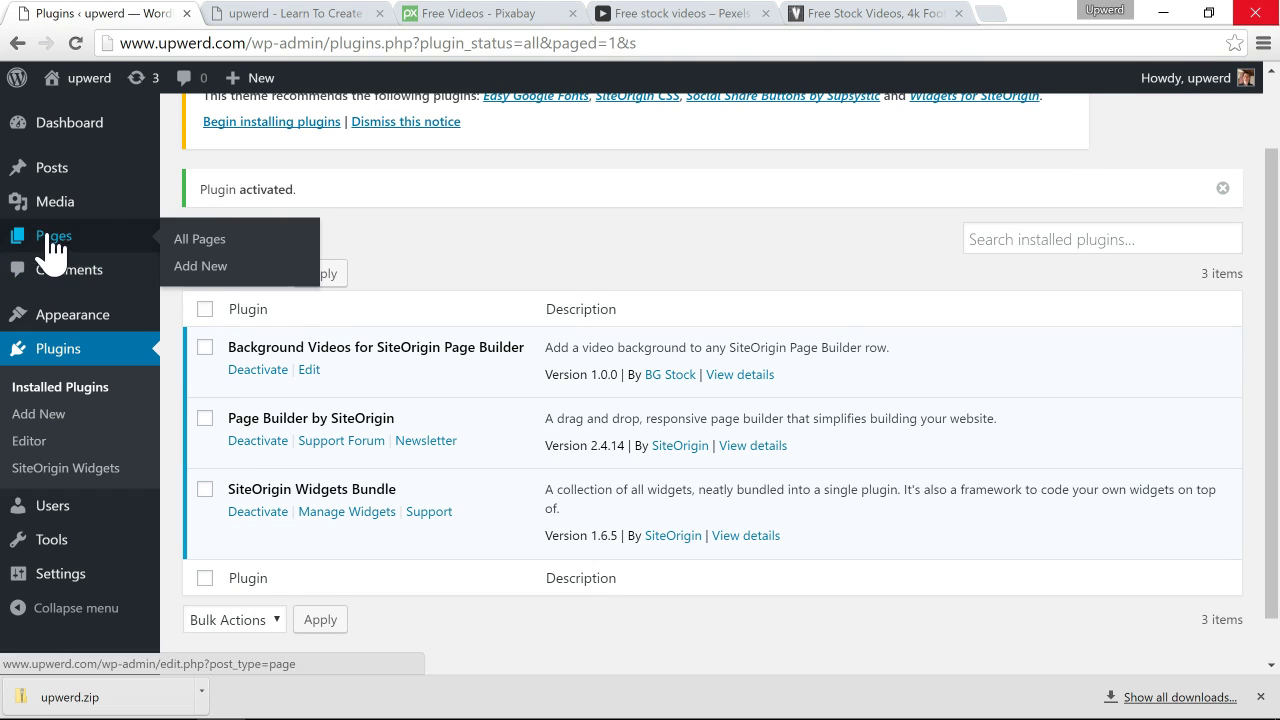
pyautogui.click(204, 268)
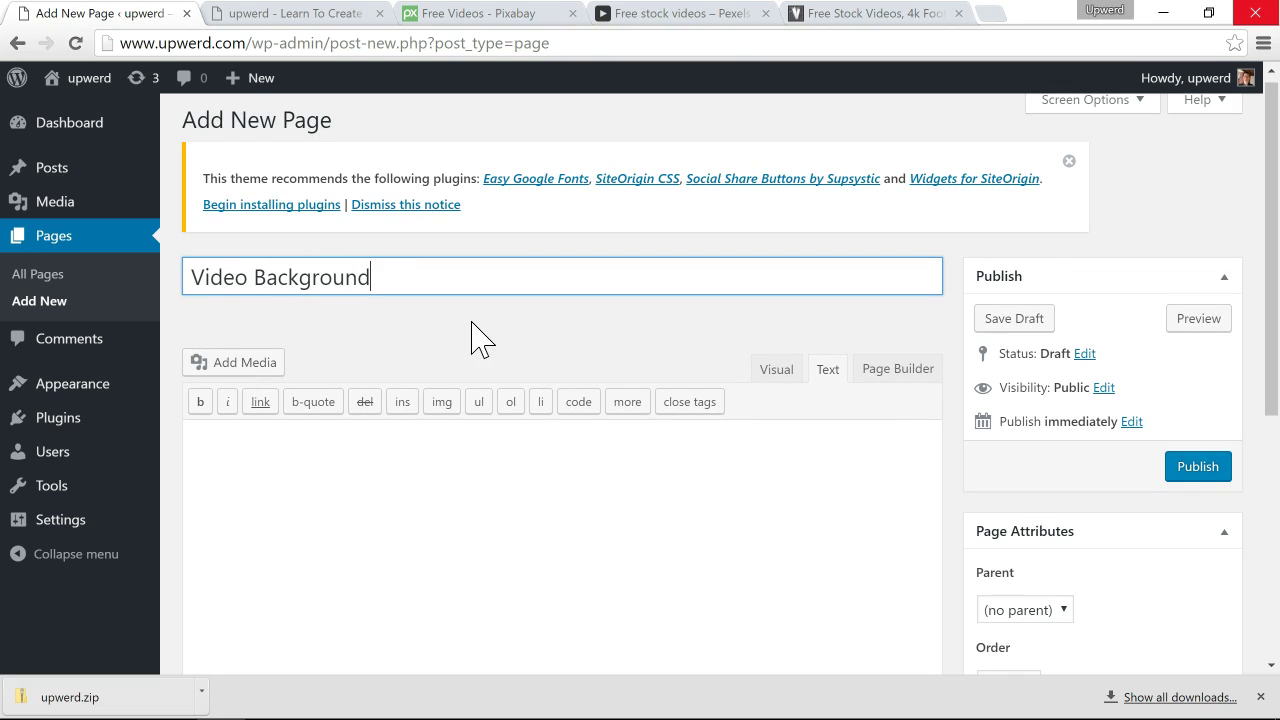
pyautogui.scroll(-1, 486, 343)
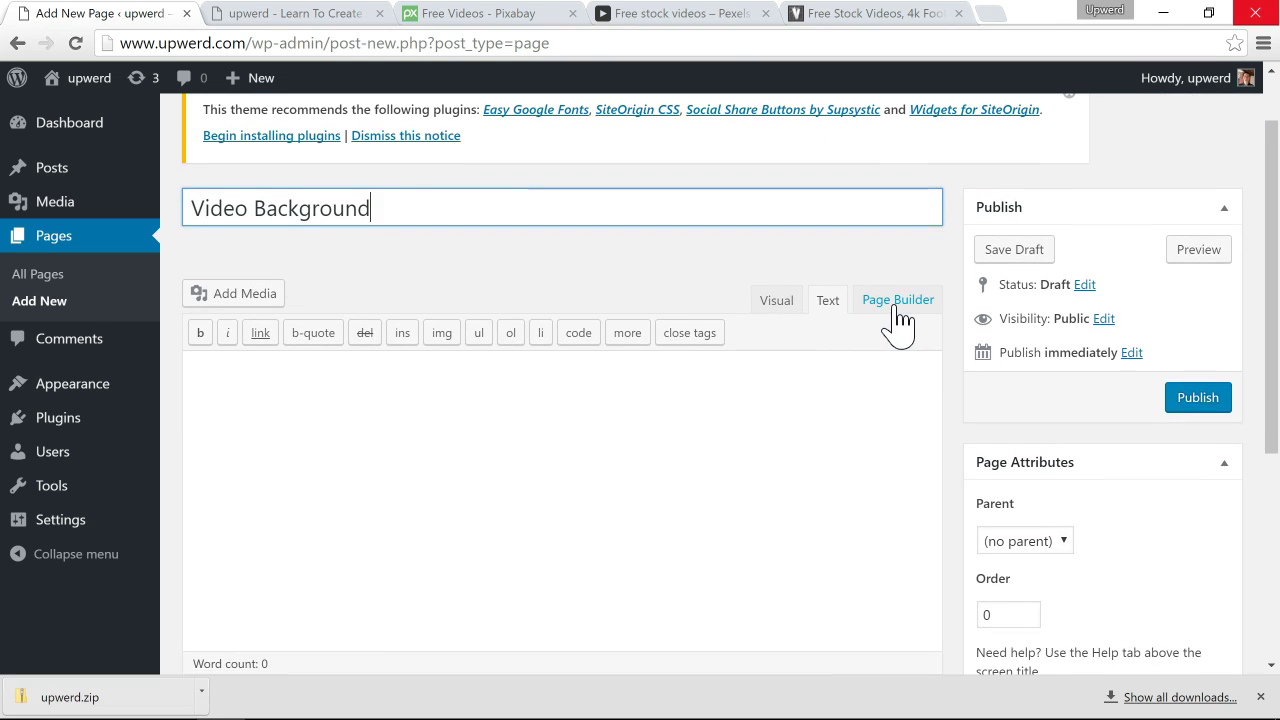
pyautogui.click(896, 308)
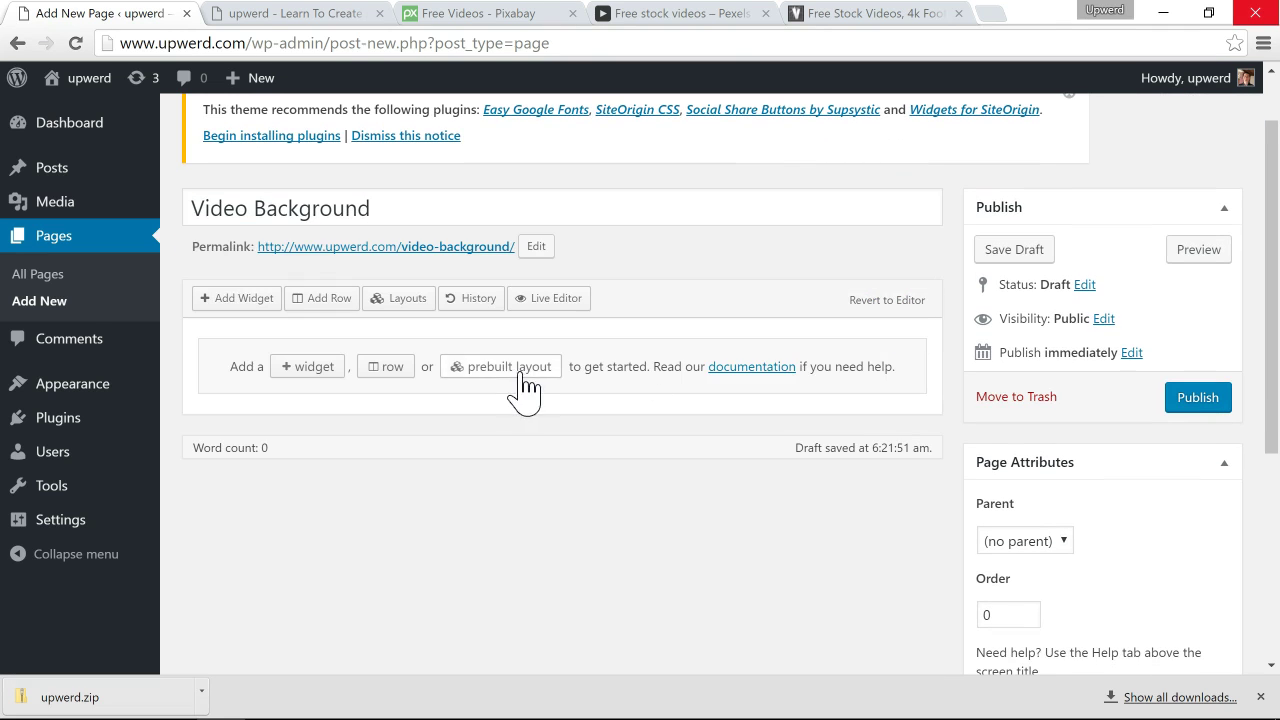
# Step: Search the widgets that can be added to the page for "hero", and close the list without adding any
pyautogui.click(312, 367)
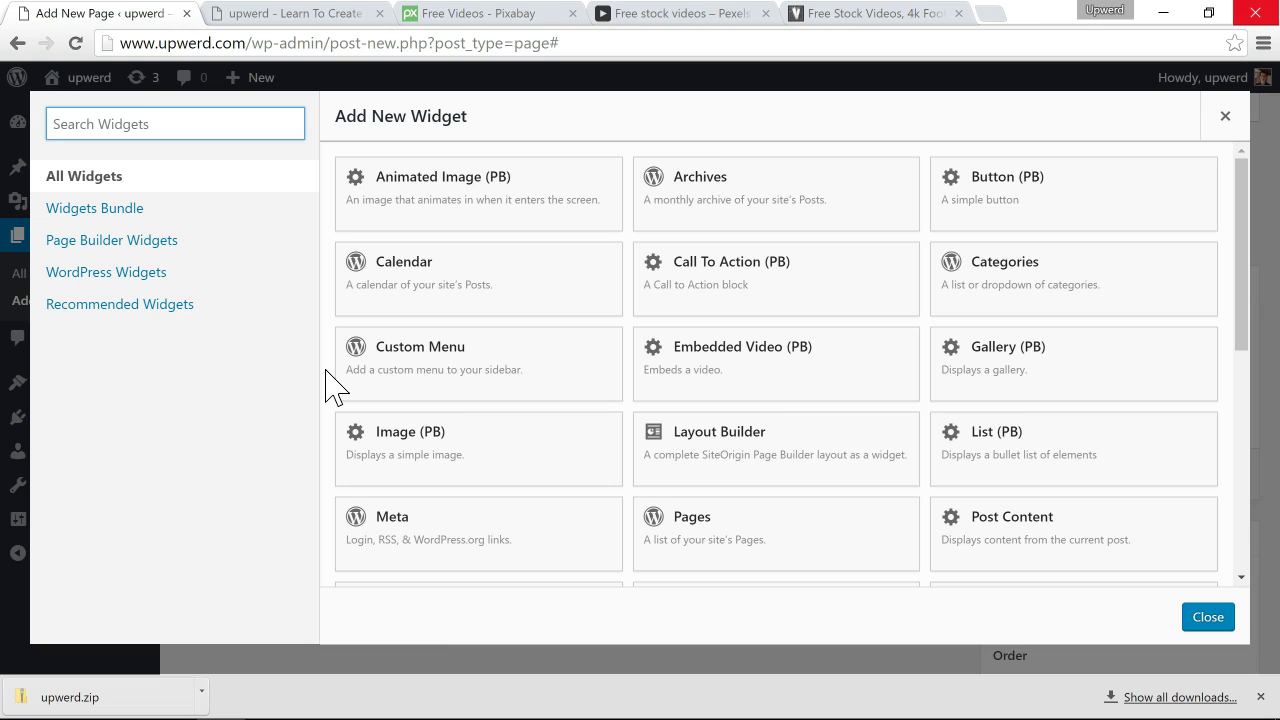
pyautogui.write('hero')
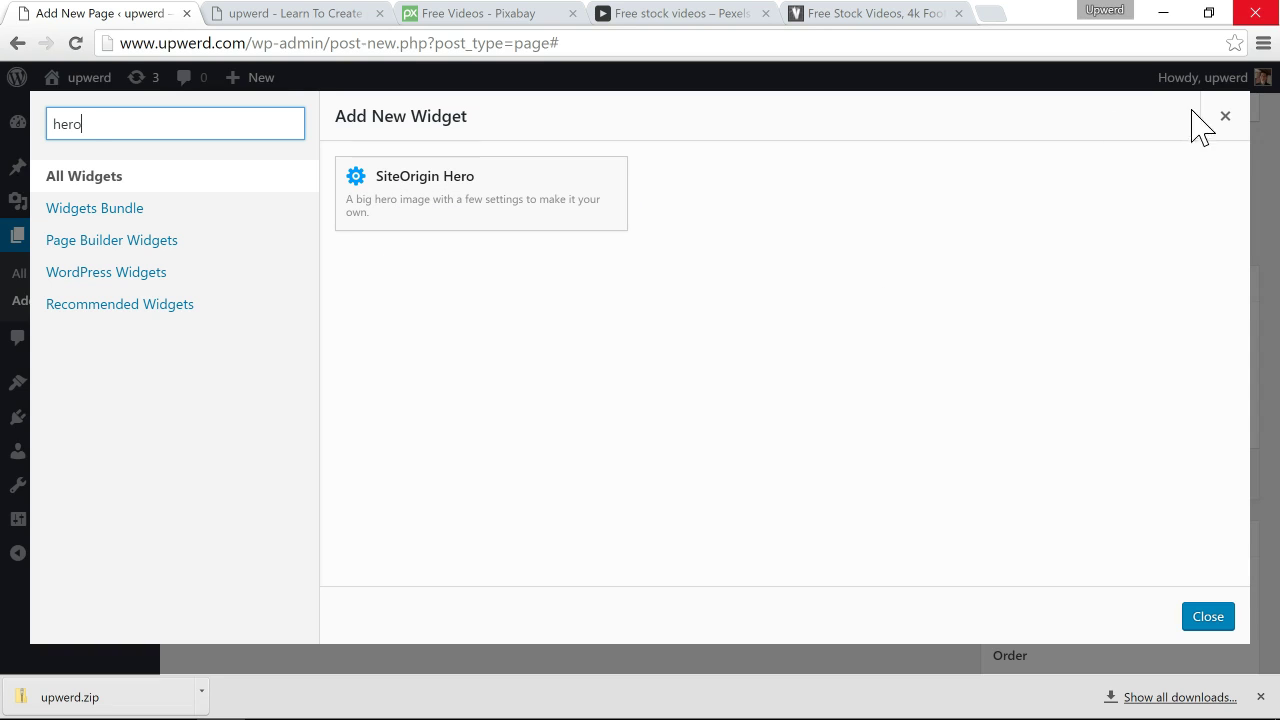
pyautogui.click(1225, 117)
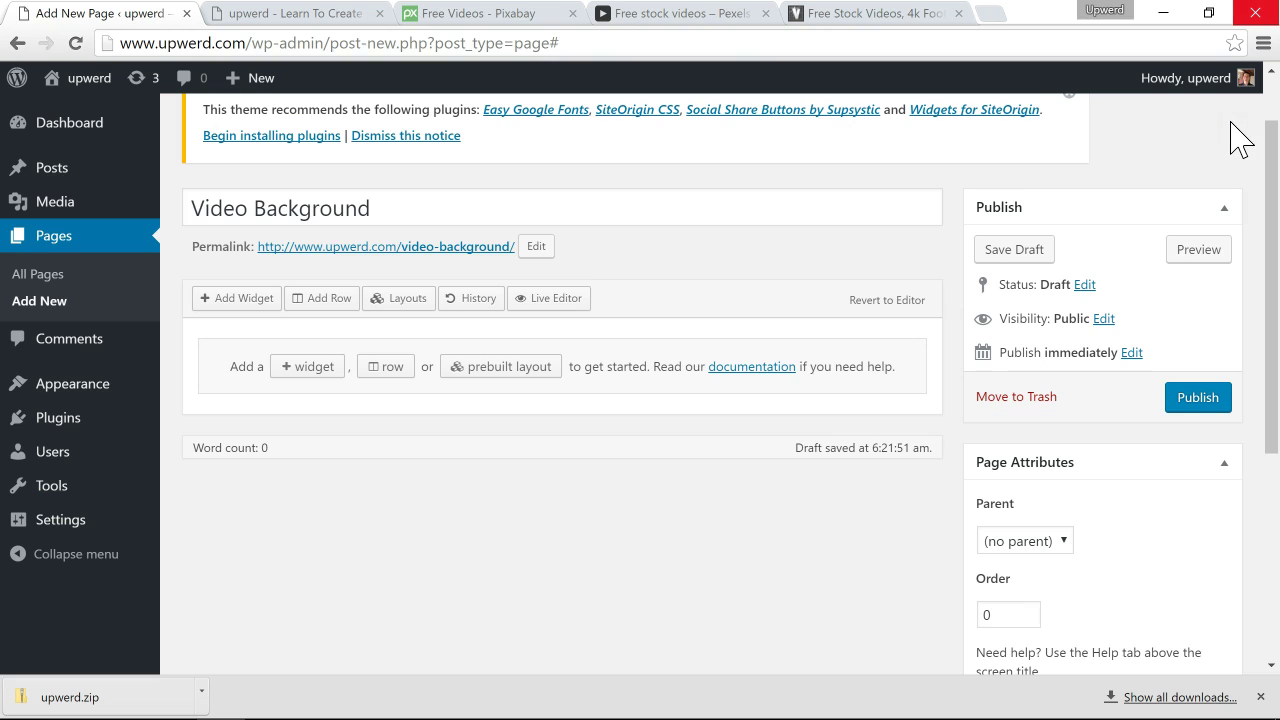
# Step: Publish the Video Background page before leaving it for the SiteOrigin Widgets settings
pyautogui.moveTo(106, 434)
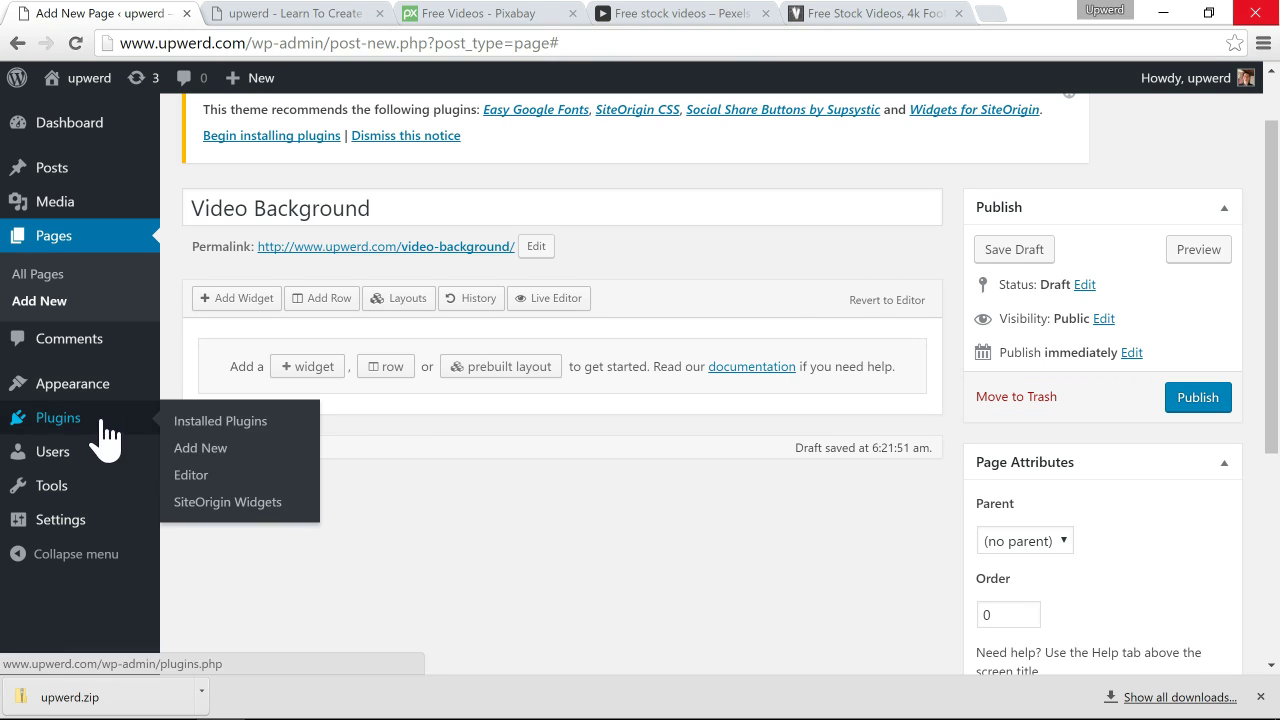
pyautogui.click(258, 515)
pyautogui.click(802, 157)
pyautogui.click(1199, 398)
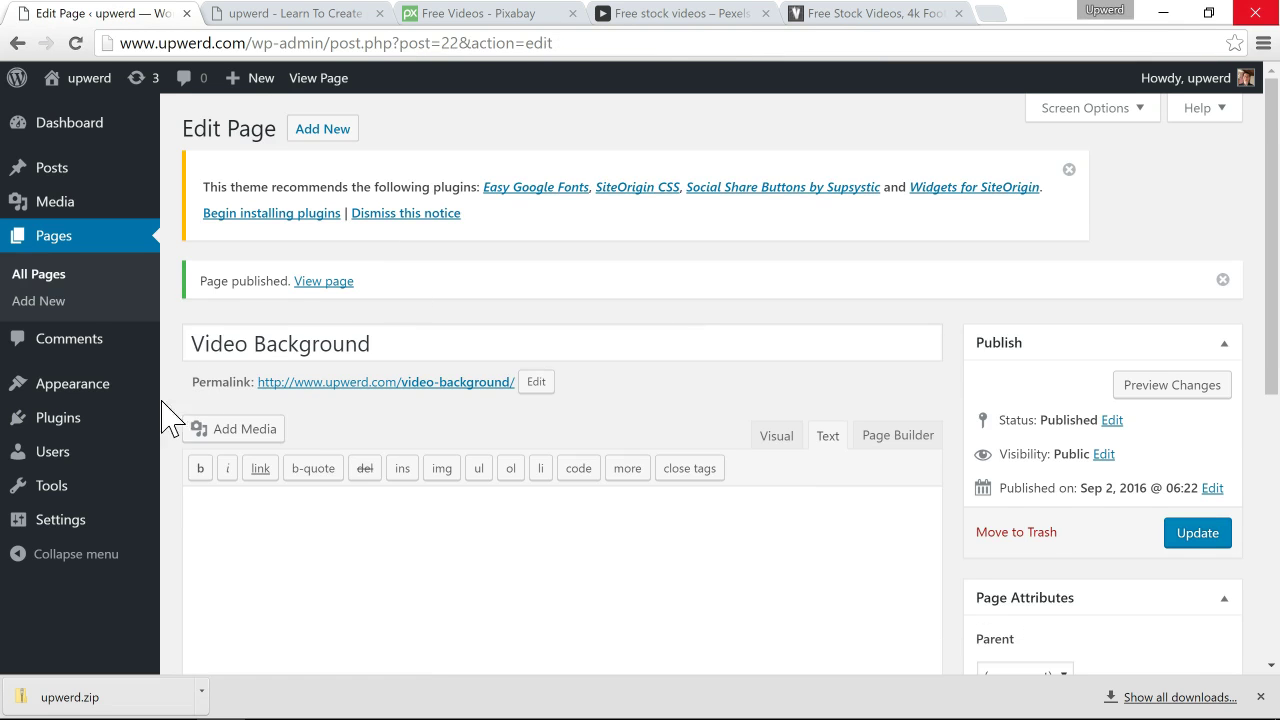
# Step: Filter the SiteOrigin Widgets list for "hero", then deactivate the Hero Image widget and activate it again
pyautogui.moveTo(57, 420)
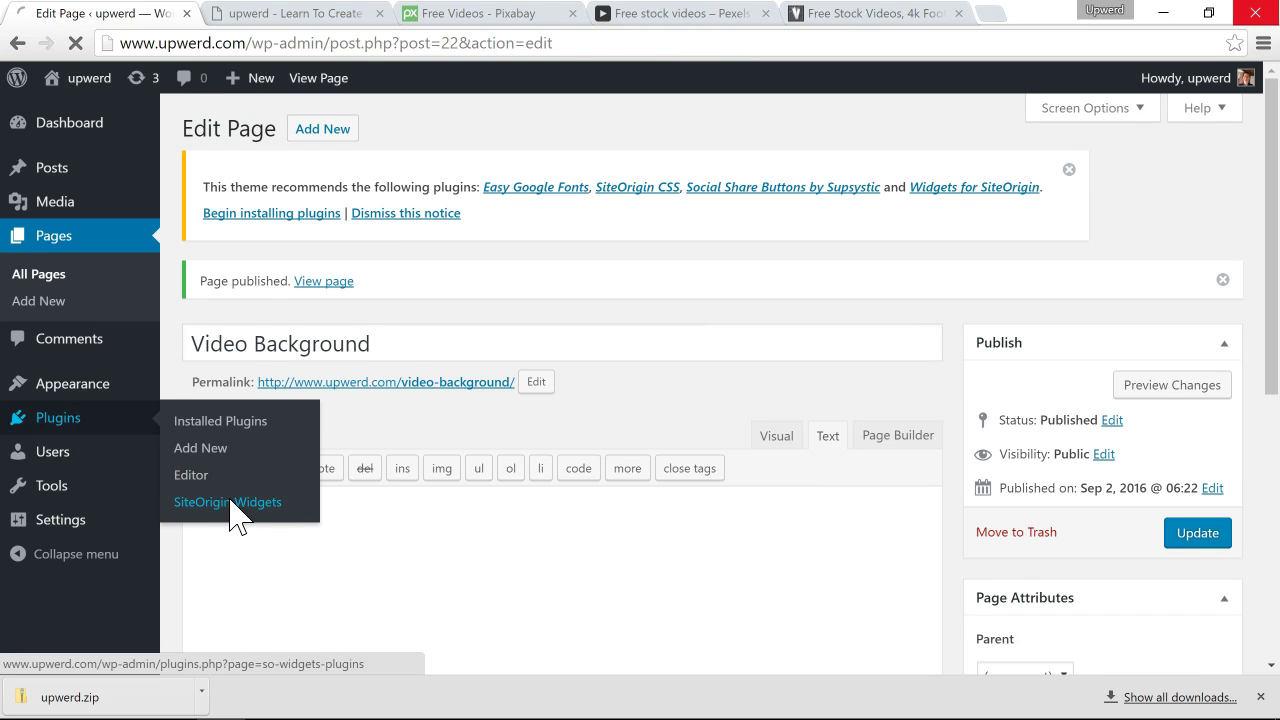
pyautogui.scroll(-1, 235, 518)
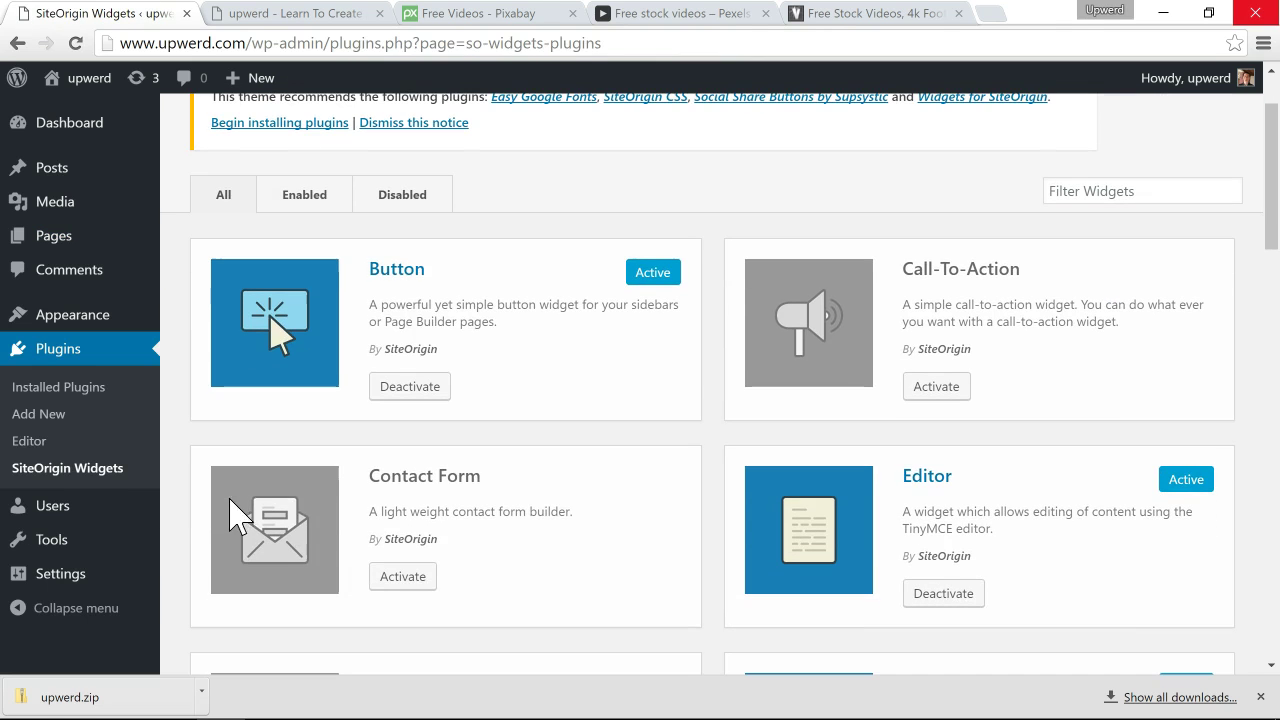
pyautogui.scroll(1, 368, 355)
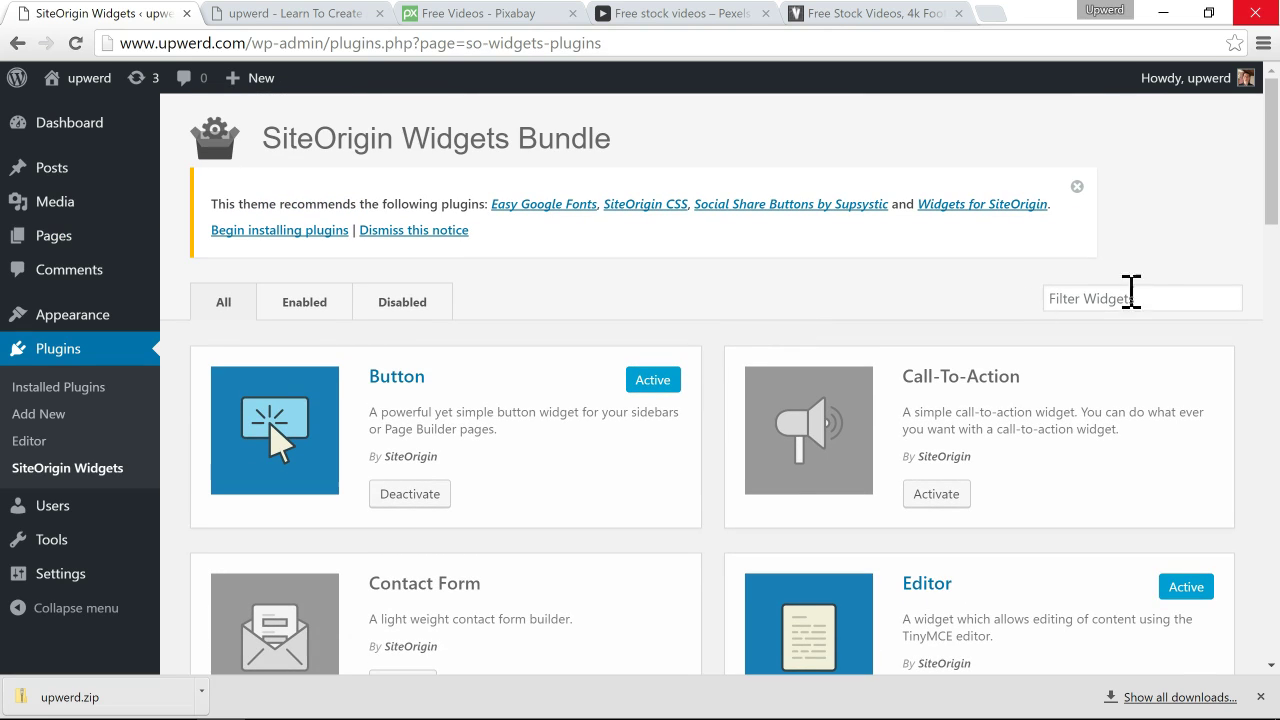
pyautogui.write('ero')
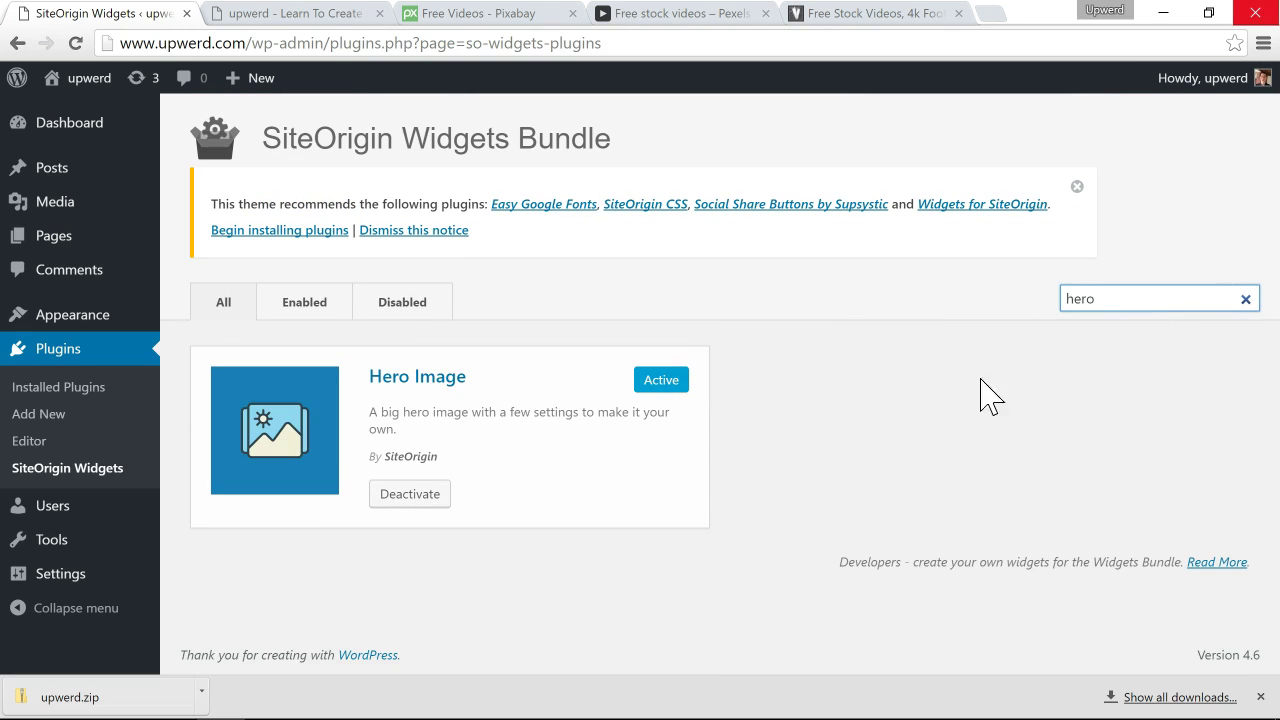
pyautogui.click(415, 496)
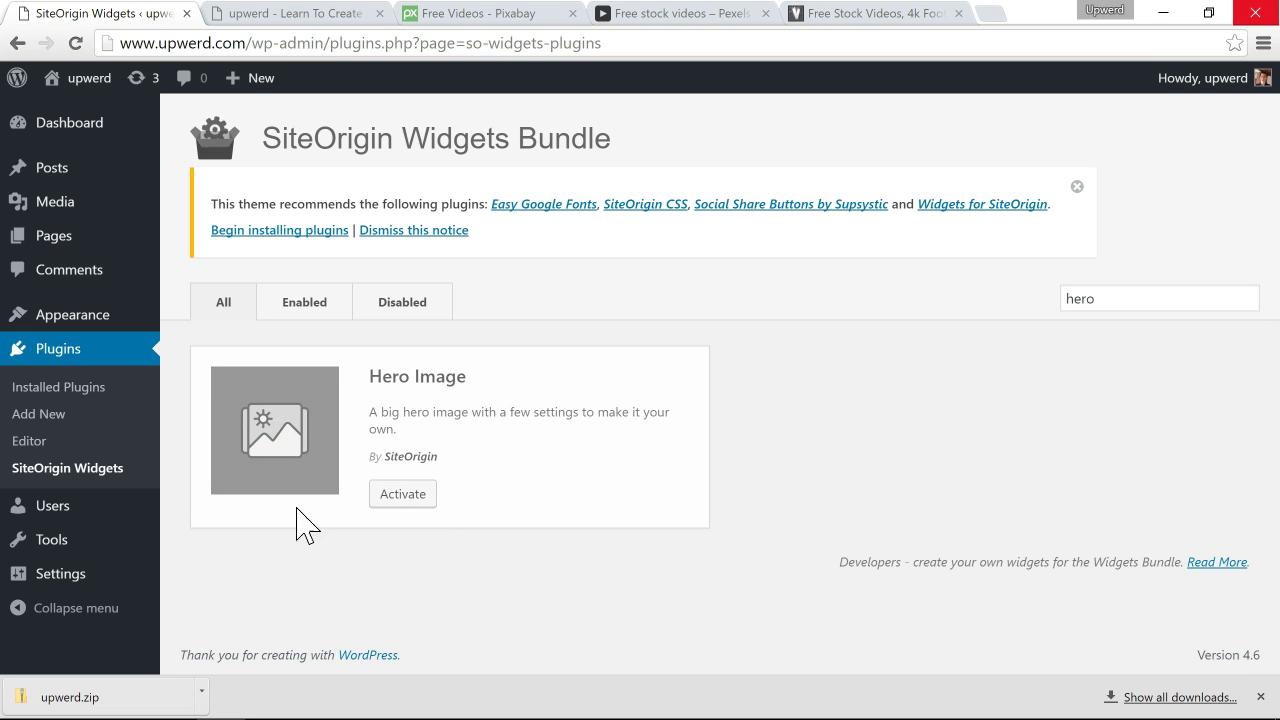
pyautogui.click(403, 495)
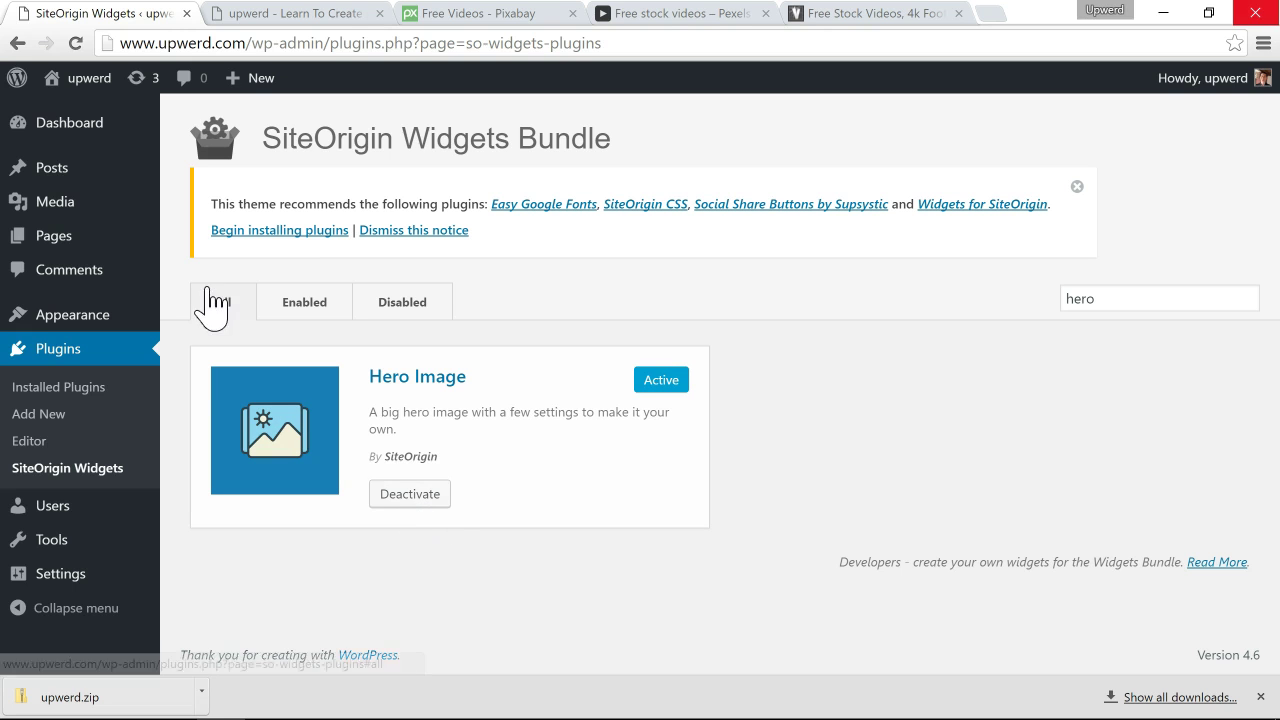
# Step: Open the Video Background page for editing from the list of pages and switch it to Page Builder
pyautogui.moveTo(40, 240)
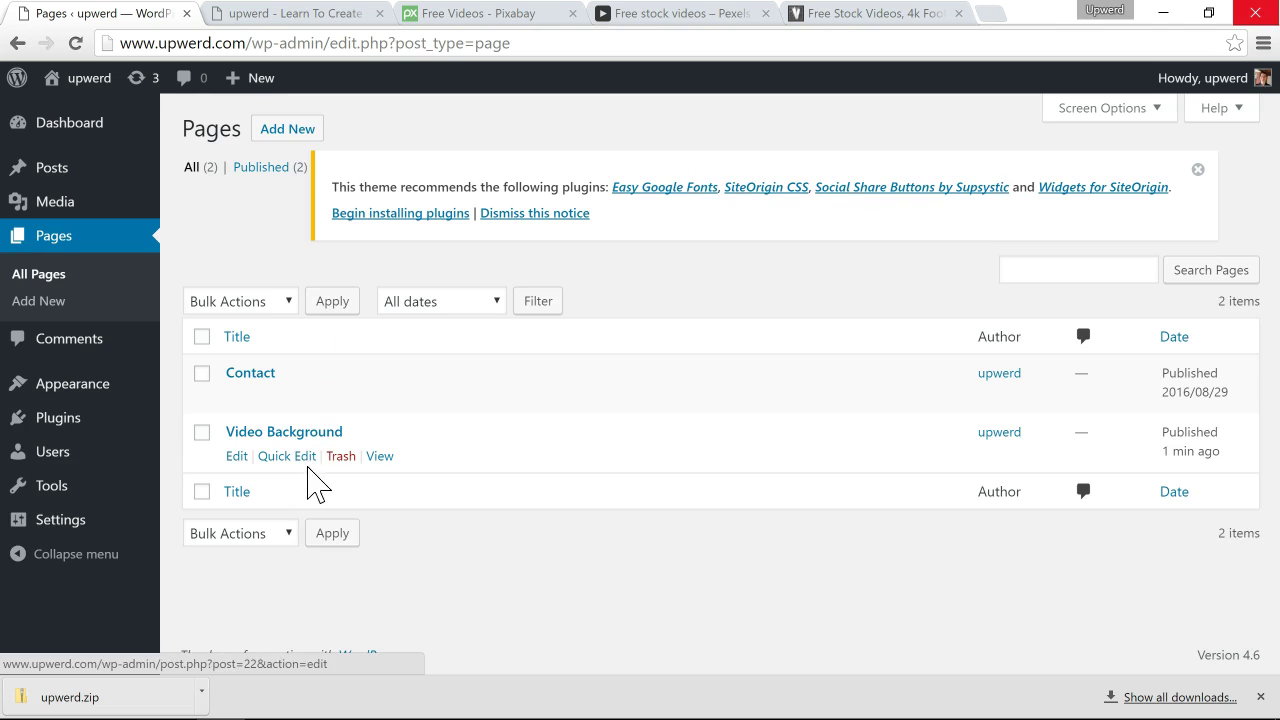
pyautogui.click(303, 436)
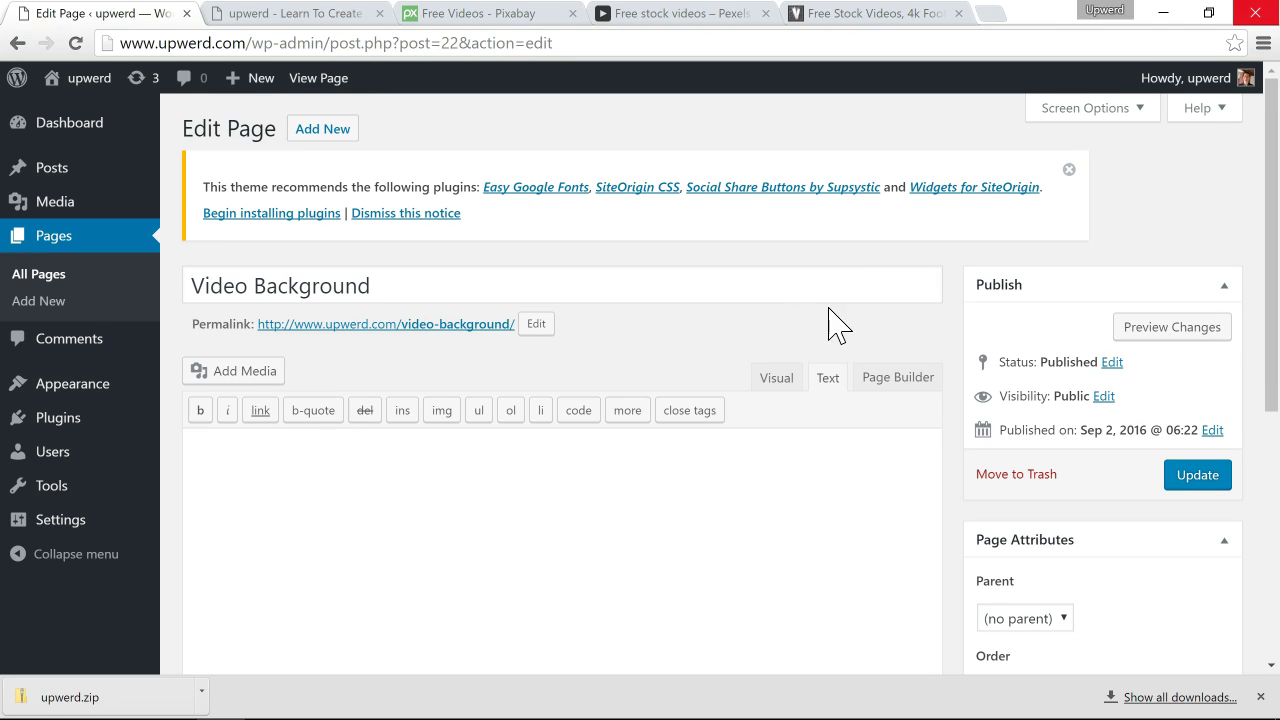
pyautogui.click(897, 380)
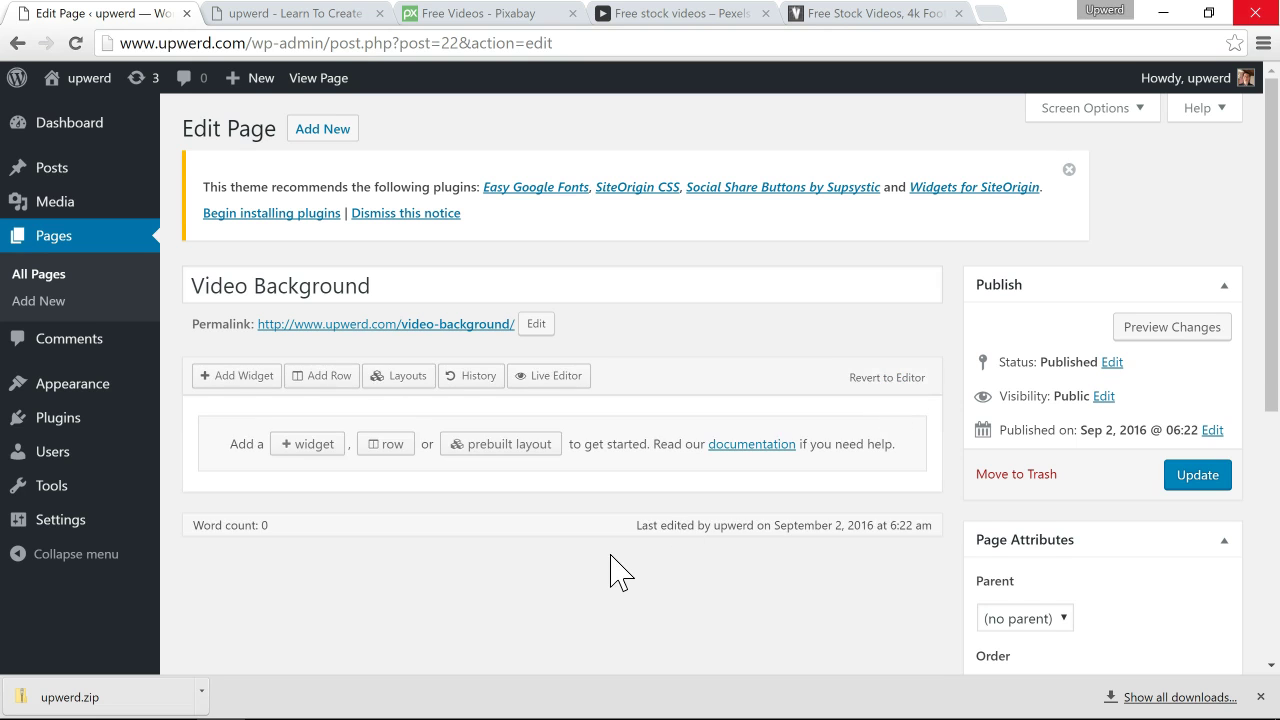
# Step: Find the SiteOrigin Hero widget by searching for "hero" and add it to the Video Background page
pyautogui.scroll(-1, 610, 572)
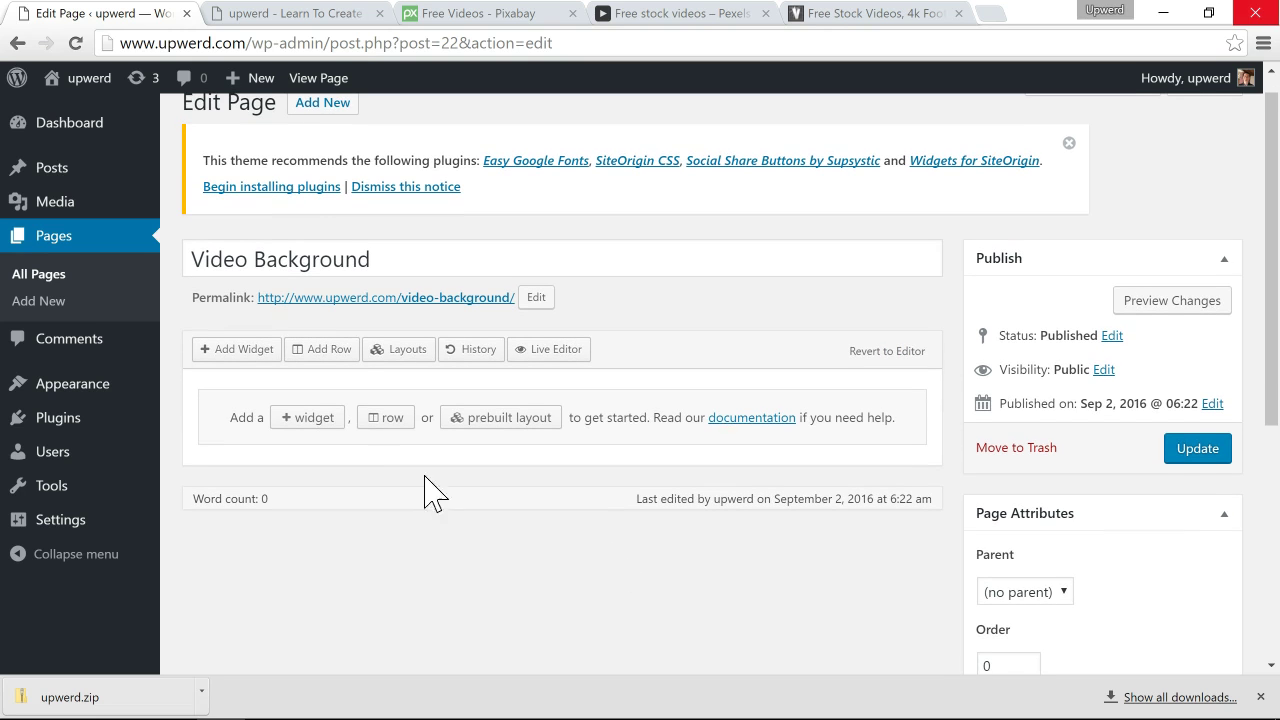
pyautogui.click(312, 418)
pyautogui.write('he')
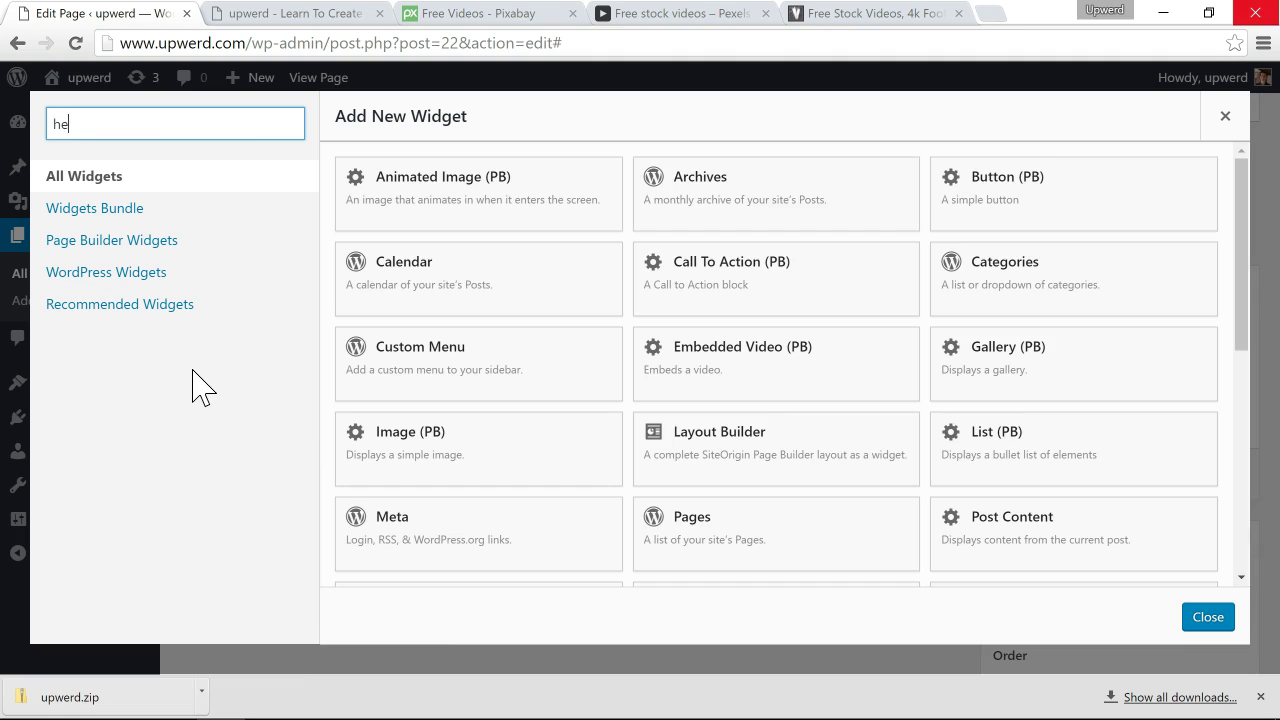
pyautogui.write('ro')
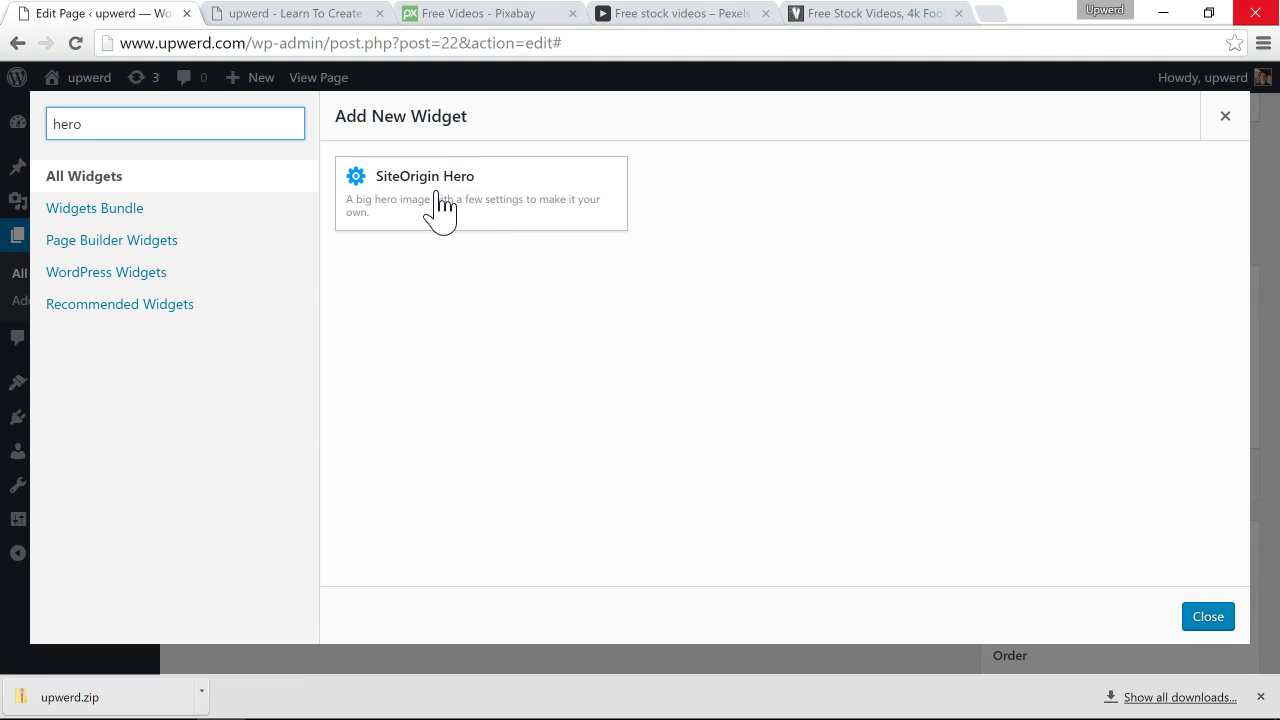
pyautogui.click(468, 212)
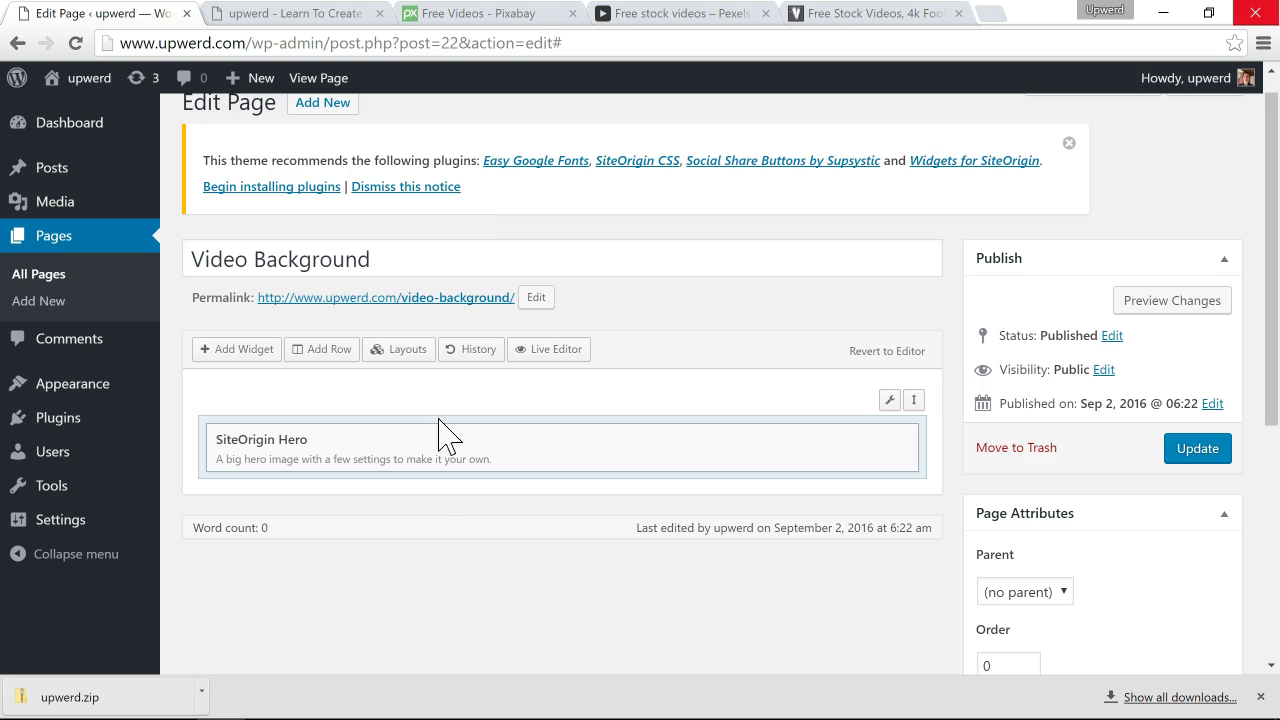
# Step: Open the SiteOrigin Hero widget's settings, add a hero frame and expand it
pyautogui.click(376, 462)
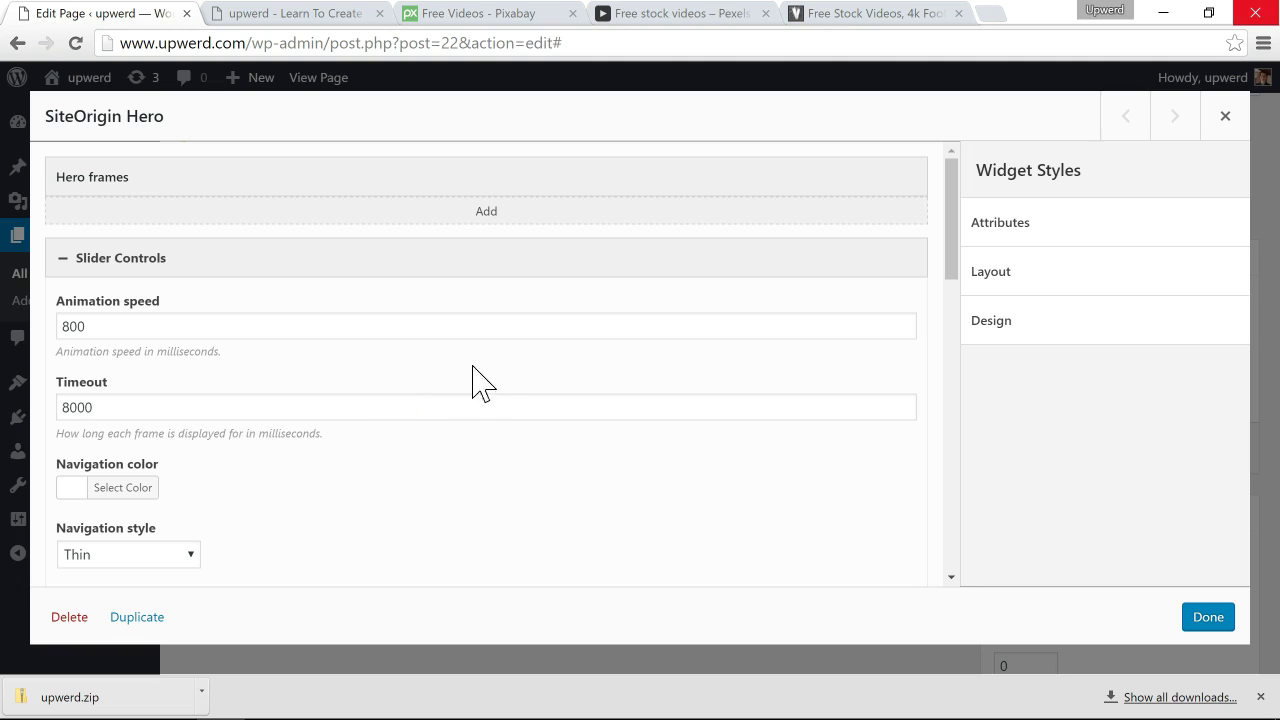
pyautogui.click(500, 228)
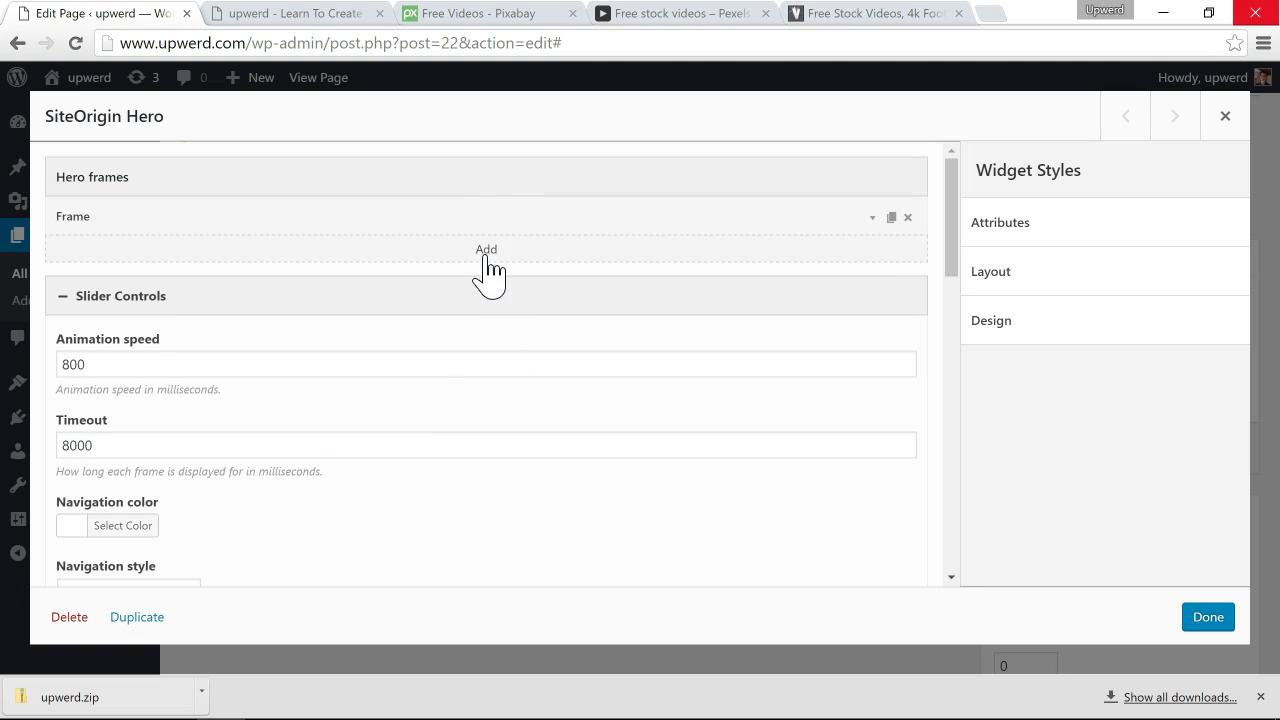
pyautogui.click(480, 216)
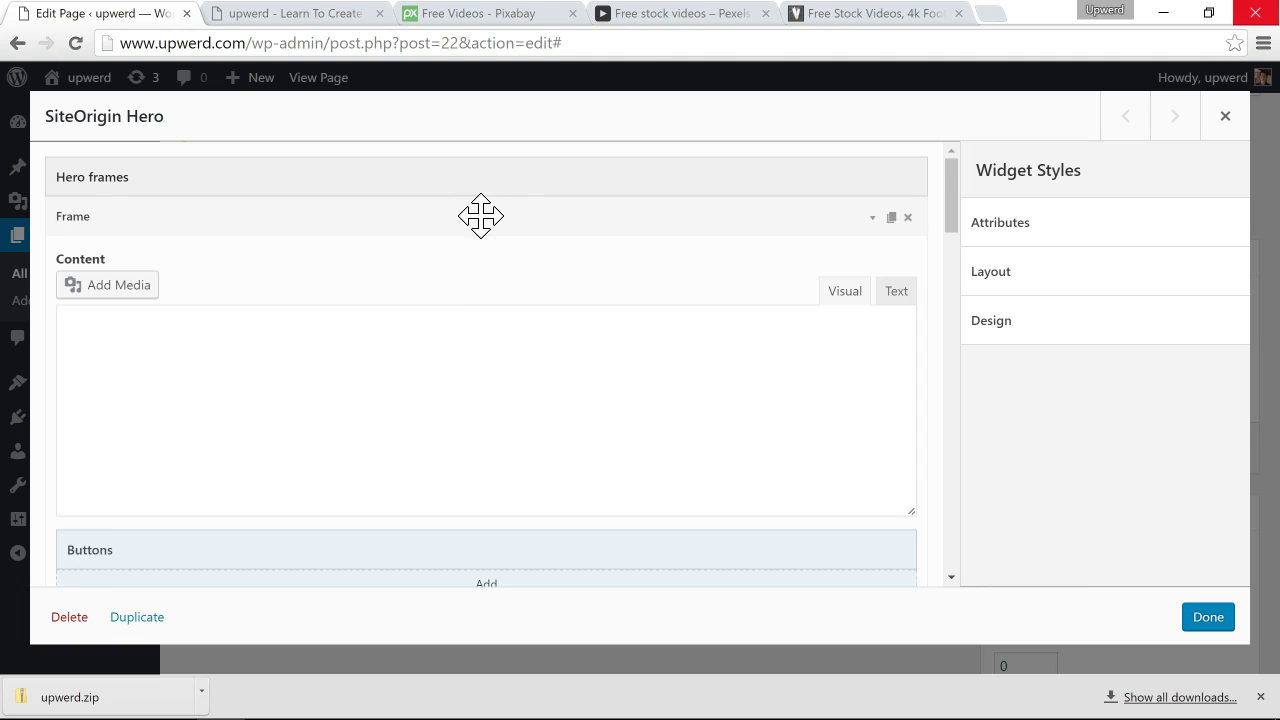
# Step: Add a background video entry to the hero frame, expand it and open the media library for its video file
pyautogui.scroll(-5, 457, 400)
pyautogui.scroll(1, 460, 400)
pyautogui.scroll(8, 457, 400)
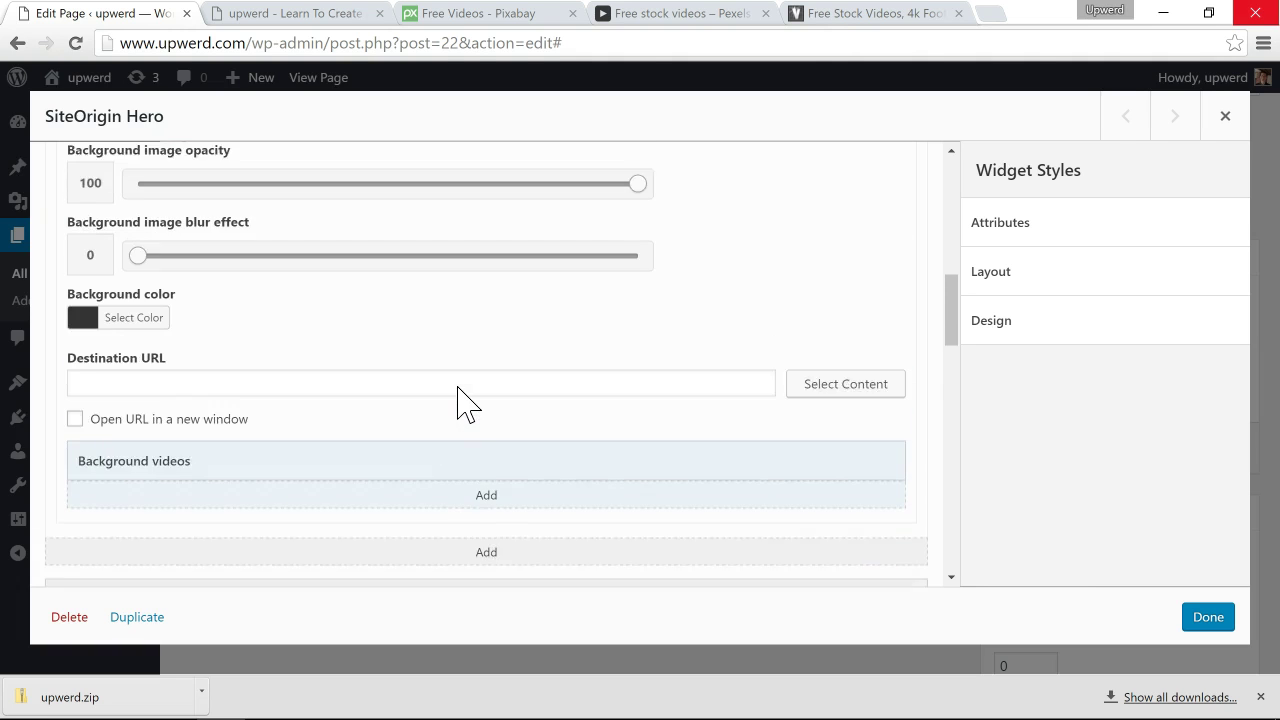
pyautogui.scroll(-5, 460, 388)
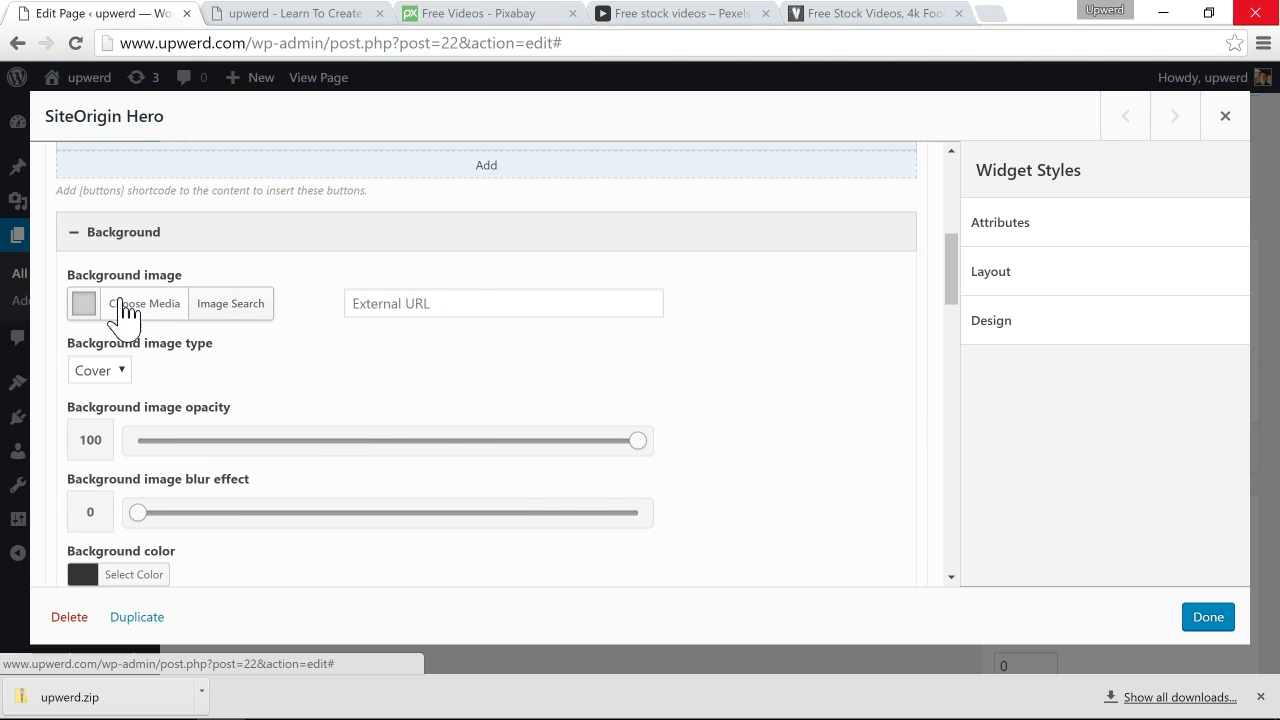
pyautogui.scroll(-2, 260, 338)
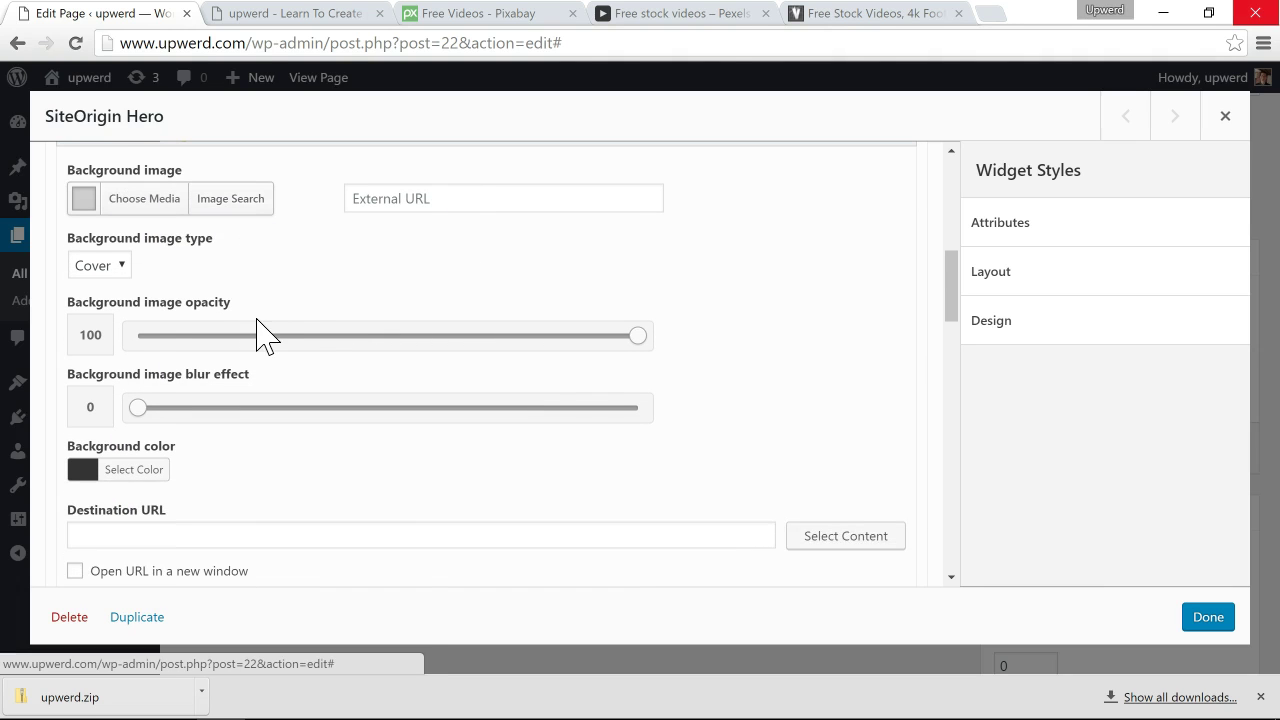
pyautogui.scroll(-2, 262, 335)
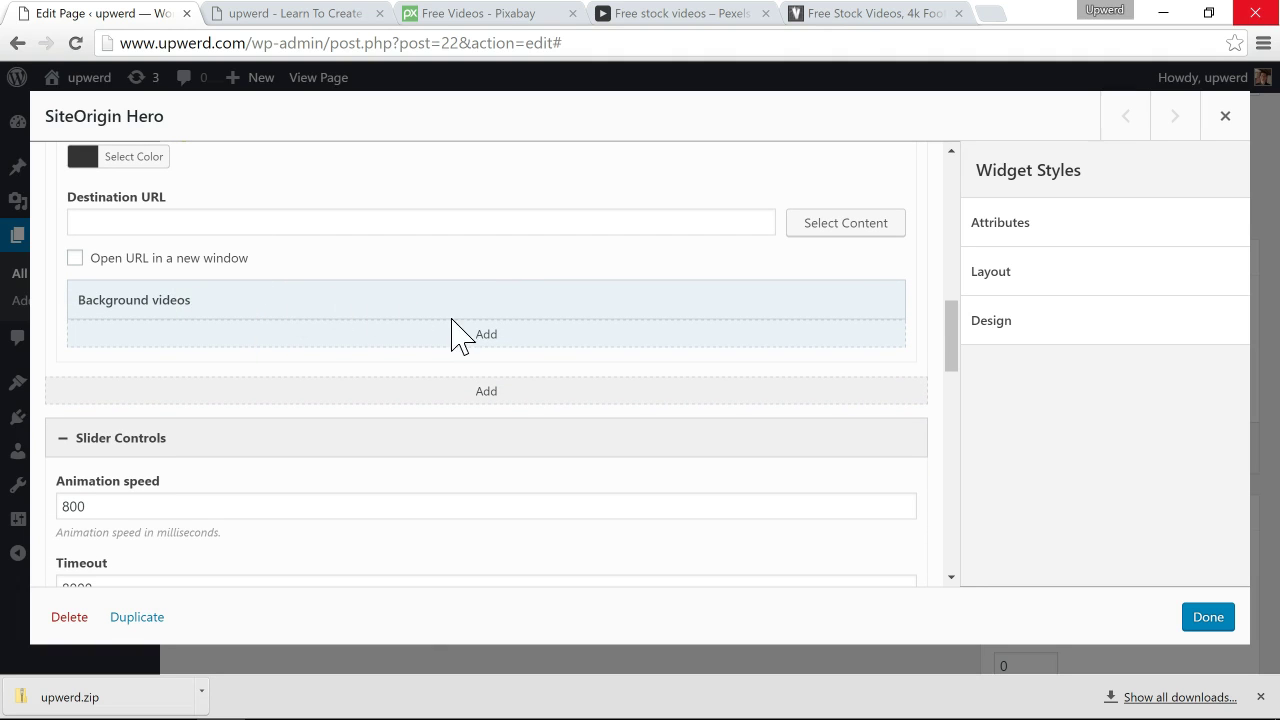
pyautogui.click(503, 338)
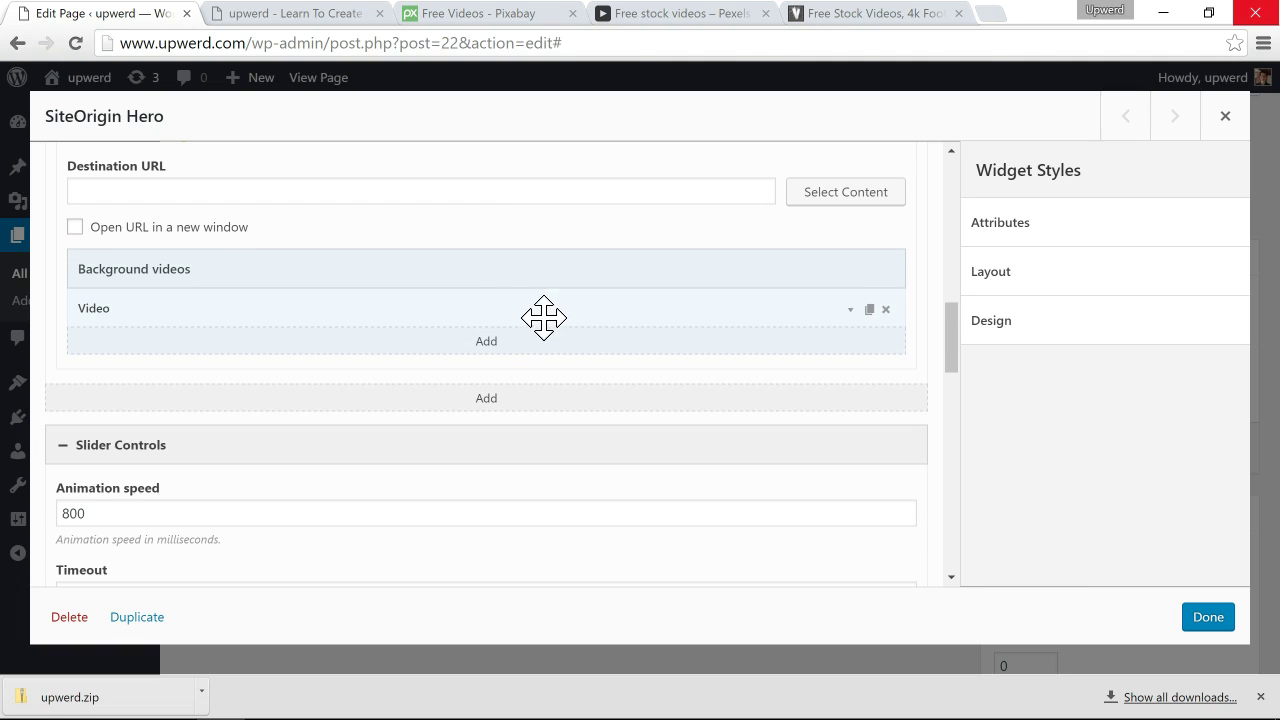
pyautogui.click(513, 316)
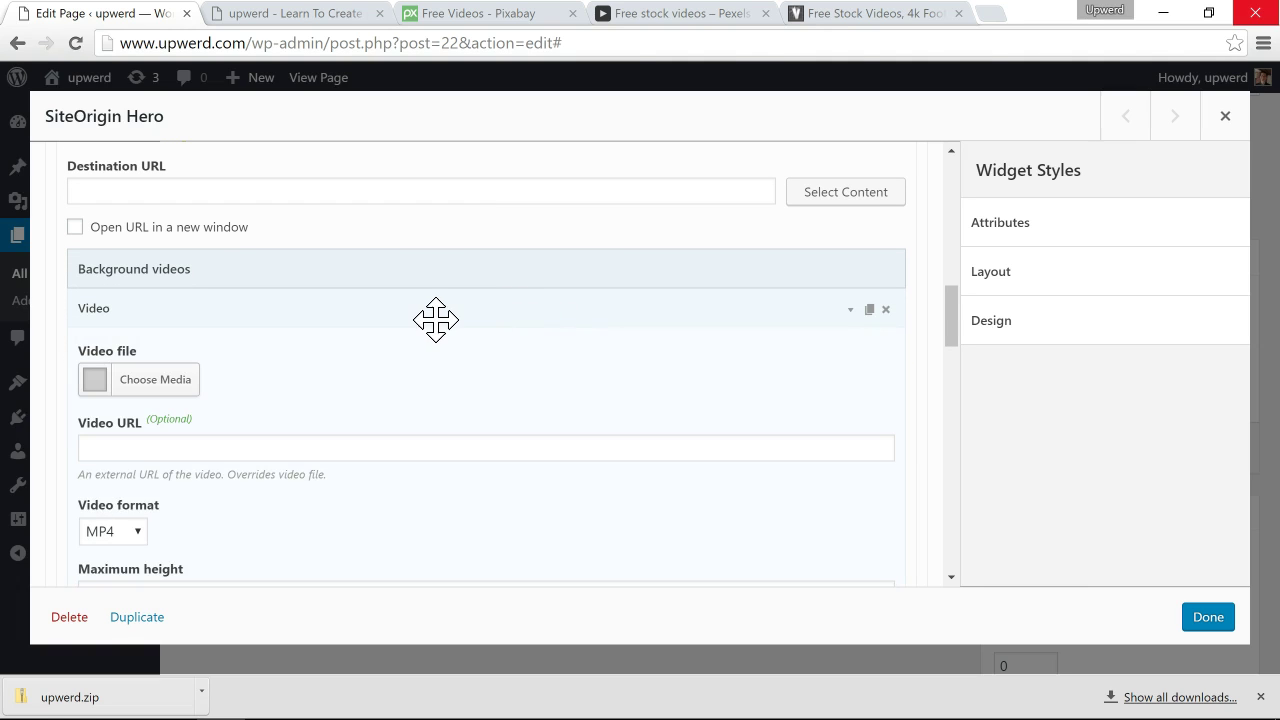
pyautogui.scroll(-2, 426, 320)
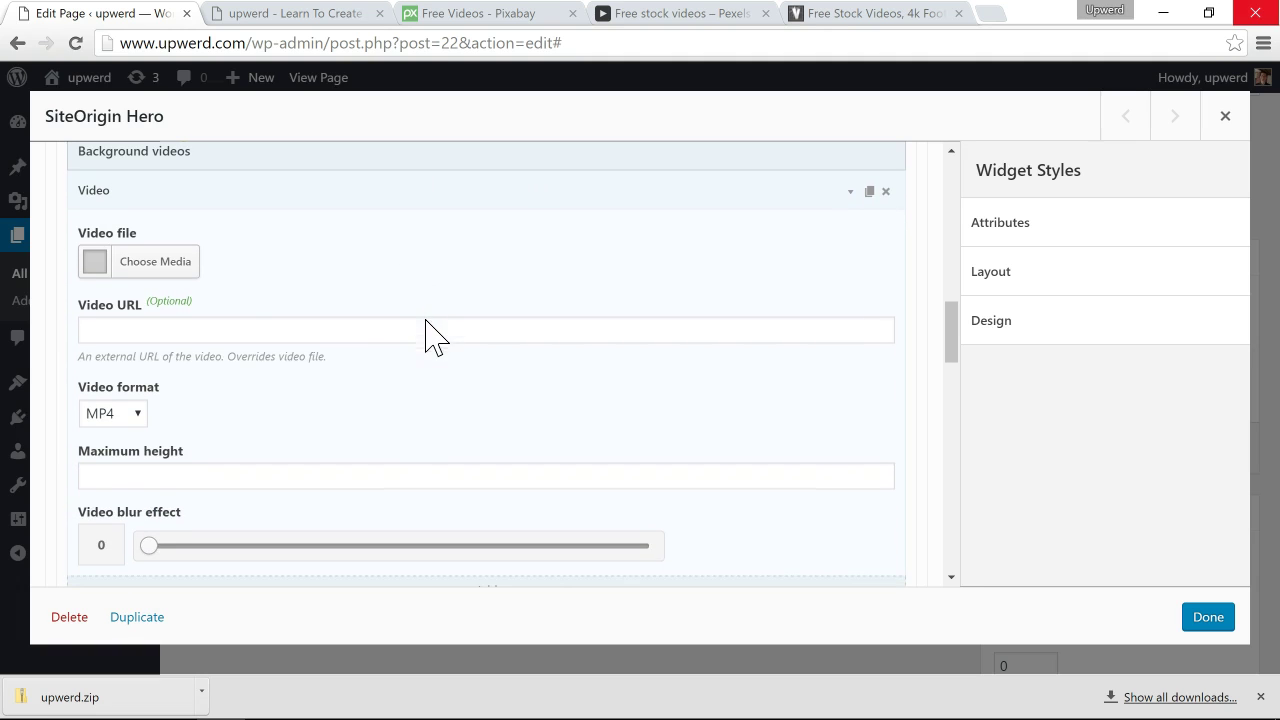
pyautogui.click(155, 262)
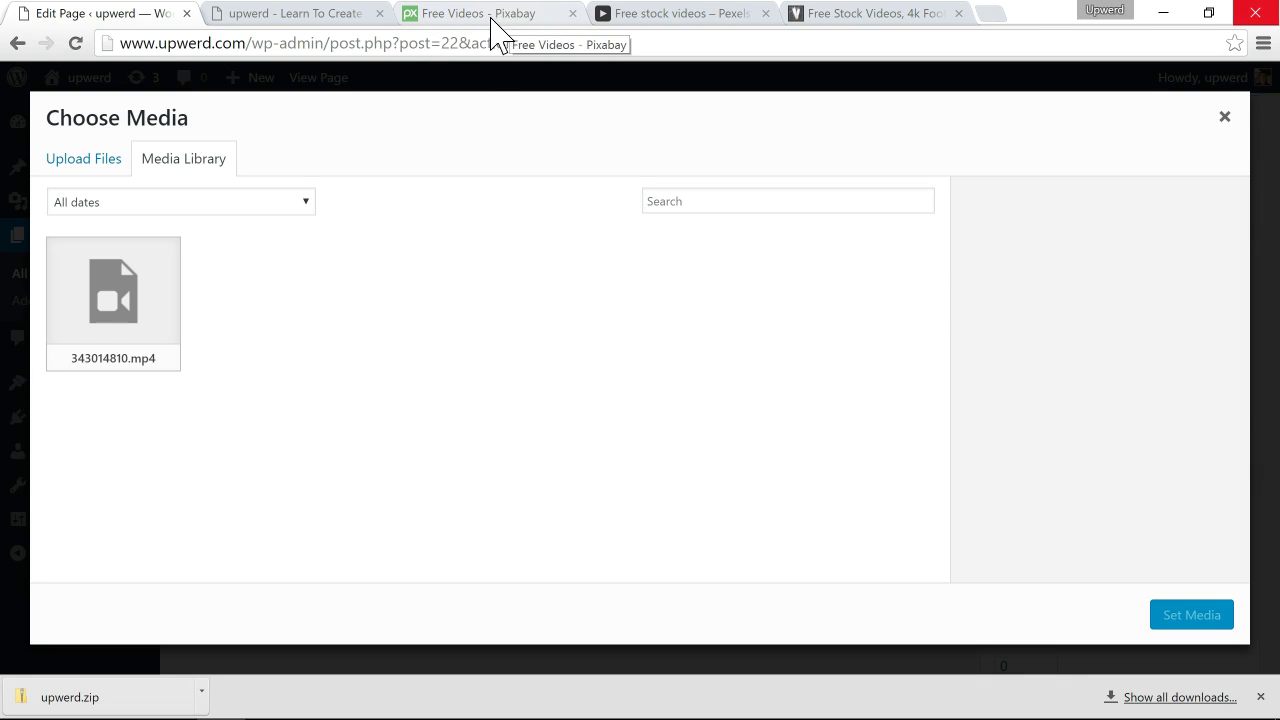
# Step: Switch to the Pixabay videos page, dismiss the phone app notice and browse the free video thumbnails
pyautogui.click(500, 18)
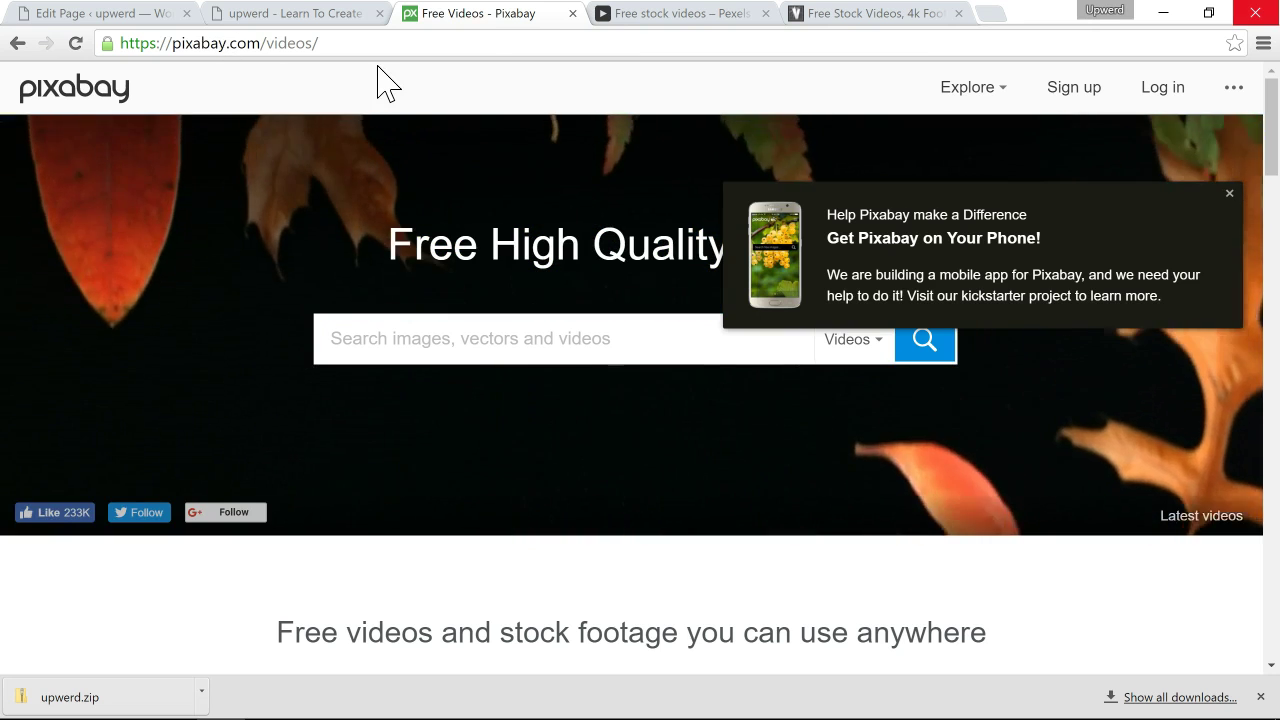
pyautogui.scroll(-2, 468, 225)
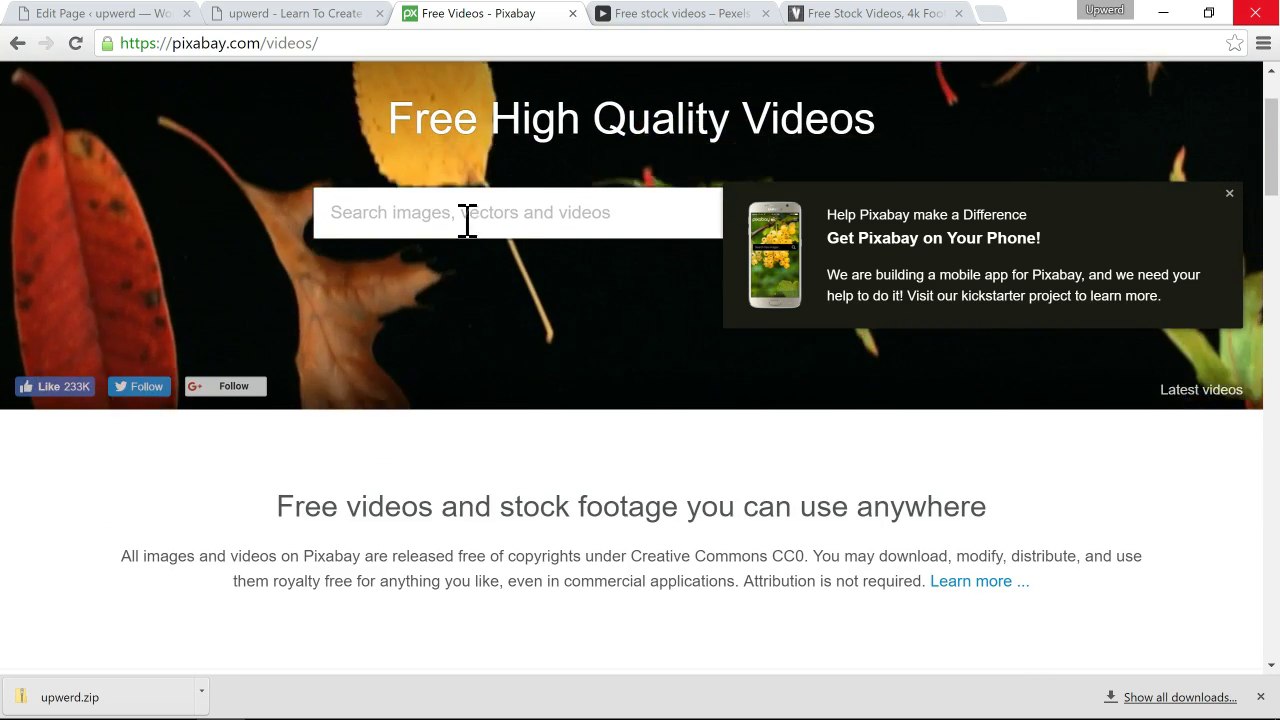
pyautogui.scroll(-5, 452, 490)
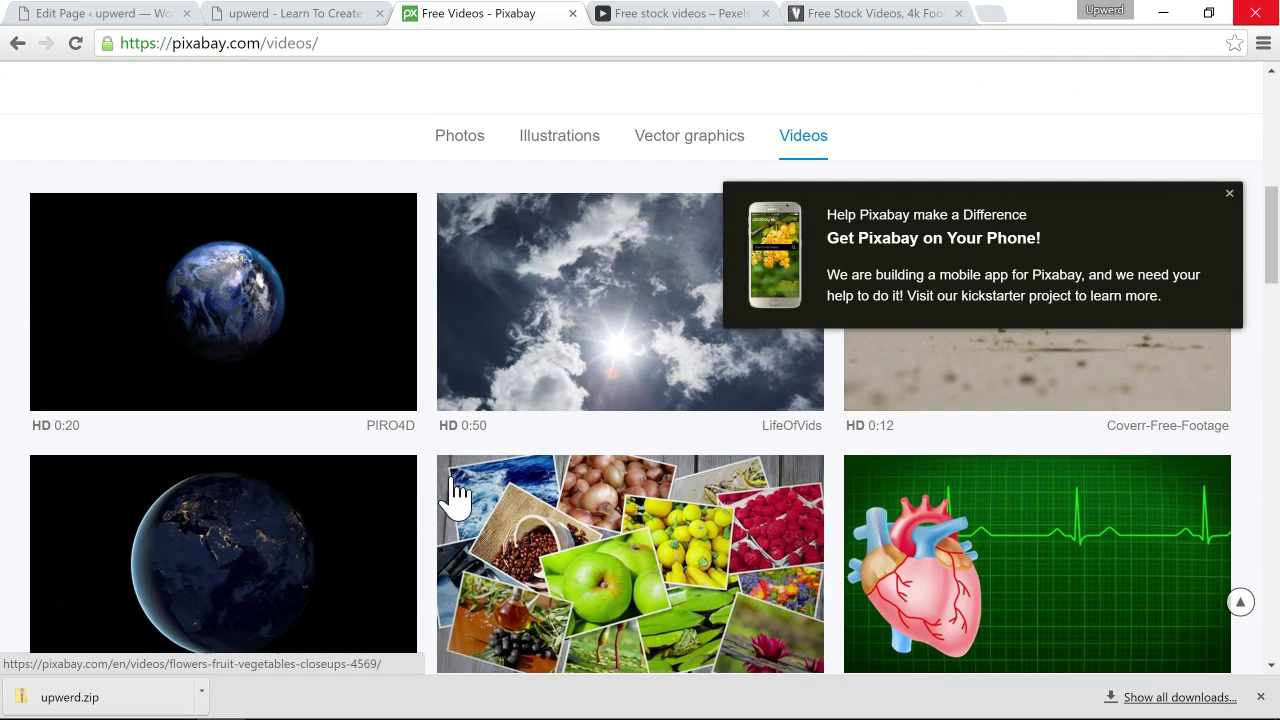
pyautogui.click(1230, 193)
pyautogui.scroll(-6, 778, 464)
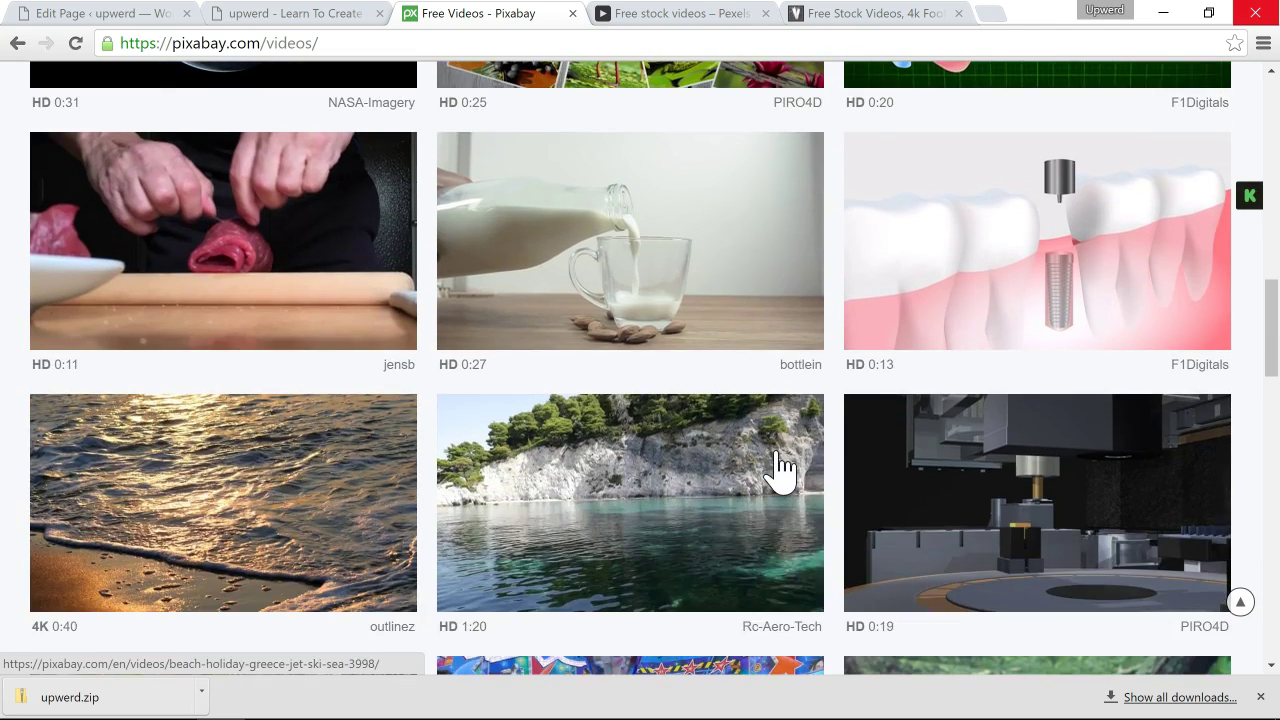
pyautogui.scroll(-2, 778, 468)
# Step: Switch to the Pexels Videos site and browse its video categories and new free videos
pyautogui.click(653, 16)
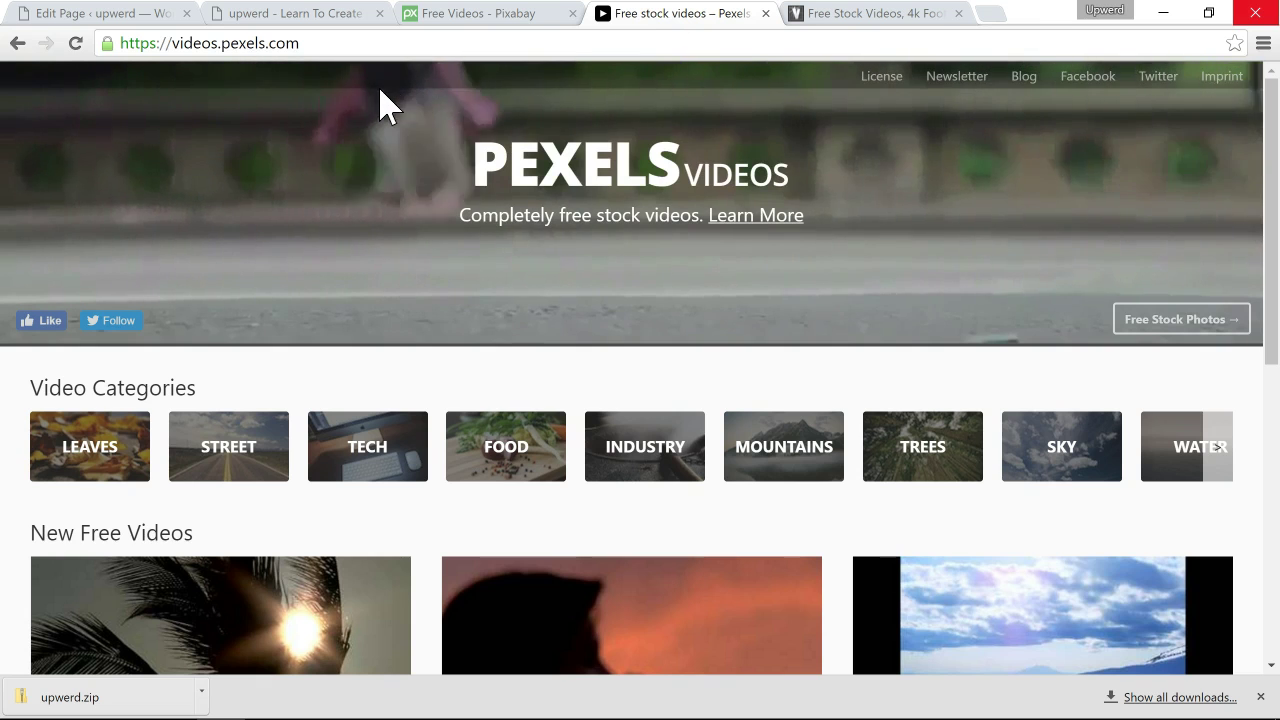
pyautogui.scroll(-2, 443, 229)
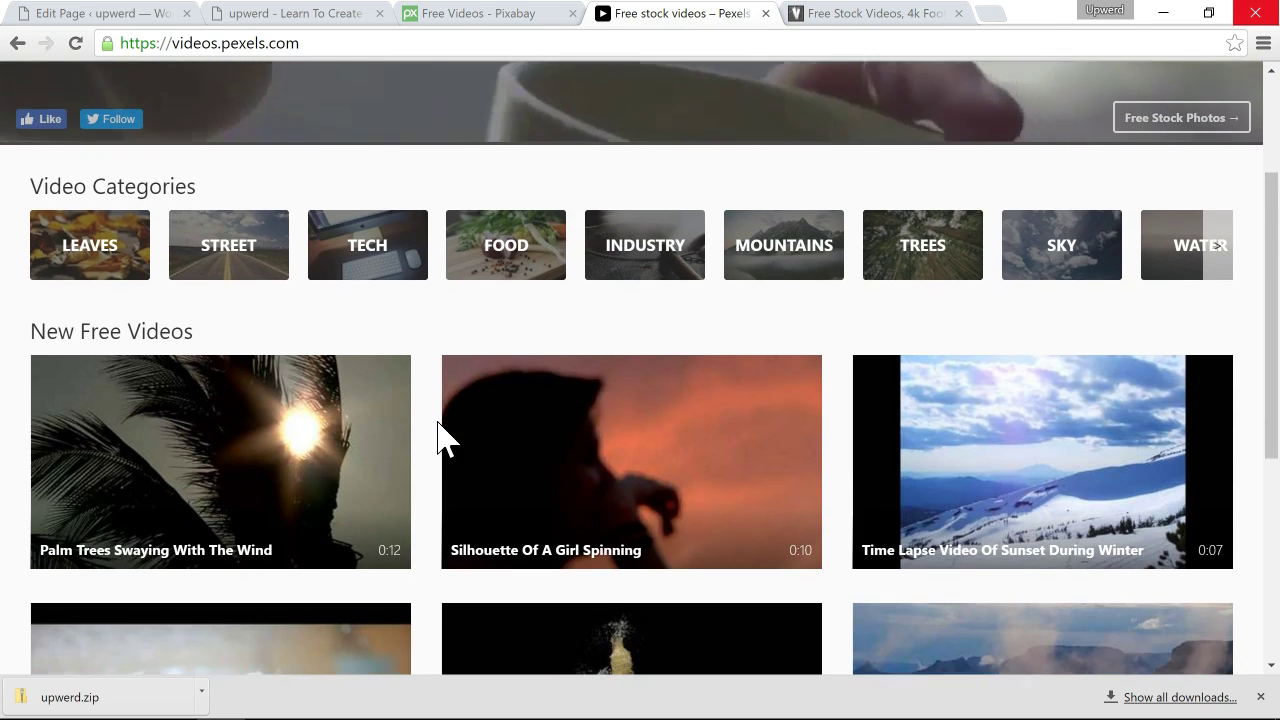
pyautogui.scroll(-2, 445, 436)
pyautogui.scroll(-5, 445, 436)
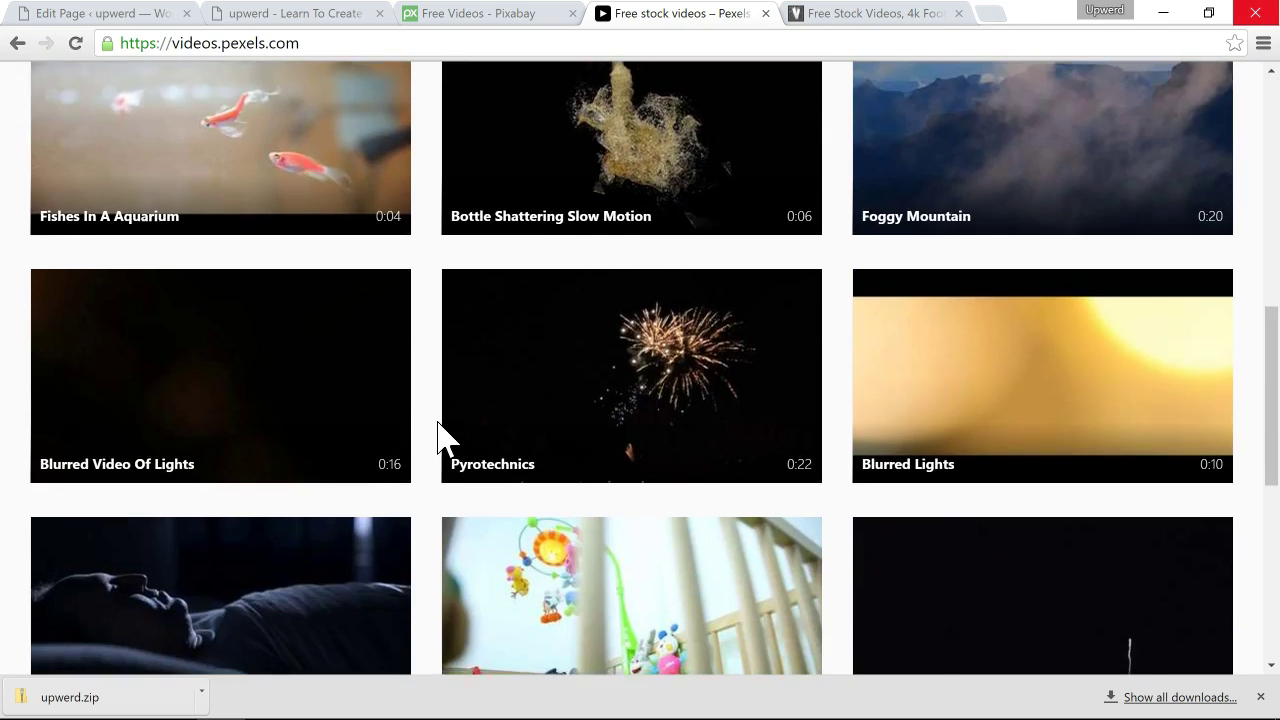
pyautogui.scroll(-1, 443, 434)
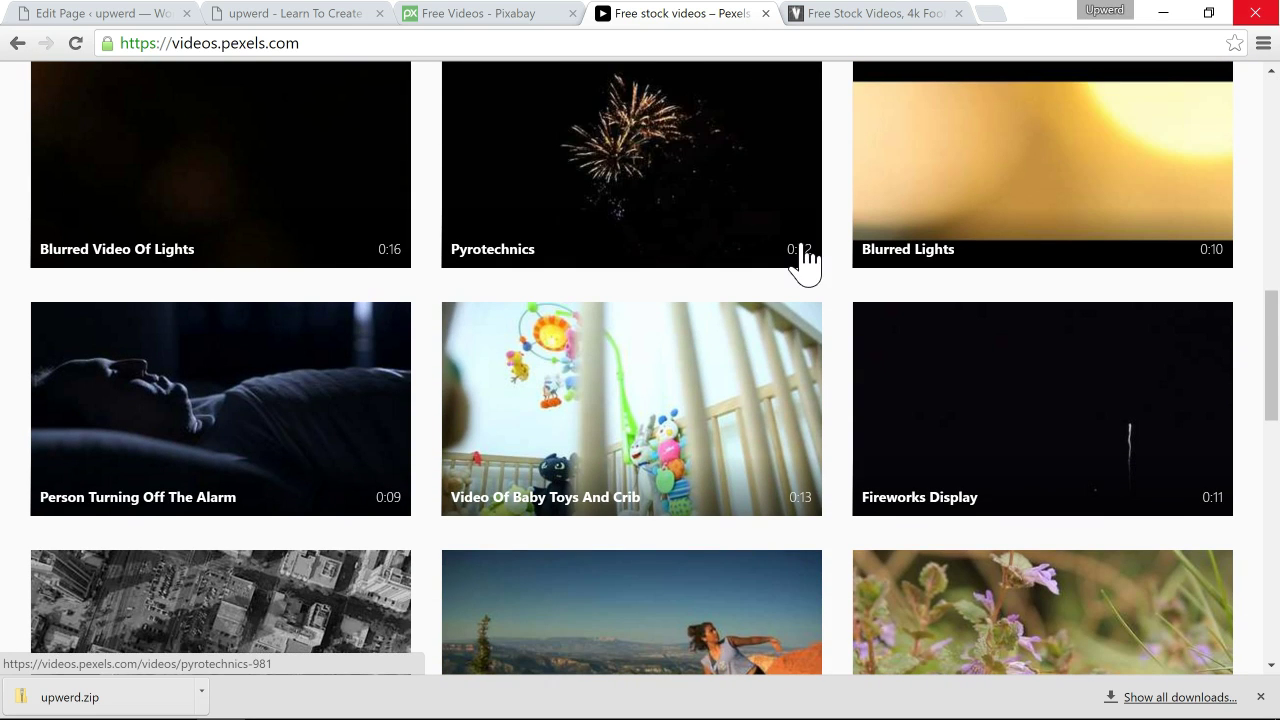
# Step: Switch to the Videezy site and browse its featured and newest stock footage
pyautogui.click(870, 13)
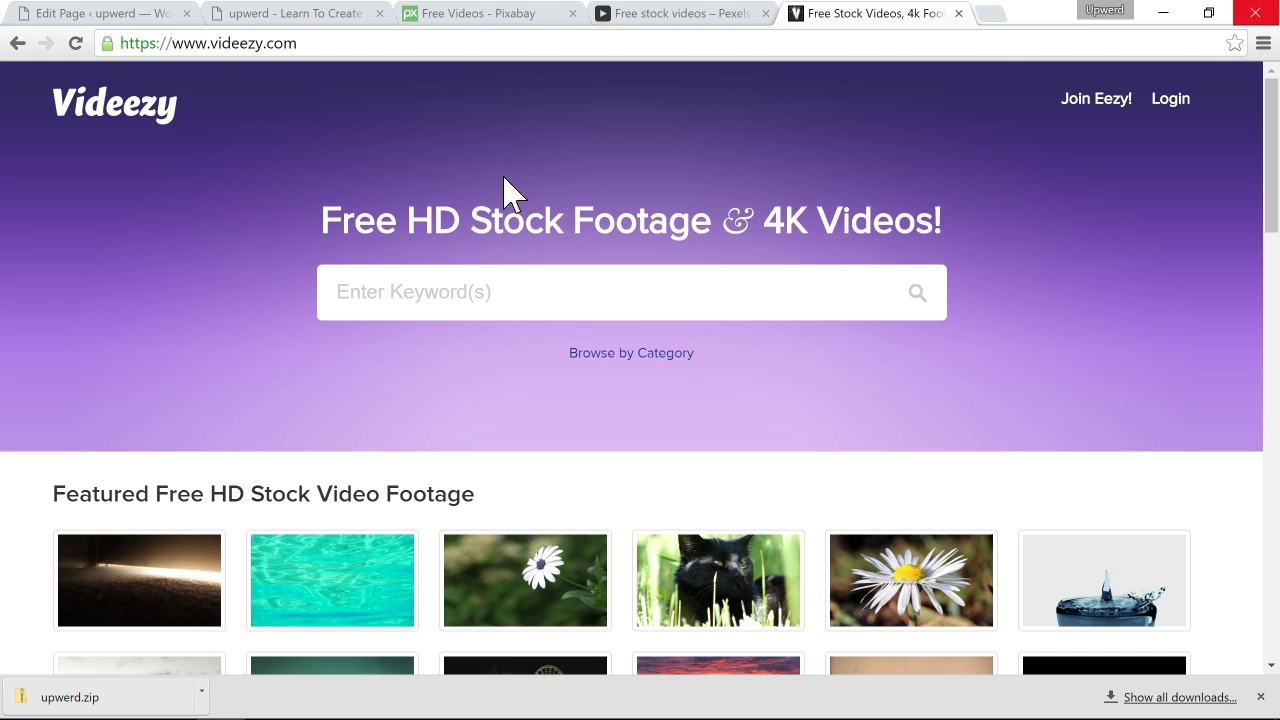
pyautogui.scroll(-4, 461, 284)
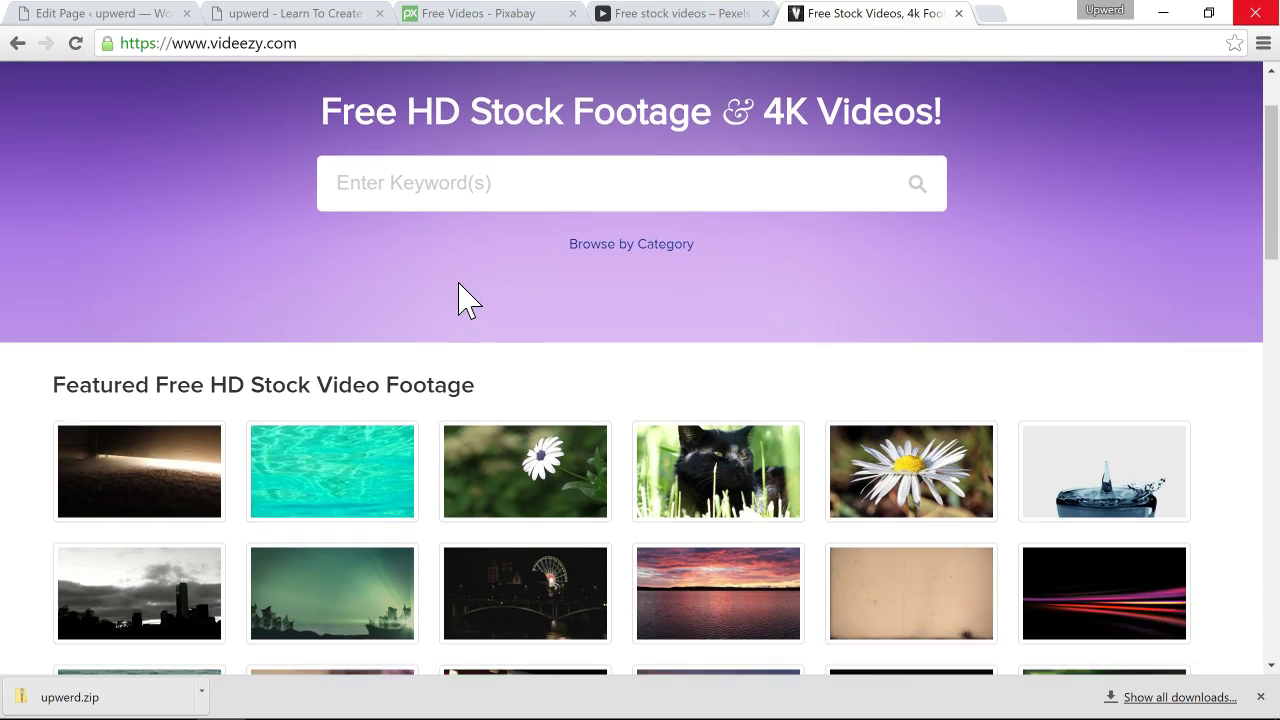
pyautogui.scroll(-5, 461, 300)
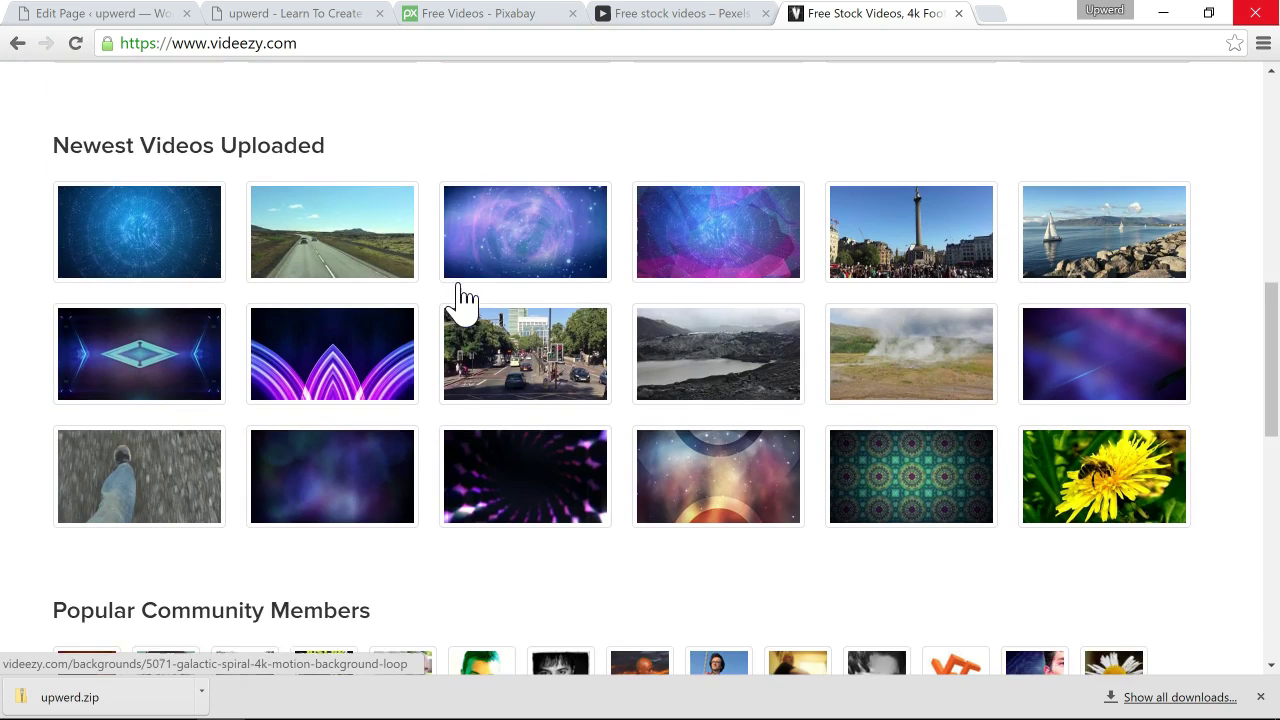
pyautogui.scroll(9, 461, 300)
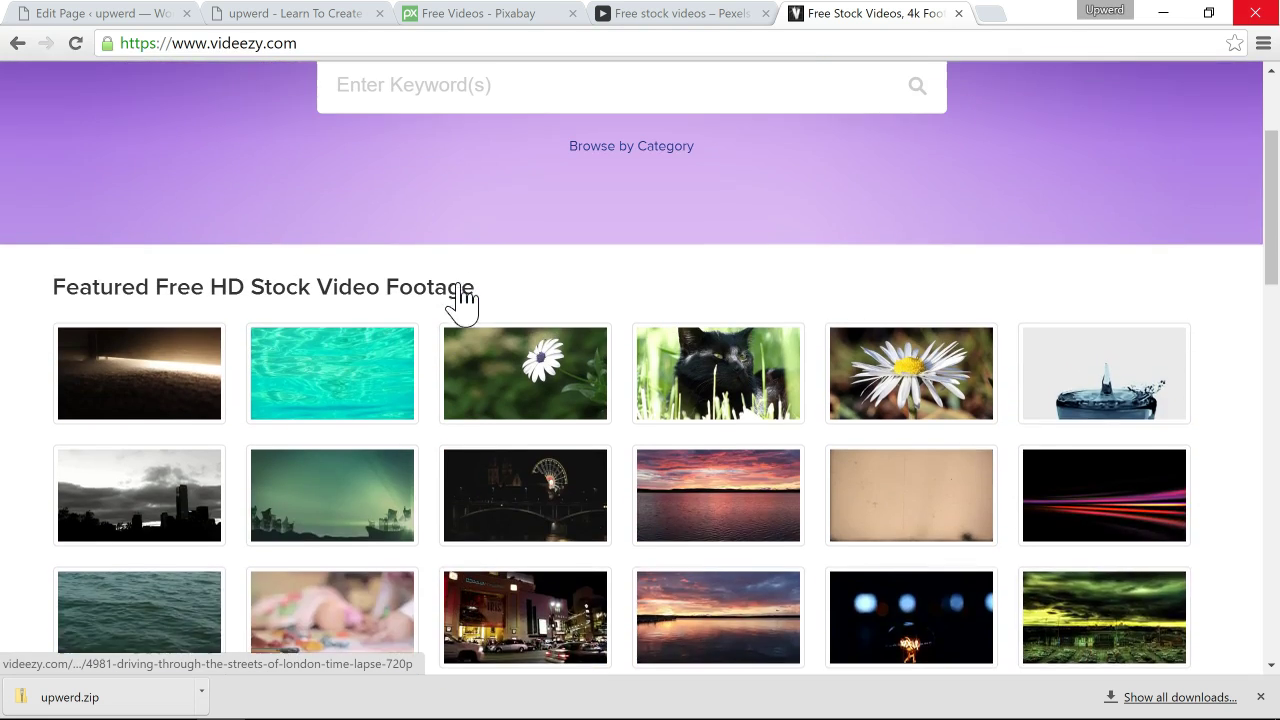
# Step: Open the Fog Entering from Under Door video on Videezy, read its license terms and close them
pyautogui.click(149, 505)
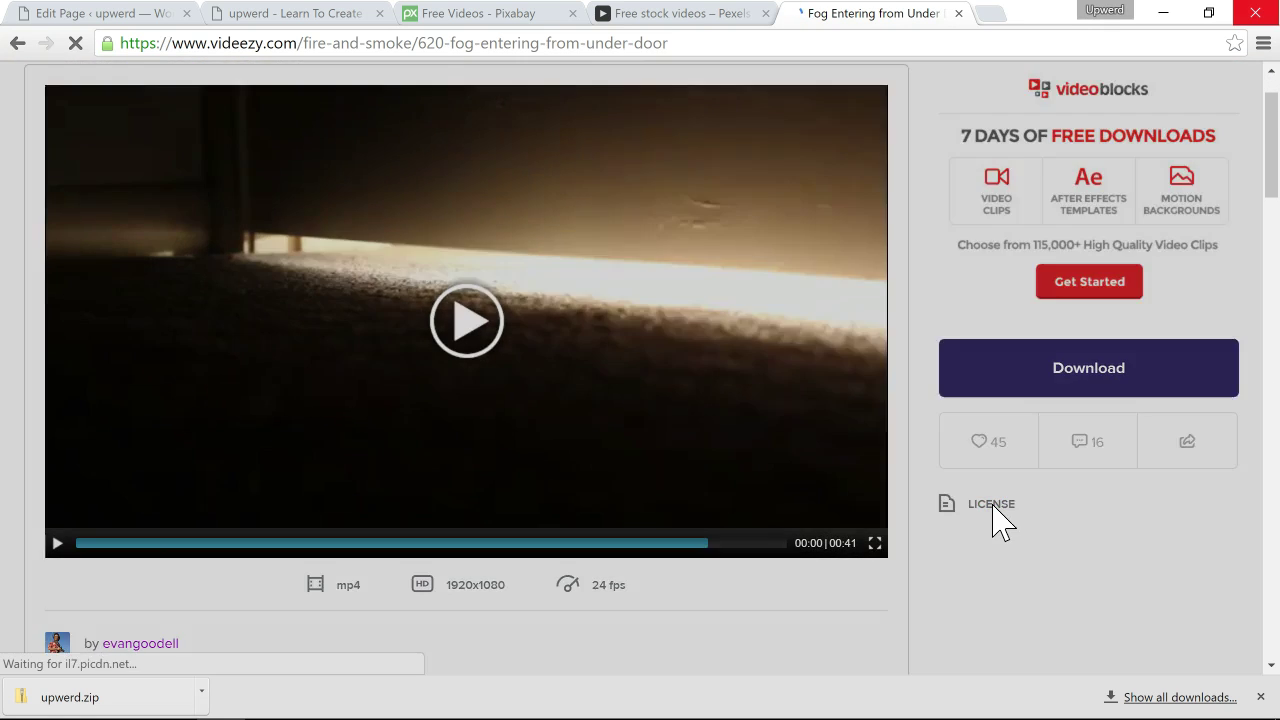
pyautogui.click(993, 505)
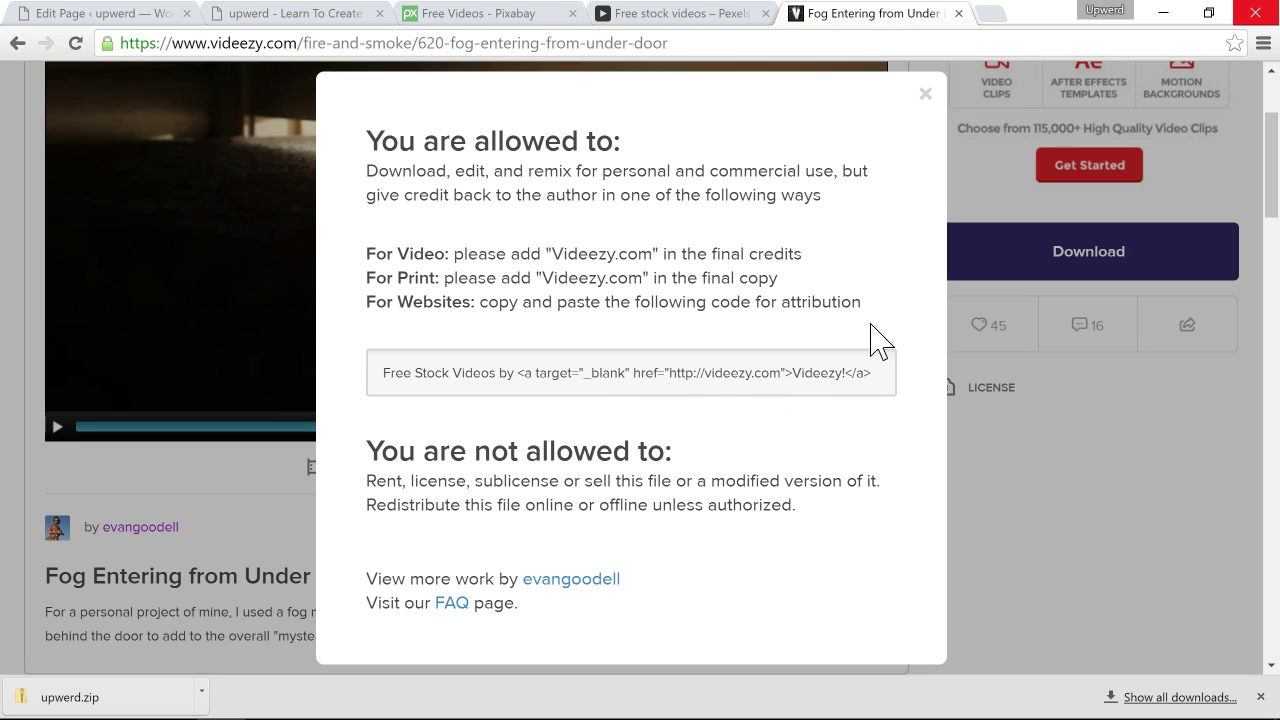
pyautogui.click(925, 96)
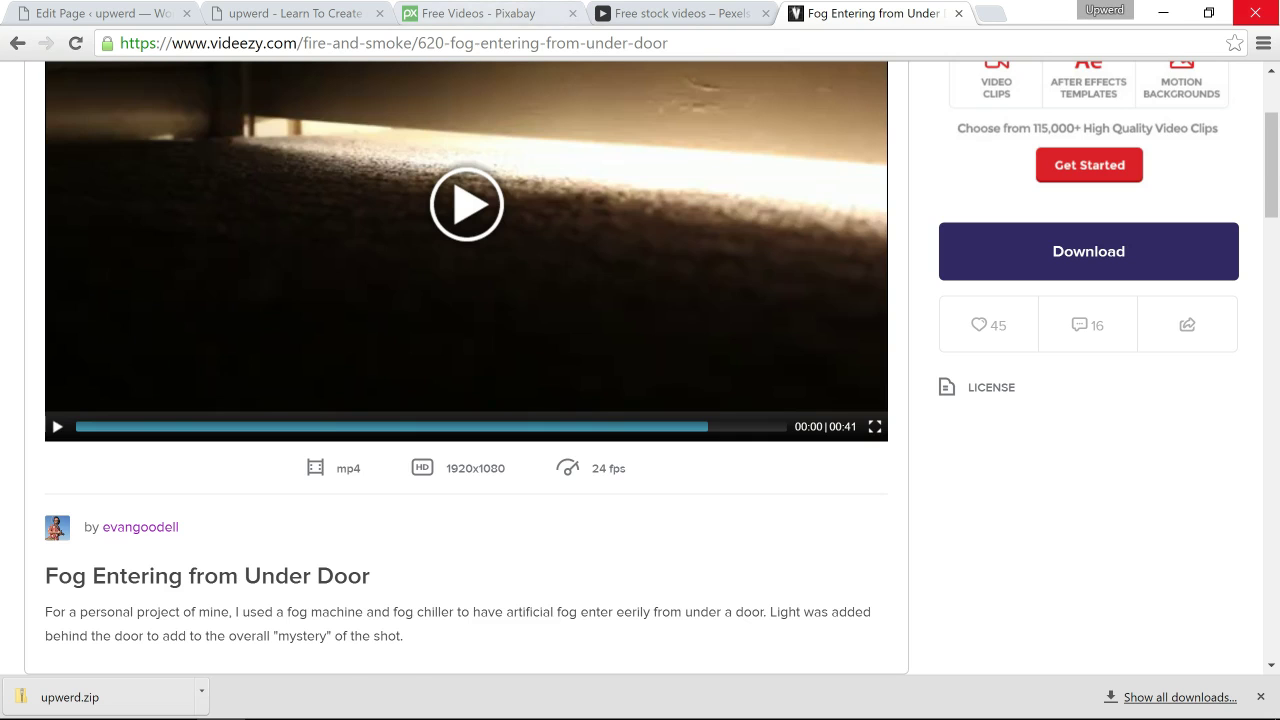
# Step: Return to the Pixabay videos page and read its licensing and attribution statement
pyautogui.click(490, 14)
pyautogui.scroll(13, 473, 284)
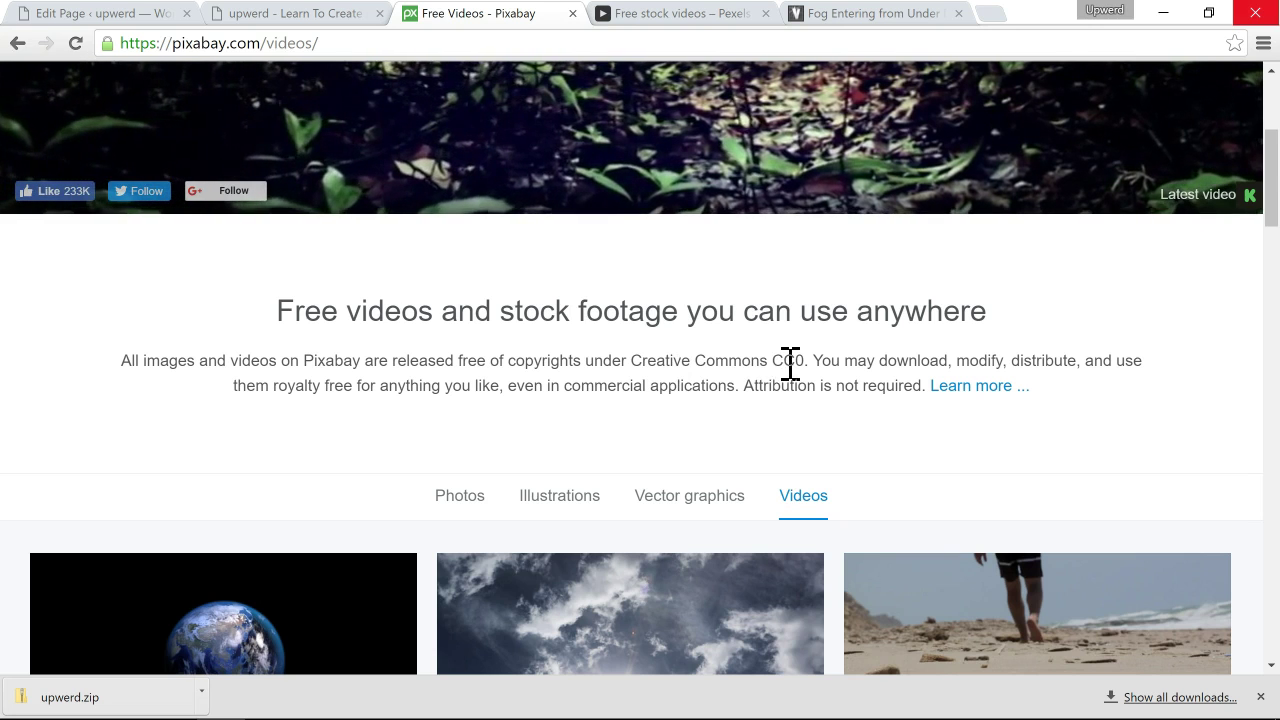
pyautogui.scroll(-1, 757, 434)
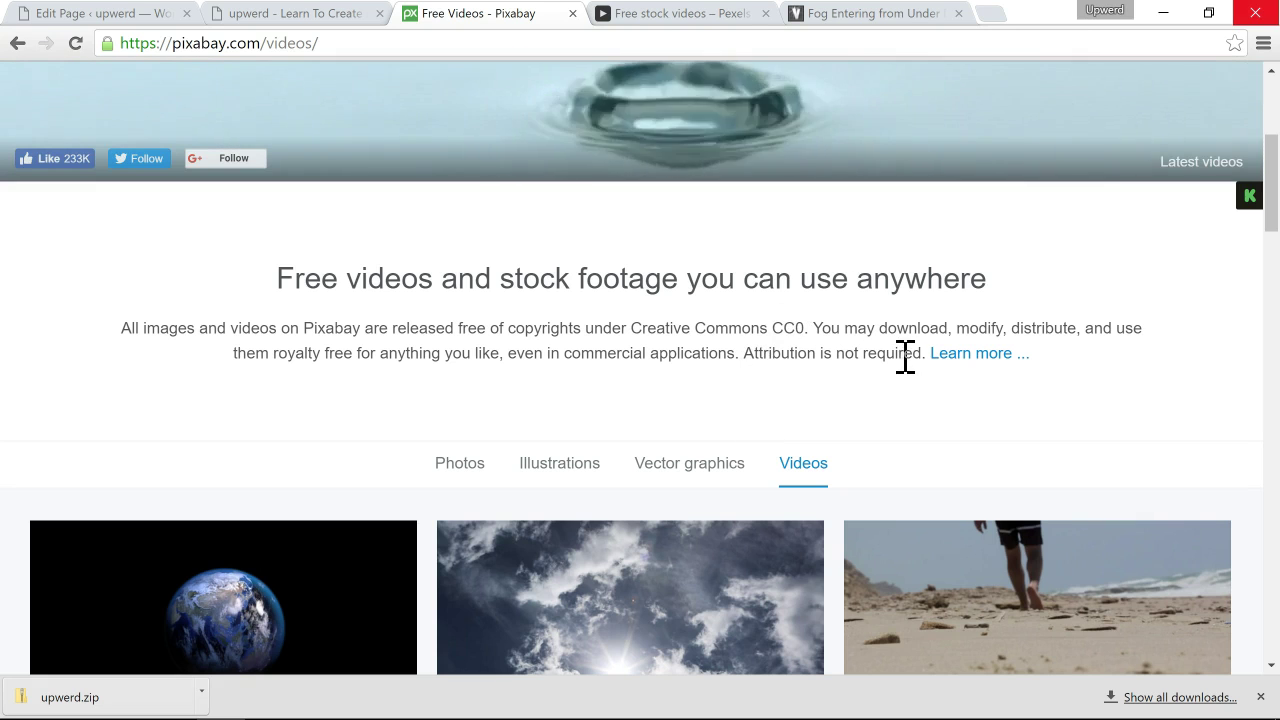
# Step: Open the Pexels video license page, highlight its attribution statement and return to the Pexels Videos home page
pyautogui.click(636, 22)
pyautogui.scroll(6, 580, 277)
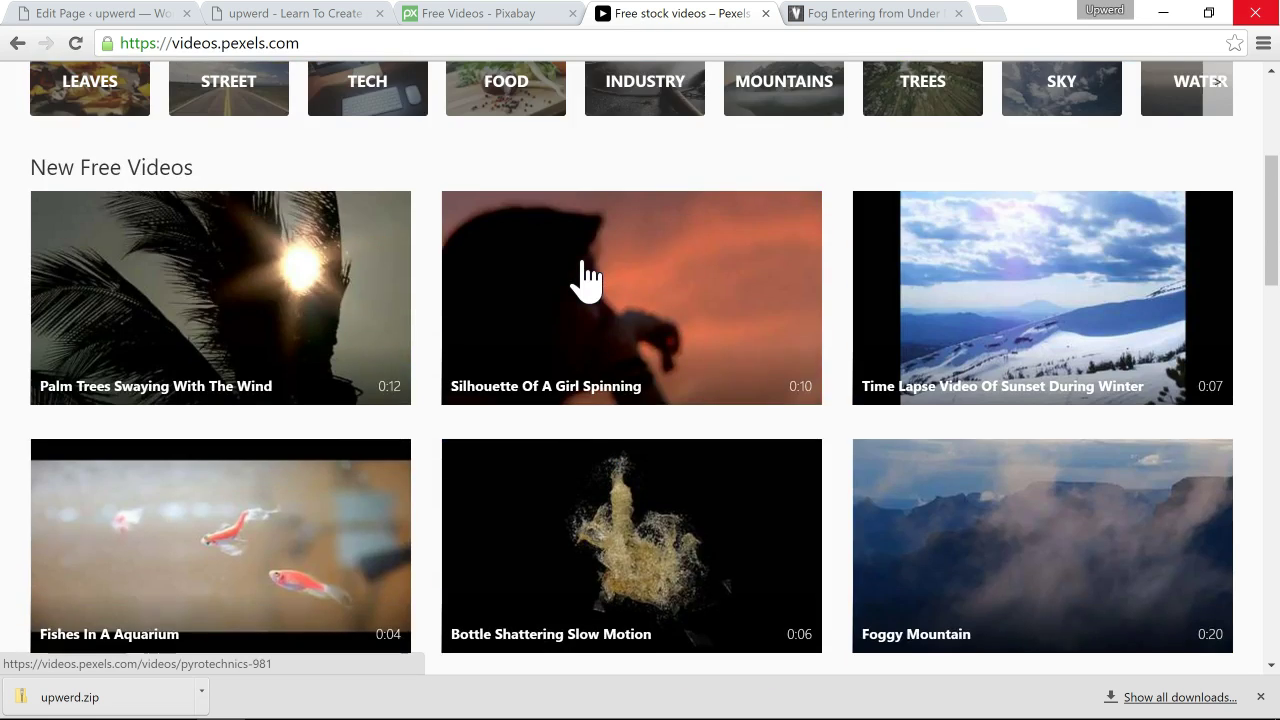
pyautogui.scroll(4, 590, 279)
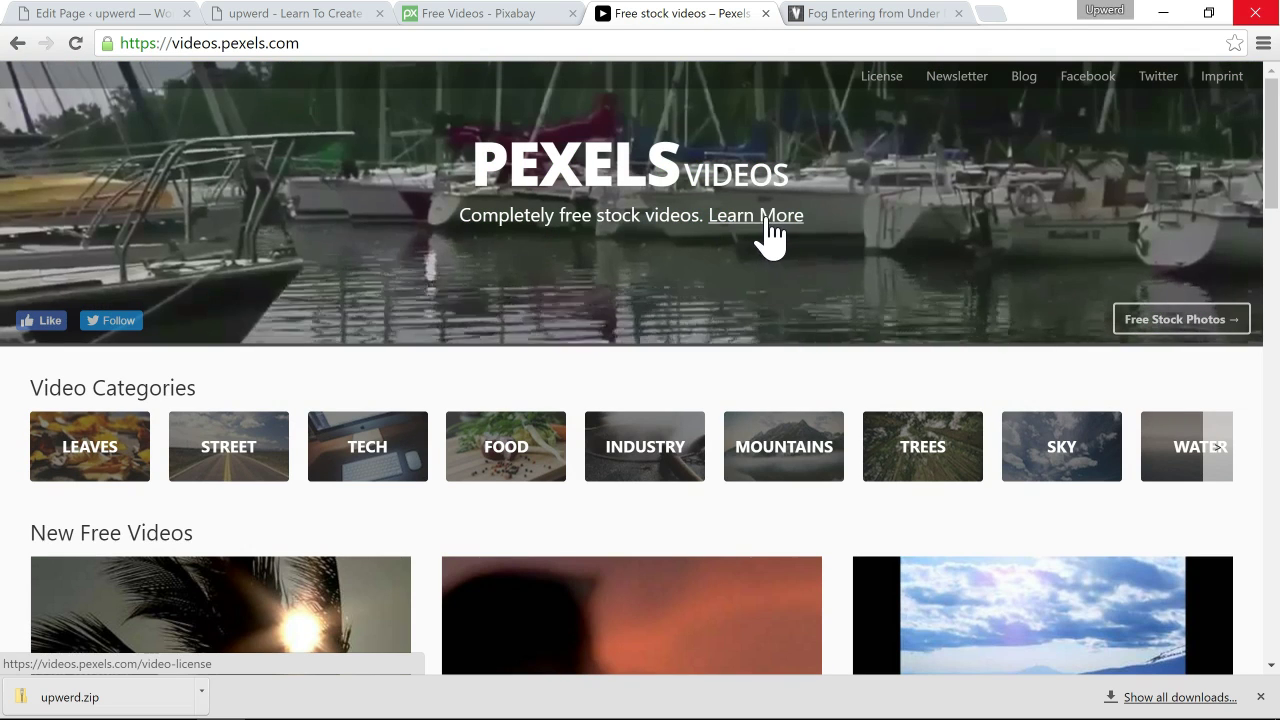
pyautogui.click(770, 222)
pyautogui.scroll(-1, 601, 320)
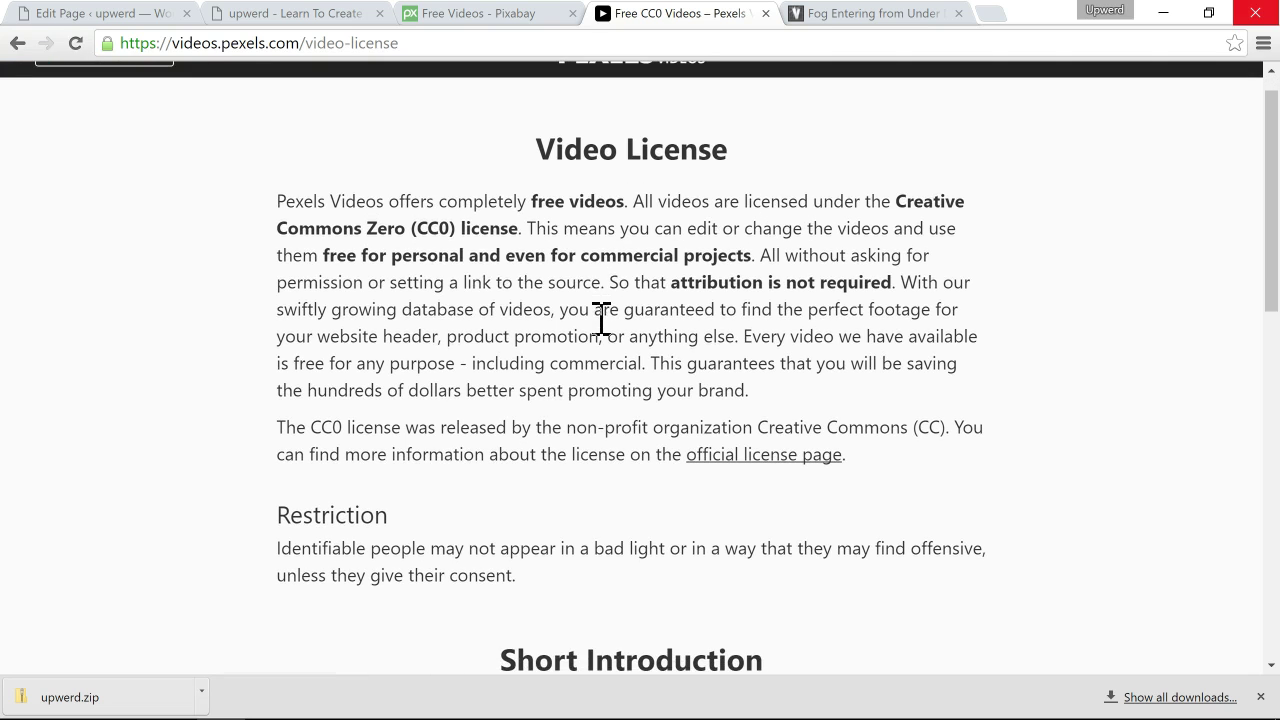
pyautogui.moveTo(679, 284); pyautogui.dragTo(893, 284)
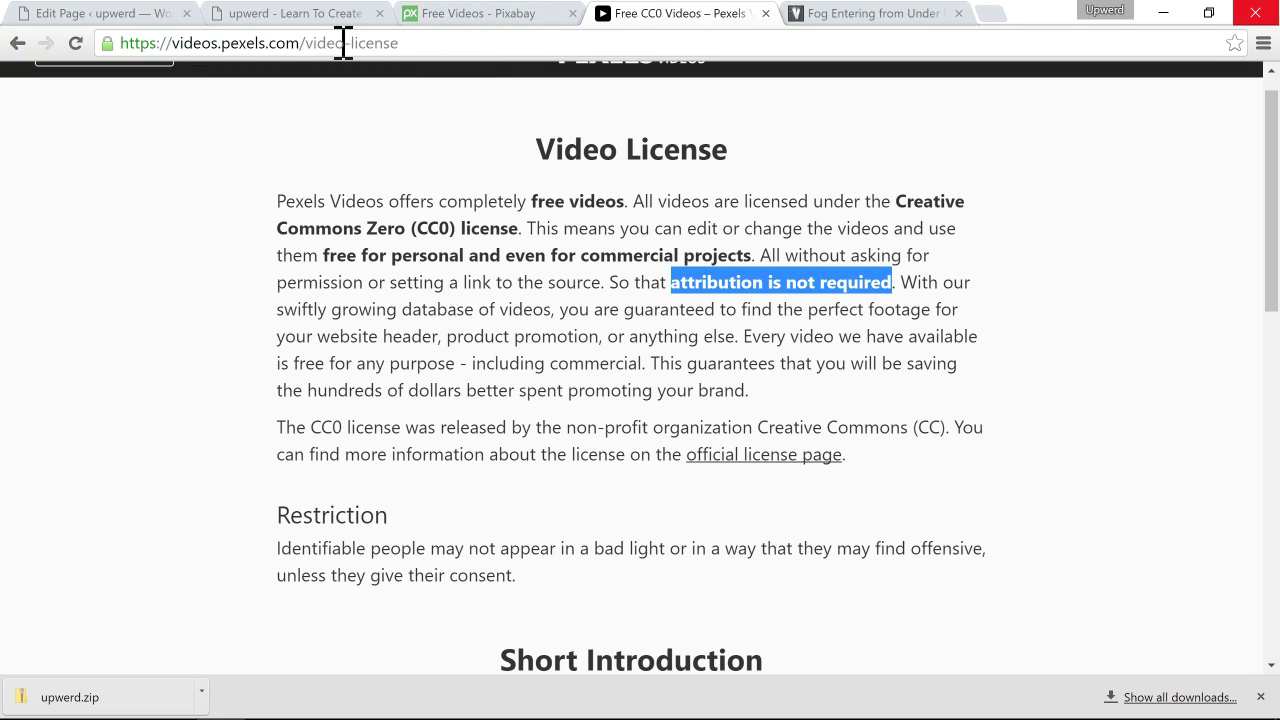
pyautogui.scroll(1, 520, 250)
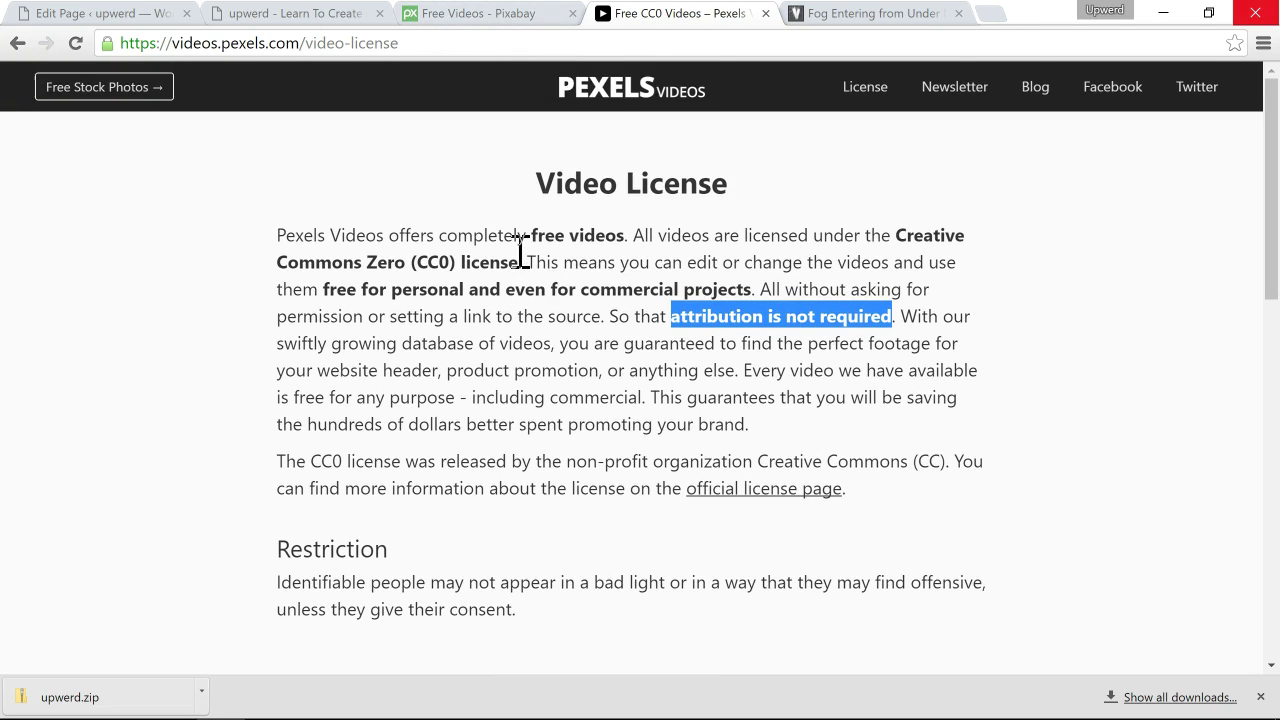
pyautogui.scroll(-1, 520, 245)
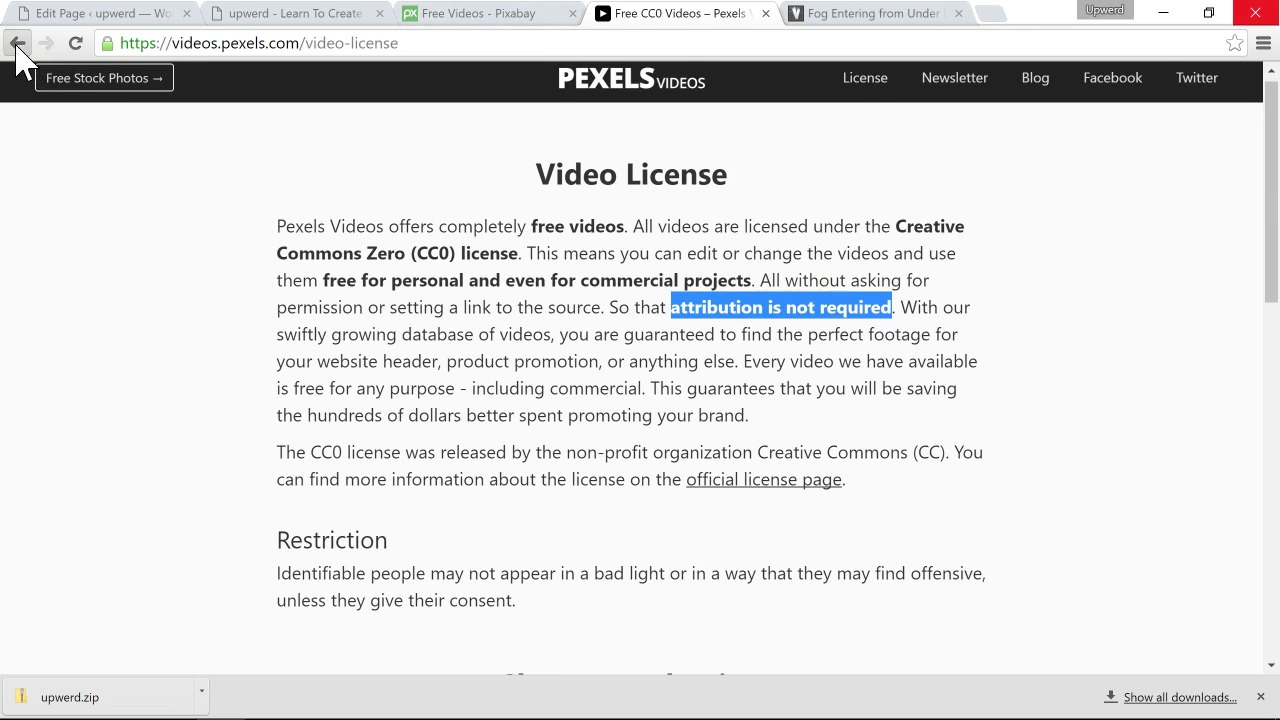
pyautogui.click(17, 43)
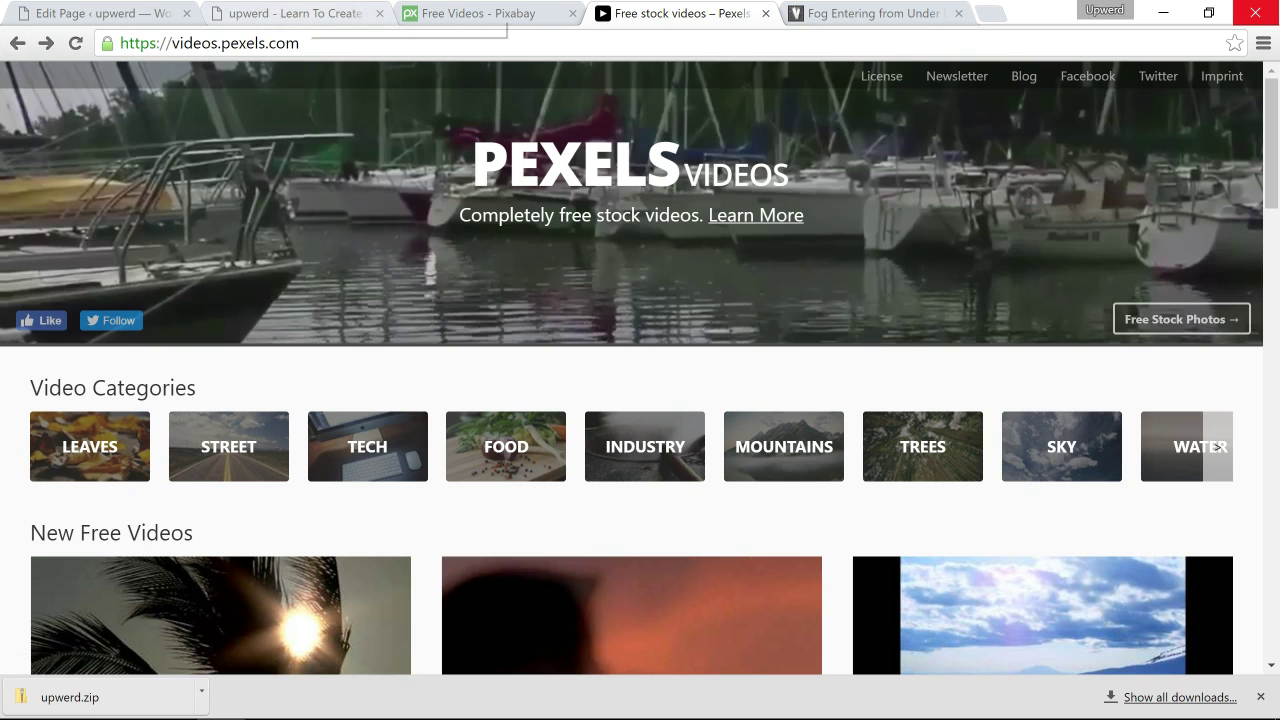
pyautogui.scroll(-1, 480, 443)
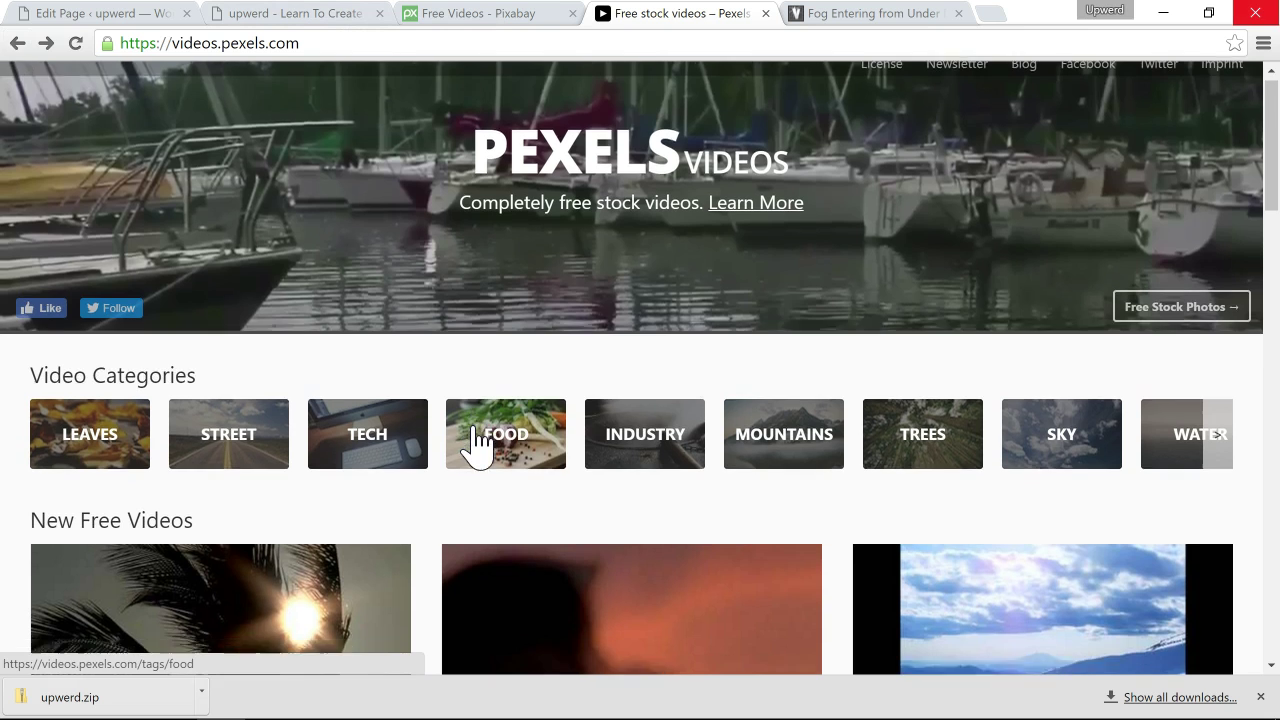
pyautogui.scroll(1, 480, 443)
# Step: Open the rotating Earth video on Pixabay and download its HD 720p version to the Desktop as Earth - 4788.mp4
pyautogui.click(478, 14)
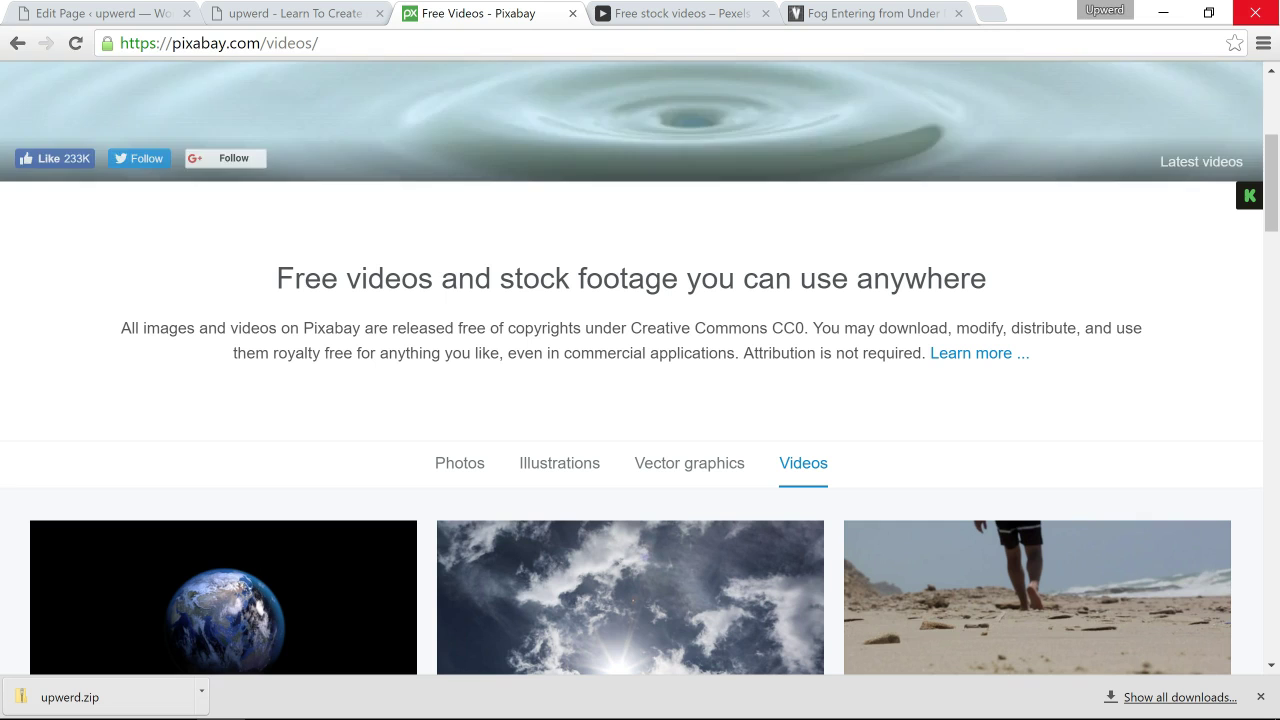
pyautogui.scroll(-2, 429, 329)
pyautogui.scroll(-1, 429, 340)
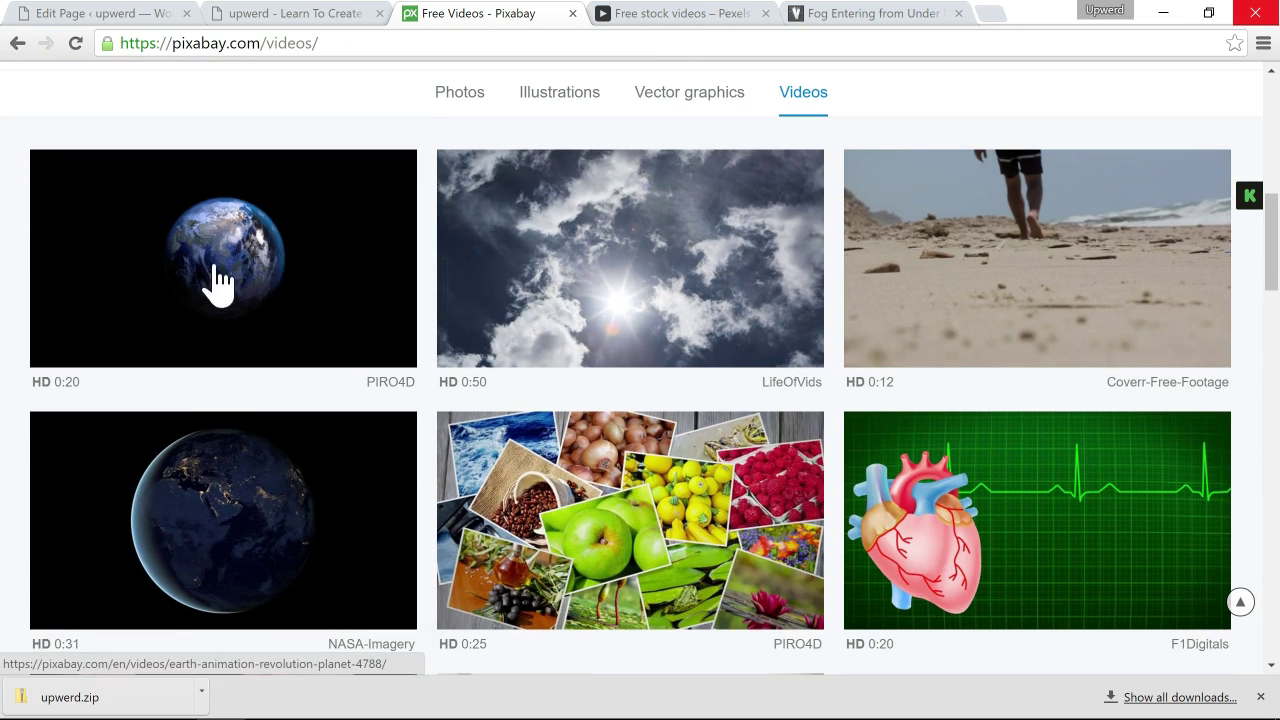
pyautogui.click(268, 297)
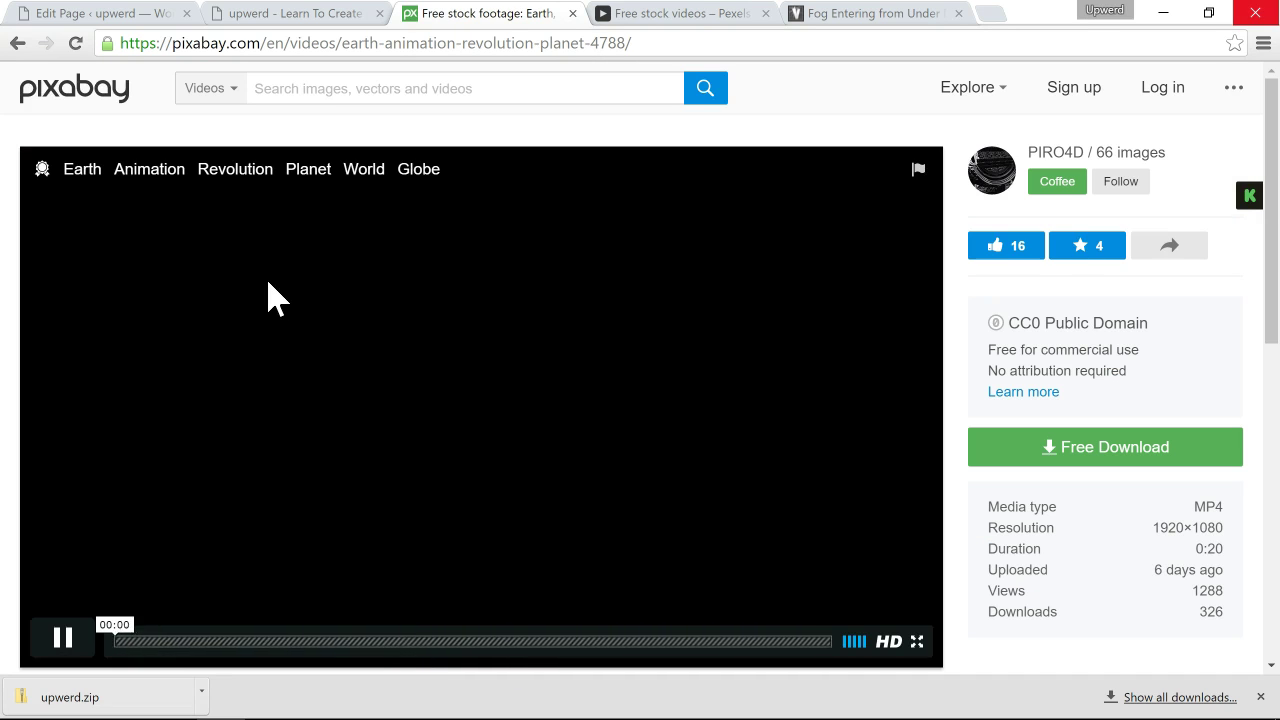
pyautogui.click(1143, 452)
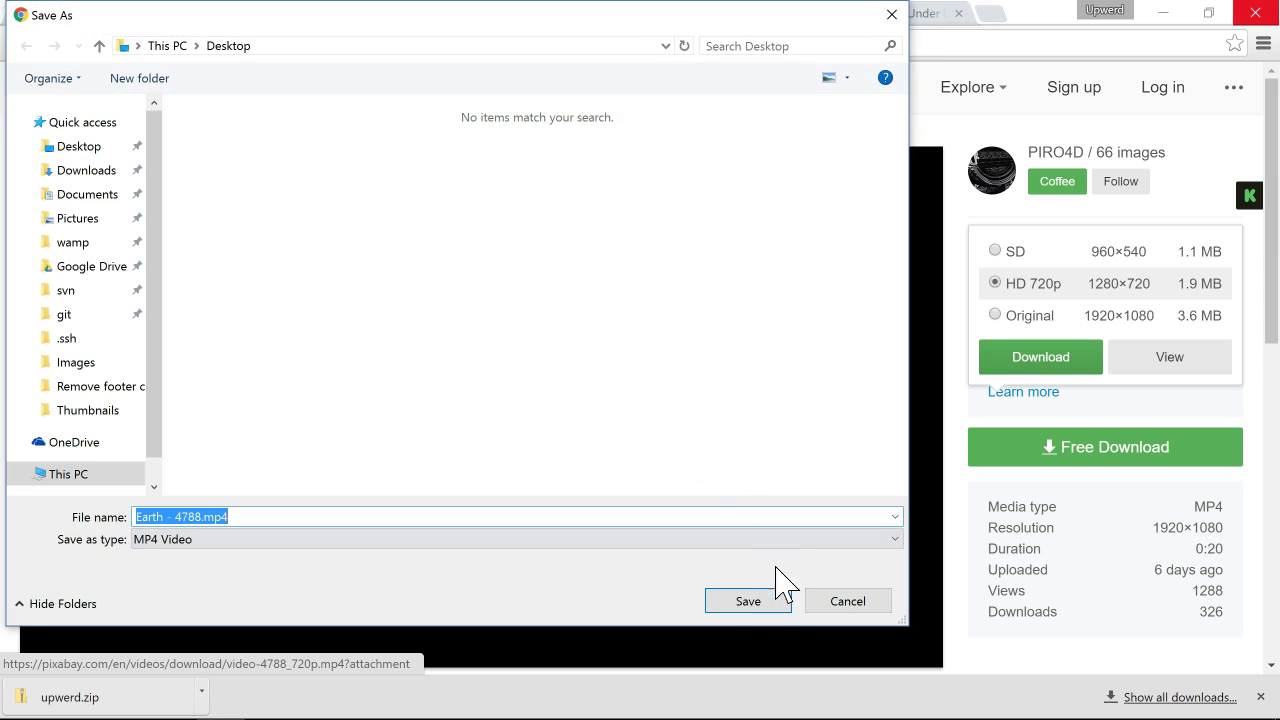
pyautogui.click(772, 603)
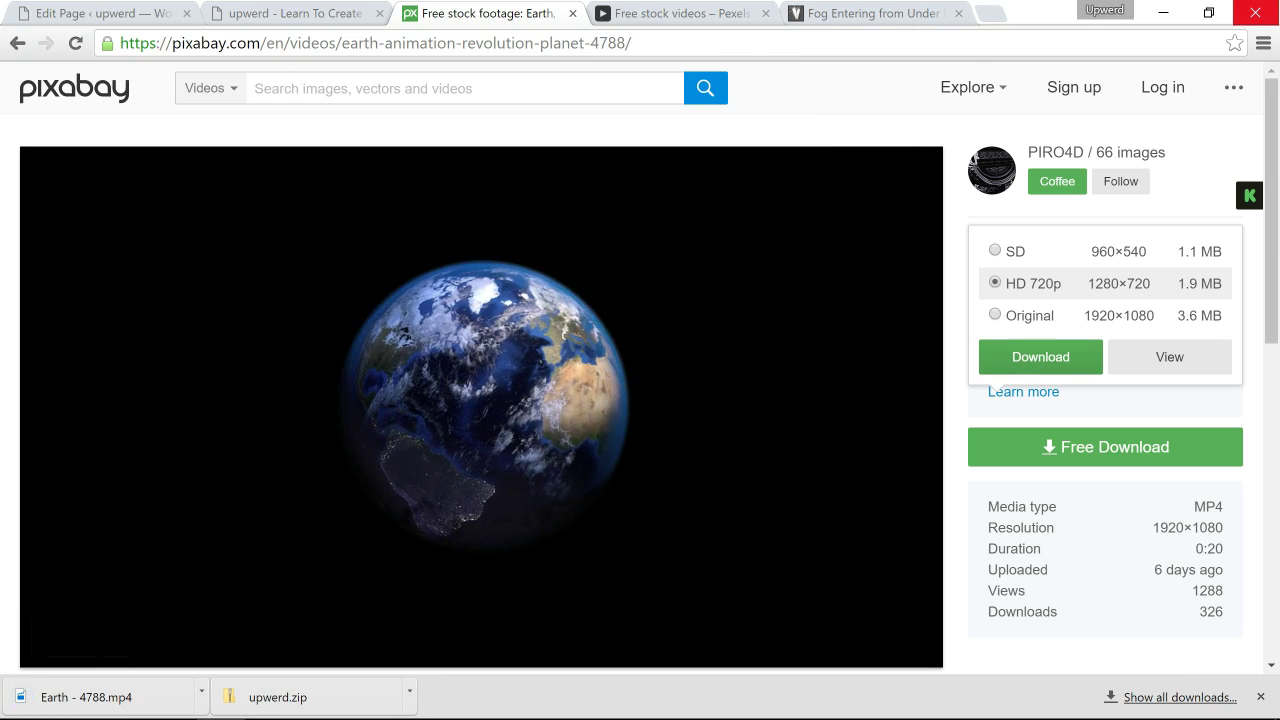
# Step: Return to the WordPress page editor and upload Earth - 4788.mp4 from the Desktop to the Hero background video's media library
pyautogui.click(100, 14)
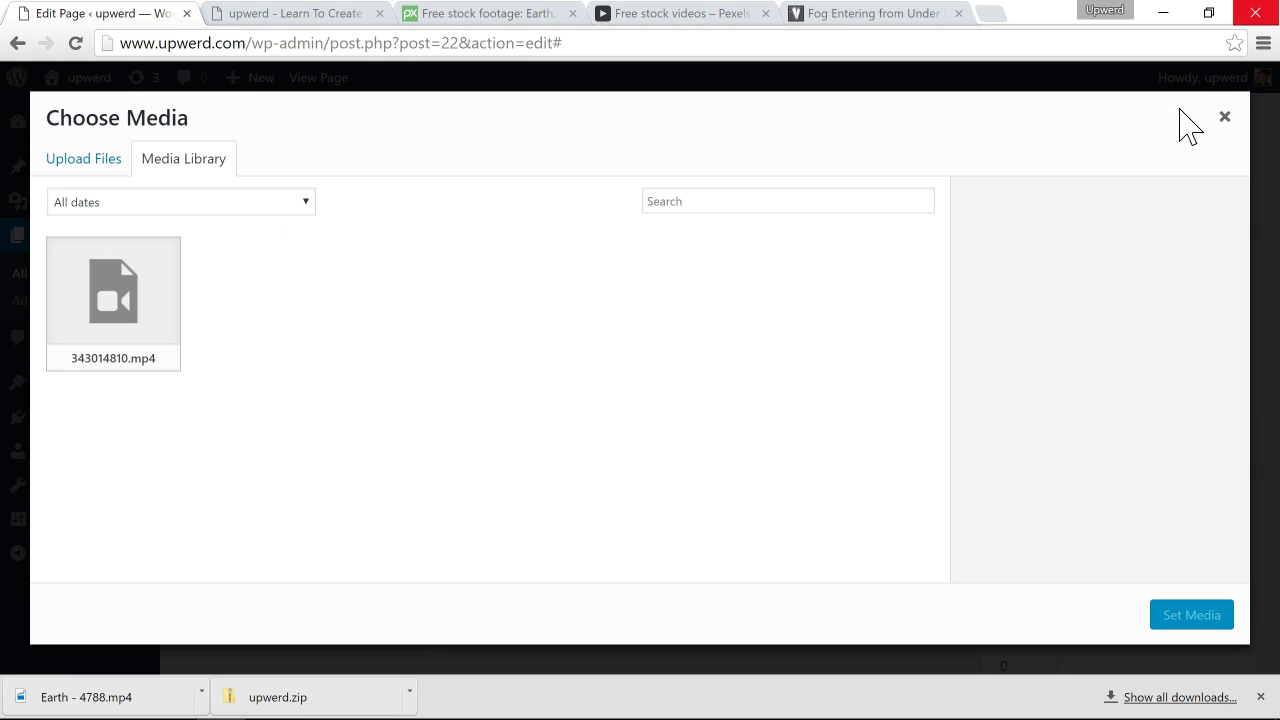
pyautogui.click(1225, 120)
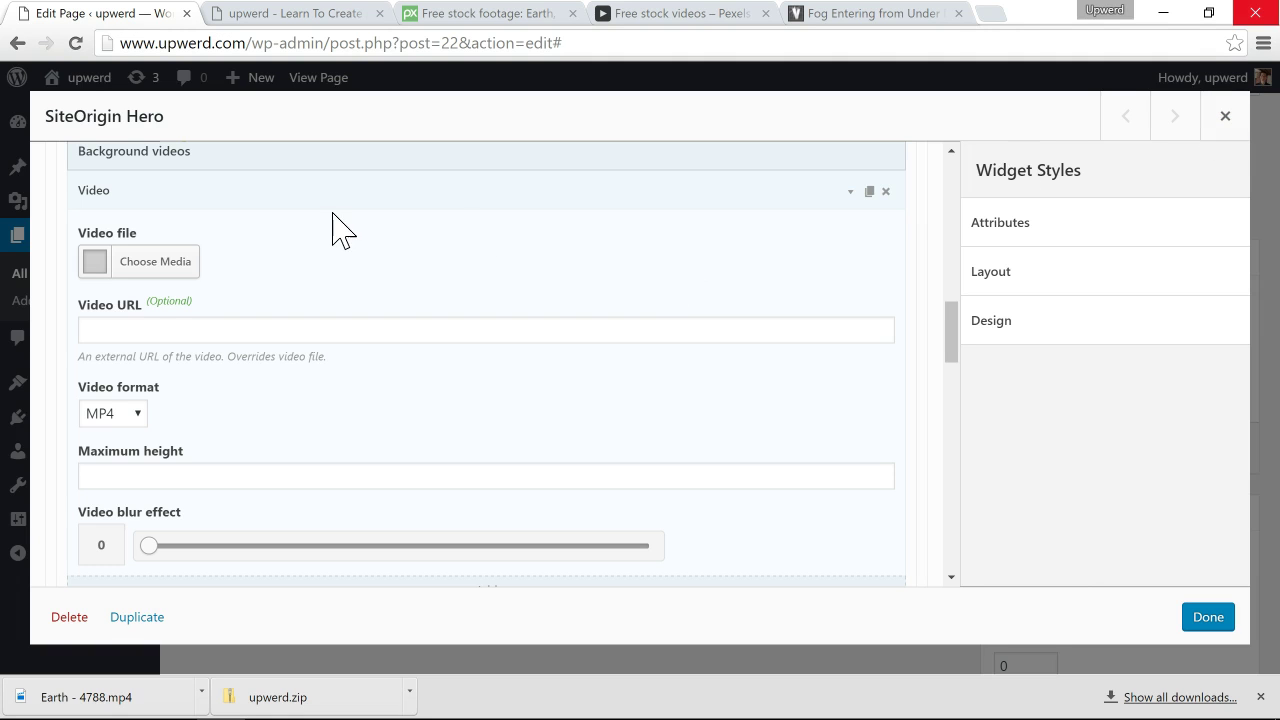
pyautogui.scroll(2, 333, 230)
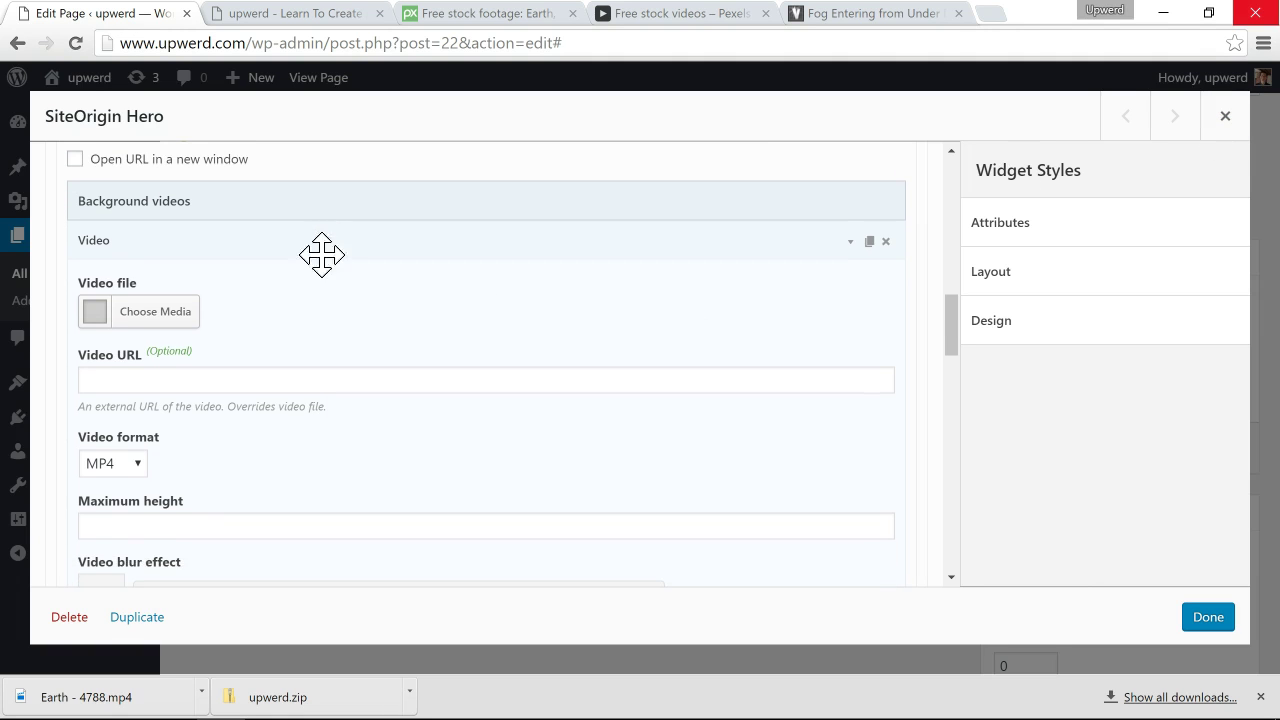
pyautogui.click(155, 318)
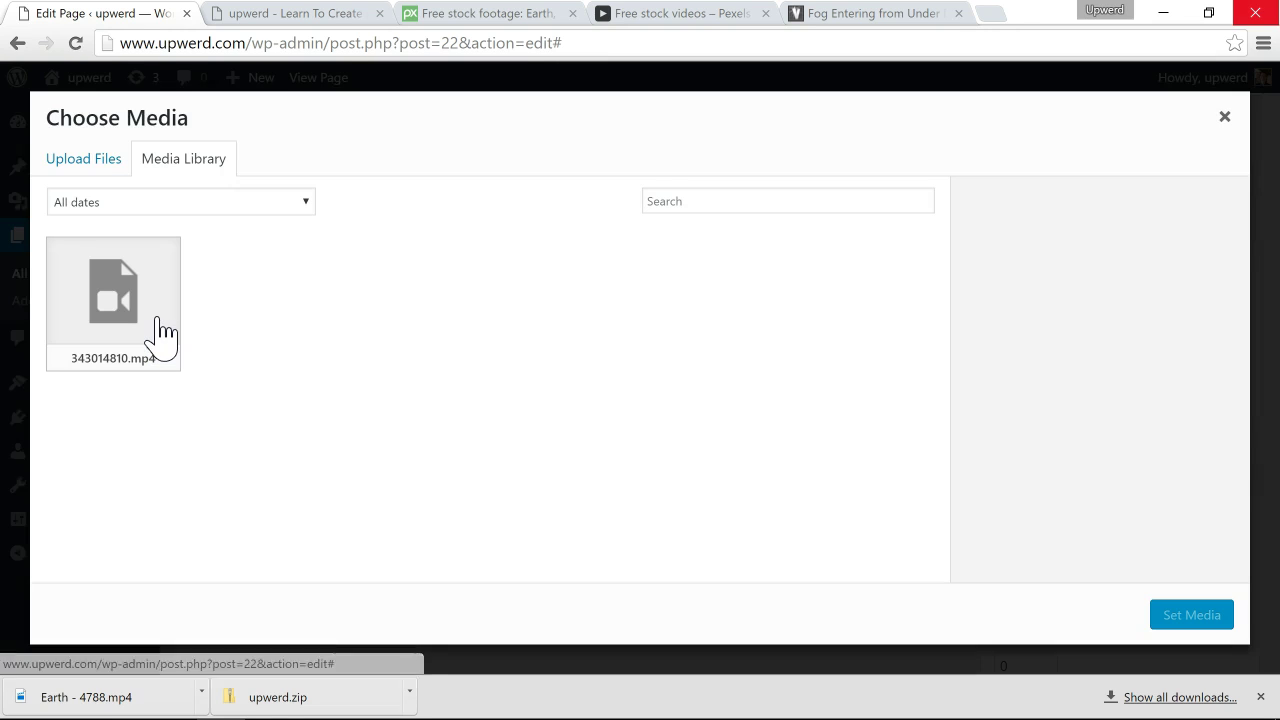
pyautogui.click(80, 168)
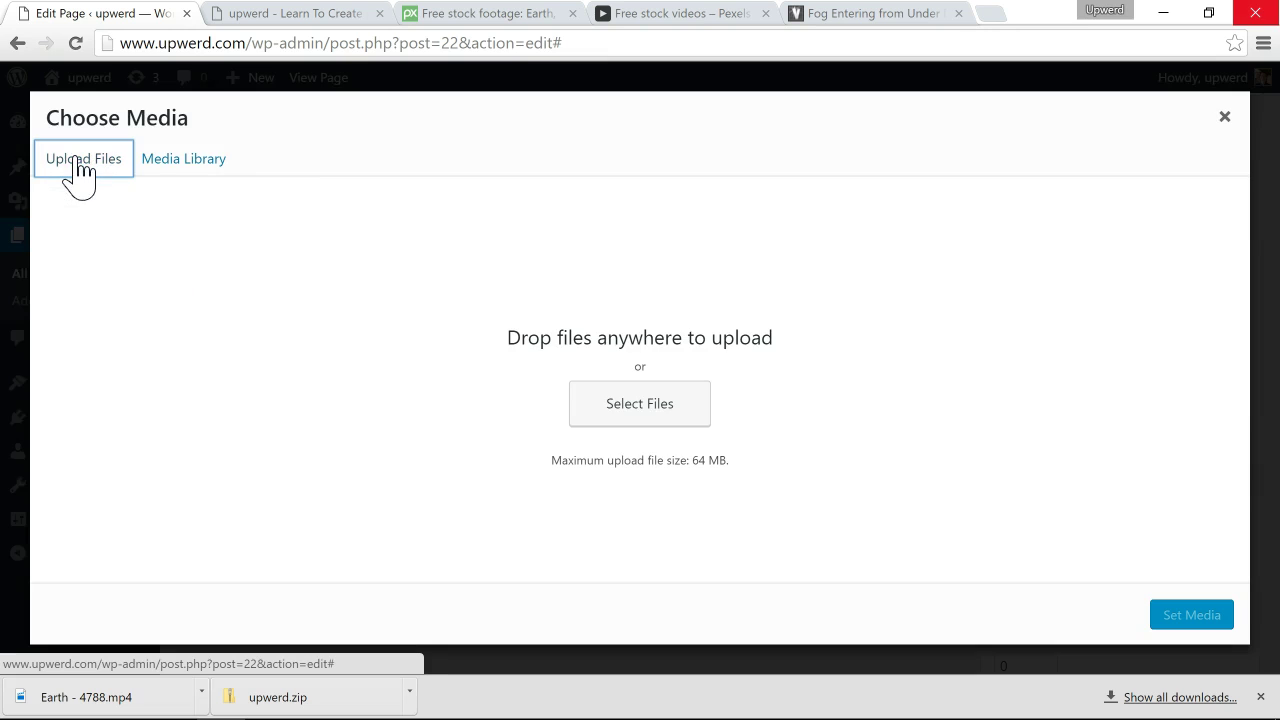
pyautogui.click(668, 414)
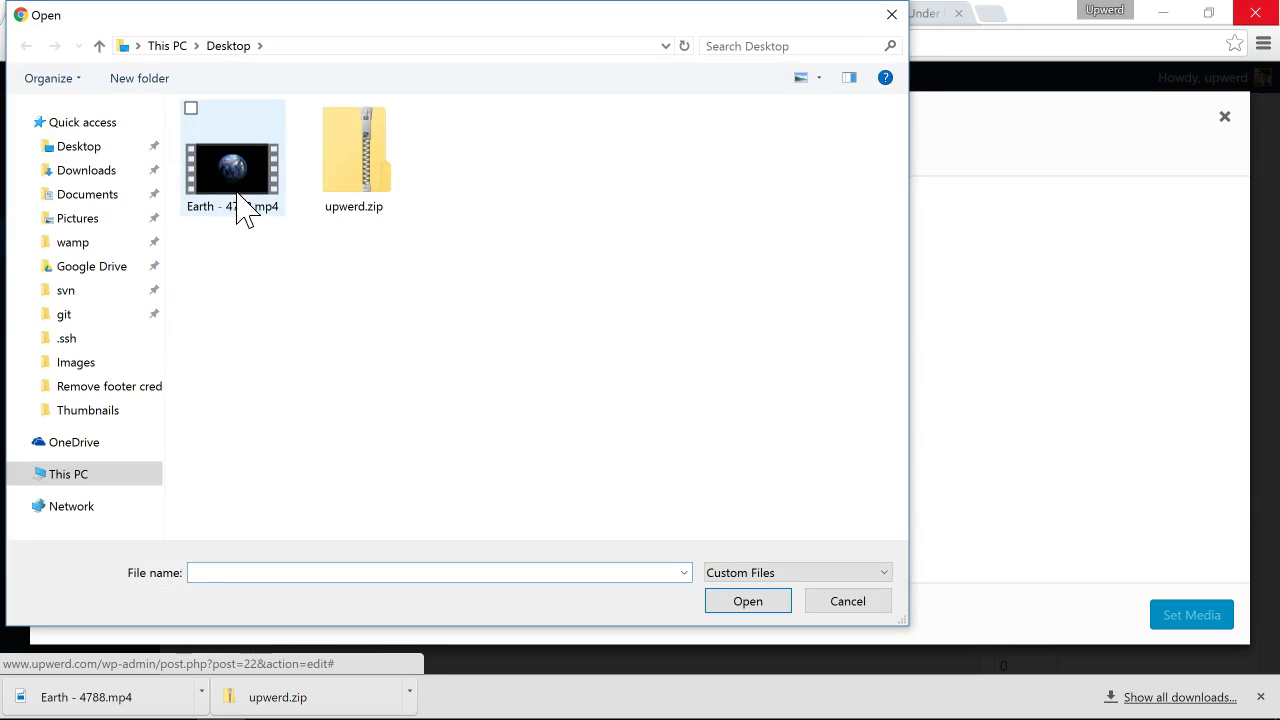
pyautogui.click(238, 190)
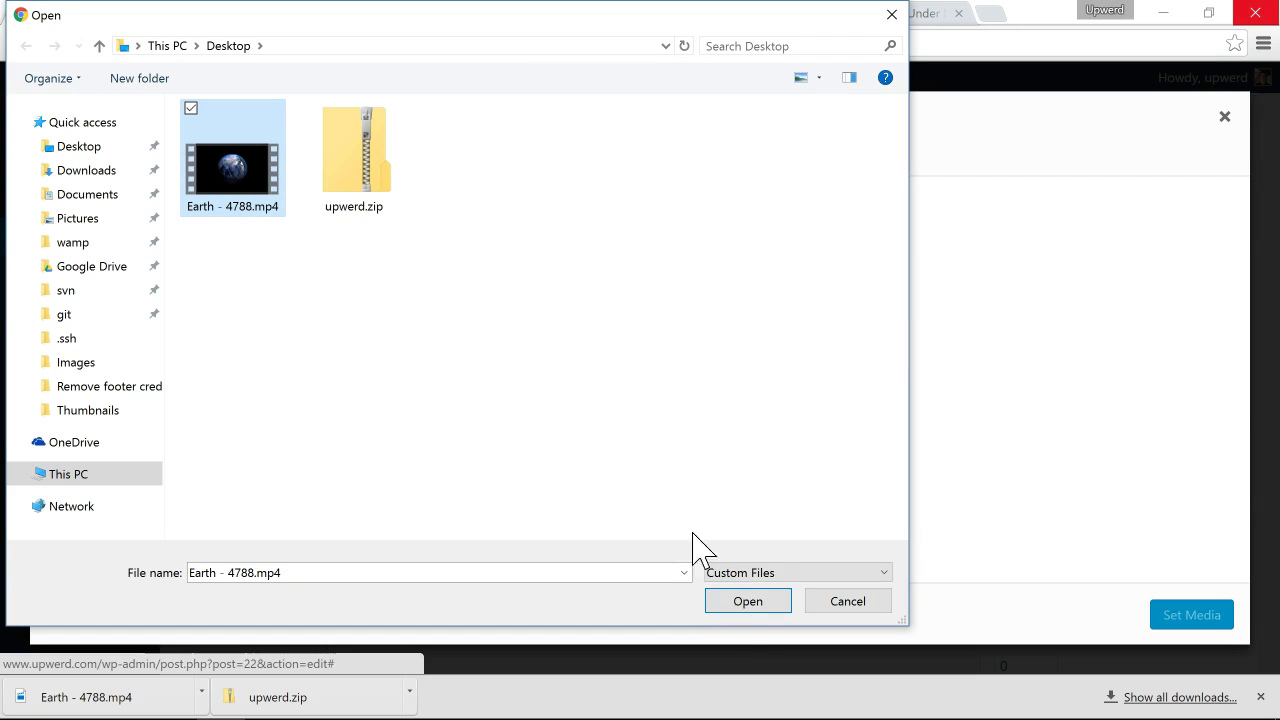
pyautogui.click(738, 604)
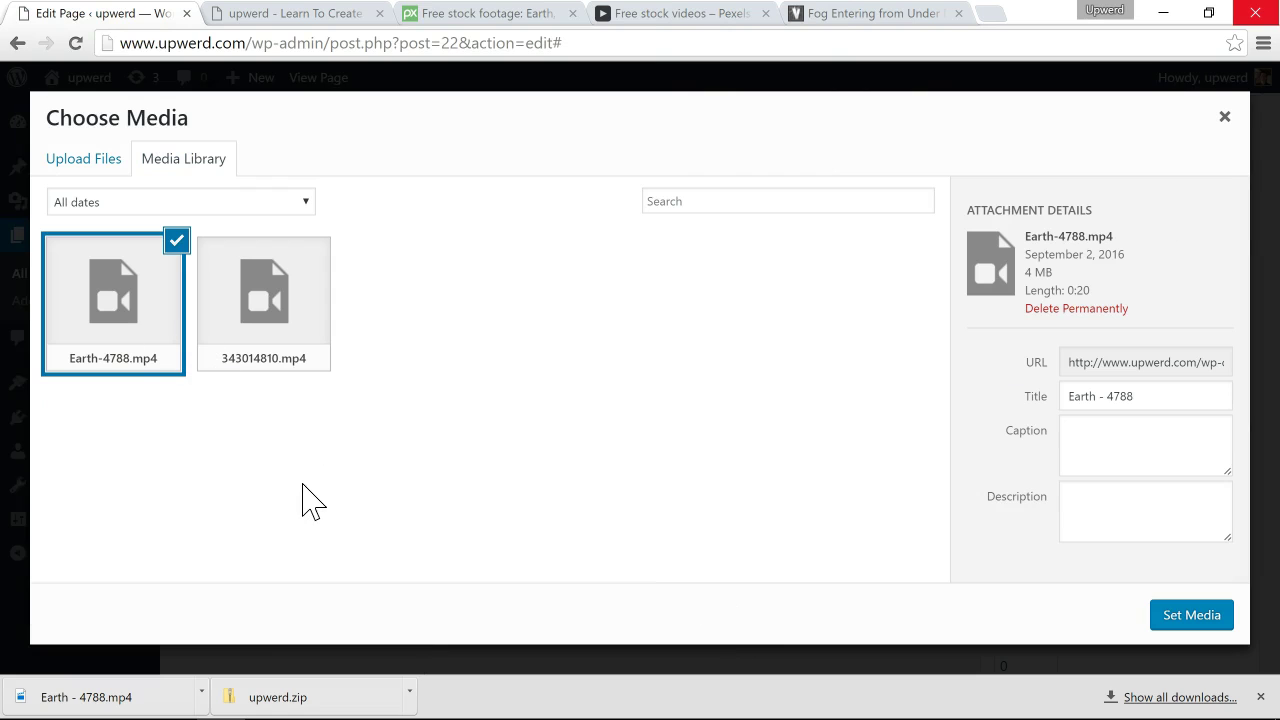
# Step: Set 343014810.mp4 as the Hero frame's background video file and review the Slider Controls and Design and Layout settings
pyautogui.click(272, 300)
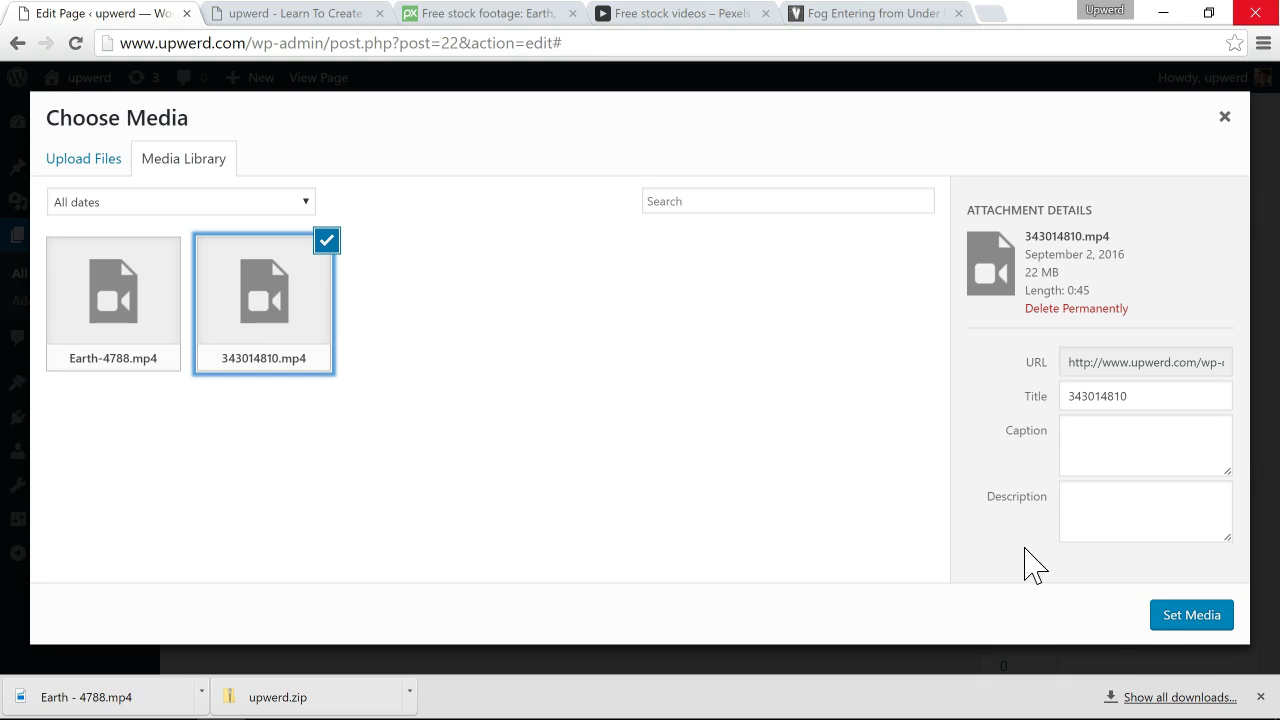
pyautogui.click(1191, 620)
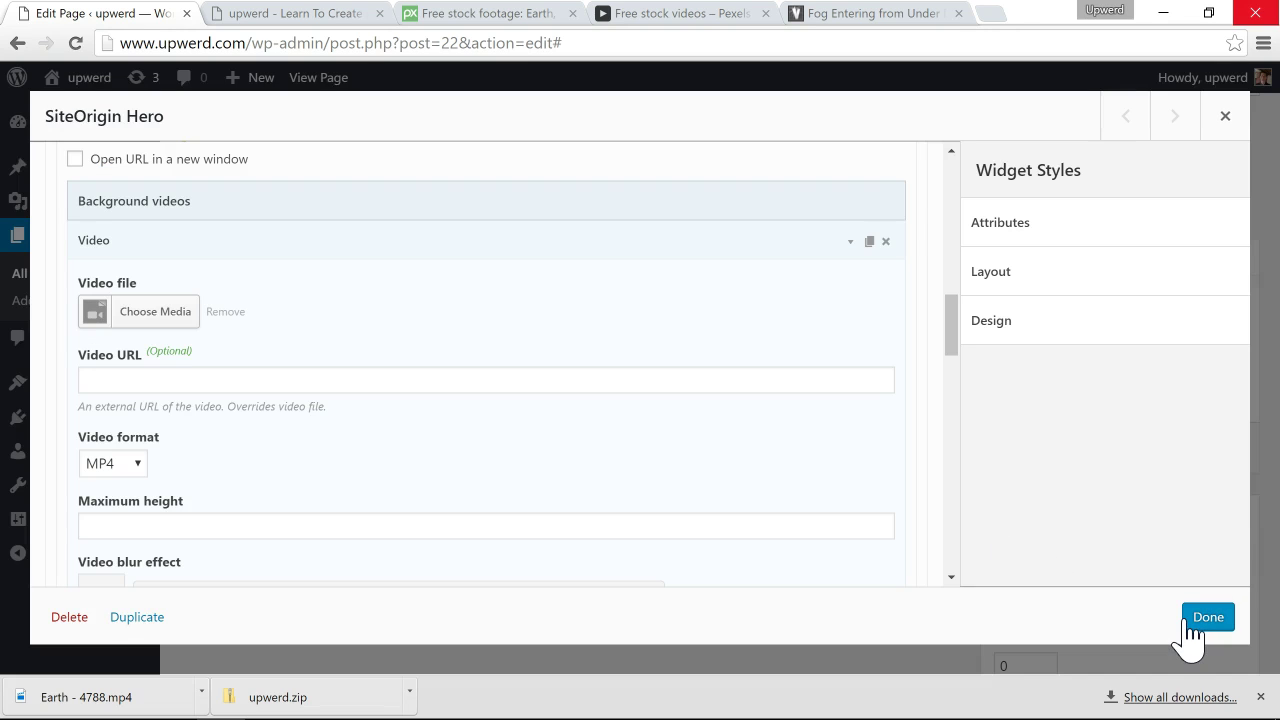
pyautogui.scroll(-3, 837, 530)
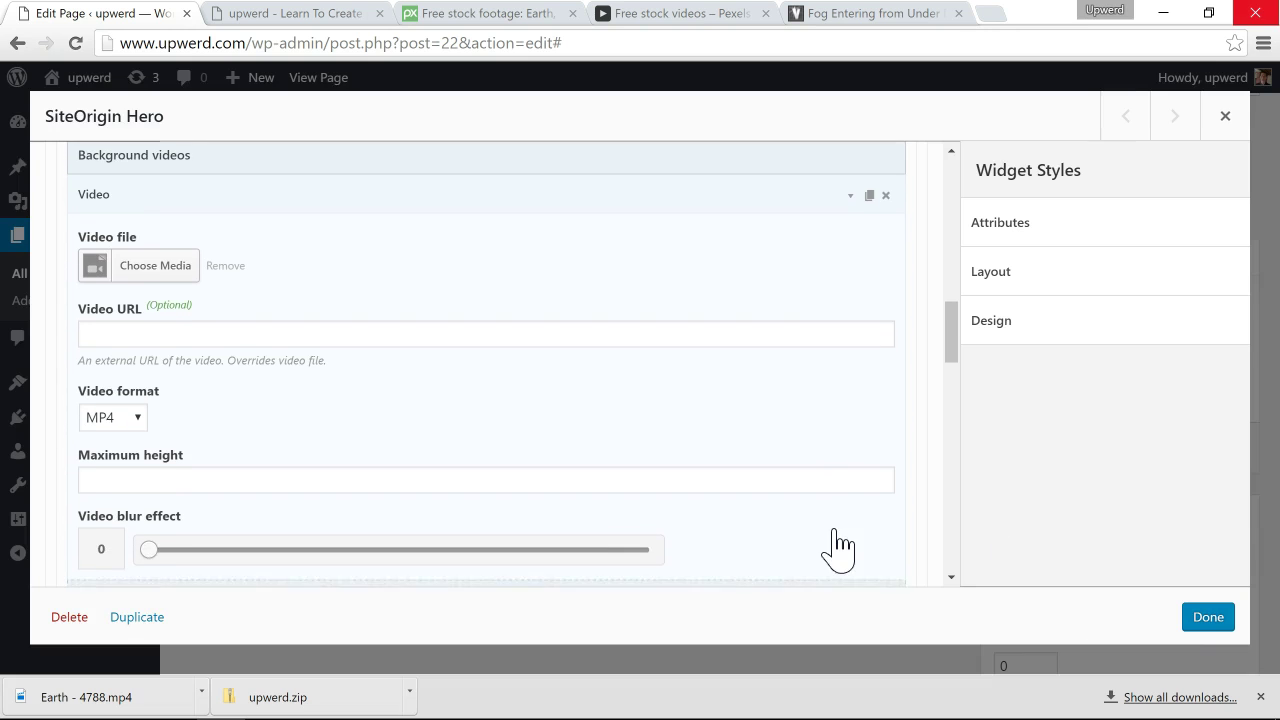
pyautogui.scroll(-5, 837, 545)
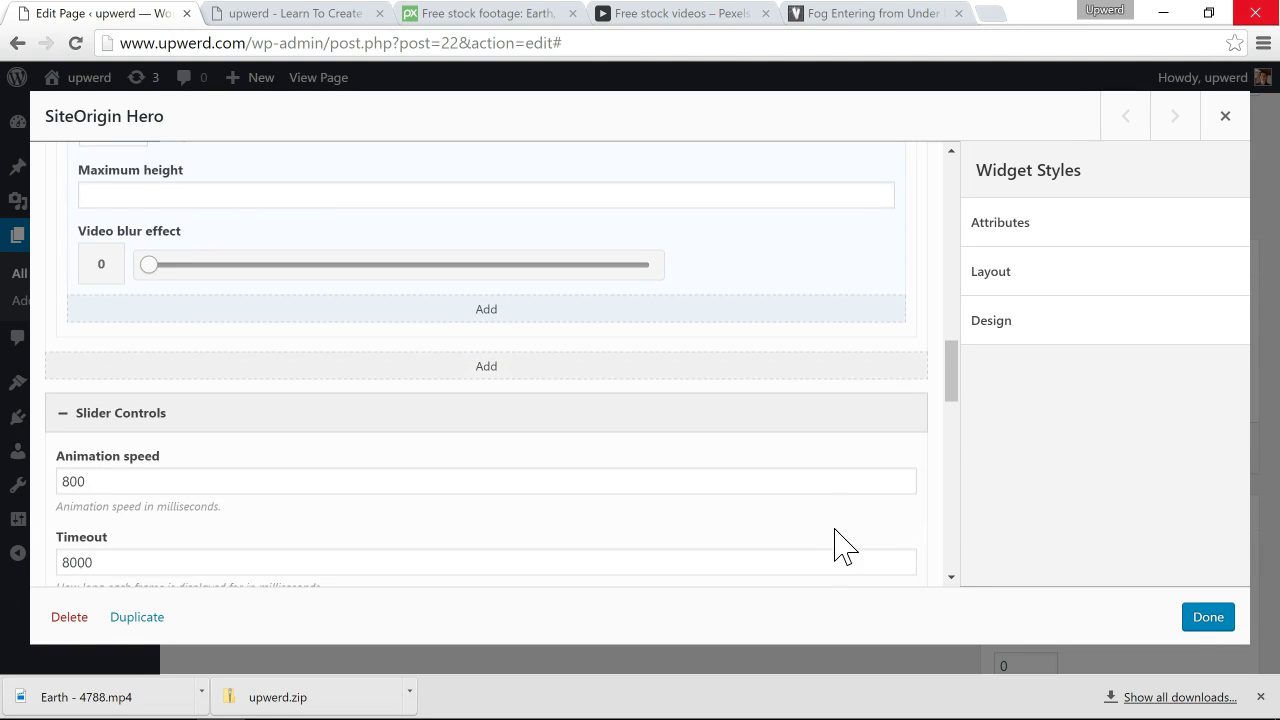
pyautogui.scroll(-4, 840, 545)
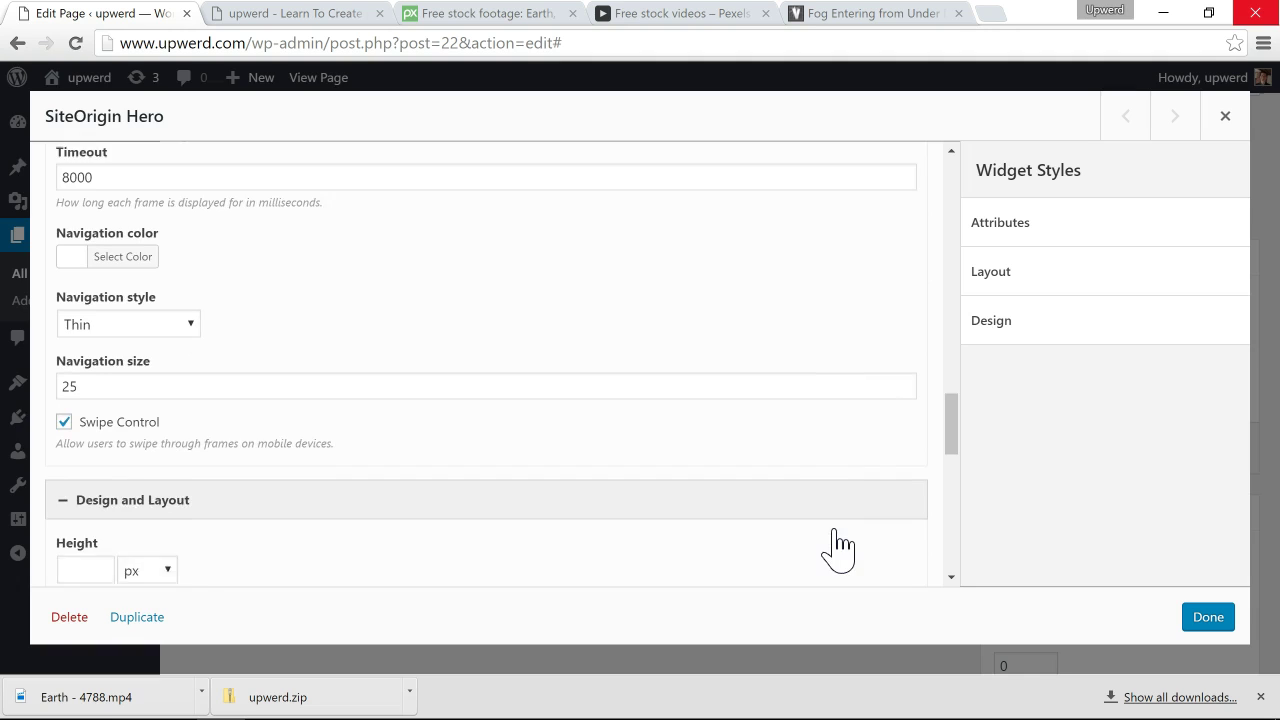
pyautogui.scroll(-1, 842, 545)
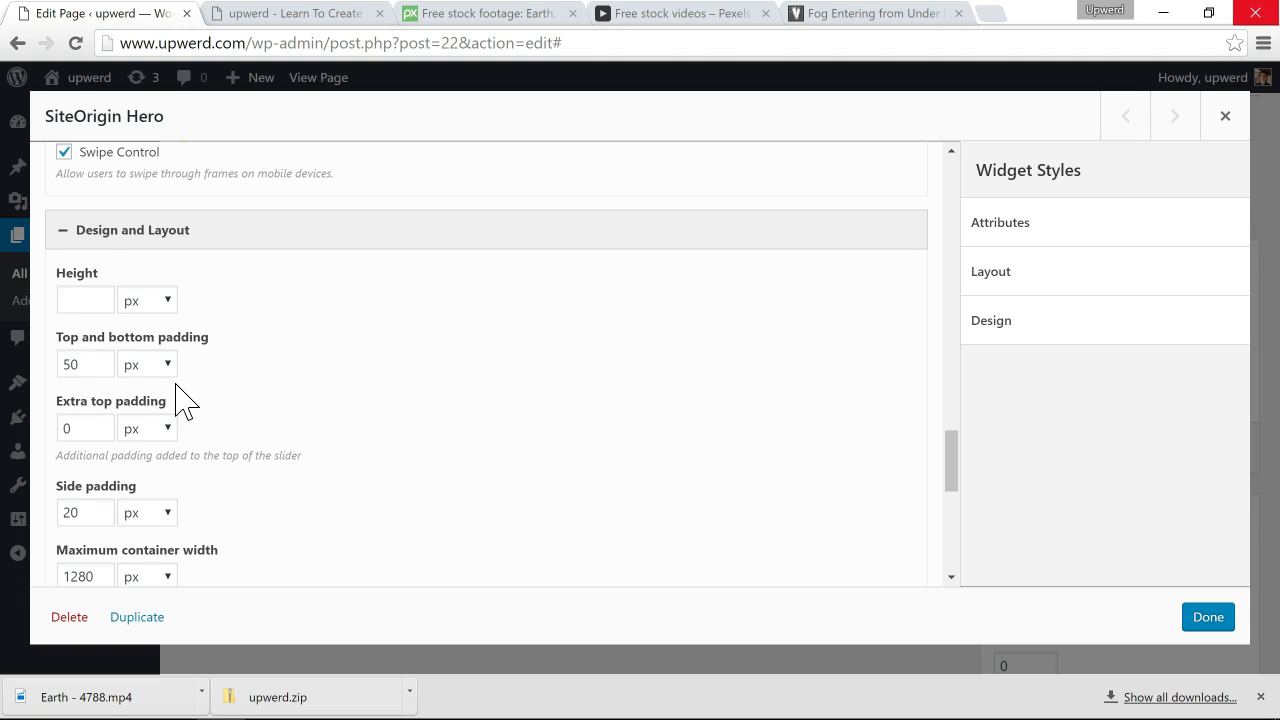
pyautogui.scroll(-1, 185, 400)
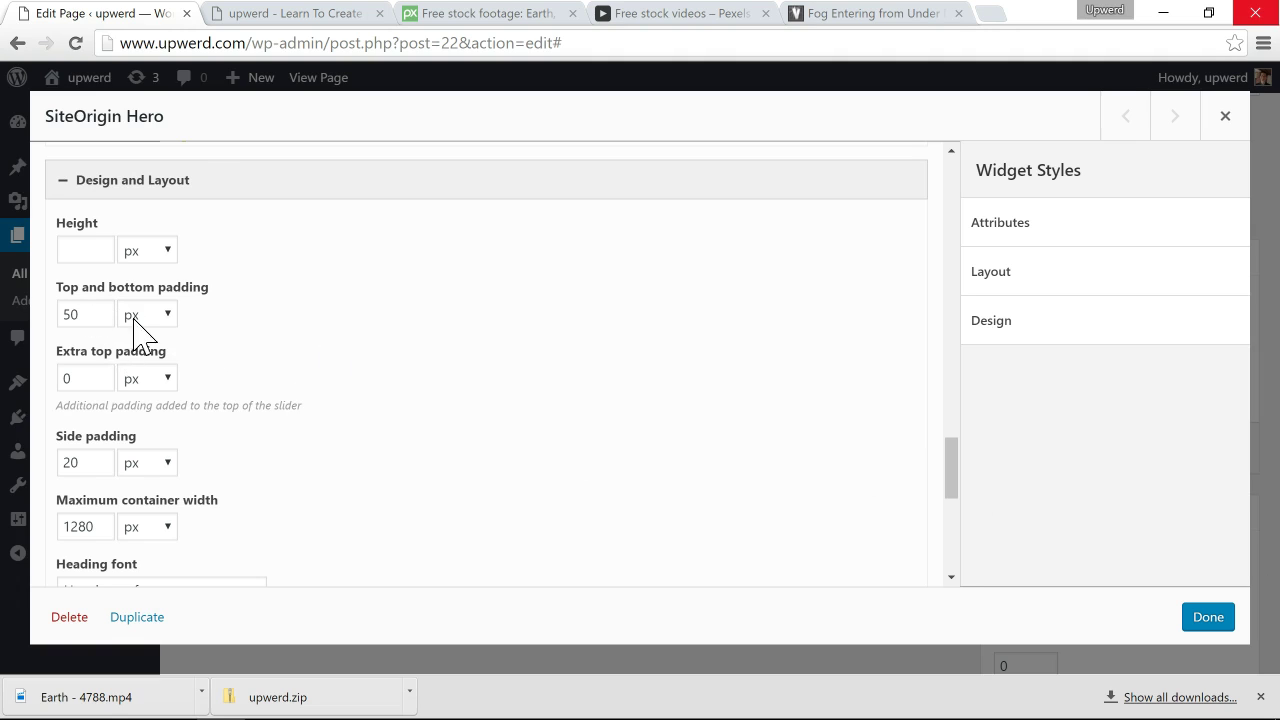
# Step: Apply the Hero widget settings, update the Video Background page and open its live version
pyautogui.click(1208, 620)
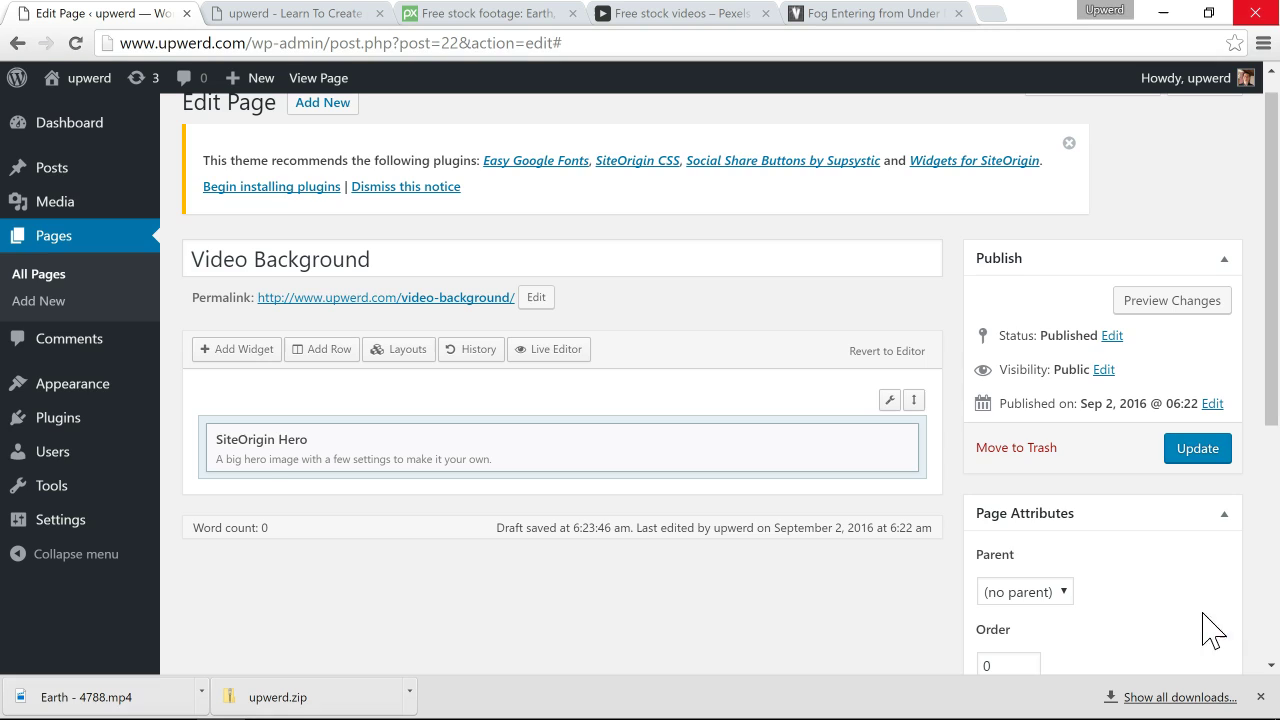
pyautogui.click(1191, 462)
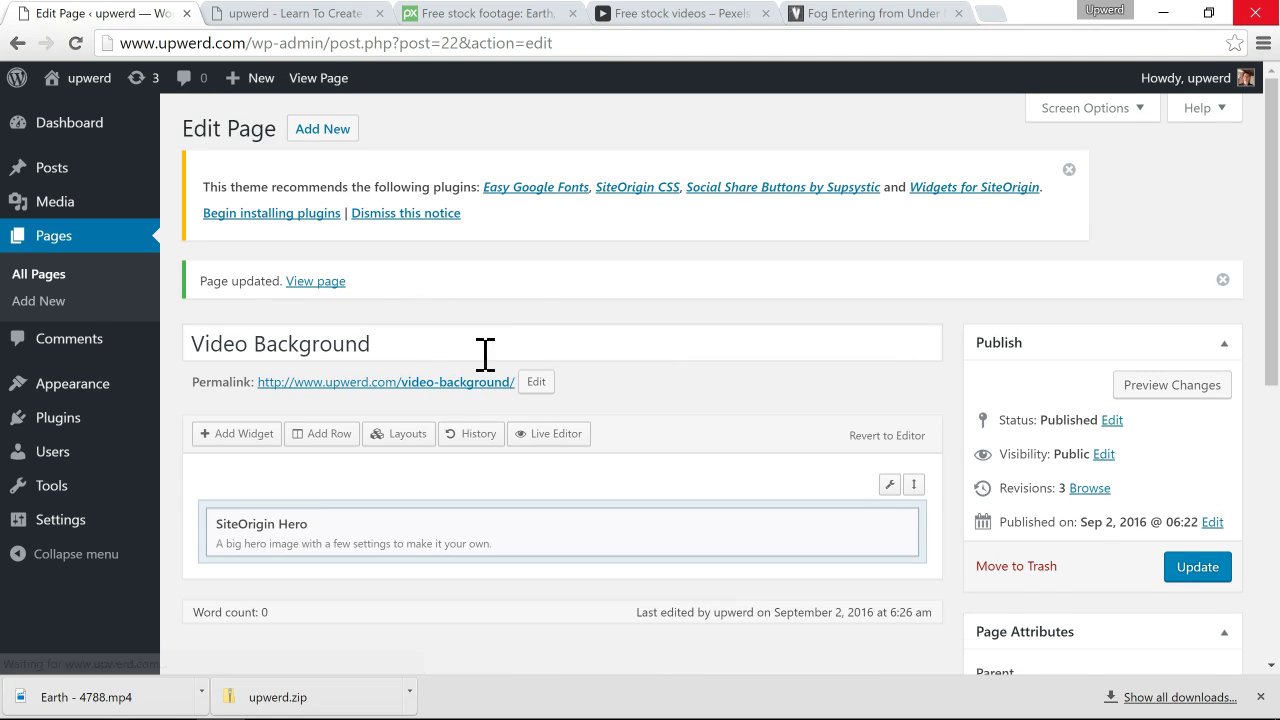
pyautogui.click(413, 384)
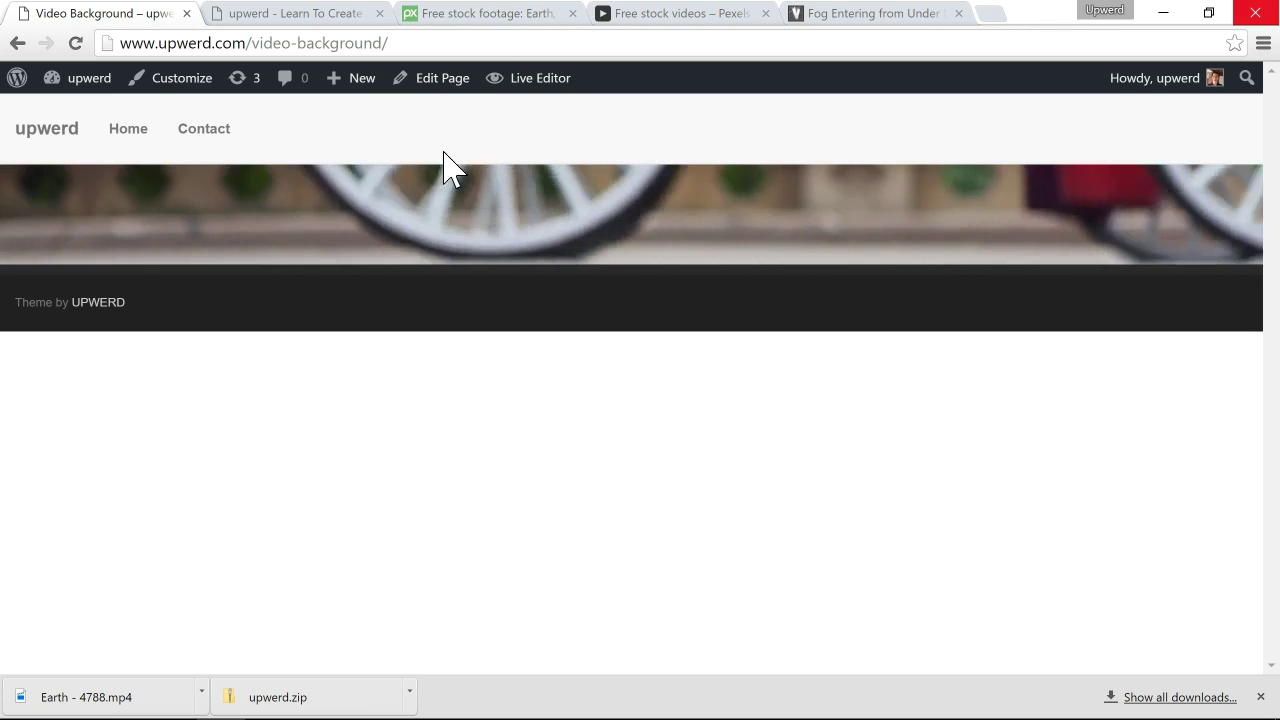
# Step: Reopen the page's SiteOrigin Hero widget for editing and set its top and bottom padding to 200 px
pyautogui.click(441, 84)
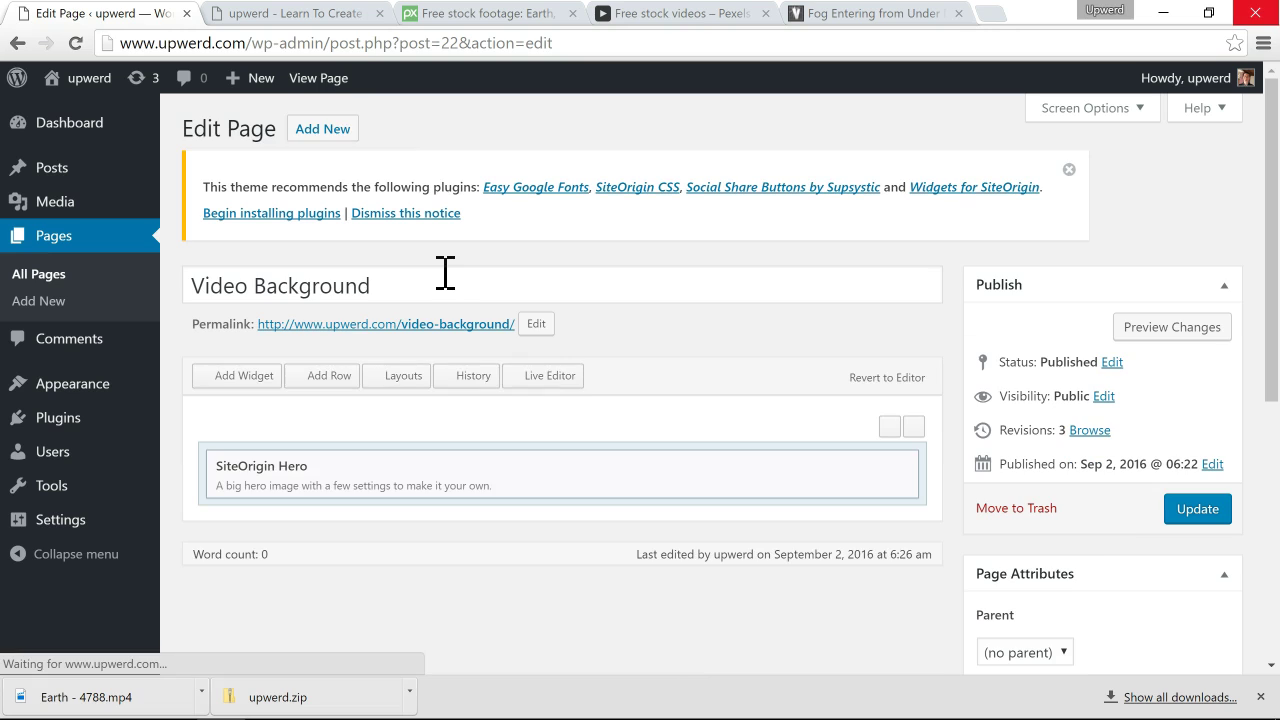
pyautogui.click(360, 488)
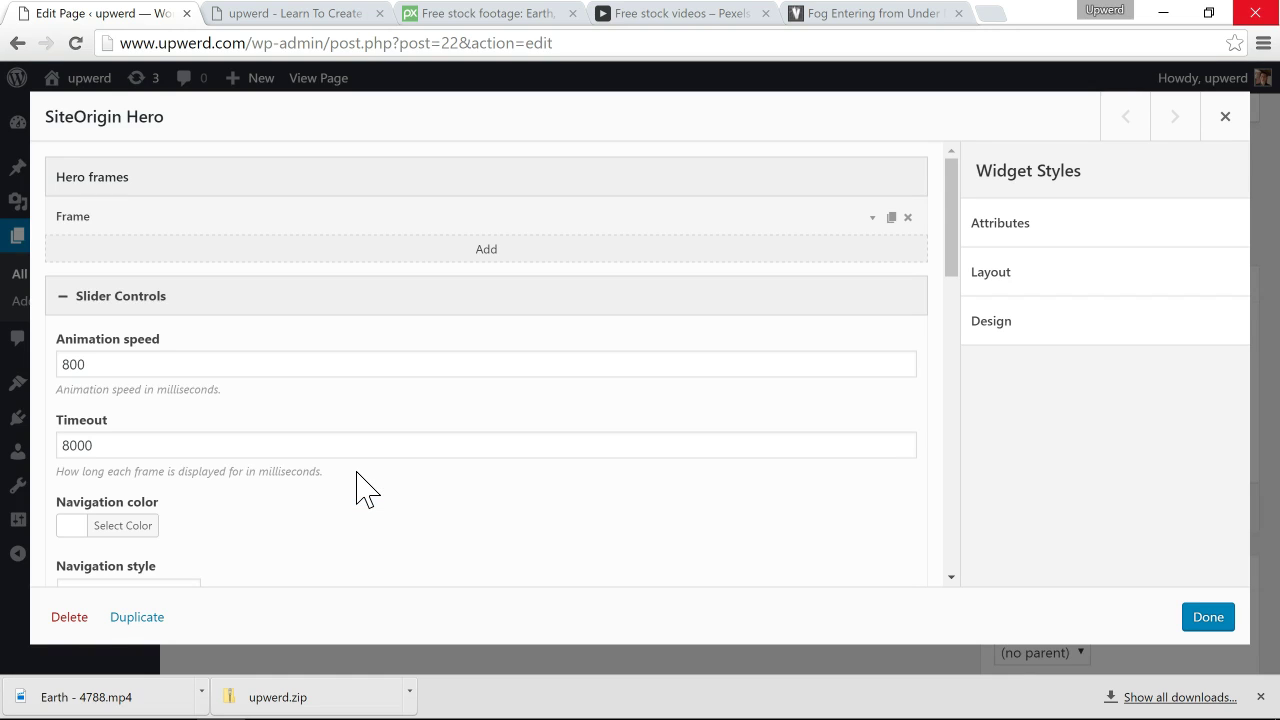
pyautogui.scroll(-6, 360, 488)
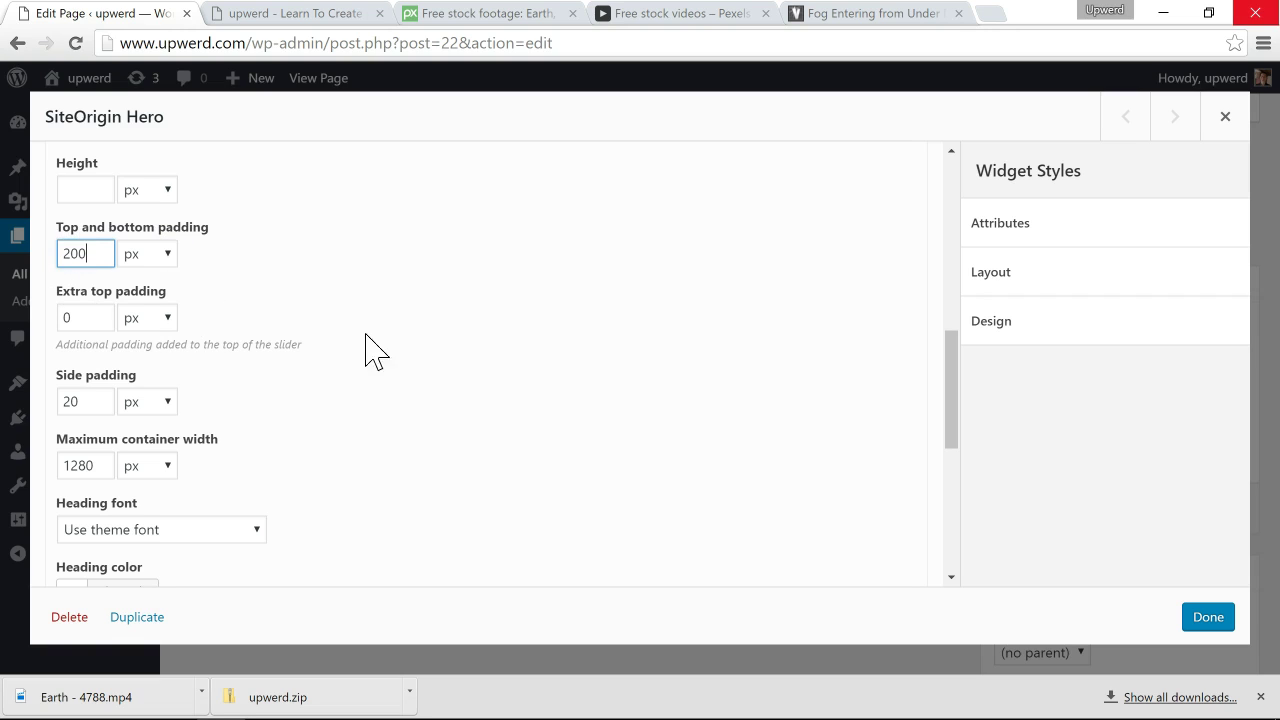
# Step: Apply the padding change, update the page and view the live Video Background page again
pyautogui.click(1208, 618)
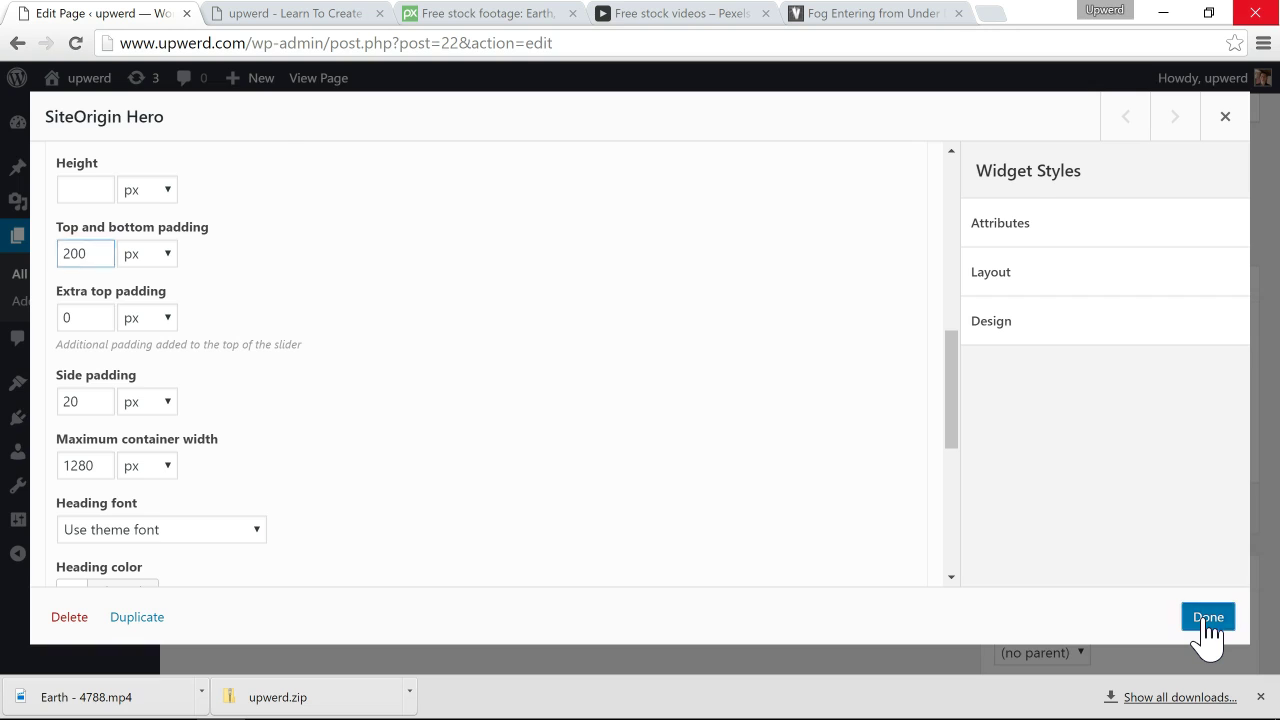
pyautogui.click(1190, 513)
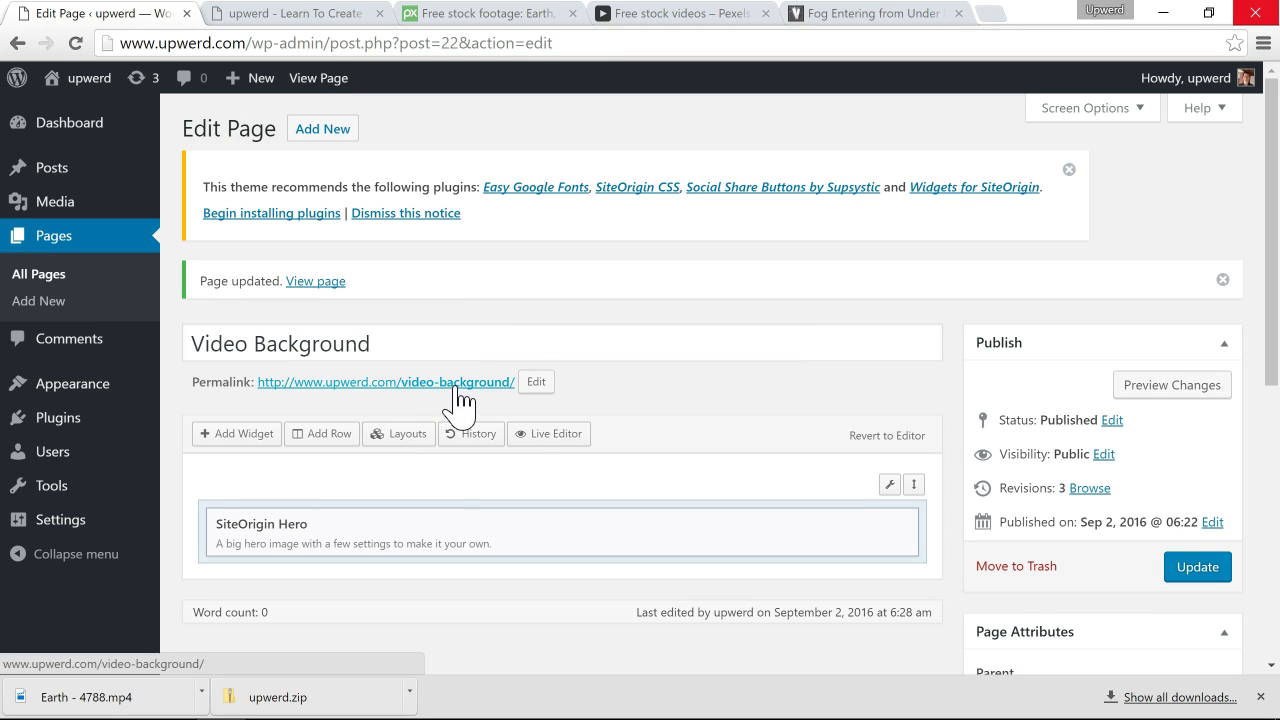
pyautogui.click(456, 384)
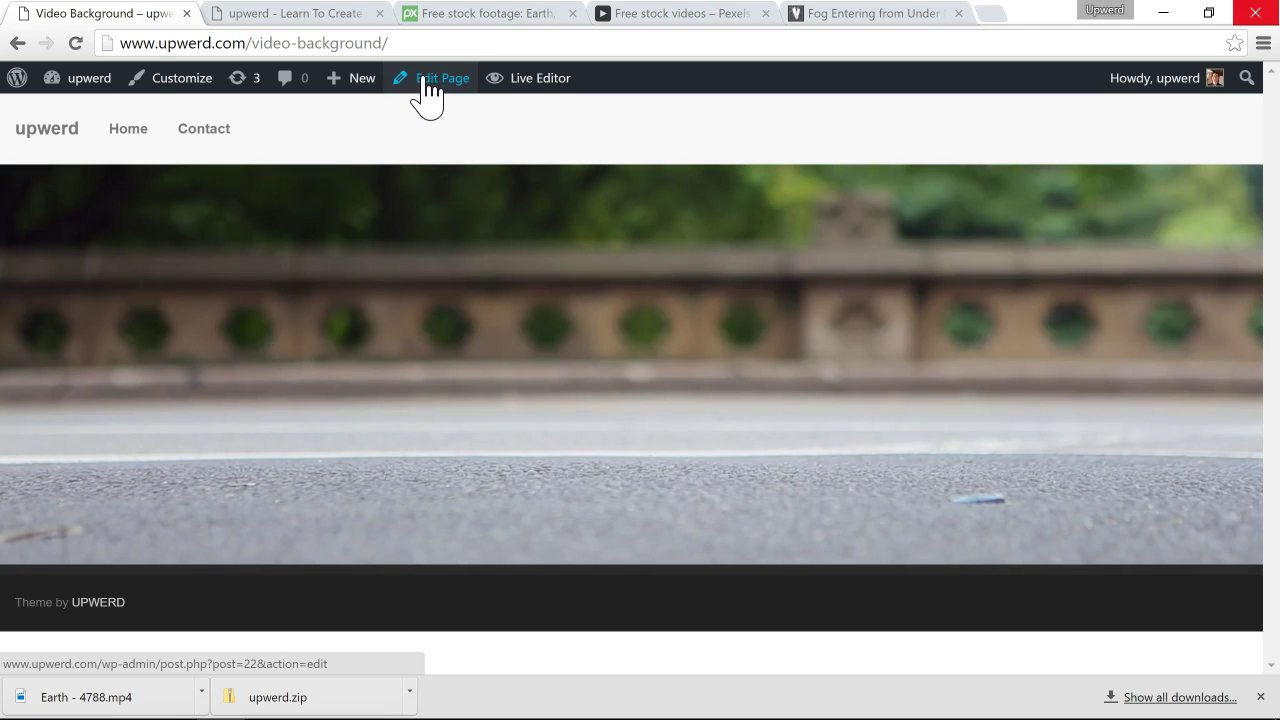
# Step: Return to the page editor, open the SiteOrigin Hero widget and expand its hero frame settings
pyautogui.click(430, 85)
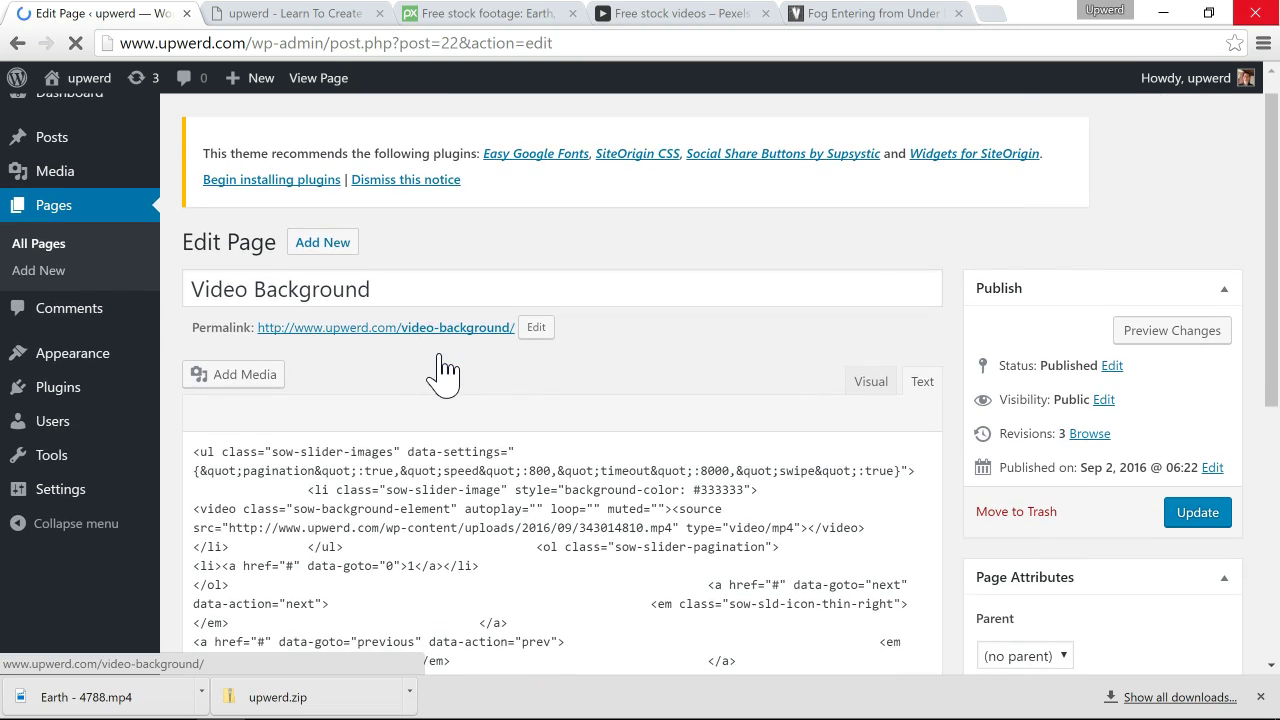
pyautogui.scroll(-1, 600, 365)
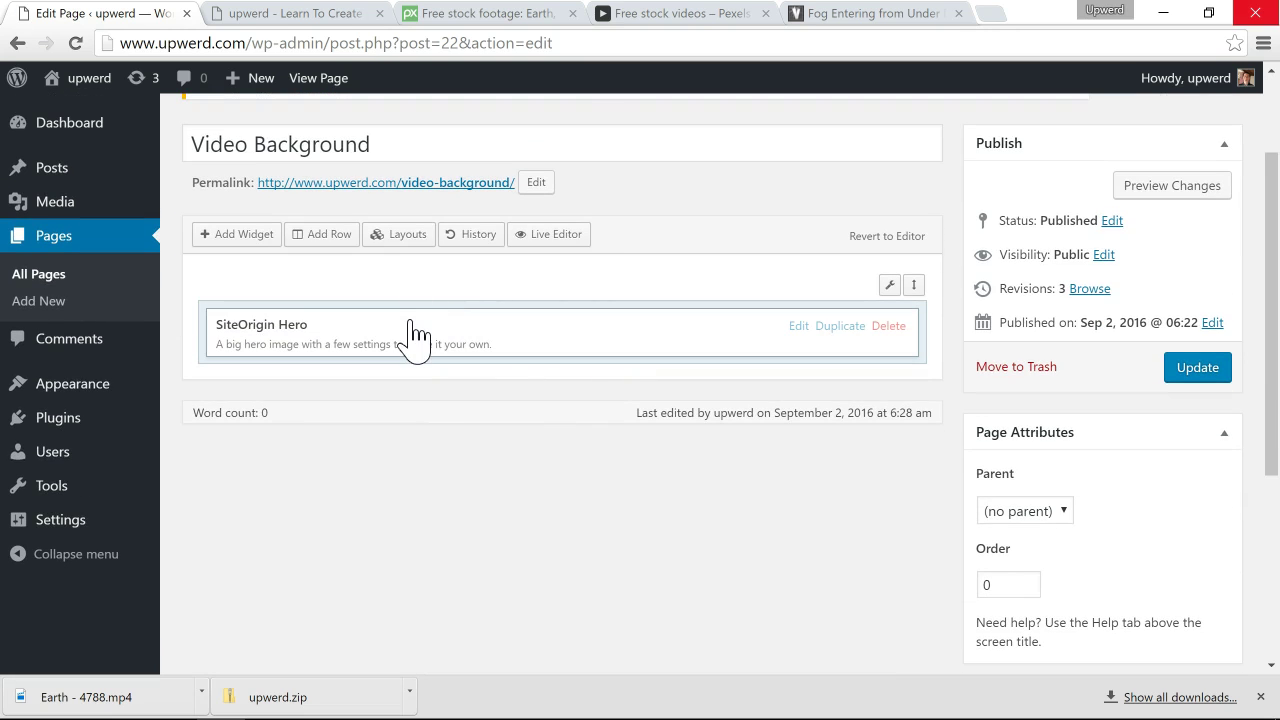
pyautogui.click(416, 336)
pyautogui.scroll(-1, 480, 450)
pyautogui.scroll(-2, 480, 465)
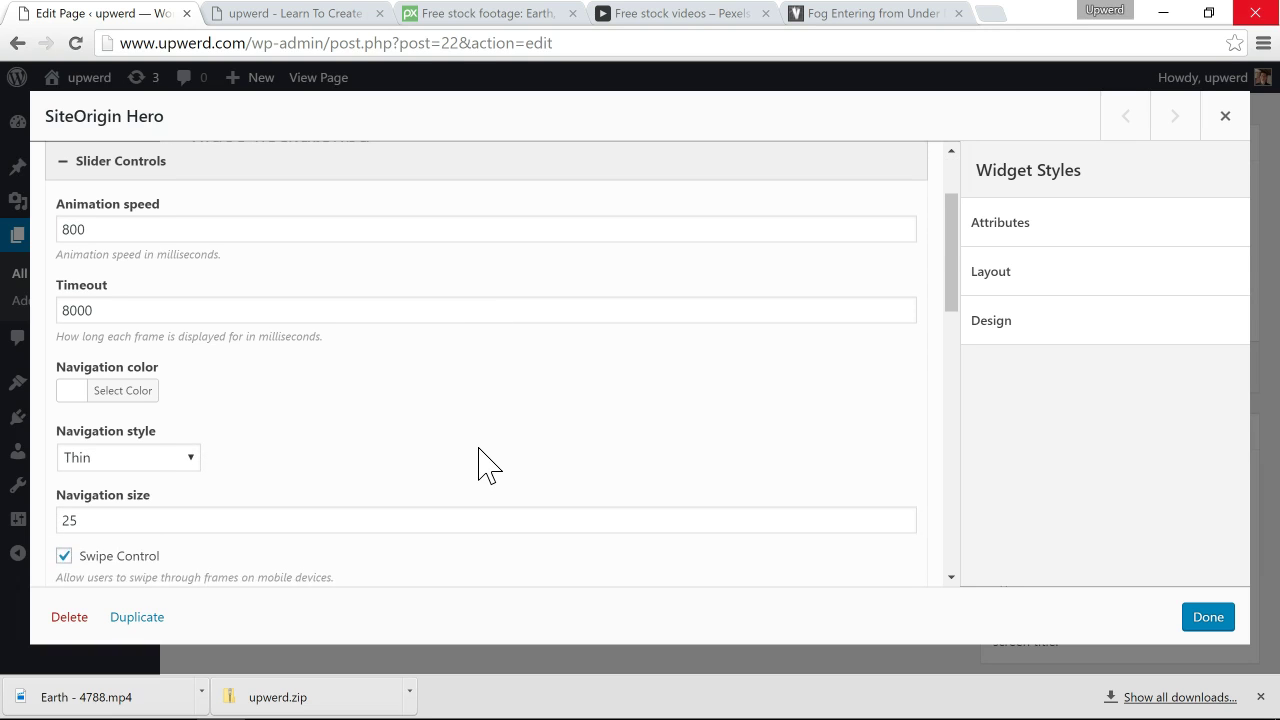
pyautogui.scroll(-3, 480, 463)
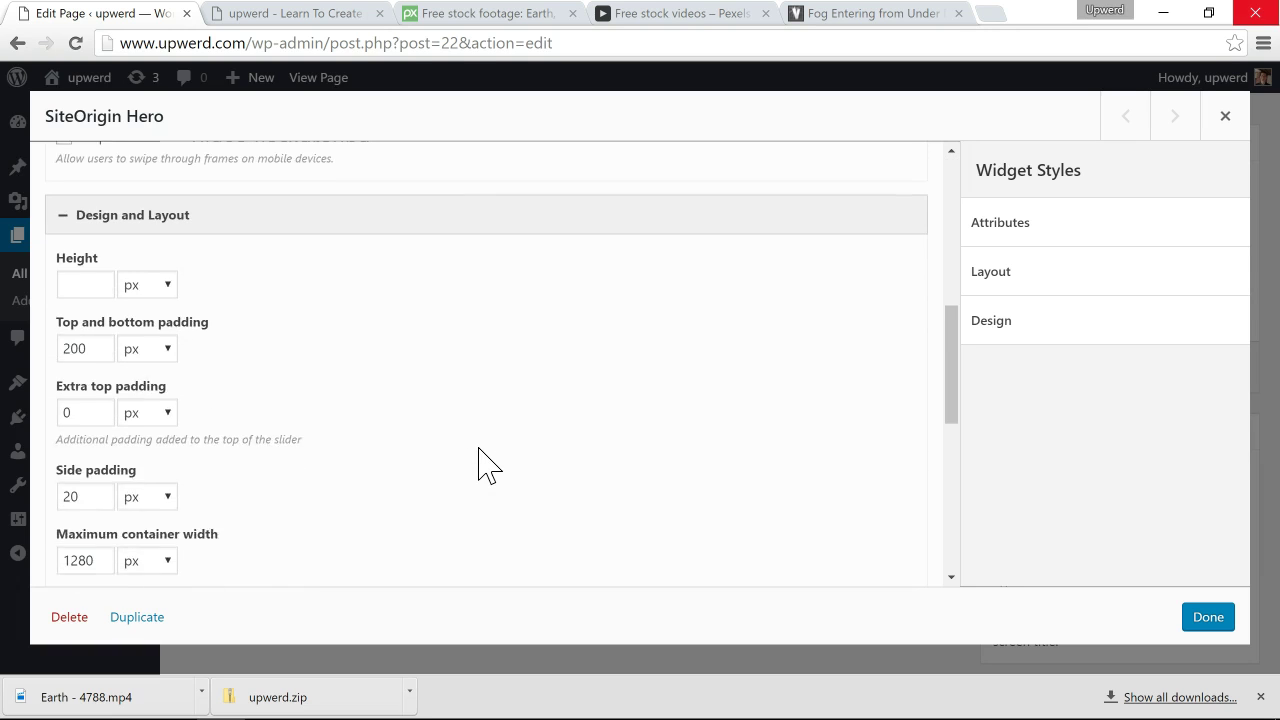
pyautogui.scroll(5, 479, 462)
pyautogui.scroll(1, 480, 463)
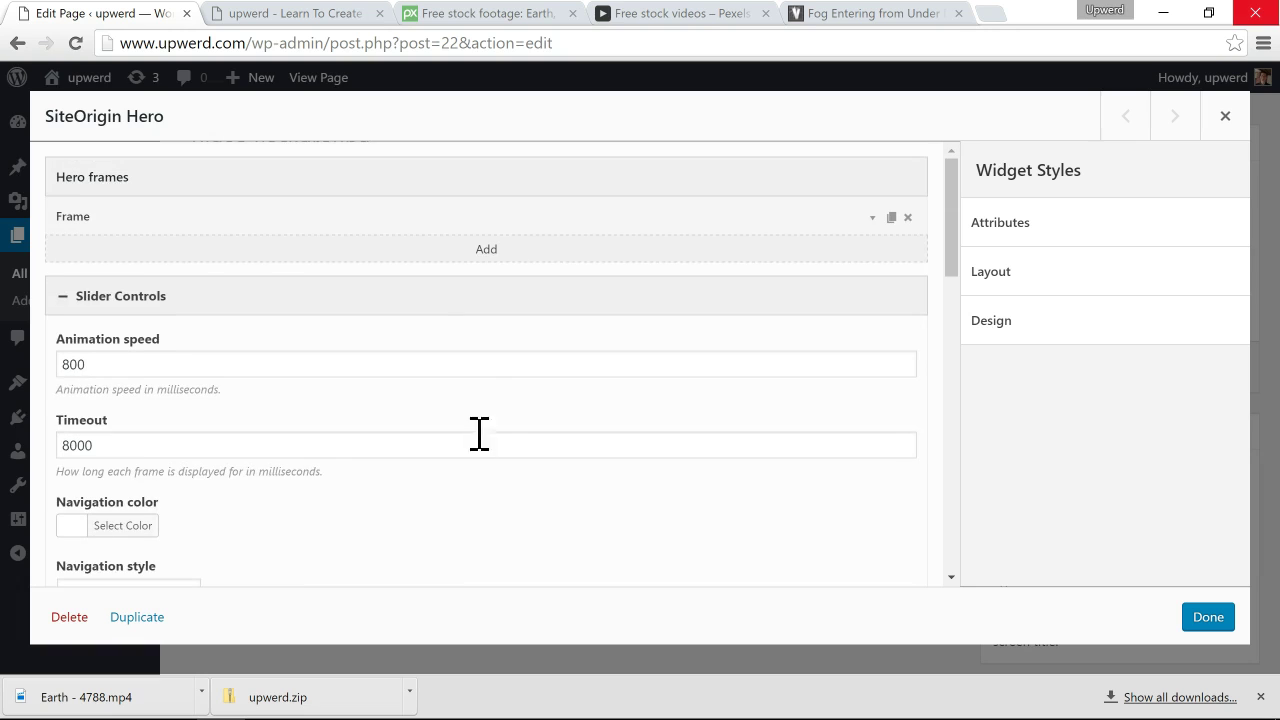
pyautogui.click(340, 216)
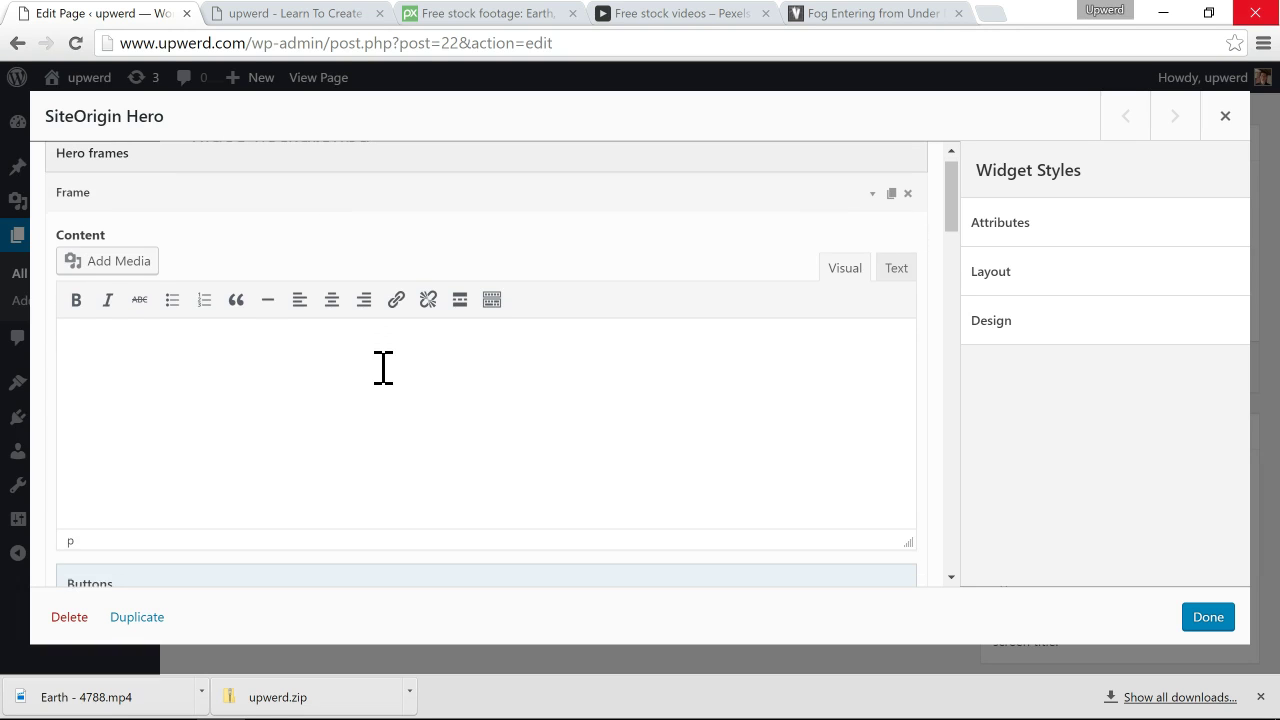
# Step: Expand the frame's background video entry and set its video blur effect to 3
pyautogui.scroll(-5, 383, 367)
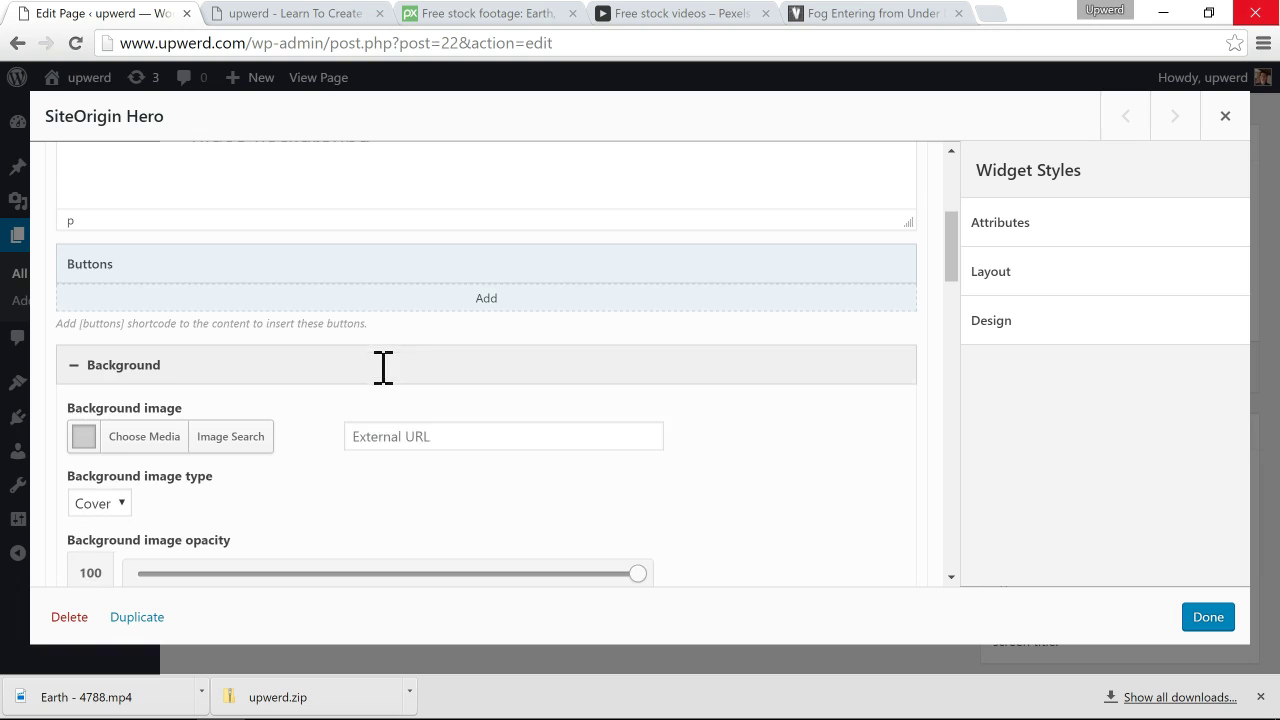
pyautogui.scroll(-2, 390, 383)
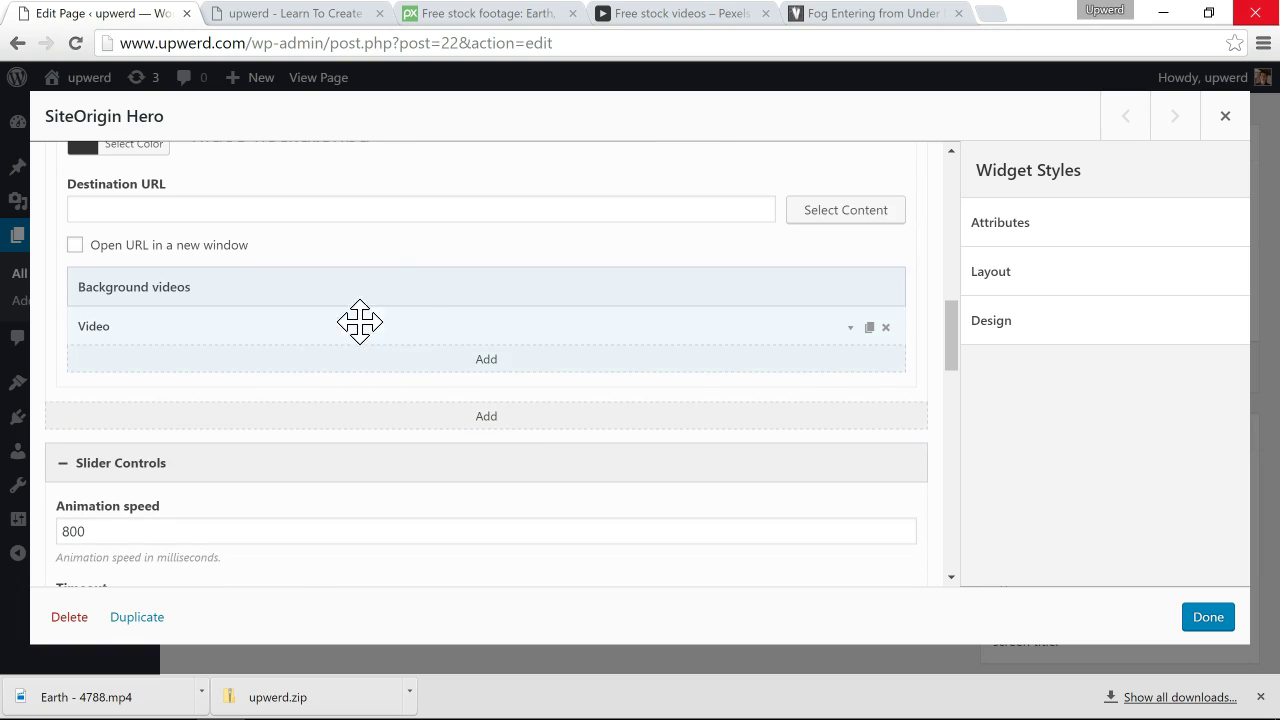
pyautogui.click(418, 322)
pyautogui.scroll(-3, 450, 432)
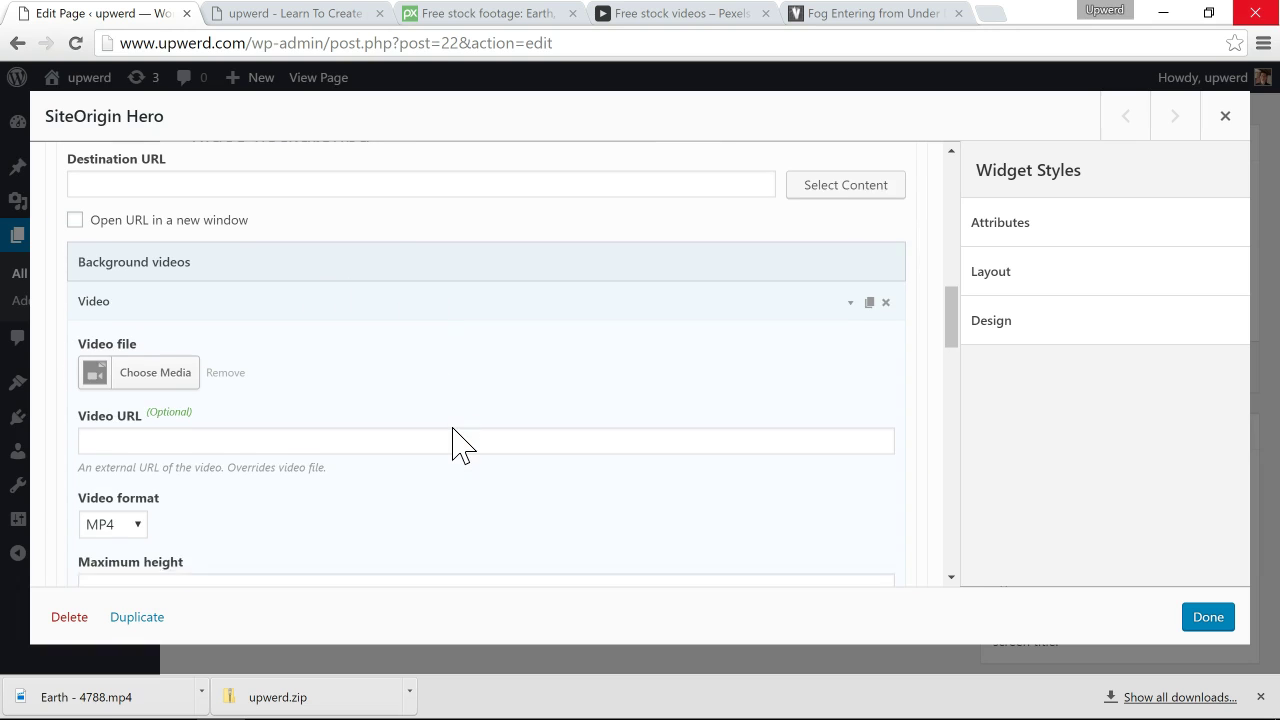
pyautogui.scroll(-1, 452, 440)
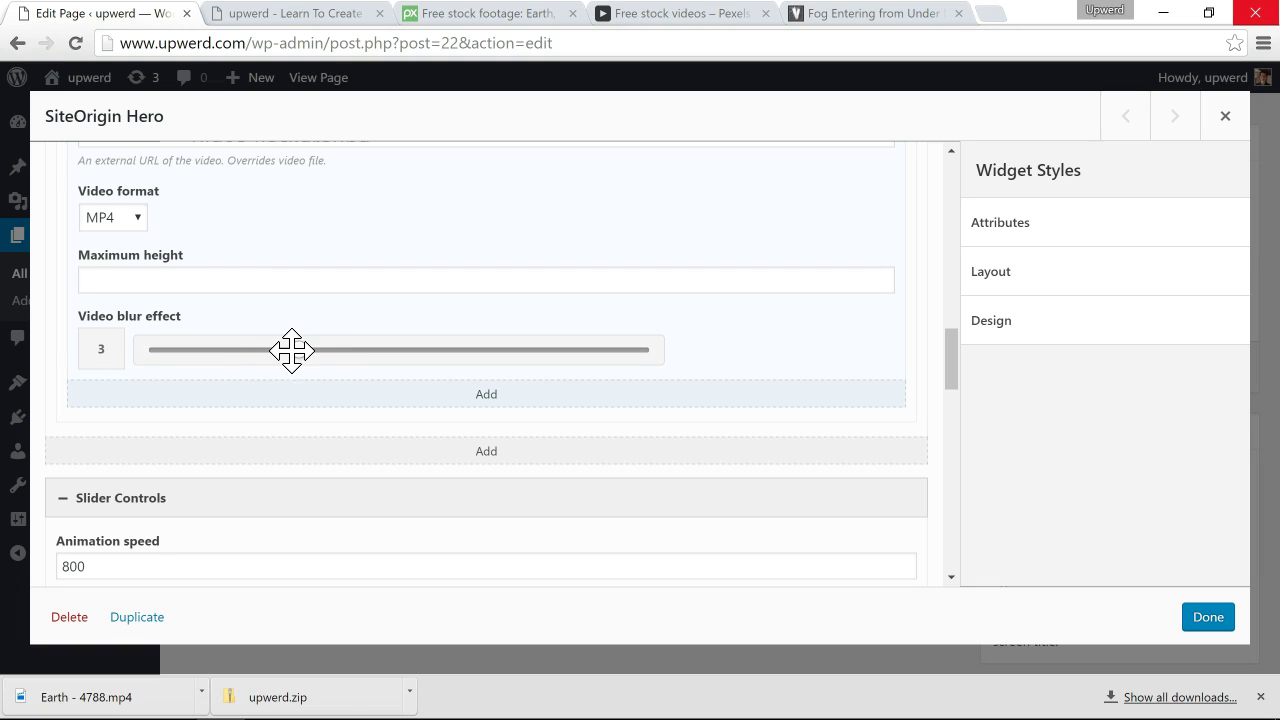
pyautogui.scroll(-2, 580, 505)
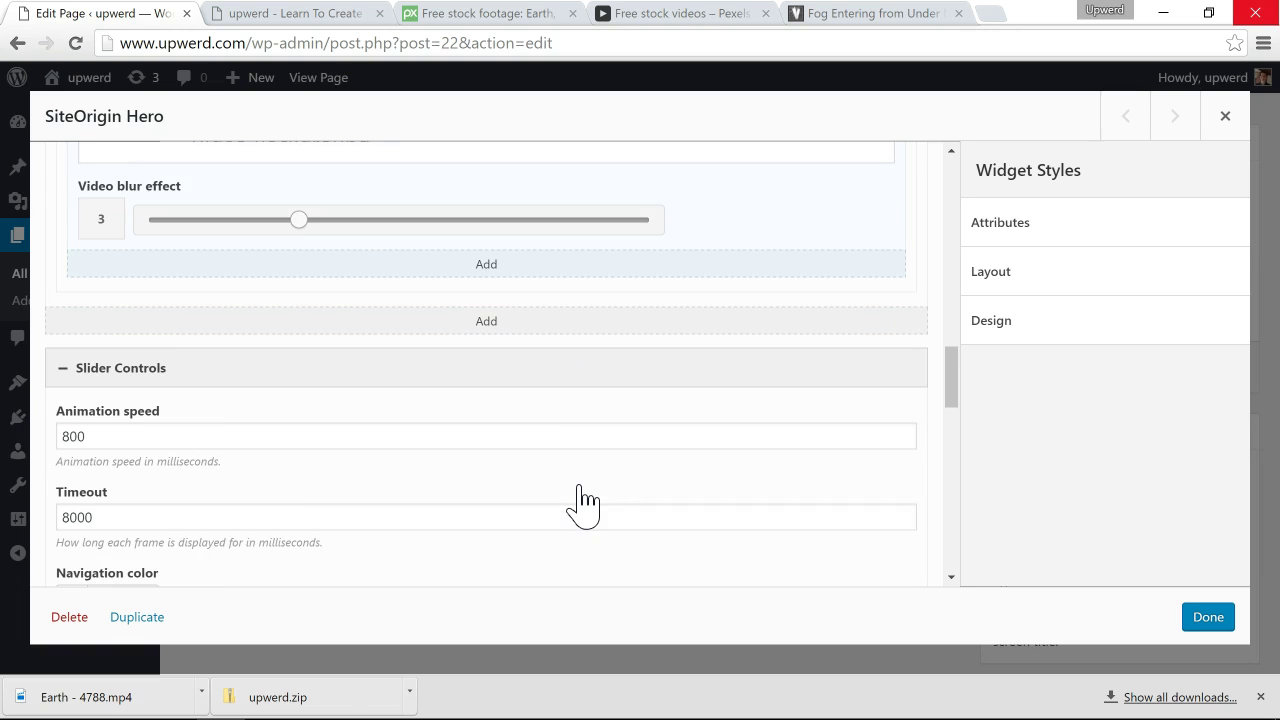
# Step: Apply the video blur change, update the page and view the live Video Background page
pyautogui.click(1207, 617)
pyautogui.click(1183, 376)
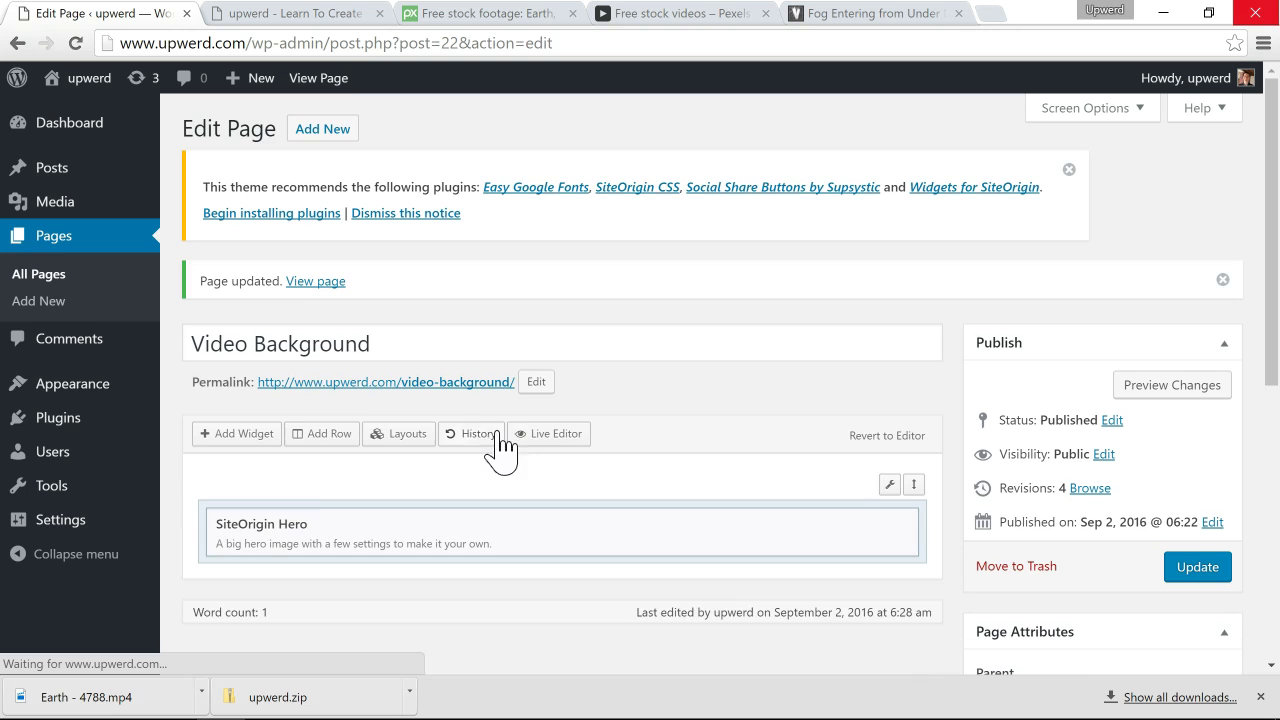
pyautogui.click(470, 390)
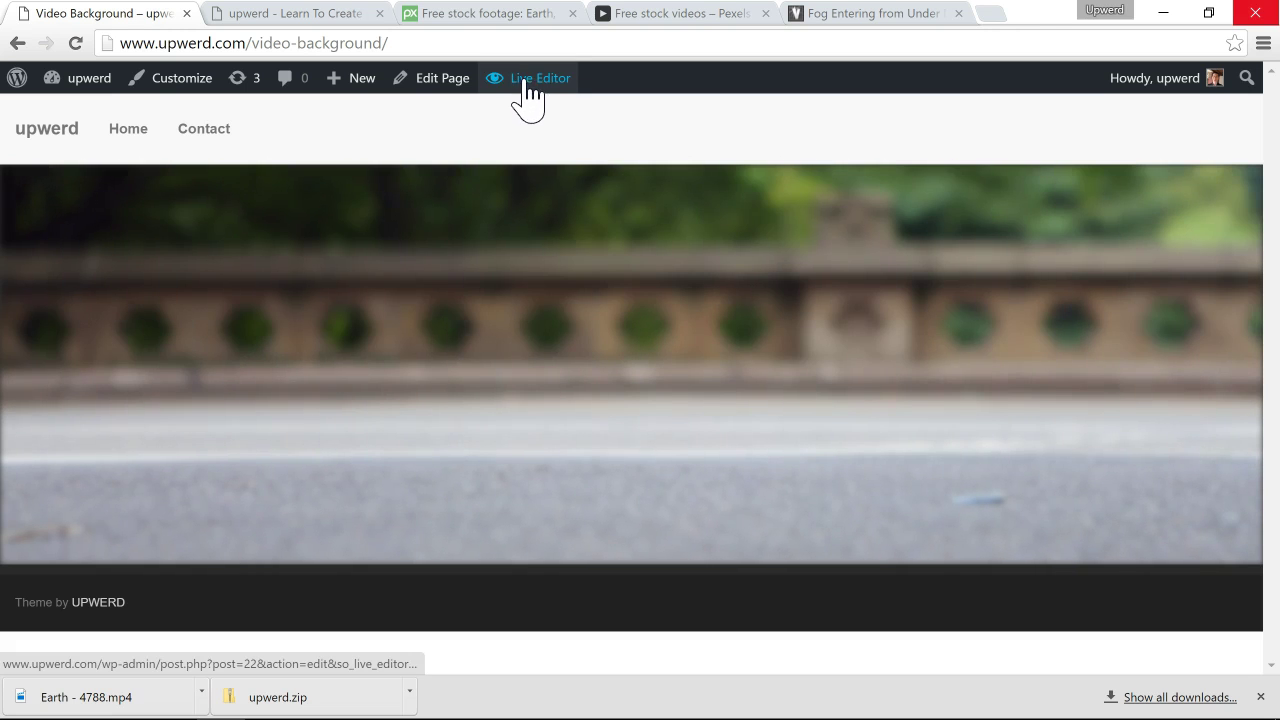
# Step: Open the page in the Live Editor and enter "This is a heading" as the content of the SiteOrigin Hero frame
pyautogui.click(533, 84)
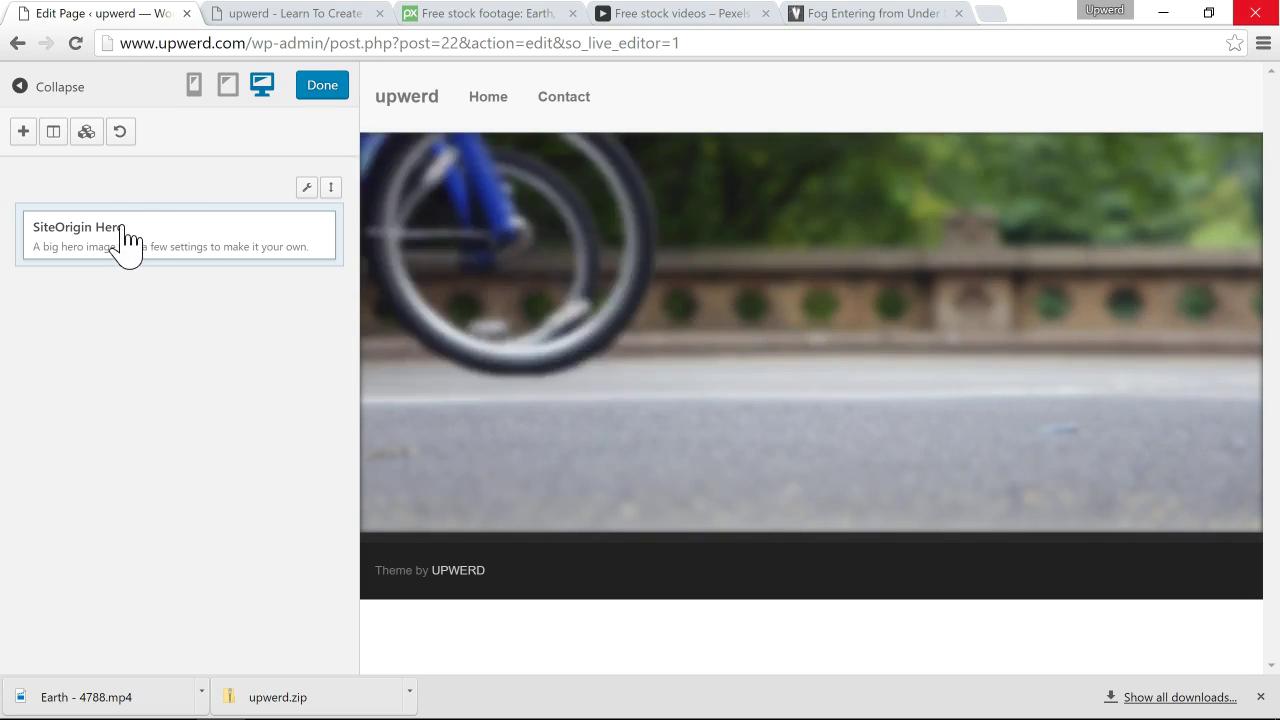
pyautogui.click(144, 238)
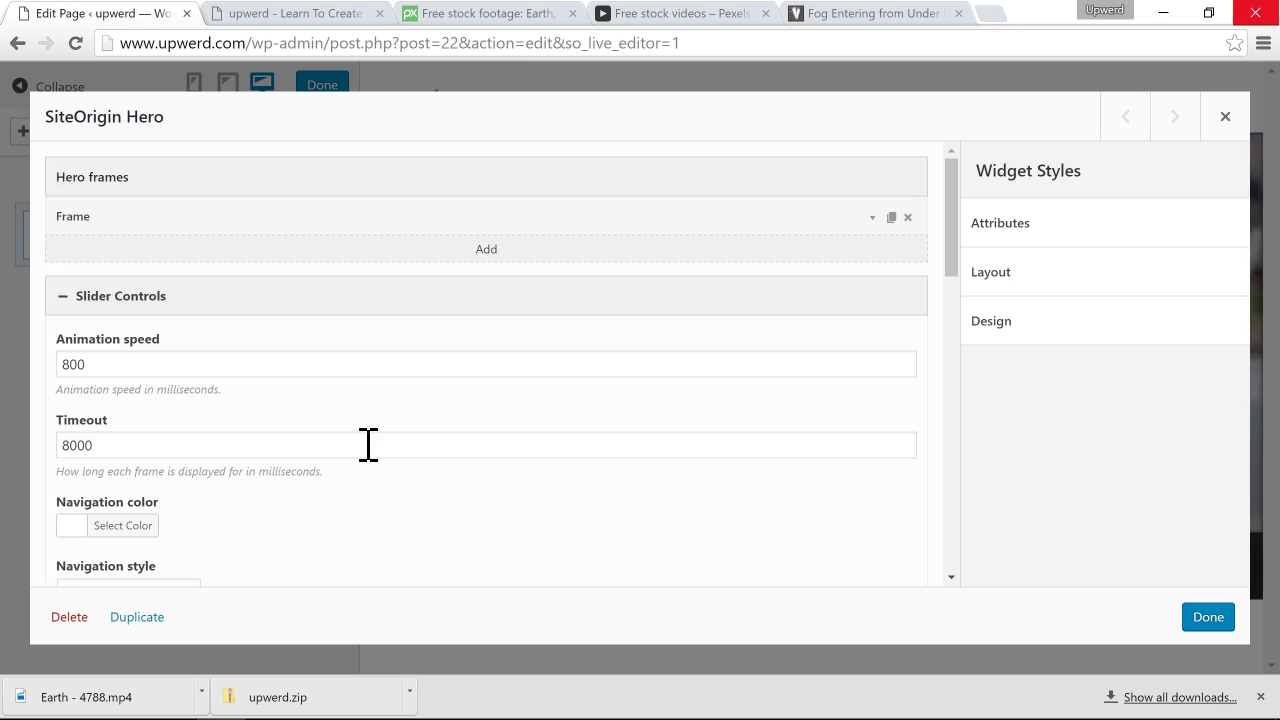
pyautogui.click(467, 210)
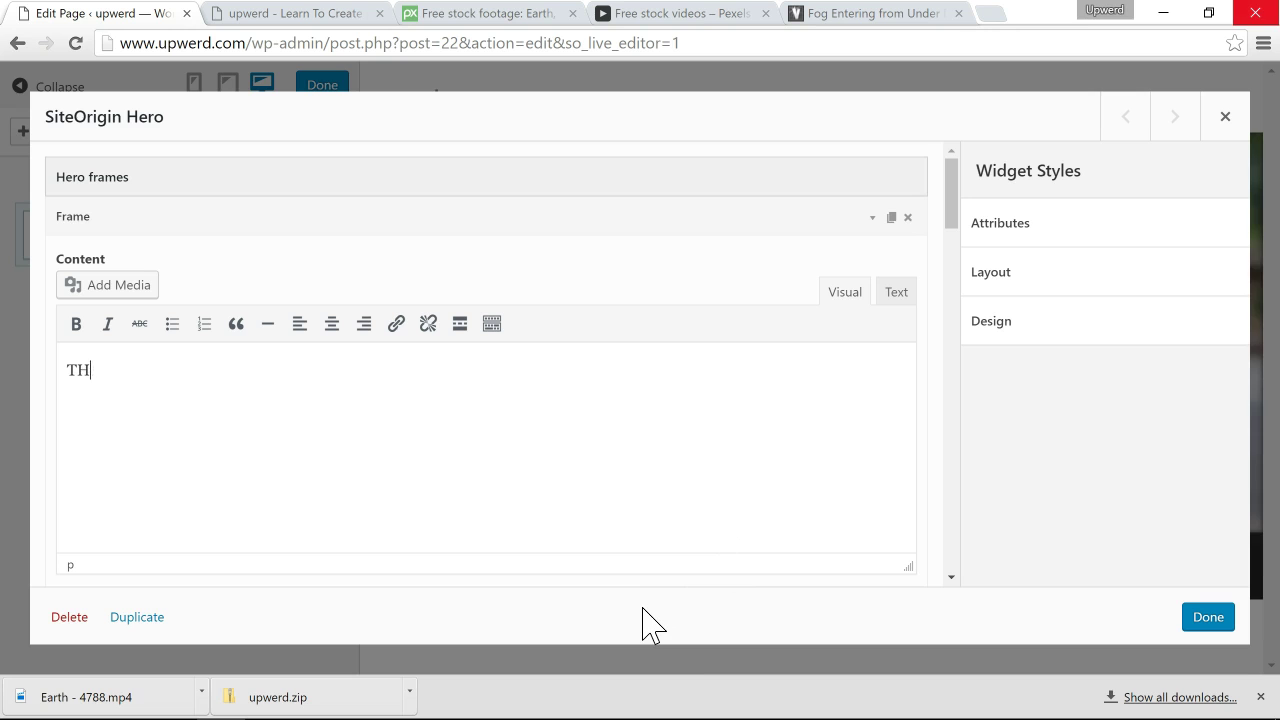
pyautogui.write('This is a heading')
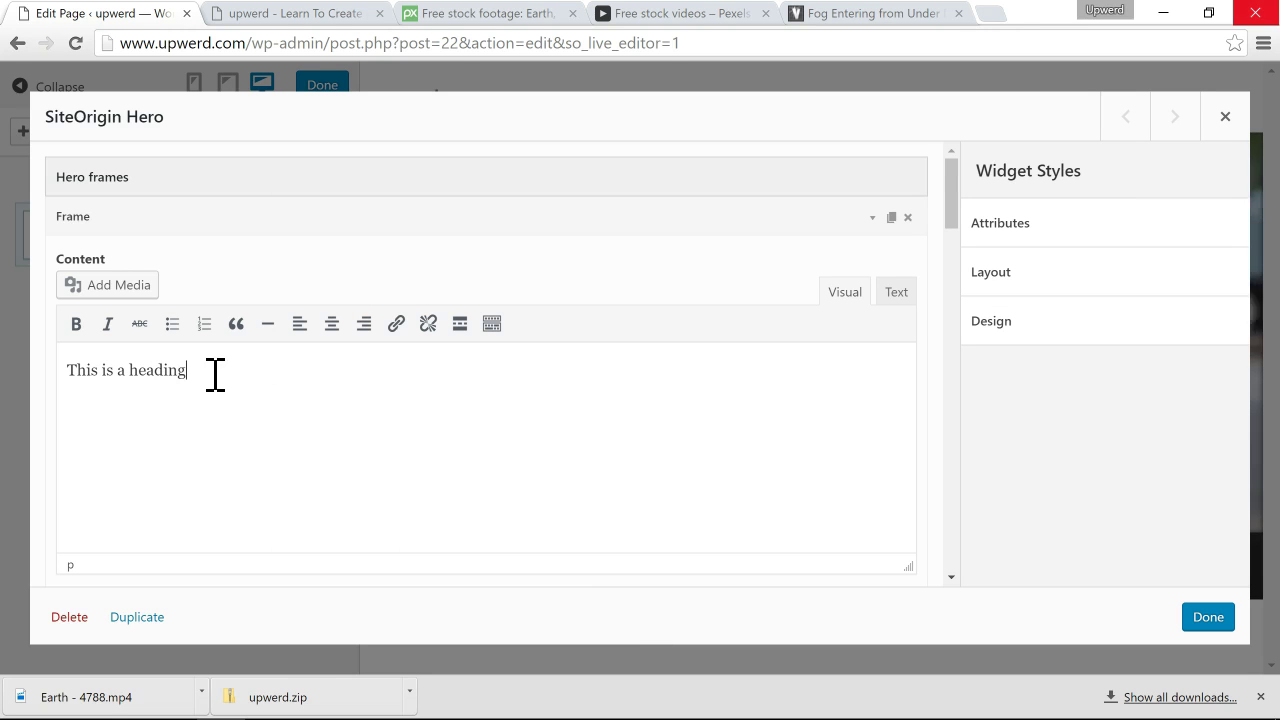
# Step: Format the hero frame's text as a centered Heading 1 and apply the widget changes
pyautogui.moveTo(206, 372); pyautogui.dragTo(66, 379)
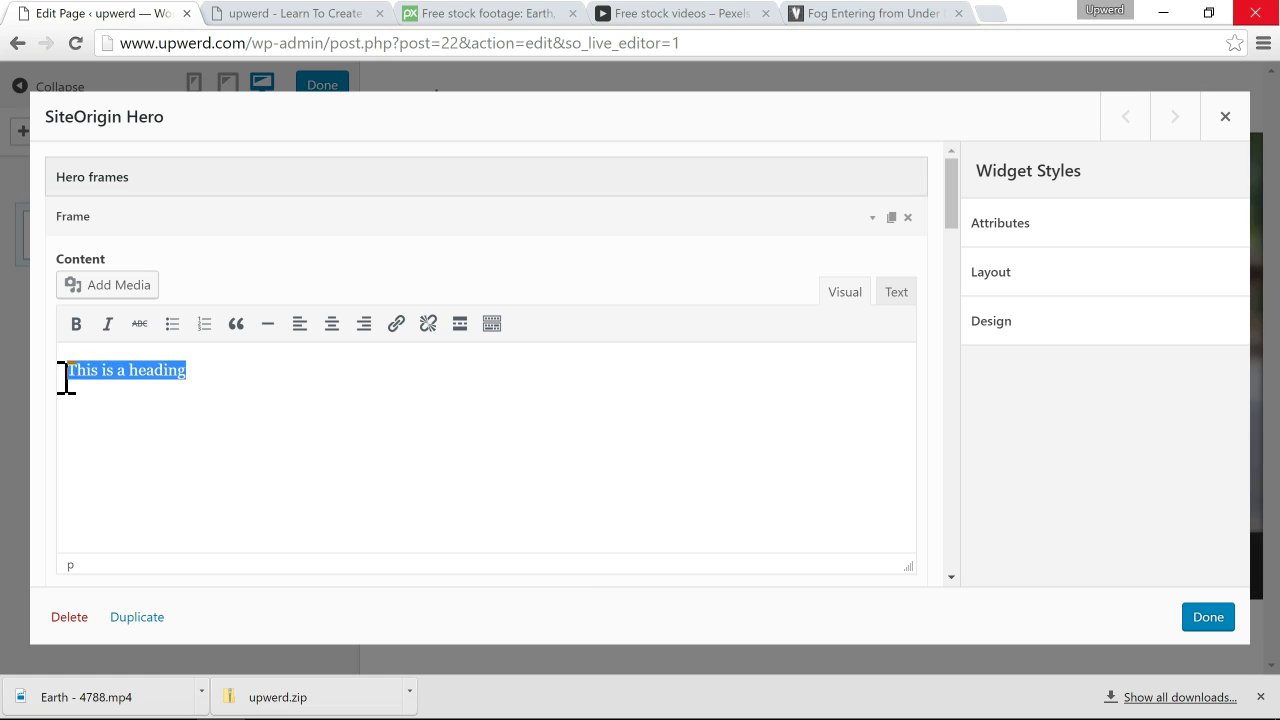
pyautogui.click(493, 326)
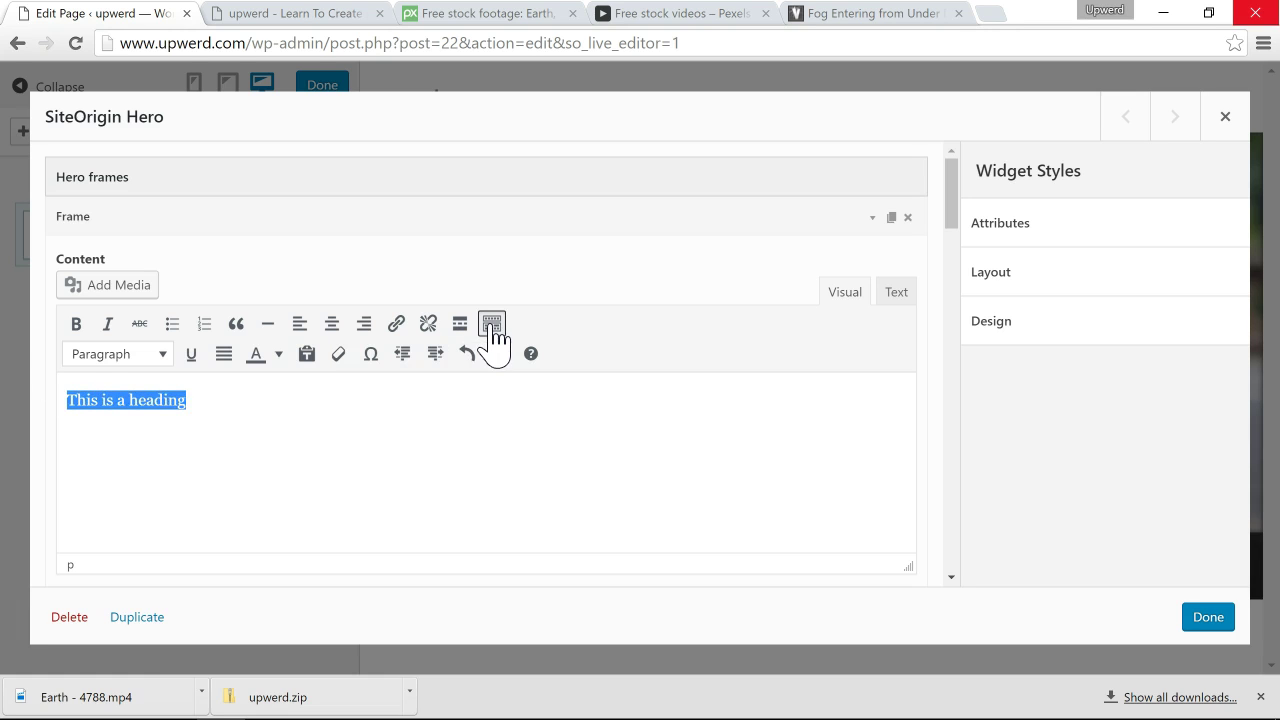
pyautogui.click(160, 356)
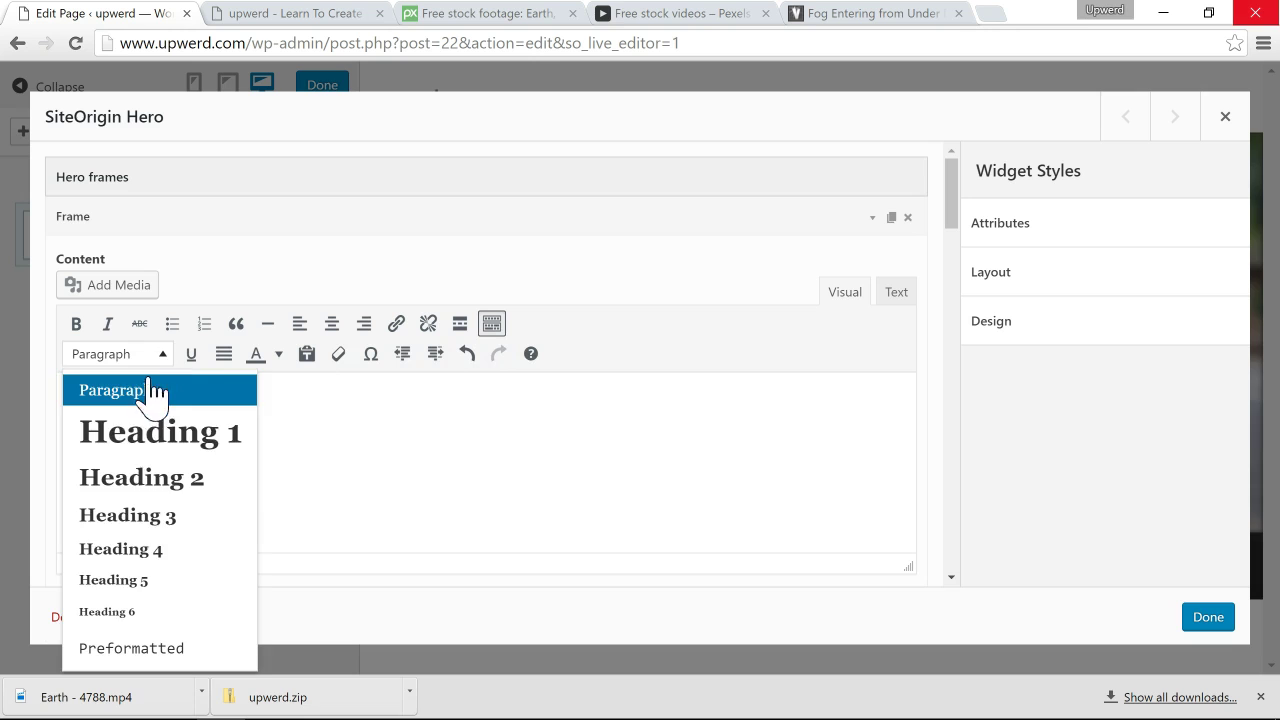
pyautogui.click(132, 432)
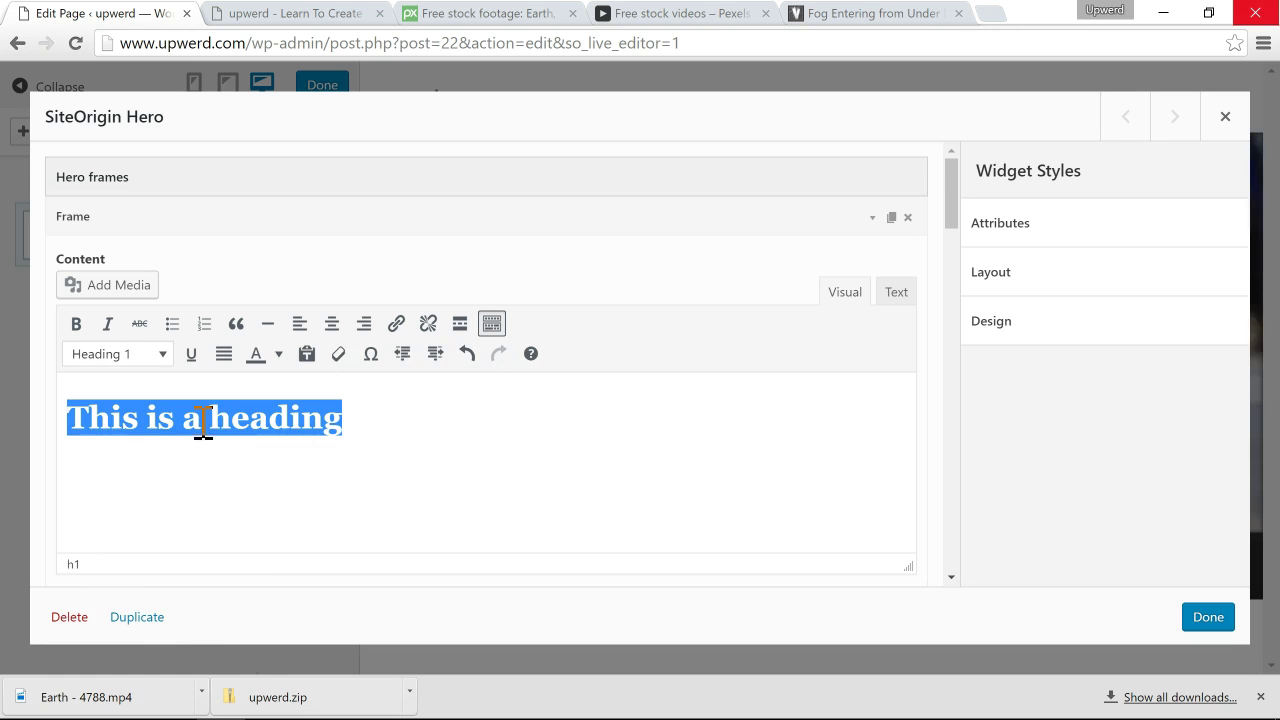
pyautogui.click(331, 323)
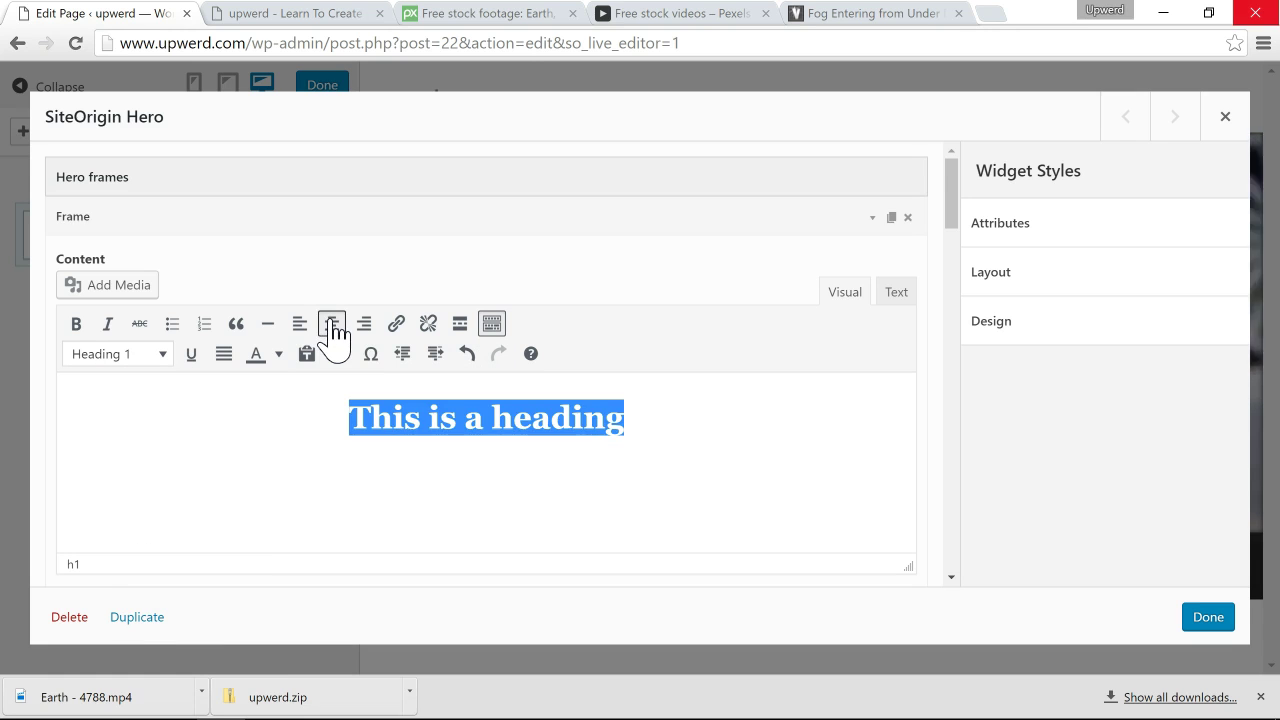
pyautogui.click(1195, 622)
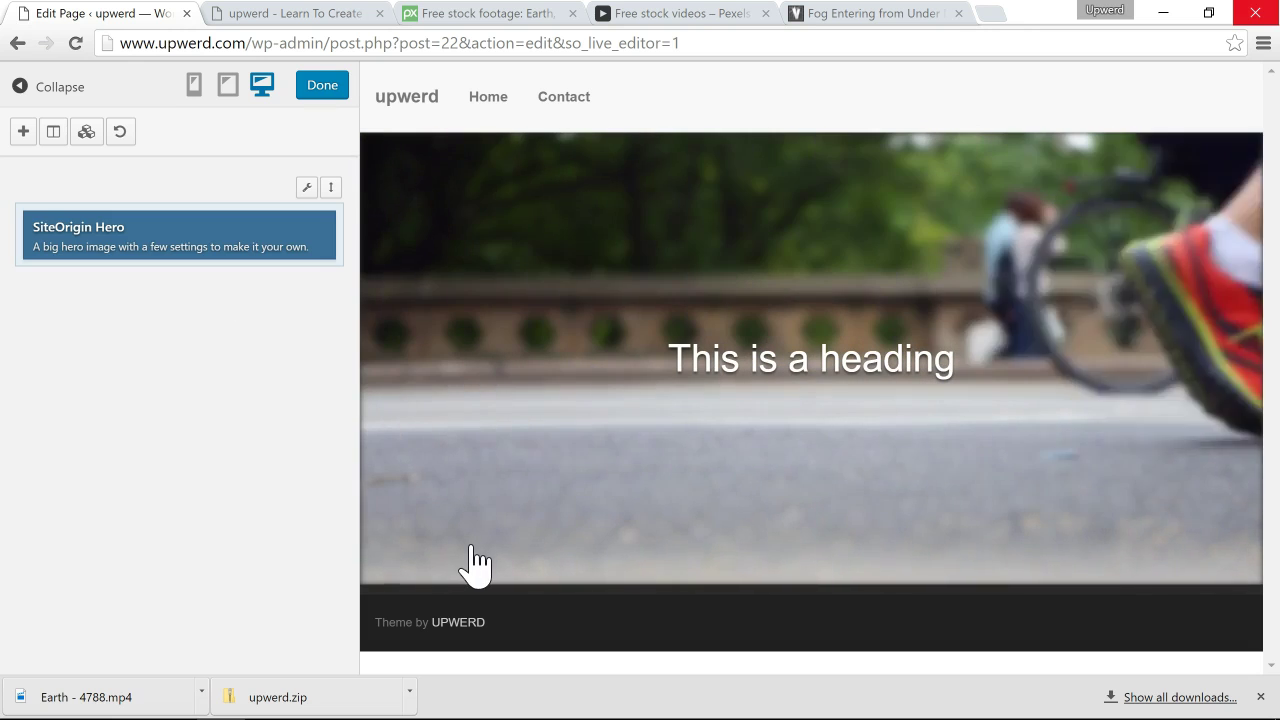
# Step: Review the SiteOrigin Hero widget's frame background, slider control and layout settings, and close it without changes
pyautogui.click(131, 252)
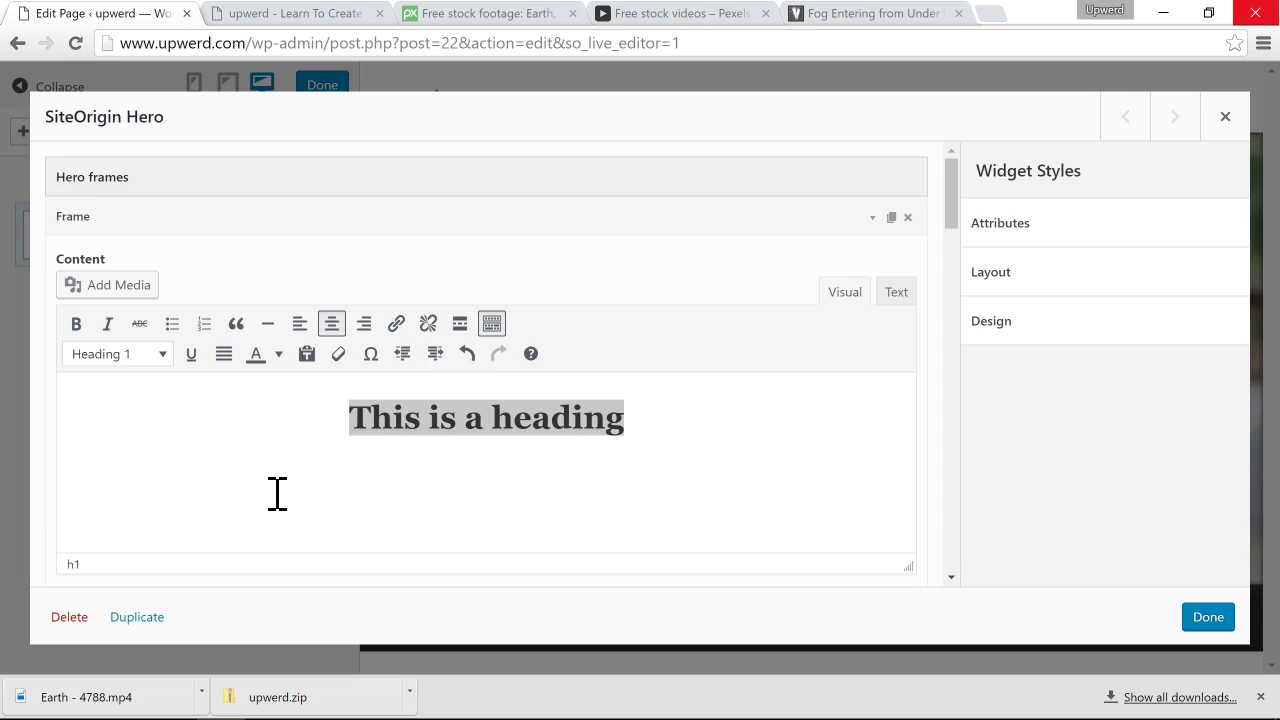
pyautogui.scroll(-6, 277, 500)
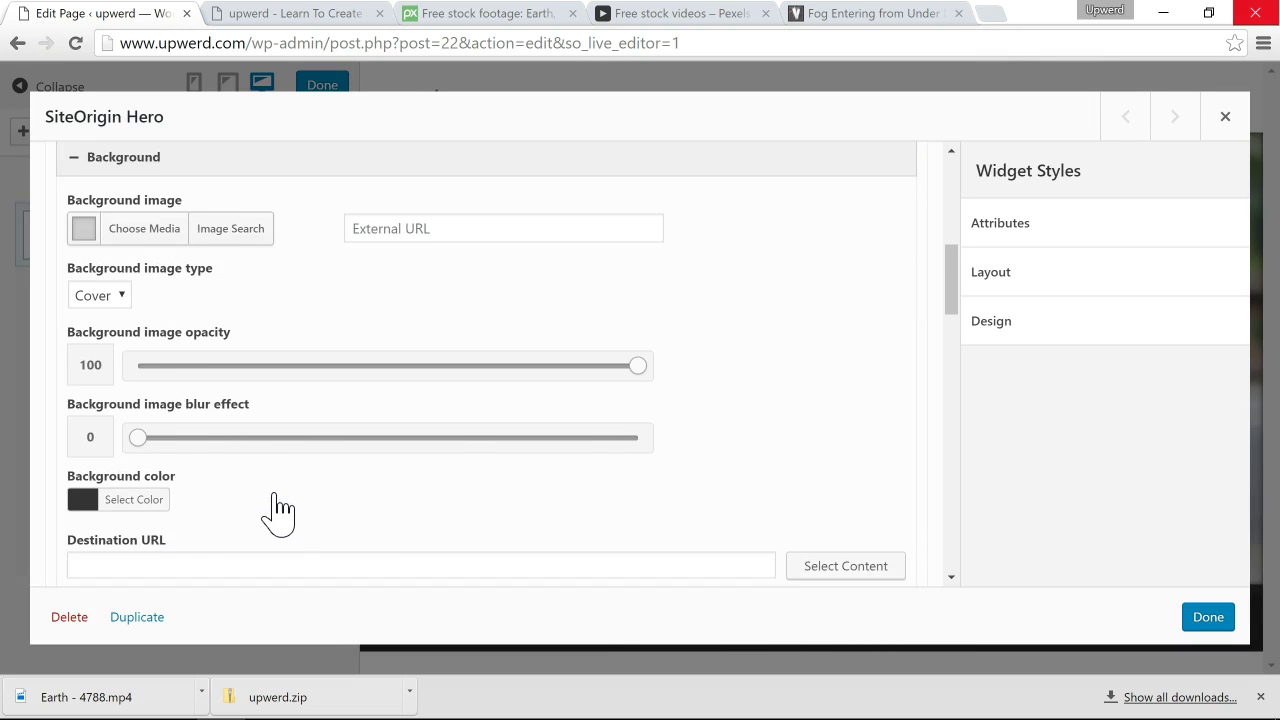
pyautogui.scroll(-3, 277, 510)
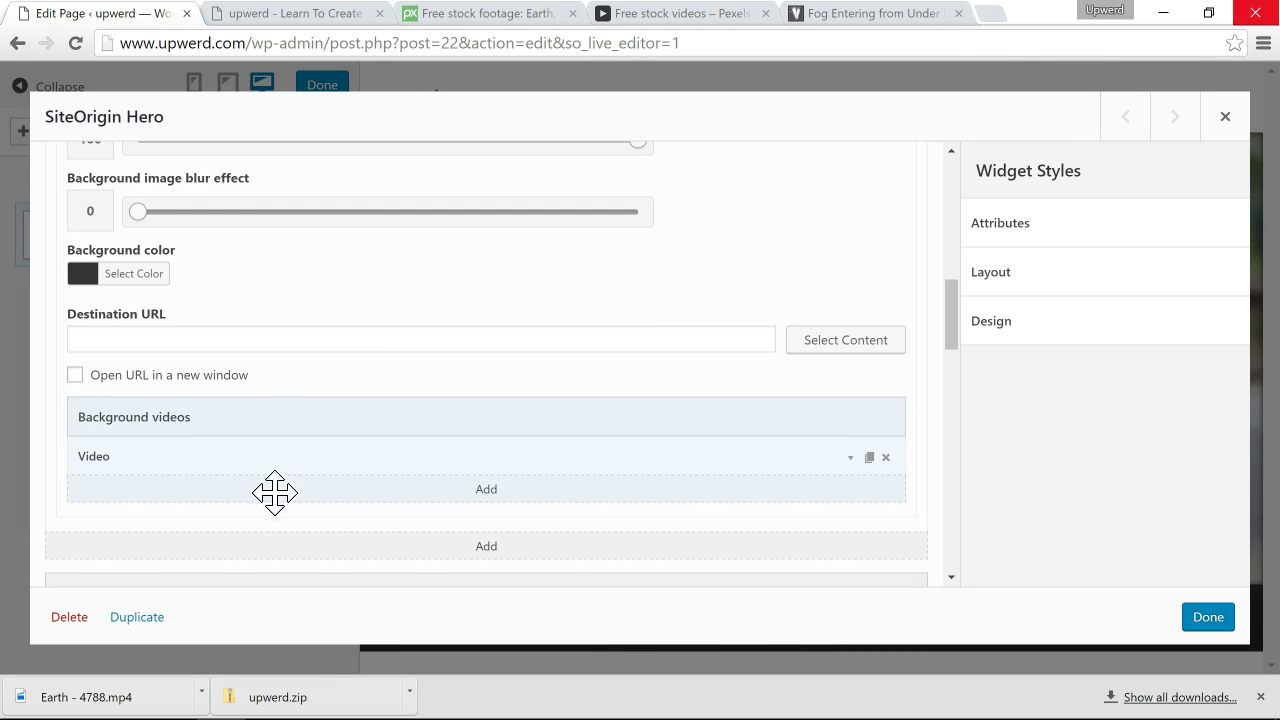
pyautogui.scroll(-3, 277, 500)
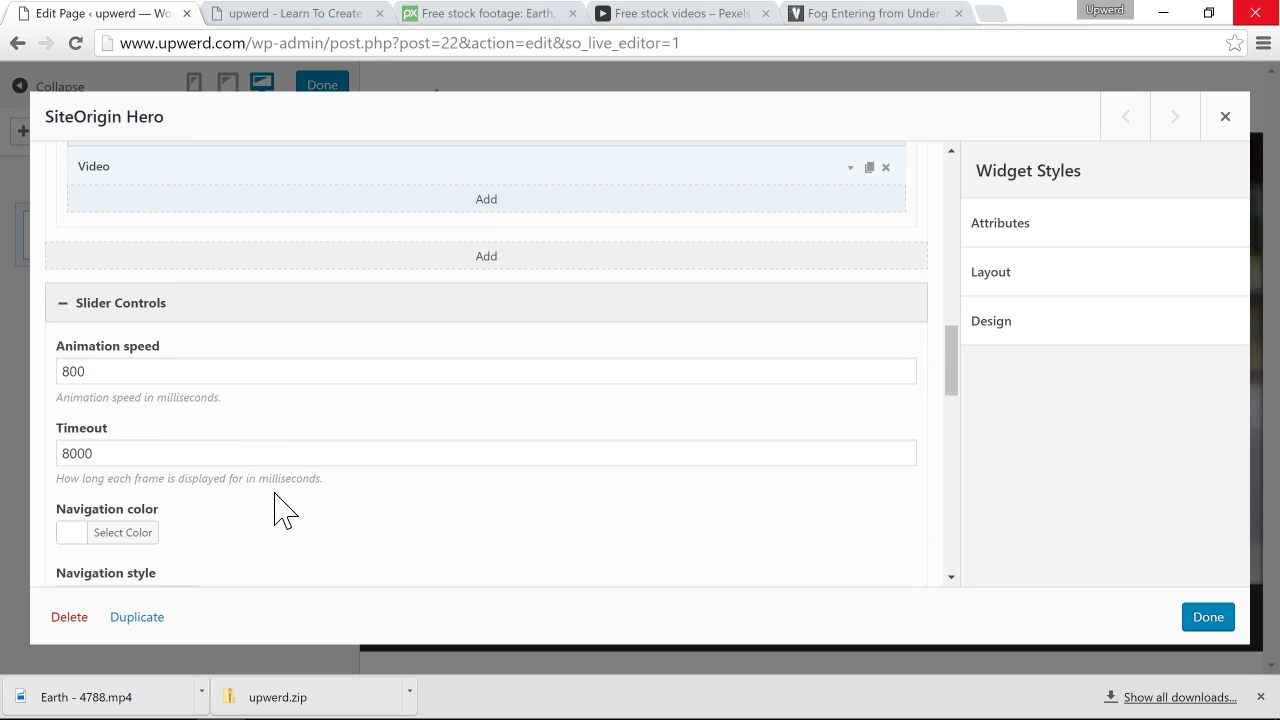
pyautogui.scroll(-2, 284, 510)
pyautogui.scroll(-1, 280, 510)
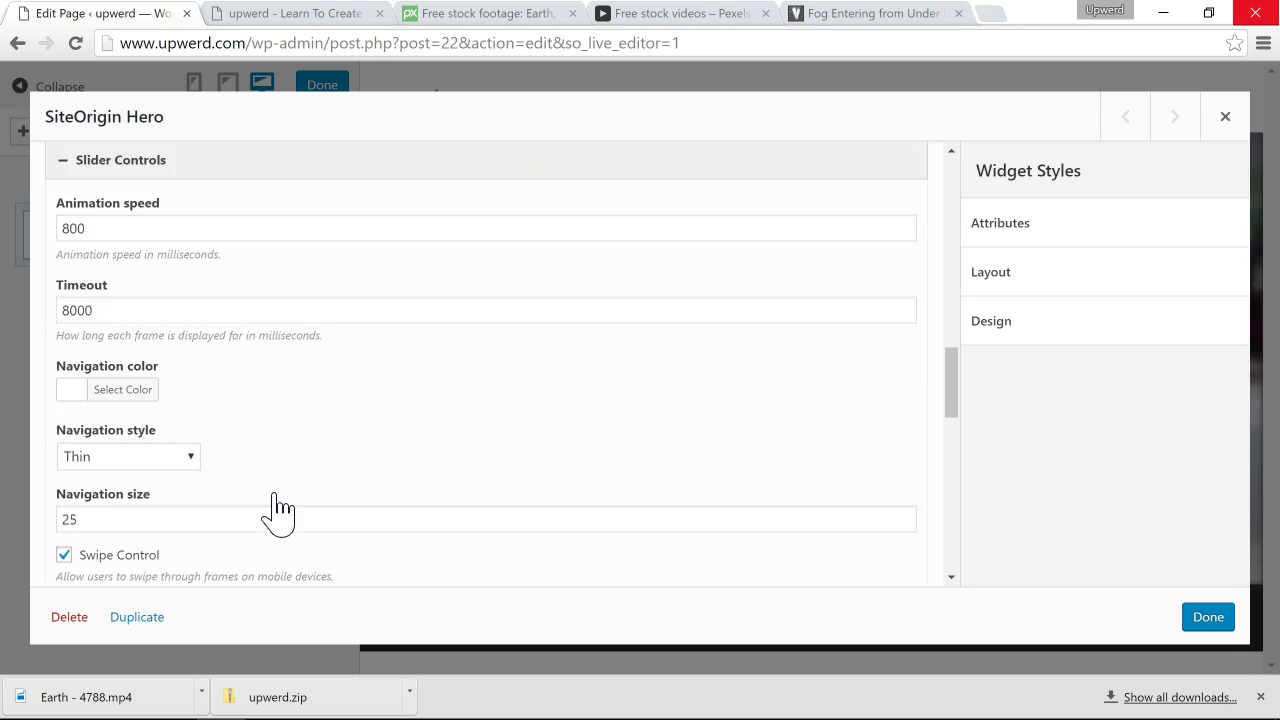
pyautogui.scroll(-4, 278, 505)
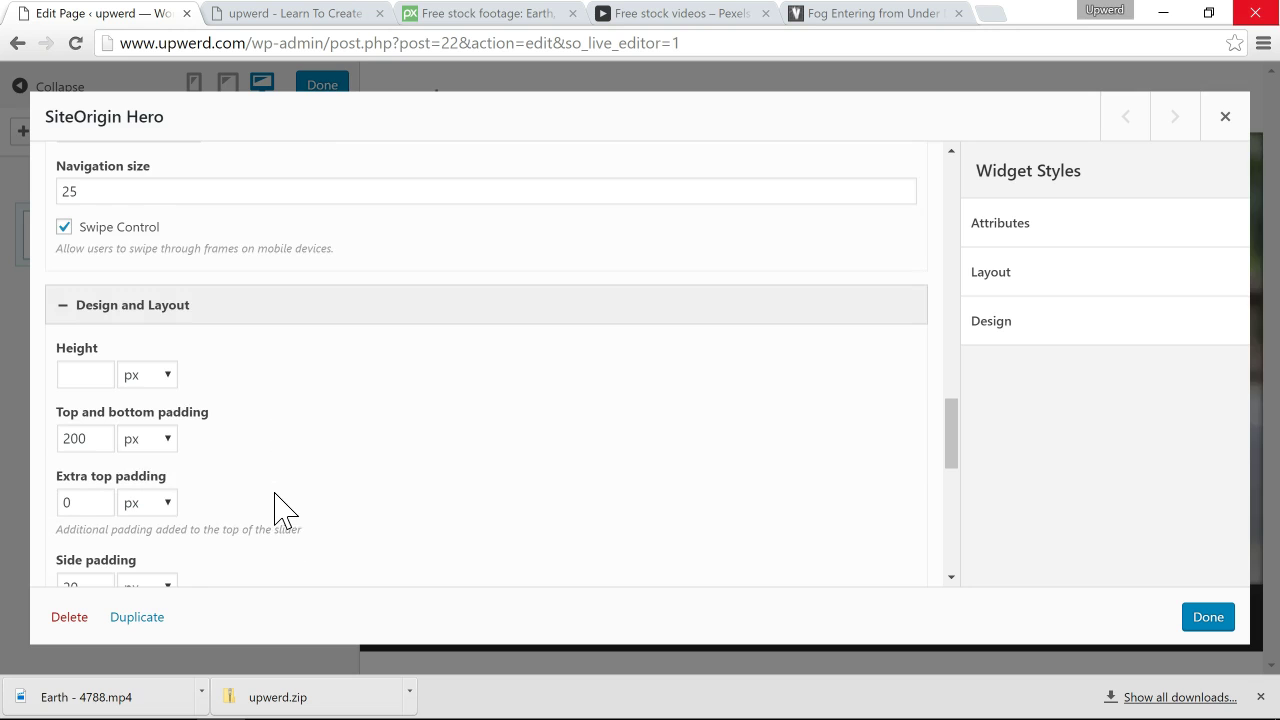
pyautogui.click(1226, 118)
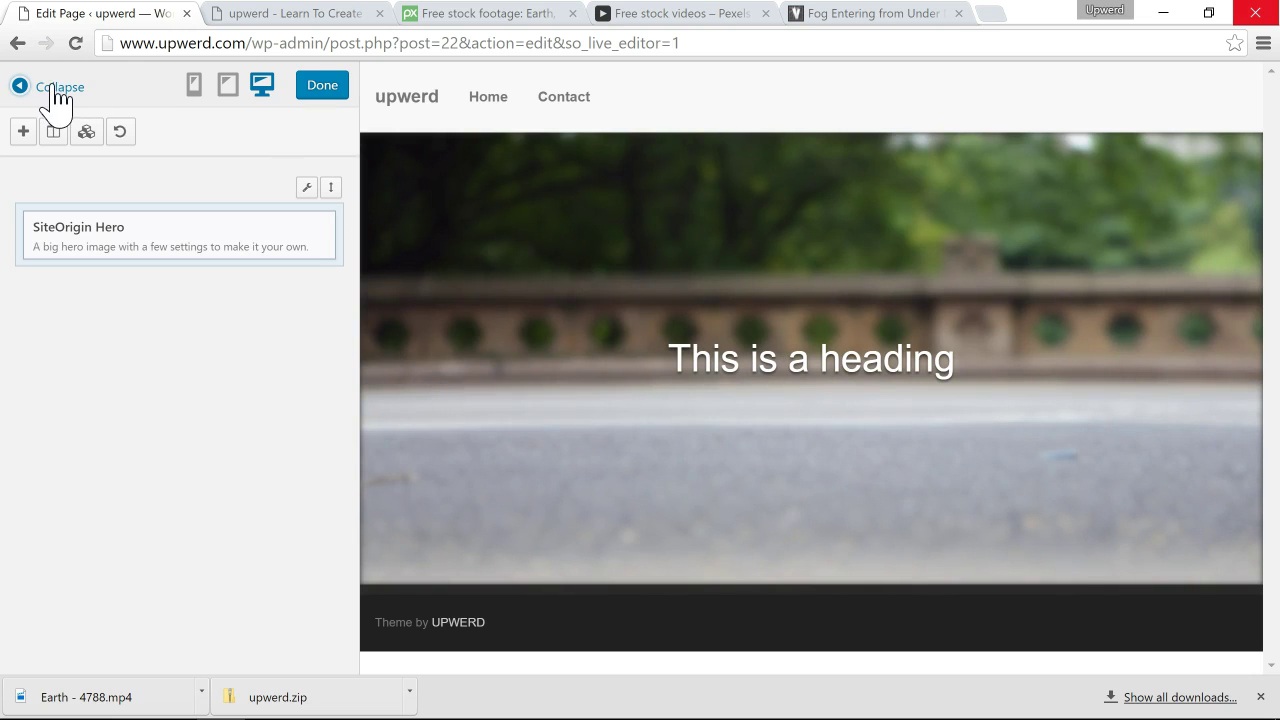
# Step: Exit the Live Editor and view the installed plugins, leaving the page editor without saving
pyautogui.click(322, 86)
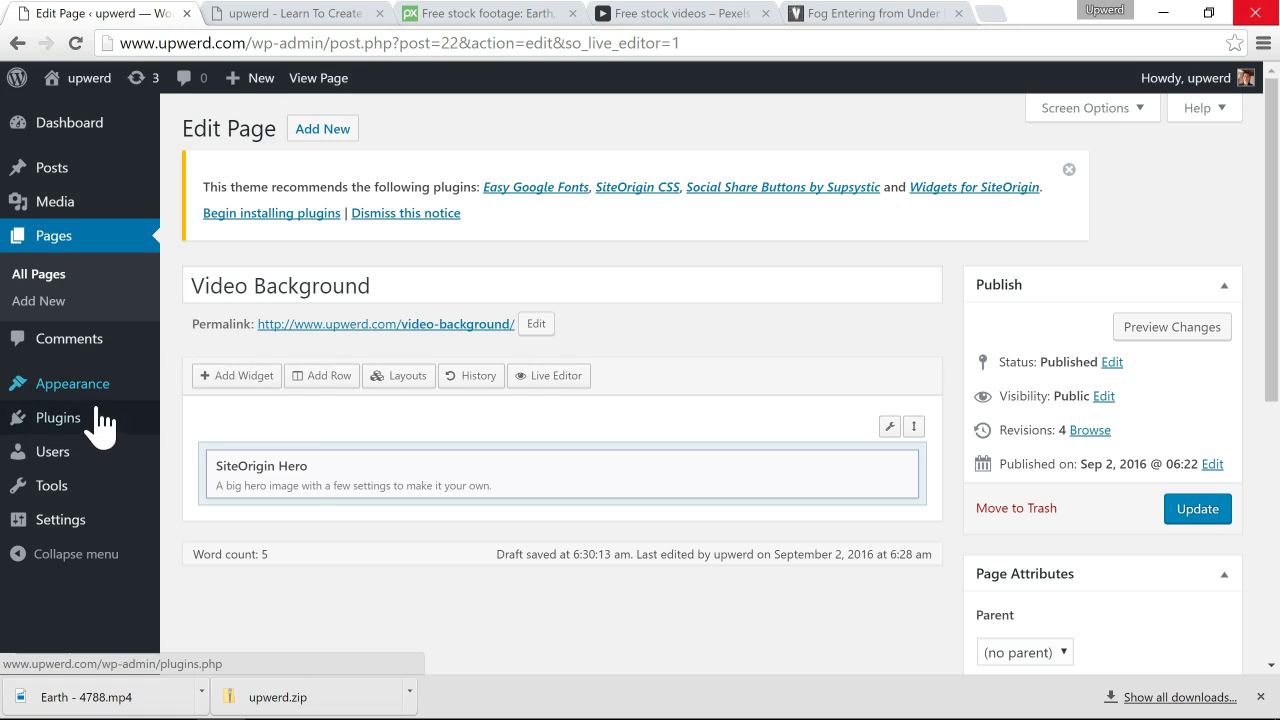
pyautogui.click(60, 432)
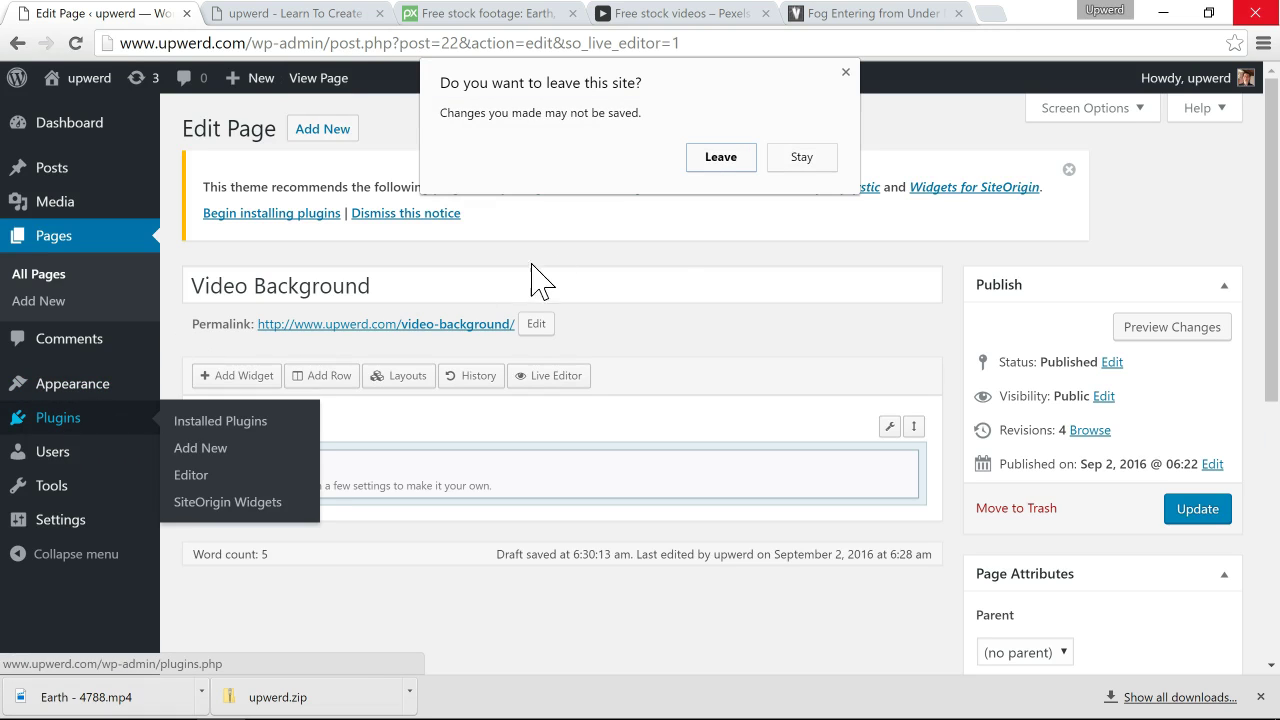
pyautogui.click(721, 158)
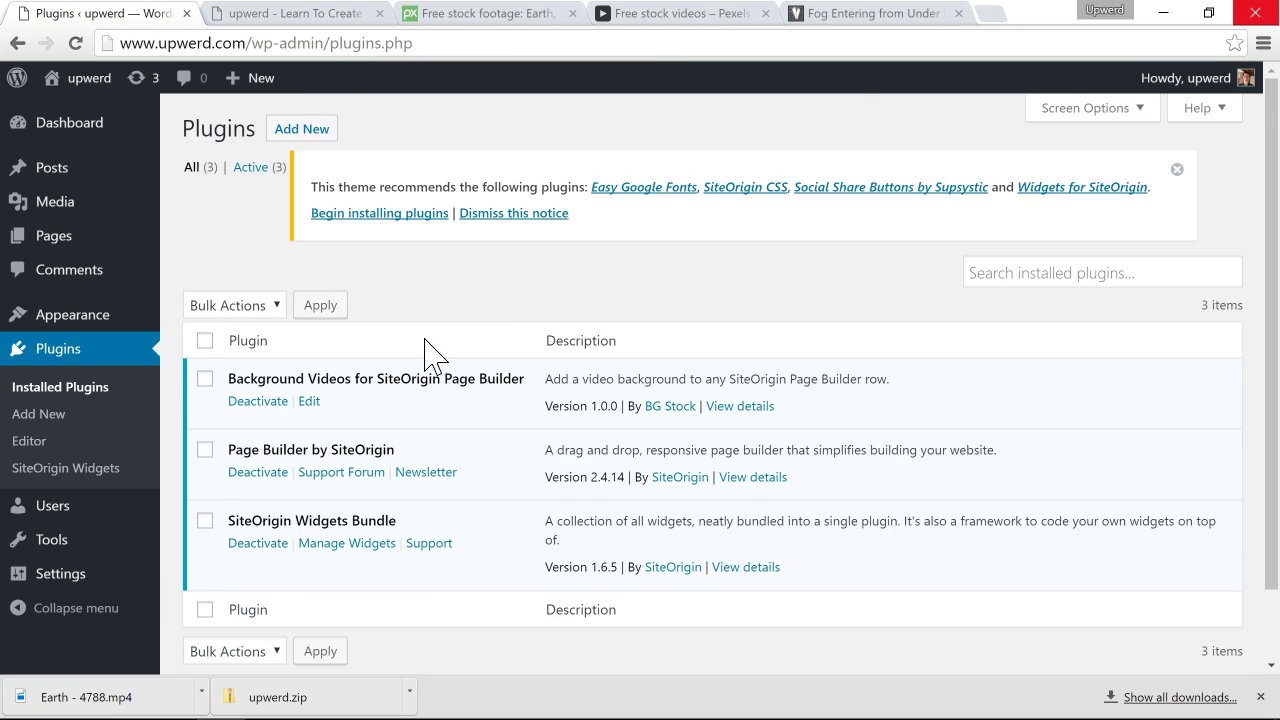
pyautogui.scroll(-1, 429, 351)
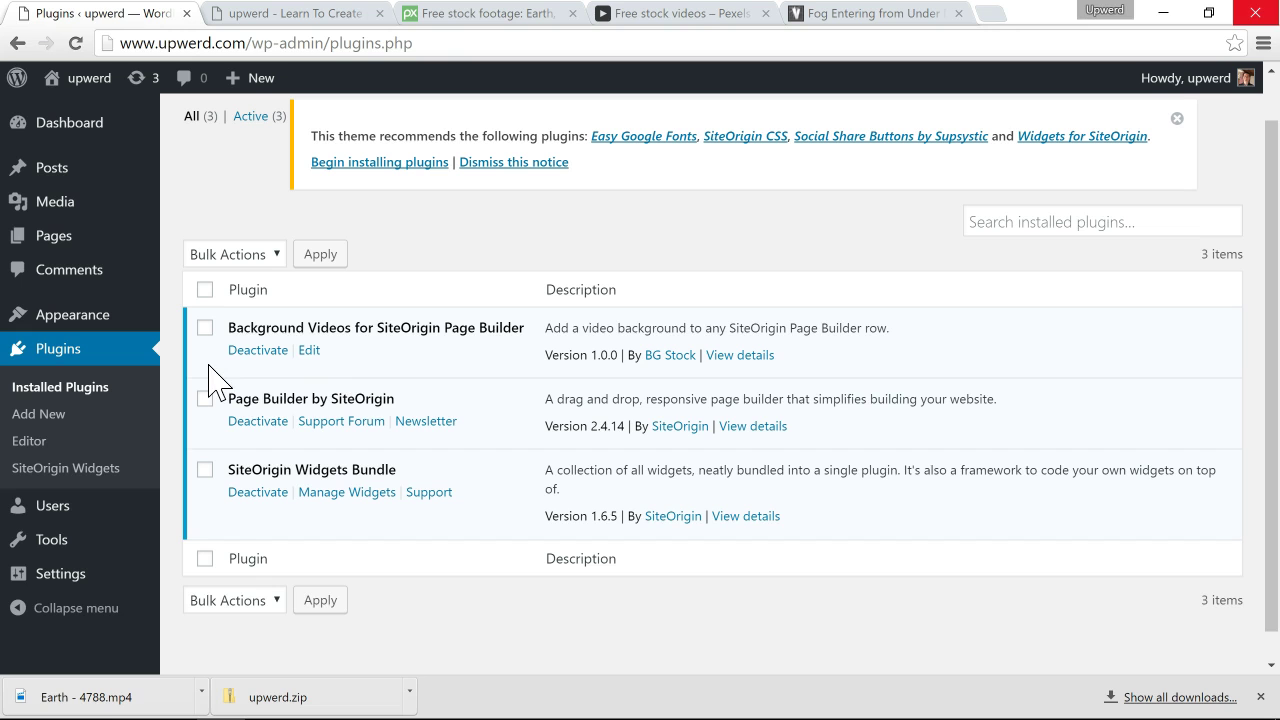
# Step: Open the Video Background page for editing from the pages list and delete its SiteOrigin Hero widget
pyautogui.moveTo(60, 243)
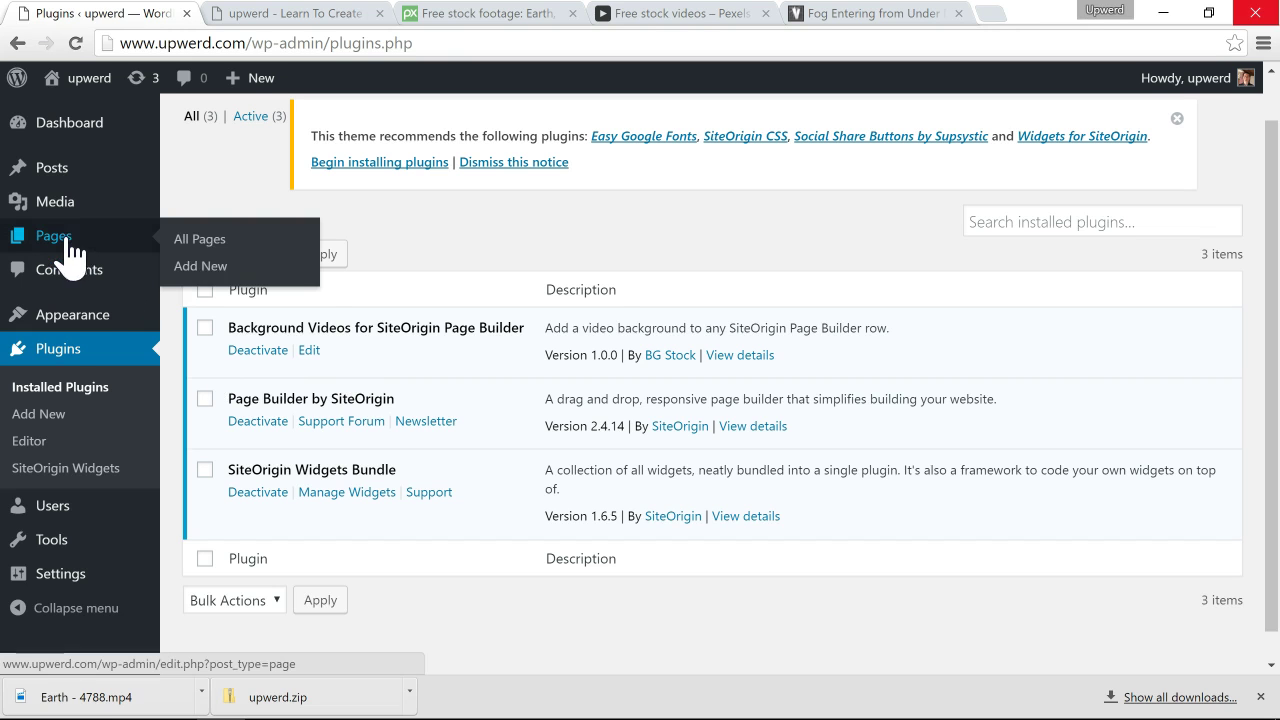
pyautogui.click(218, 242)
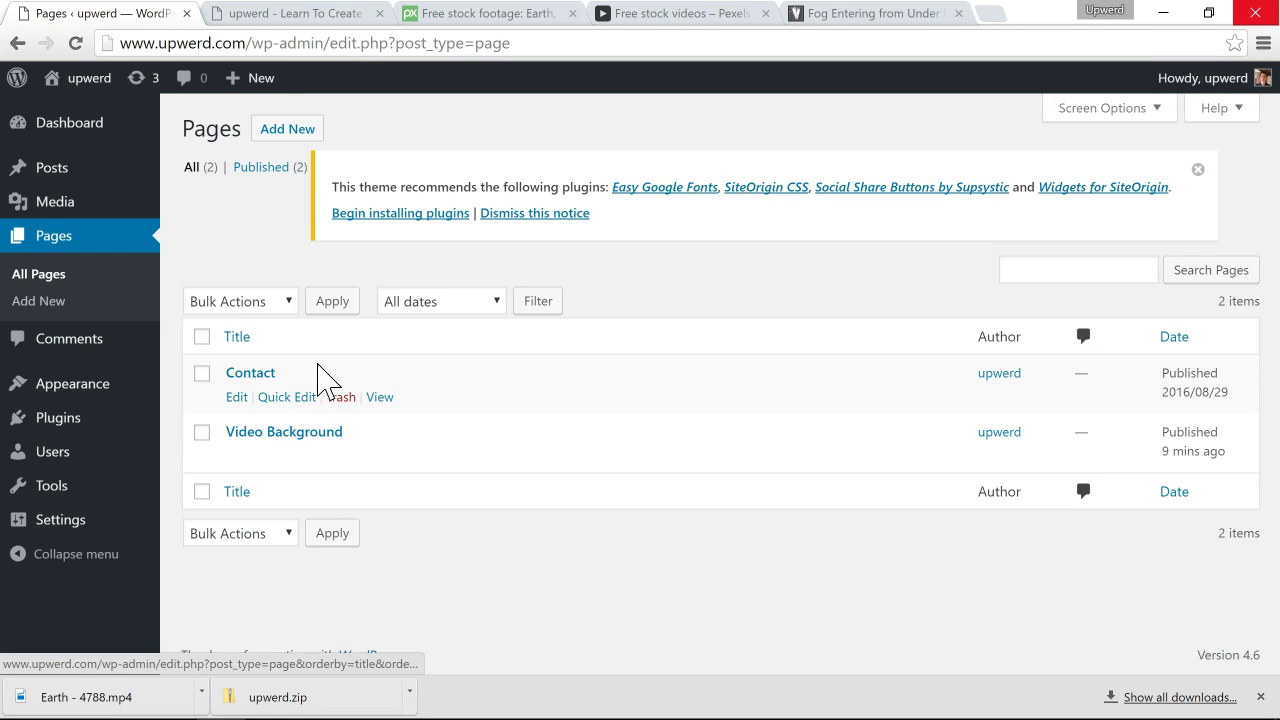
pyautogui.click(296, 431)
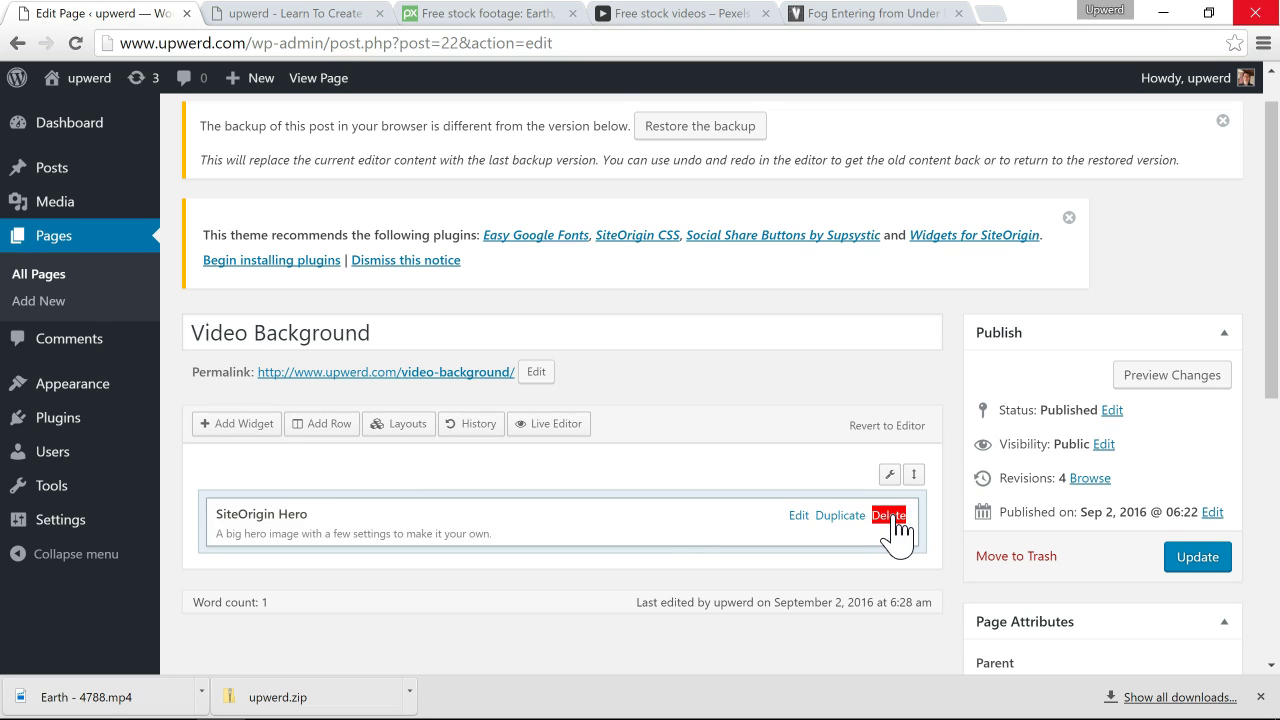
pyautogui.click(889, 515)
# Step: Open the empty row for editing and expand its Background Video style settings
pyautogui.scroll(-1, 903, 532)
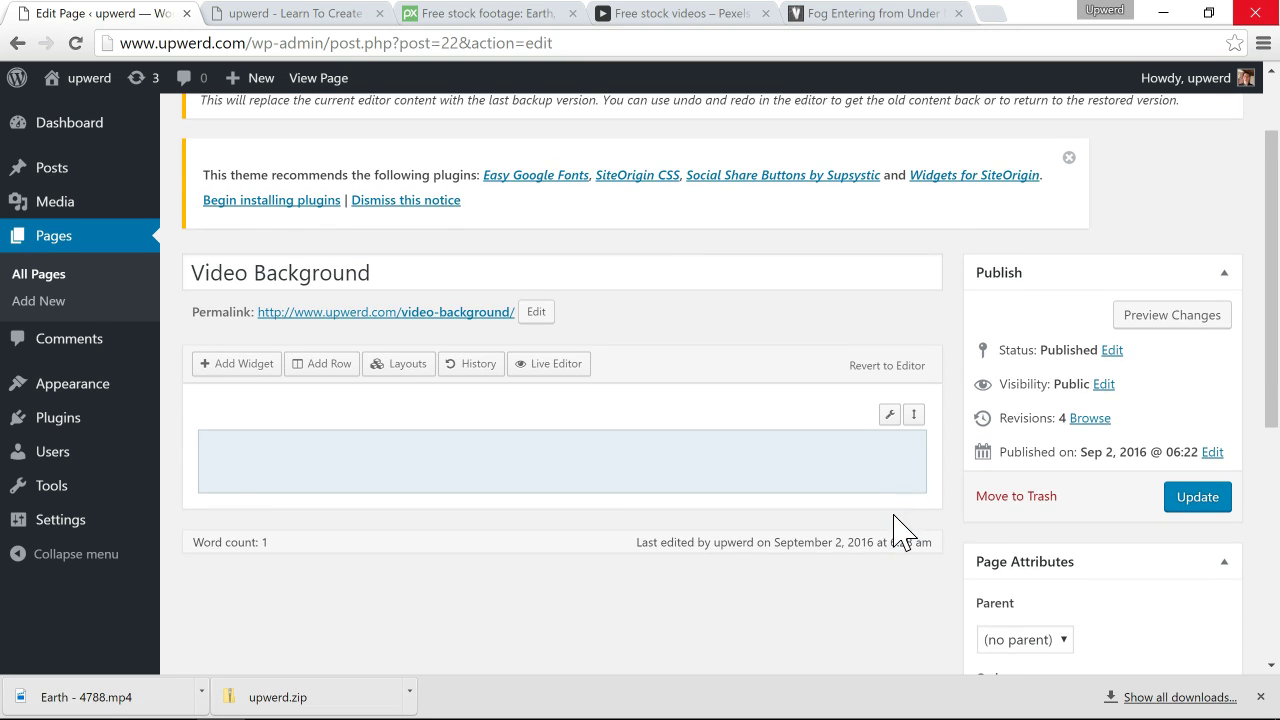
pyautogui.moveTo(888, 425)
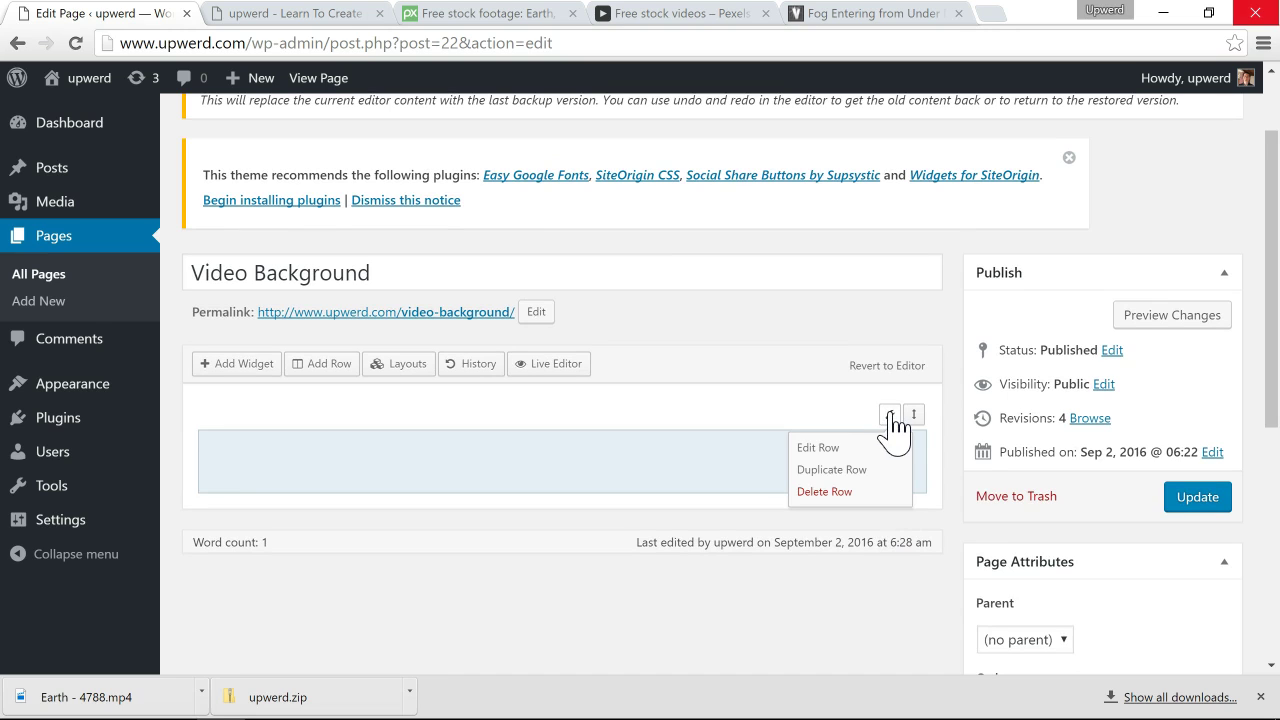
pyautogui.click(830, 452)
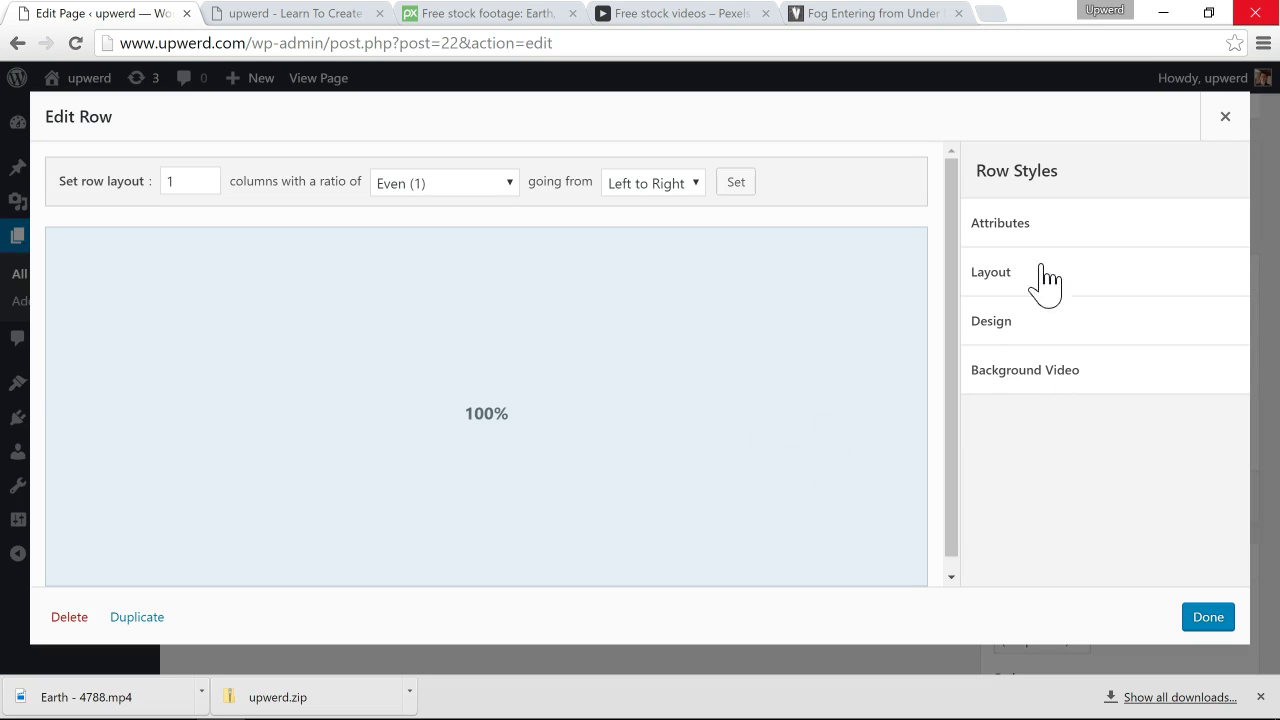
pyautogui.click(1070, 390)
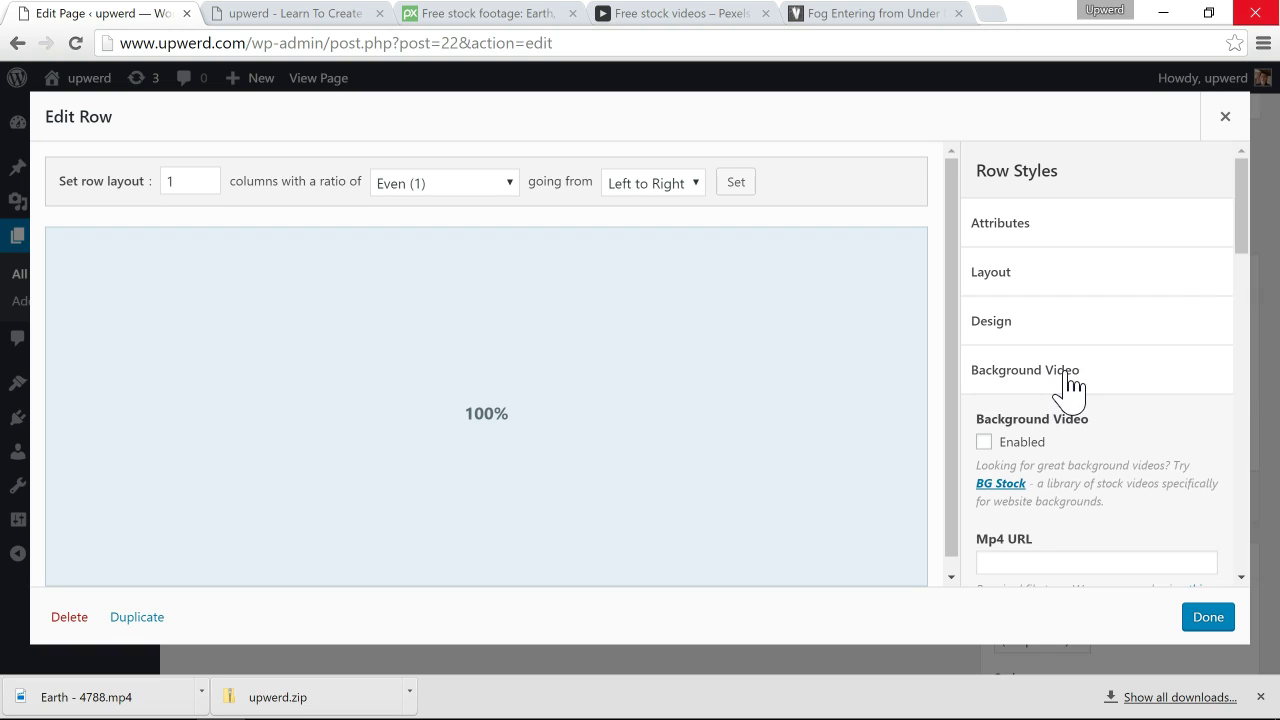
# Step: Examine the row's background video options, including the video URLs, overlay, fade-in, pause time and pause/play button settings
pyautogui.scroll(-2, 1068, 385)
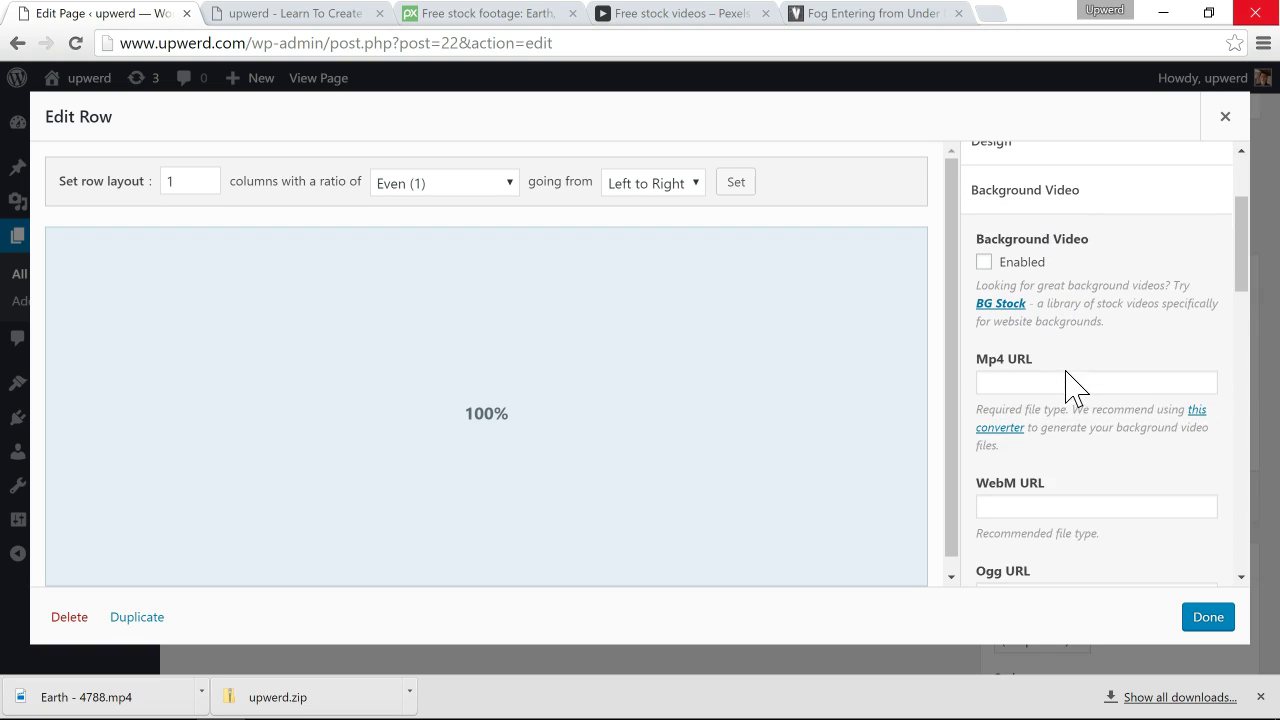
pyautogui.scroll(-1, 1068, 372)
pyautogui.scroll(1, 1072, 383)
pyautogui.scroll(-1, 1068, 385)
pyautogui.scroll(-7, 1068, 385)
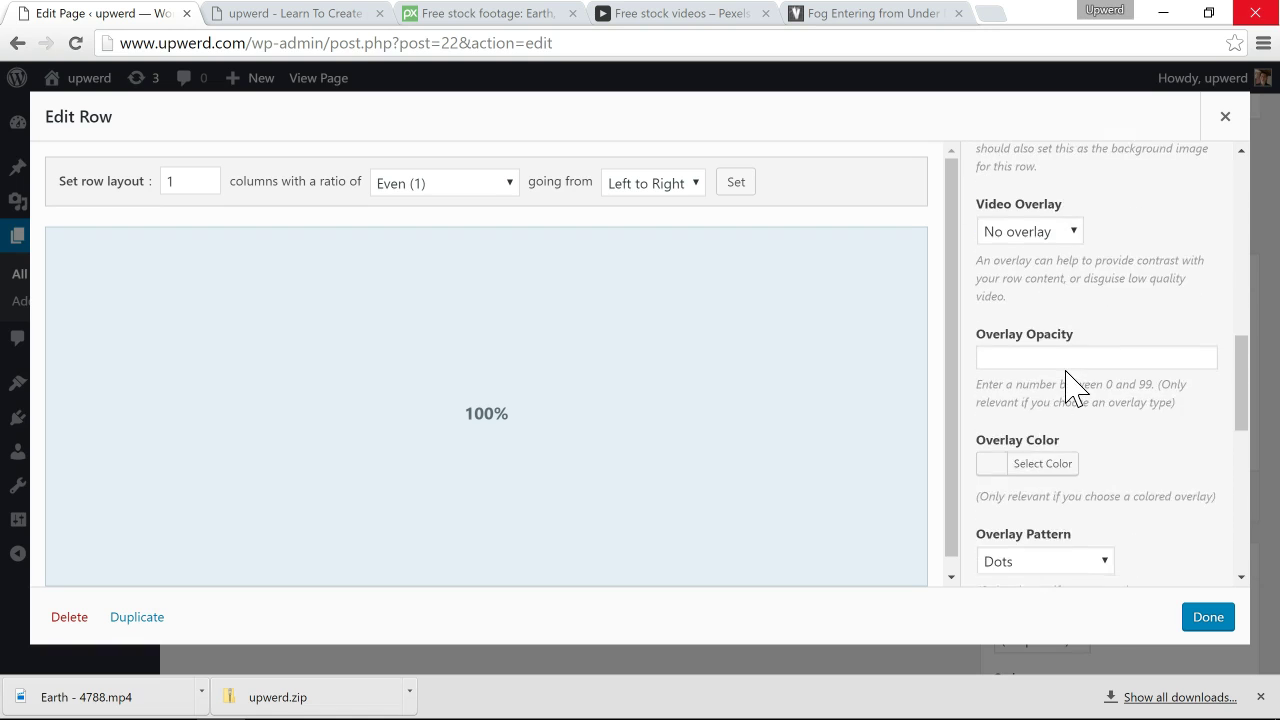
pyautogui.scroll(-5, 1068, 385)
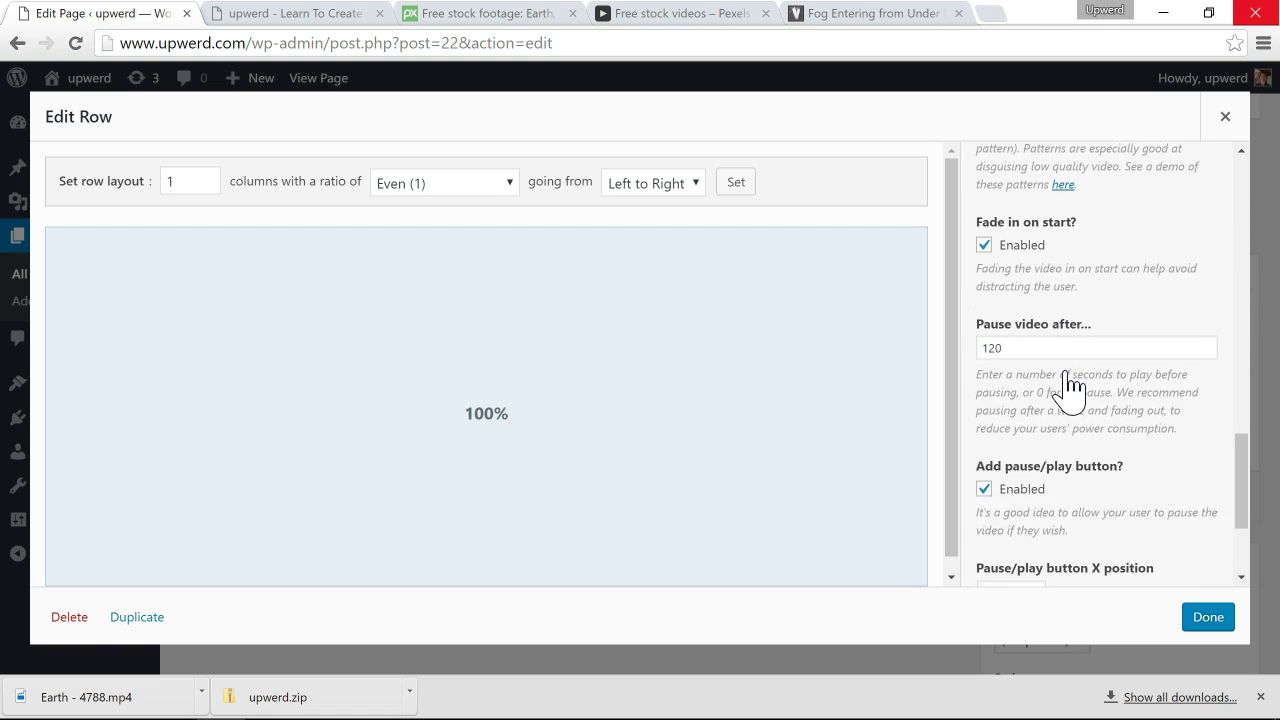
pyautogui.scroll(-1, 1070, 386)
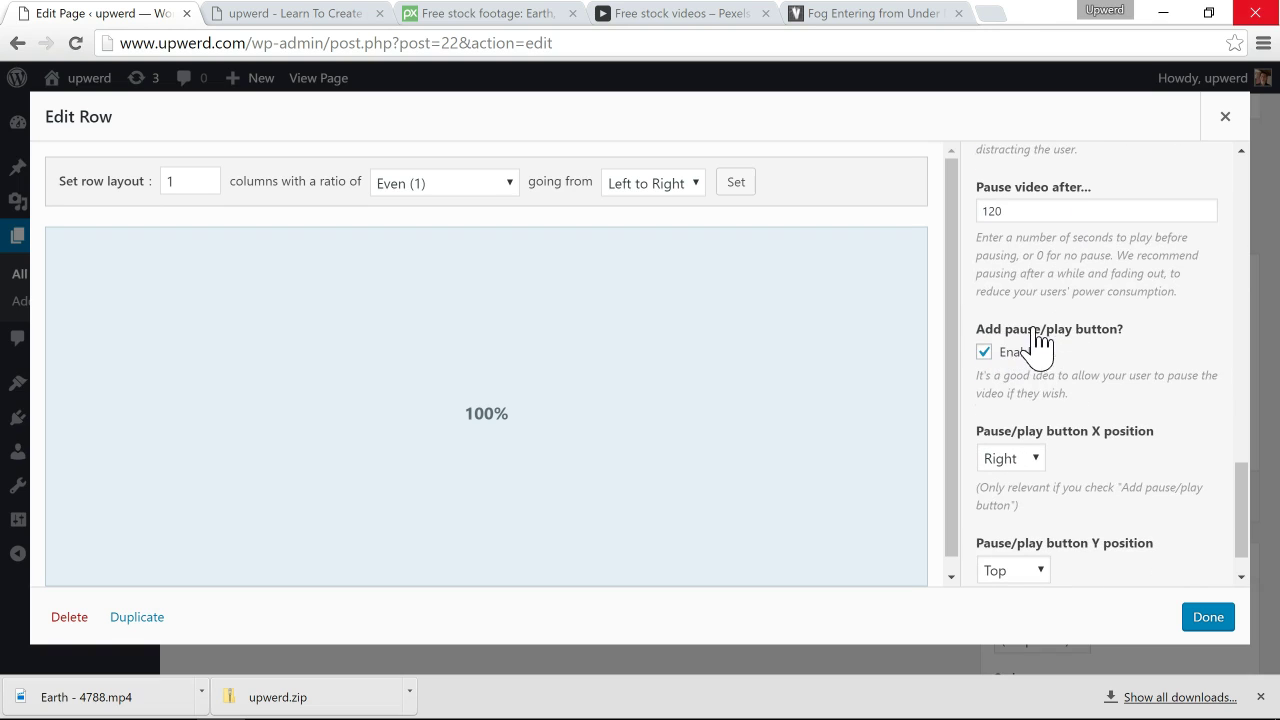
pyautogui.scroll(1, 1070, 345)
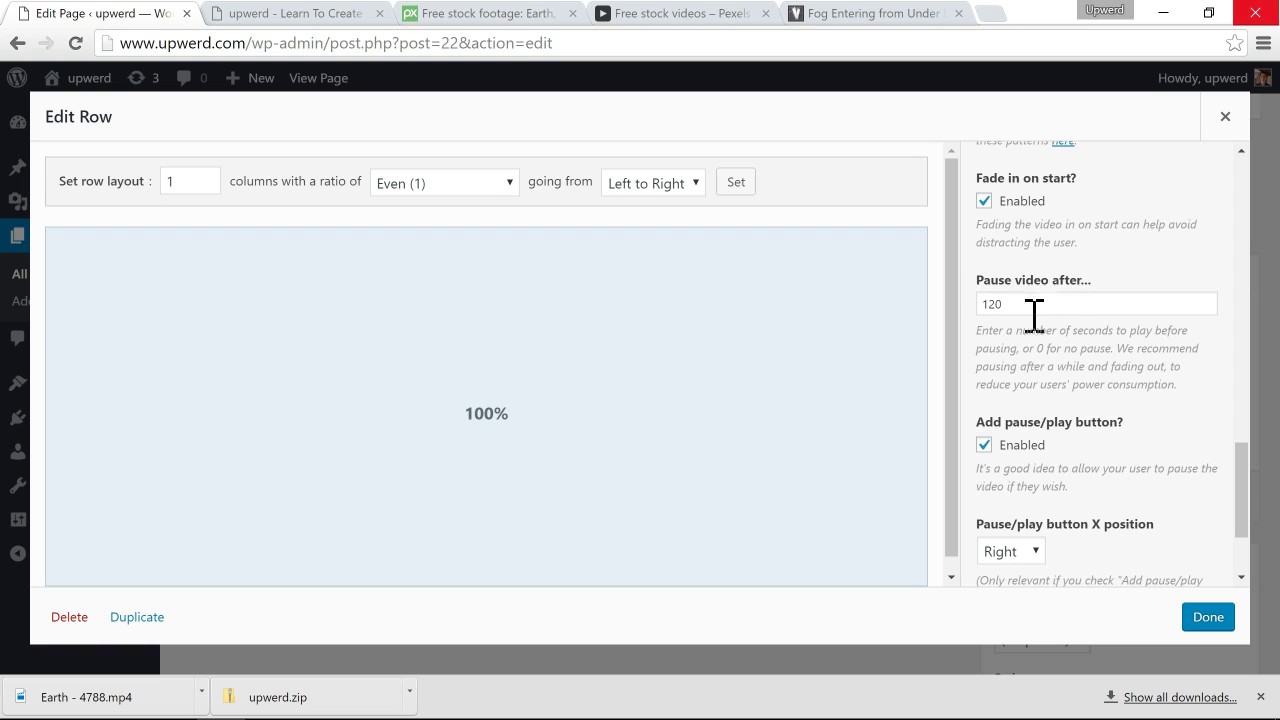
# Step: Close the row settings without changing them and go to the Media Library
pyautogui.scroll(7, 1062, 355)
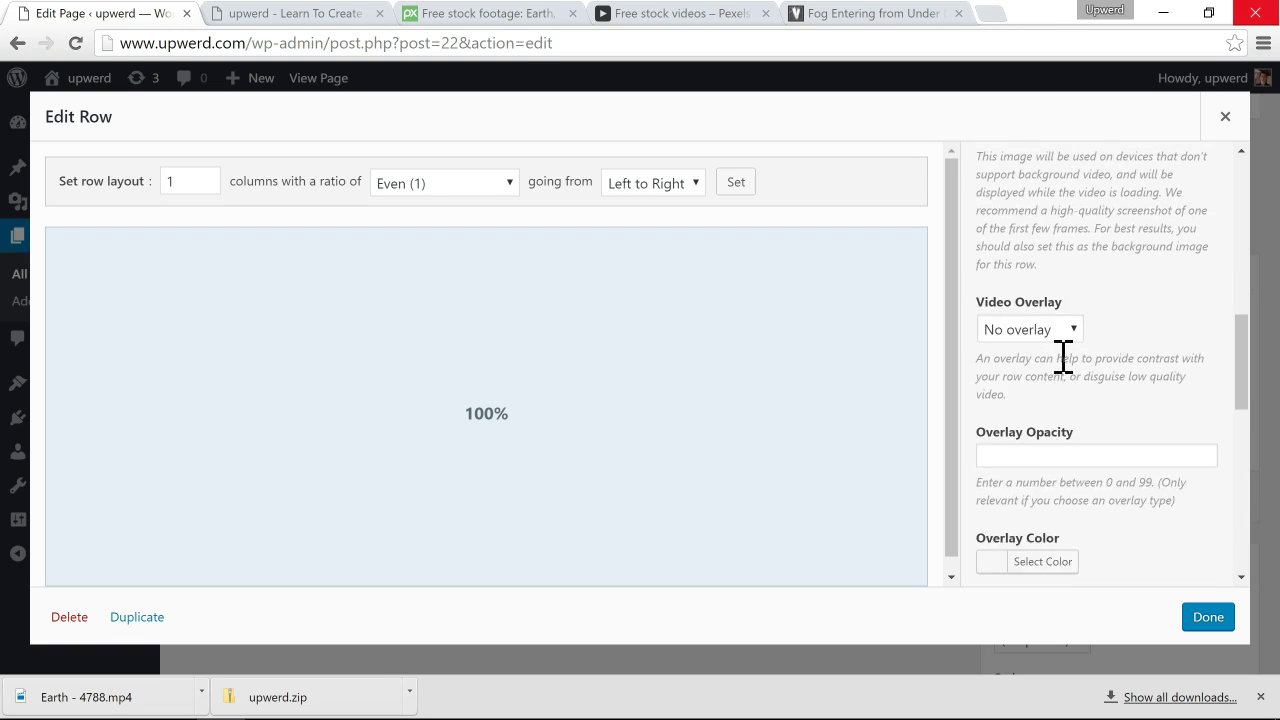
pyautogui.scroll(5, 1062, 355)
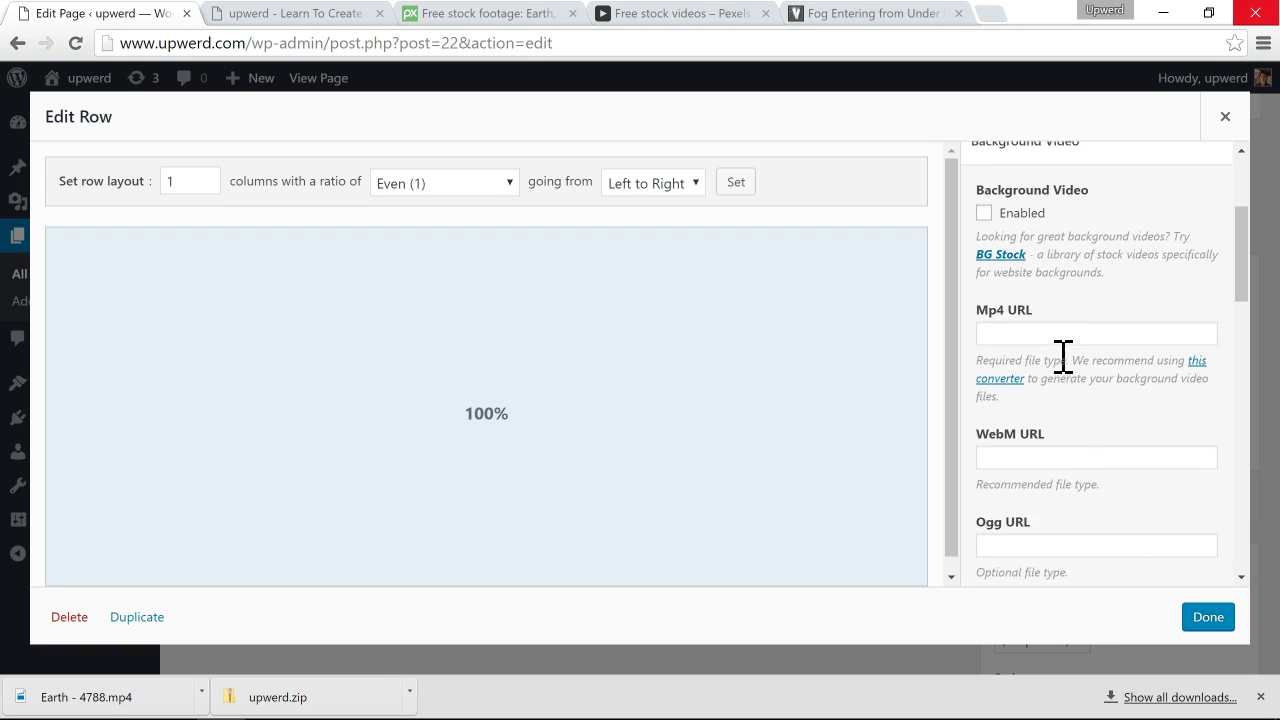
pyautogui.scroll(-1, 1088, 528)
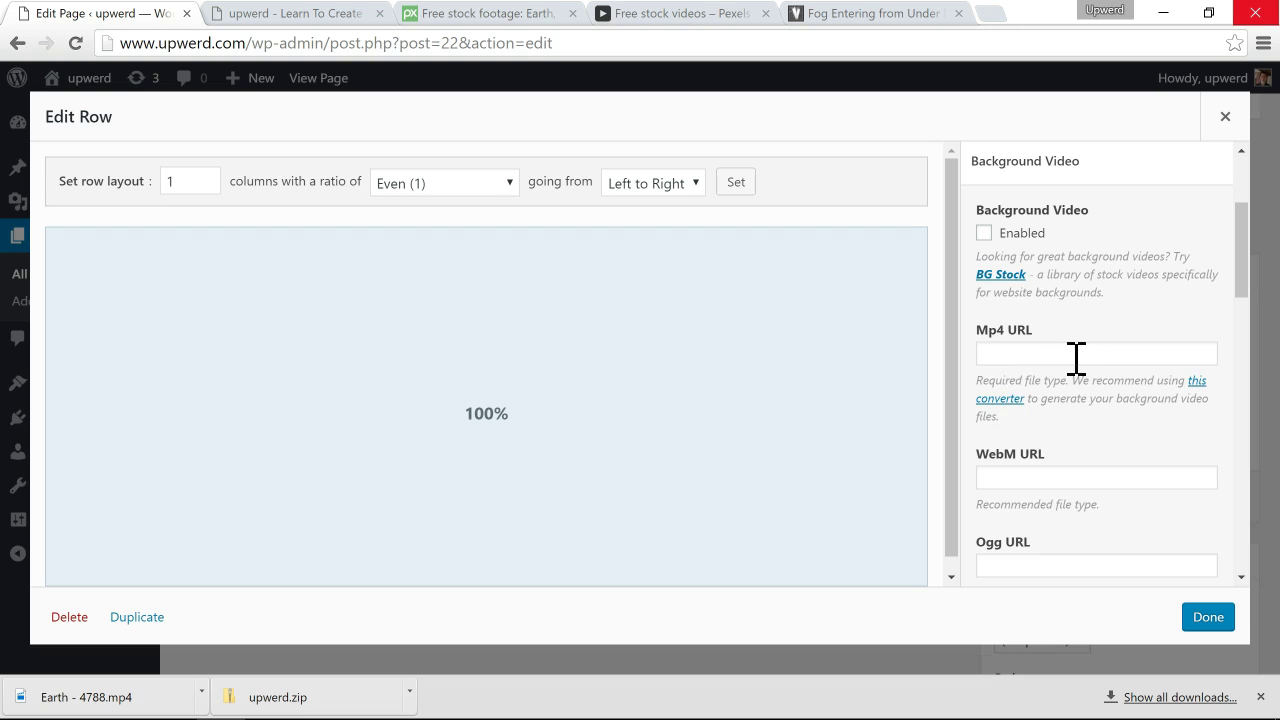
pyautogui.scroll(2, 1076, 357)
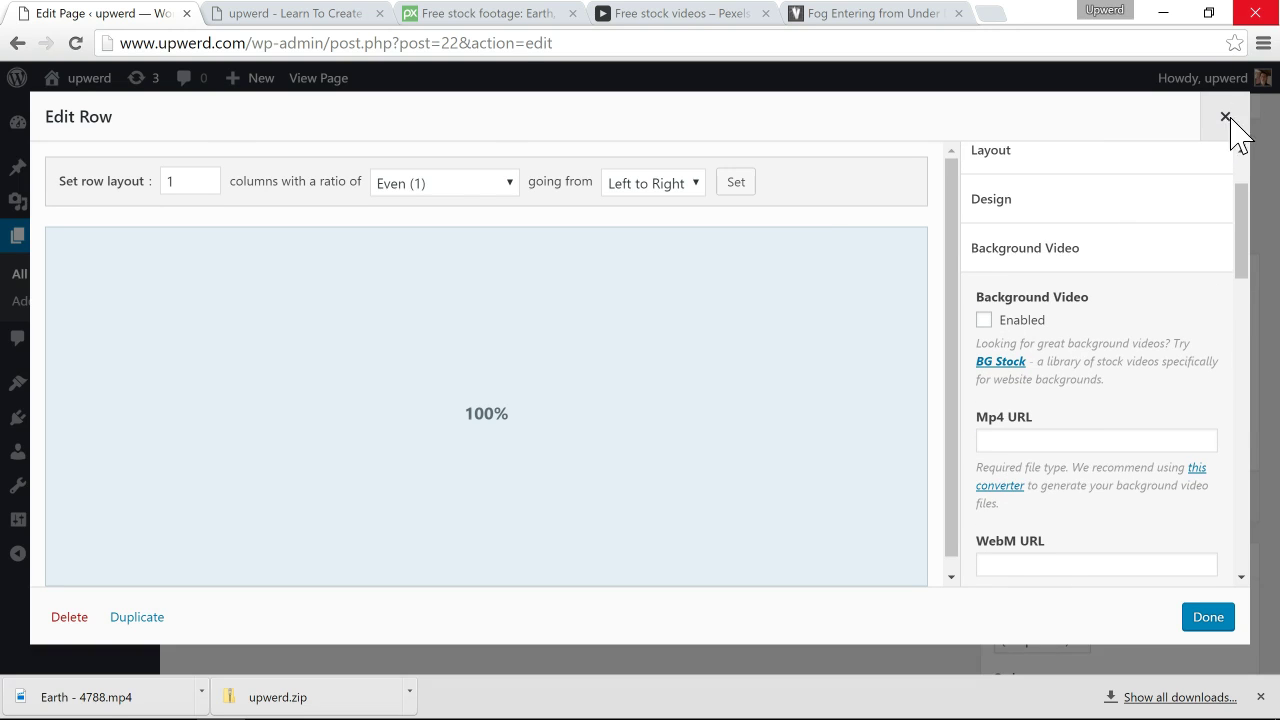
pyautogui.click(1226, 117)
pyautogui.moveTo(62, 208)
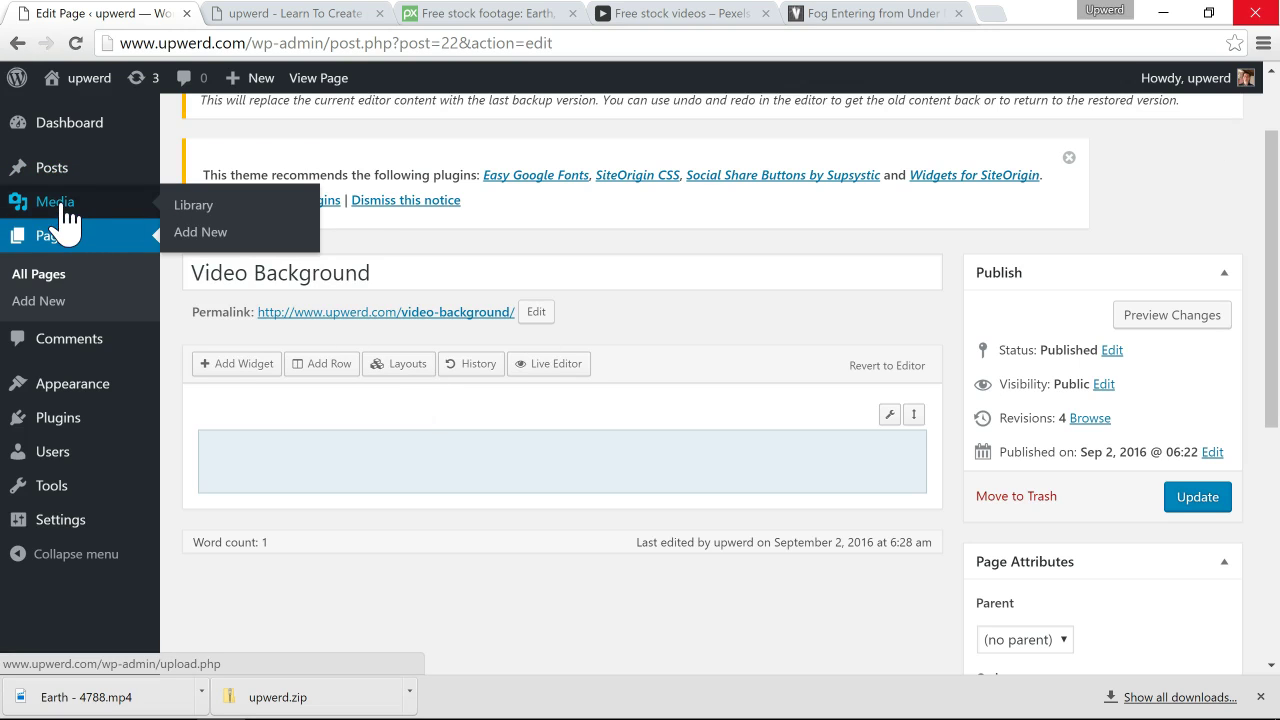
pyautogui.click(195, 206)
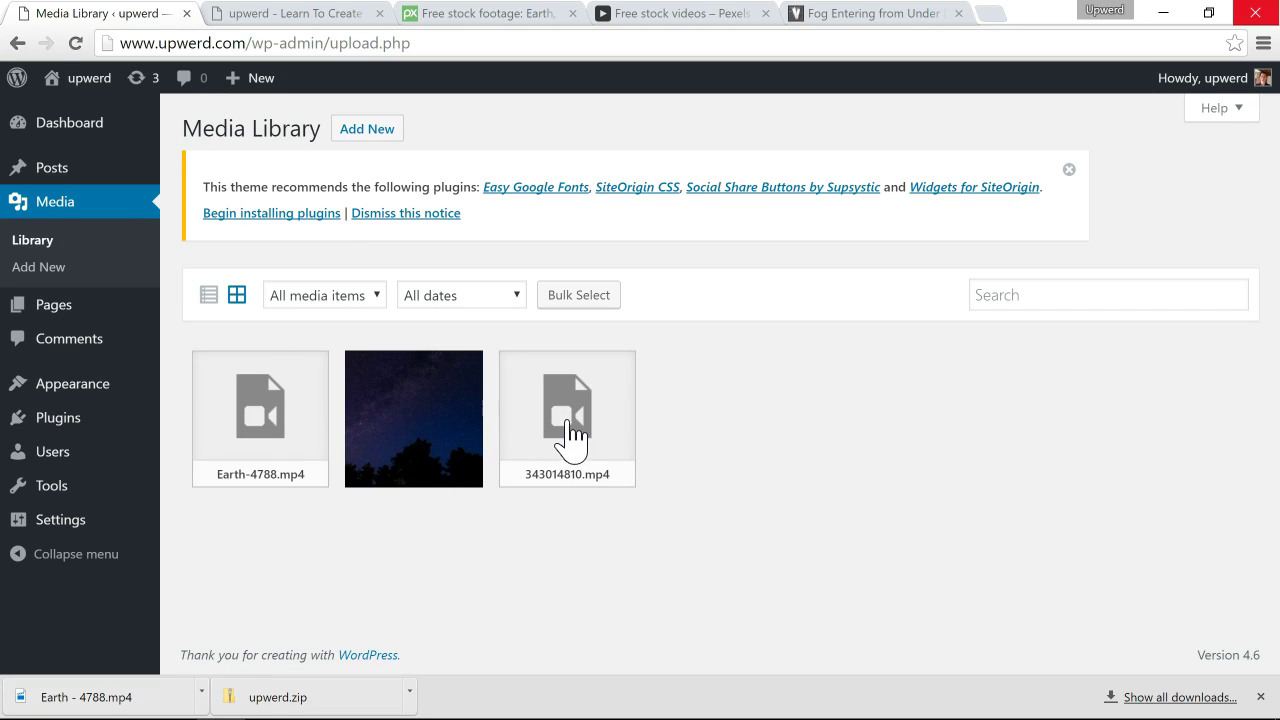
# Step: Copy the file URL of the 343014810.mp4 video from its attachment details, and close the details
pyautogui.click(574, 440)
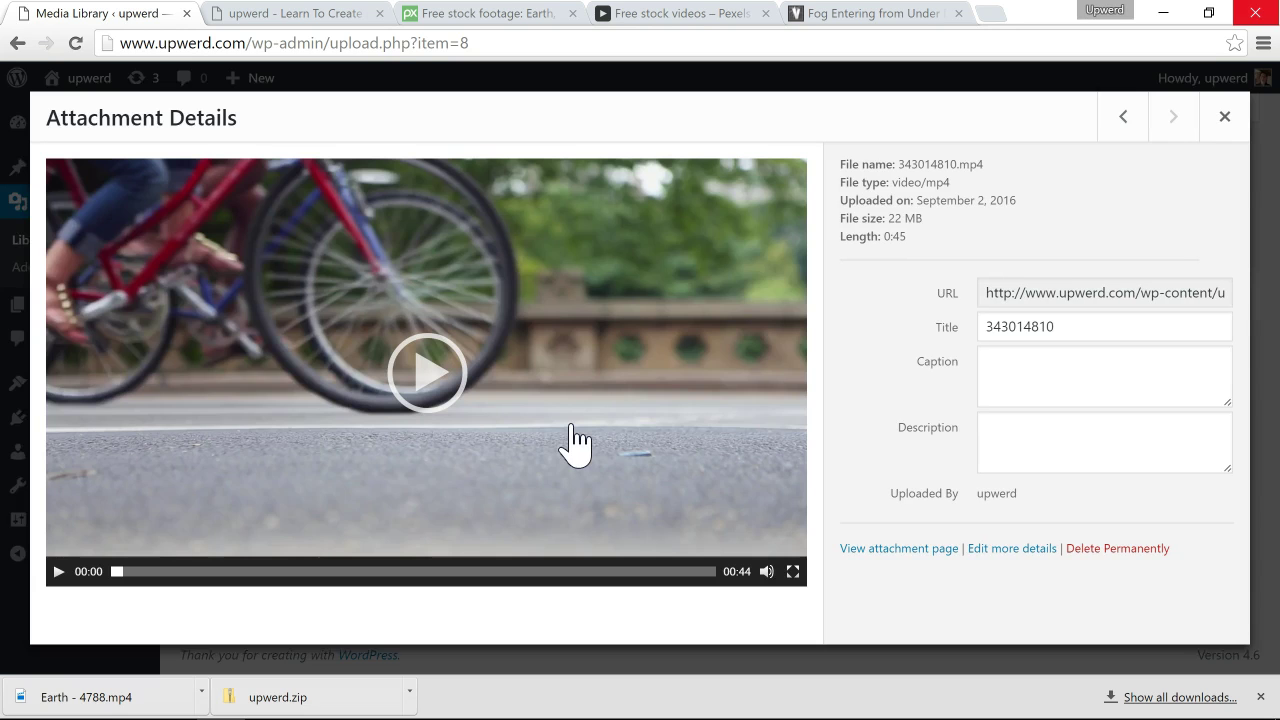
pyautogui.click(1059, 294)
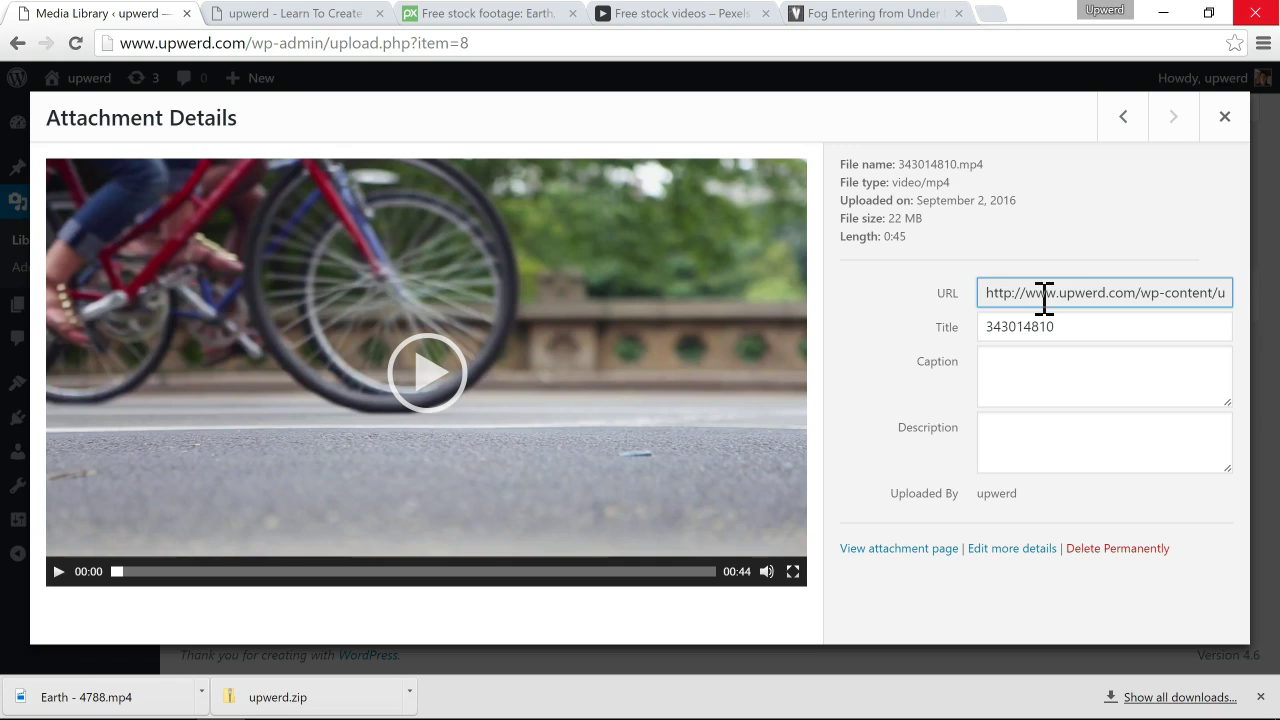
pyautogui.hotkey('ctrl', 'a')
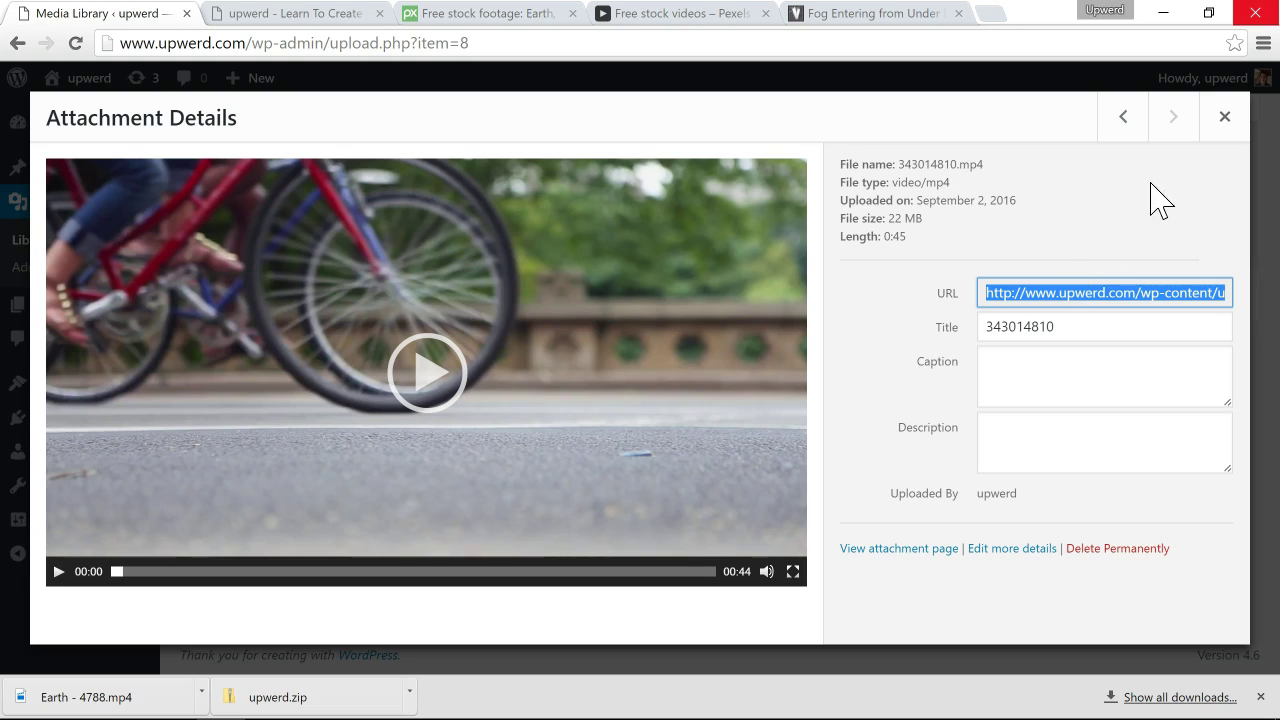
pyautogui.click(1222, 132)
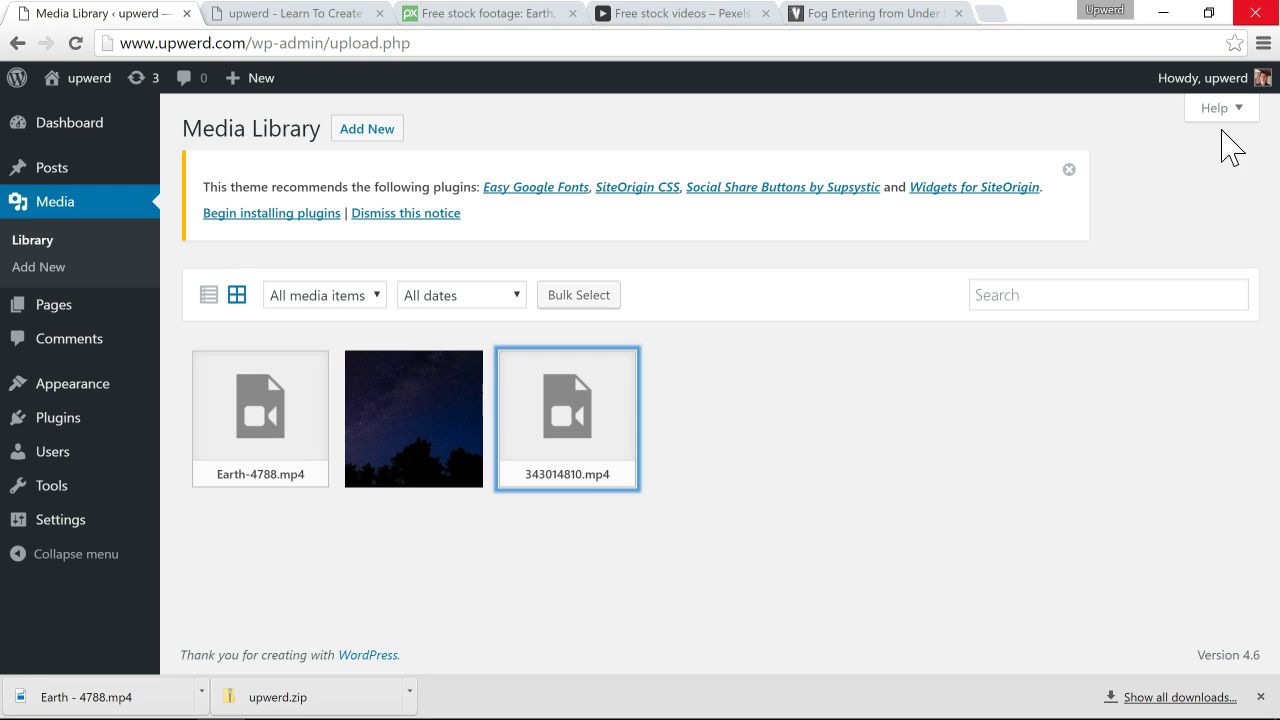
# Step: Reopen the Video Background page for editing from the pages list and delete its SiteOrigin Hero widget
pyautogui.moveTo(99, 310)
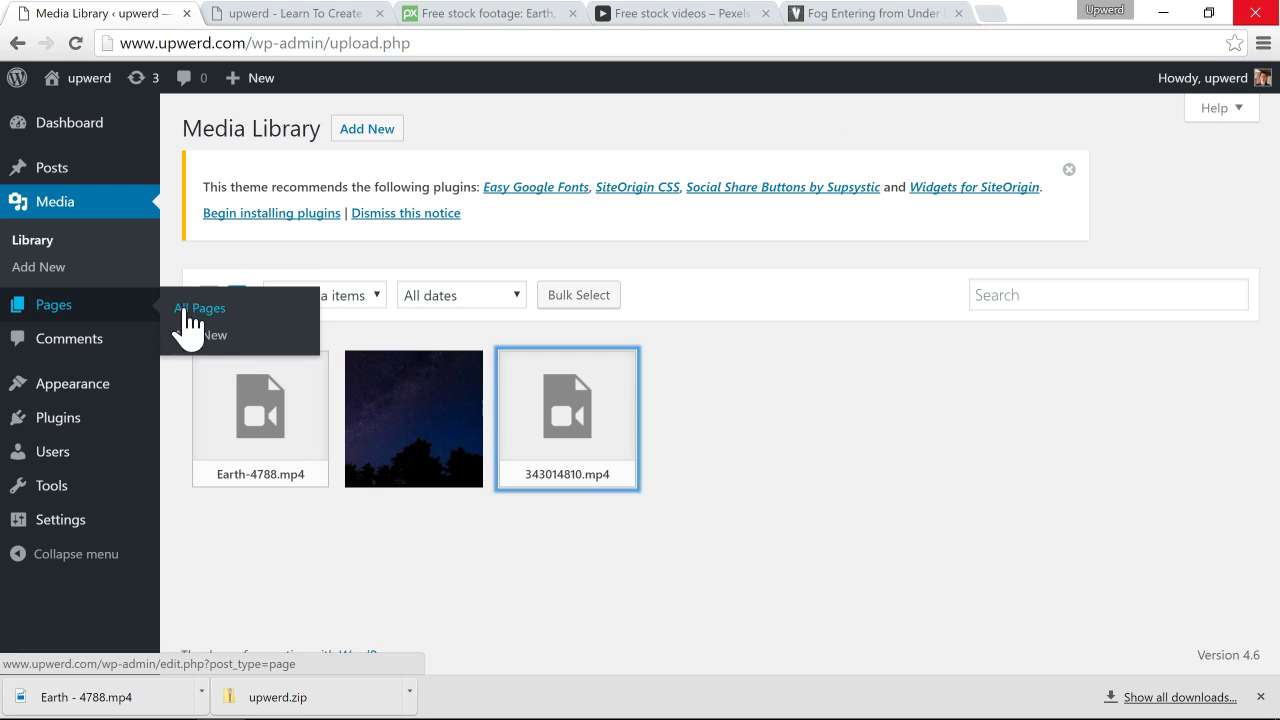
pyautogui.click(213, 312)
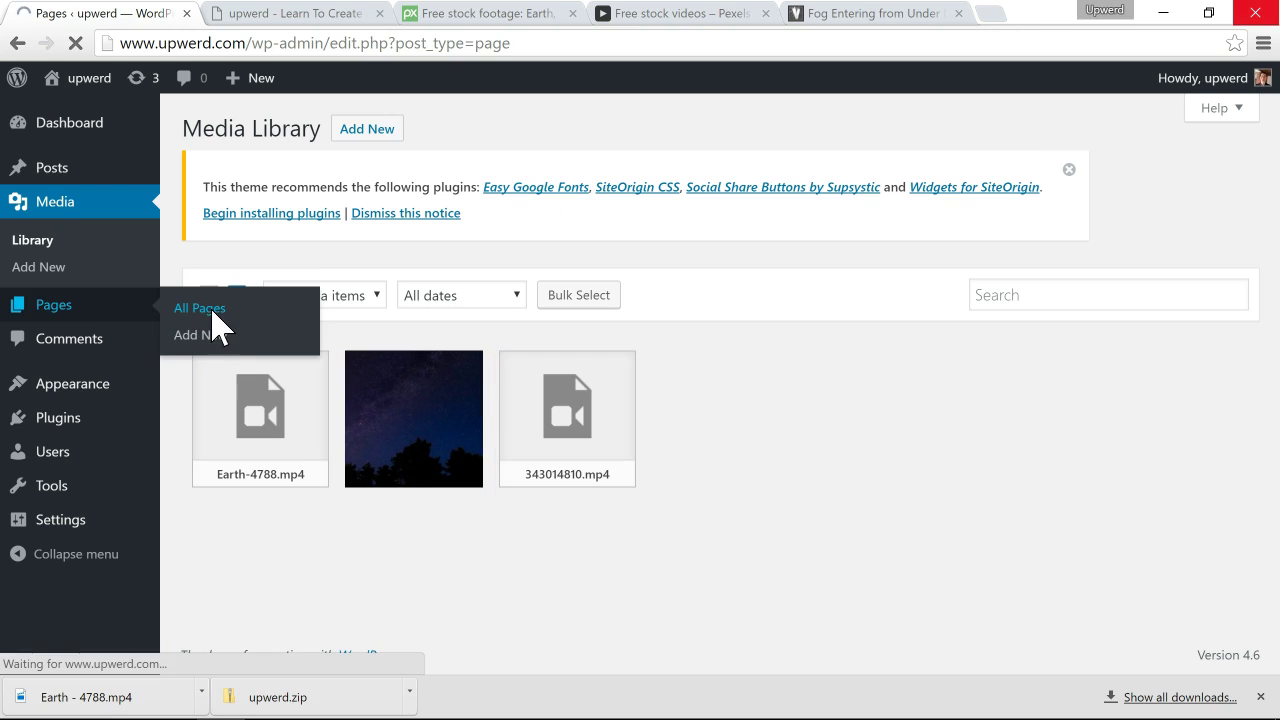
pyautogui.click(294, 435)
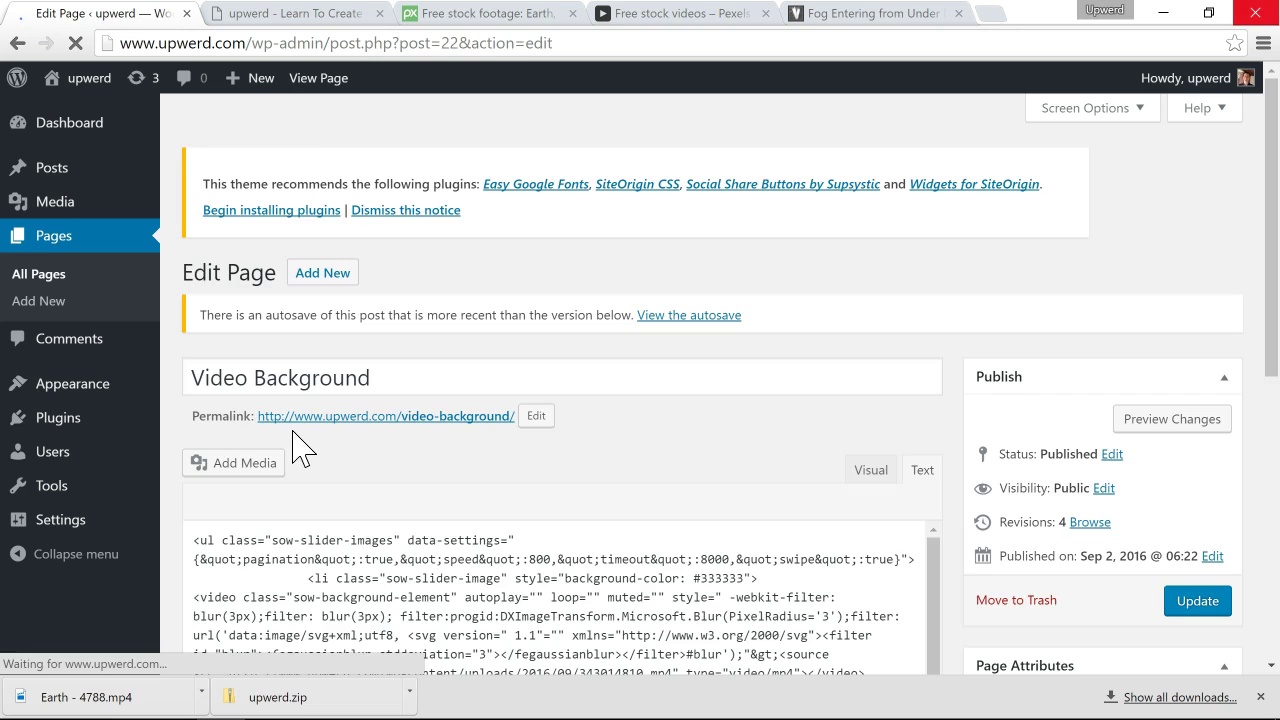
pyautogui.scroll(-2, 293, 434)
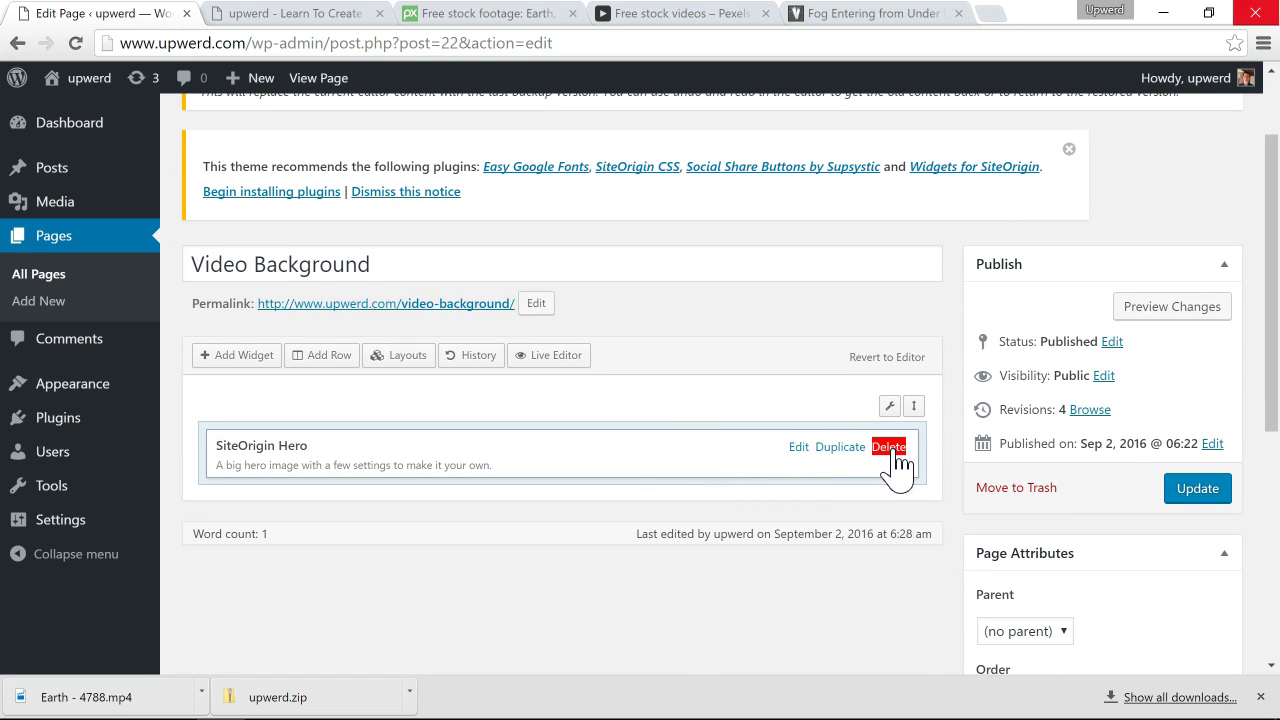
pyautogui.click(893, 450)
# Step: Open the emptied row for editing and expand its Background Video style settings
pyautogui.moveTo(890, 410)
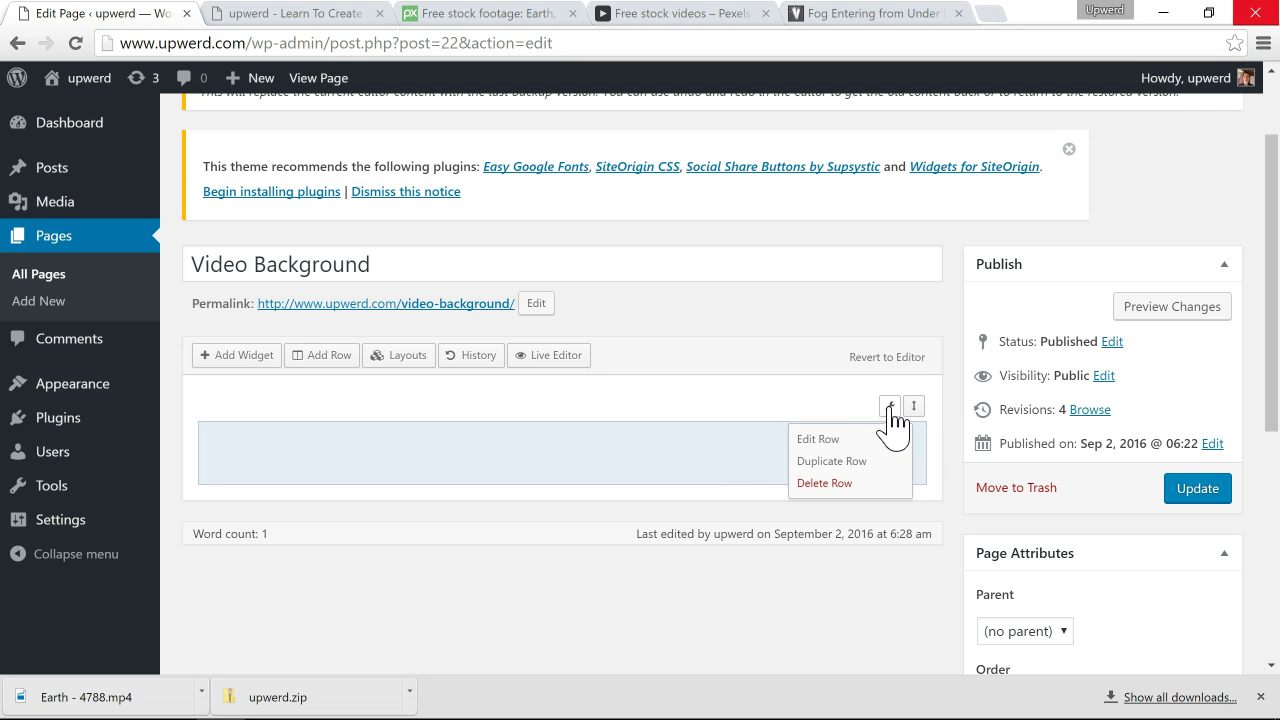
pyautogui.click(838, 442)
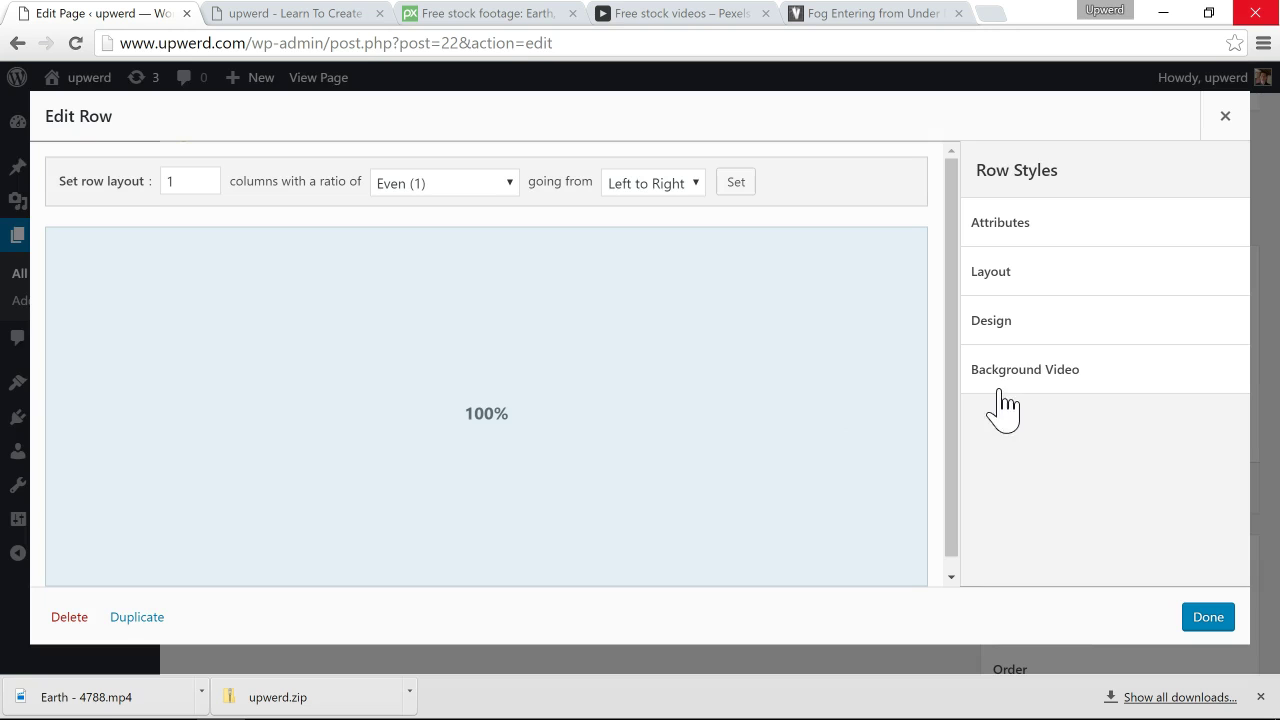
pyautogui.click(1145, 380)
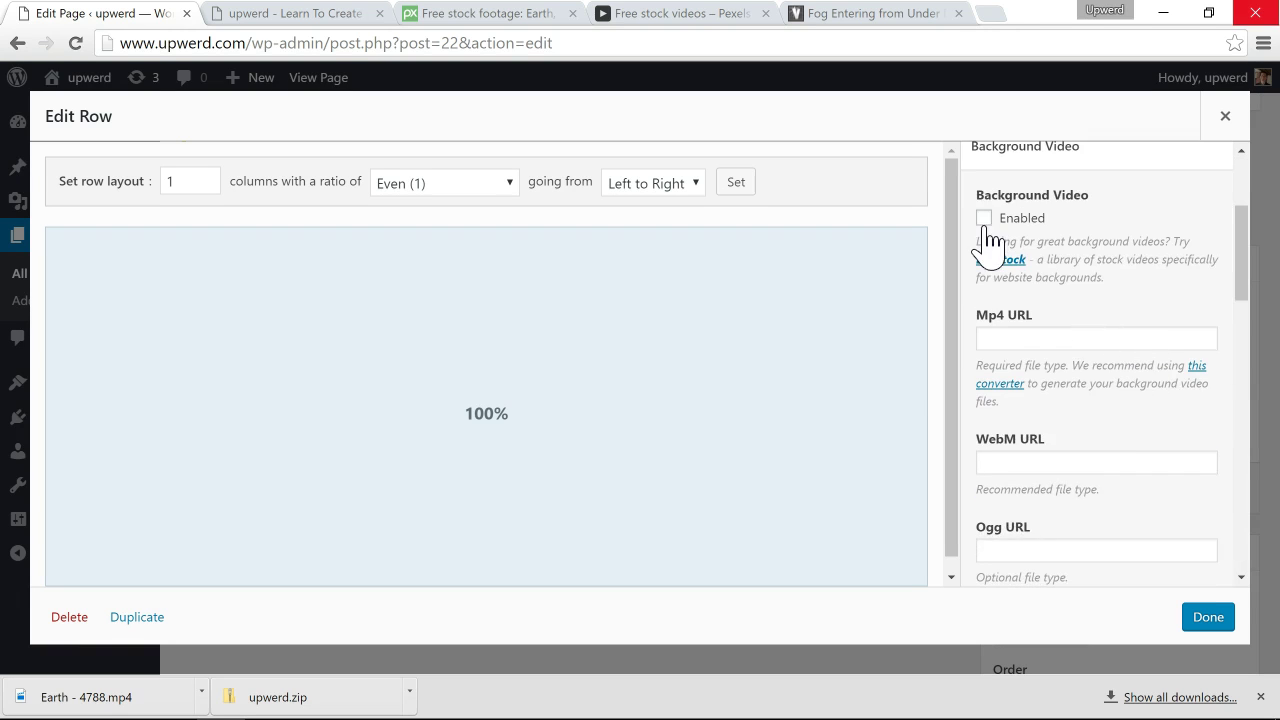
# Step: Enable the row's background video and paste the copied 343014810.mp4 link as its Mp4 URL
pyautogui.click(984, 219)
pyautogui.click(1008, 342)
pyautogui.scroll(-1, 1008, 342)
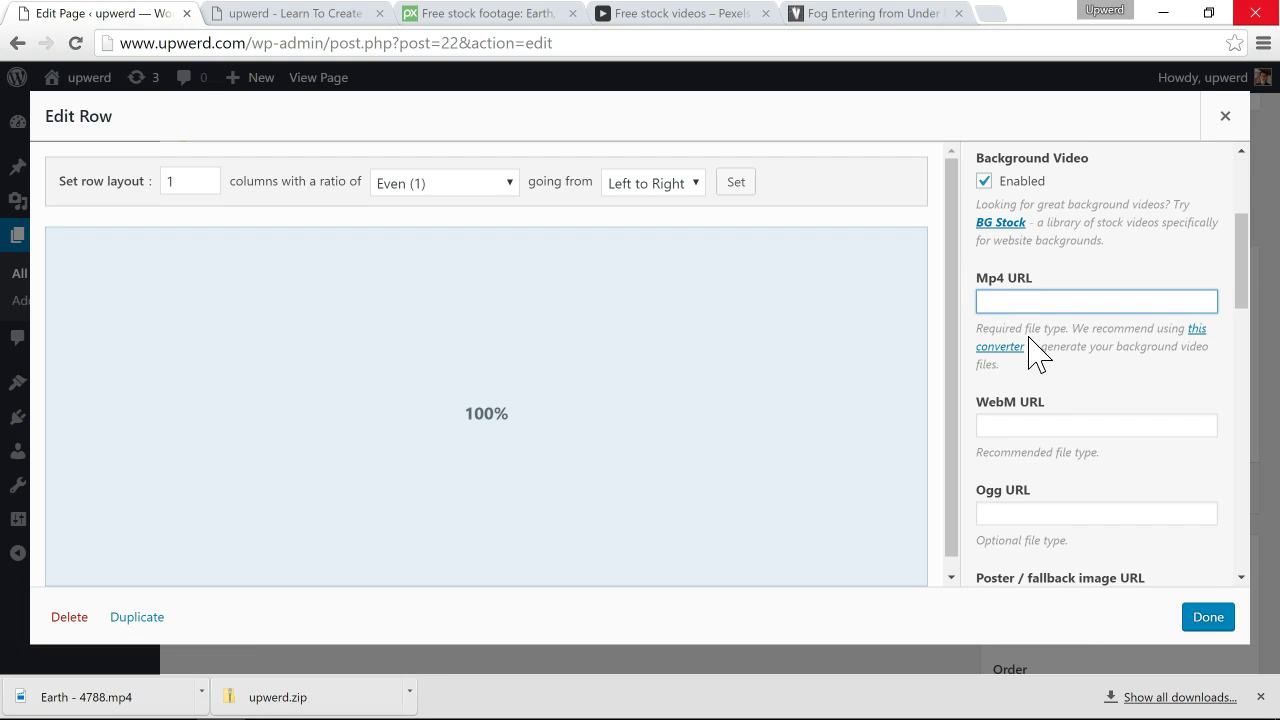
pyautogui.hotkey('ctrl', 'v')
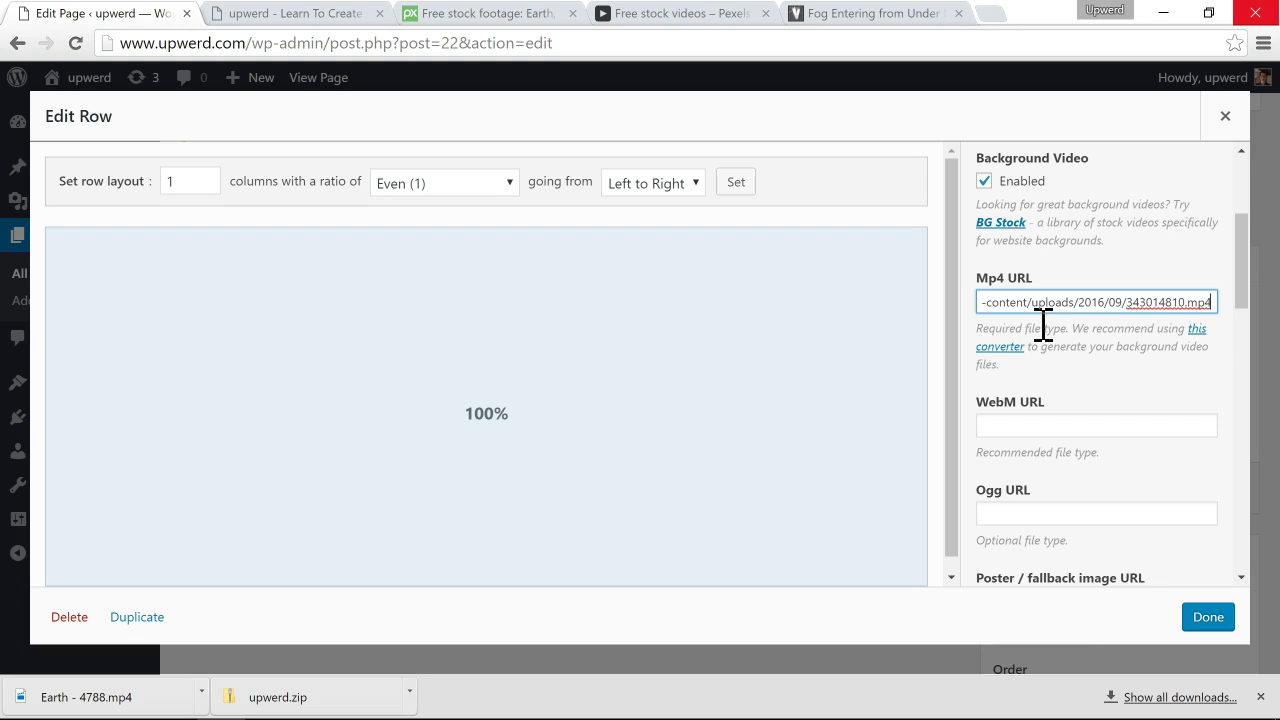
pyautogui.moveTo(1189, 302); pyautogui.dragTo(1237, 309)
pyautogui.scroll(-1, 1021, 428)
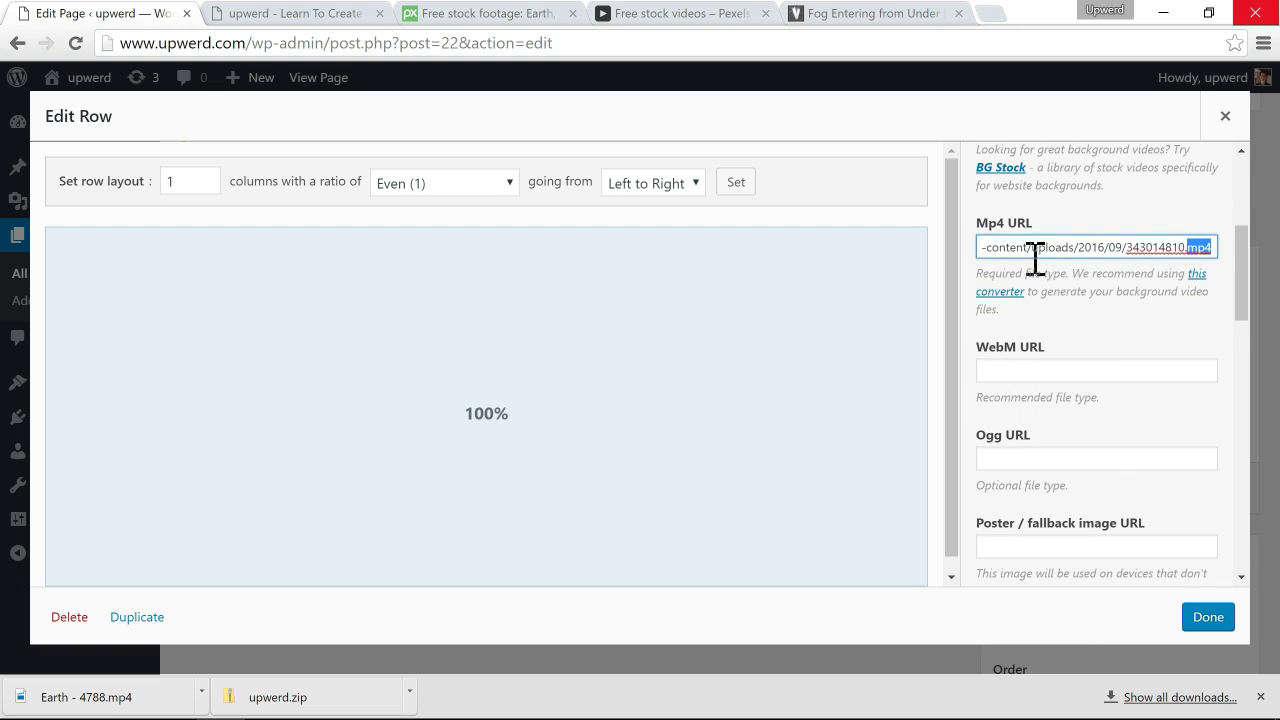
# Step: Set the row's Video Overlay to Color
pyautogui.scroll(-5, 1062, 378)
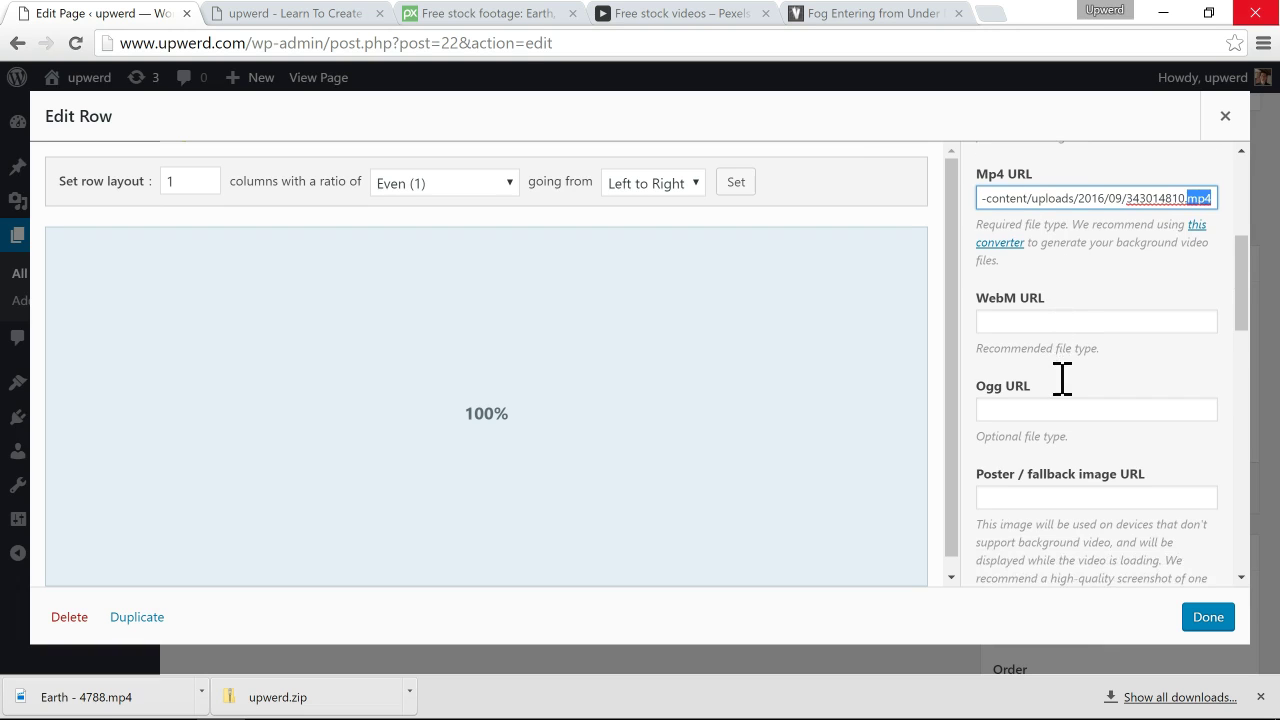
pyautogui.scroll(-4, 1062, 380)
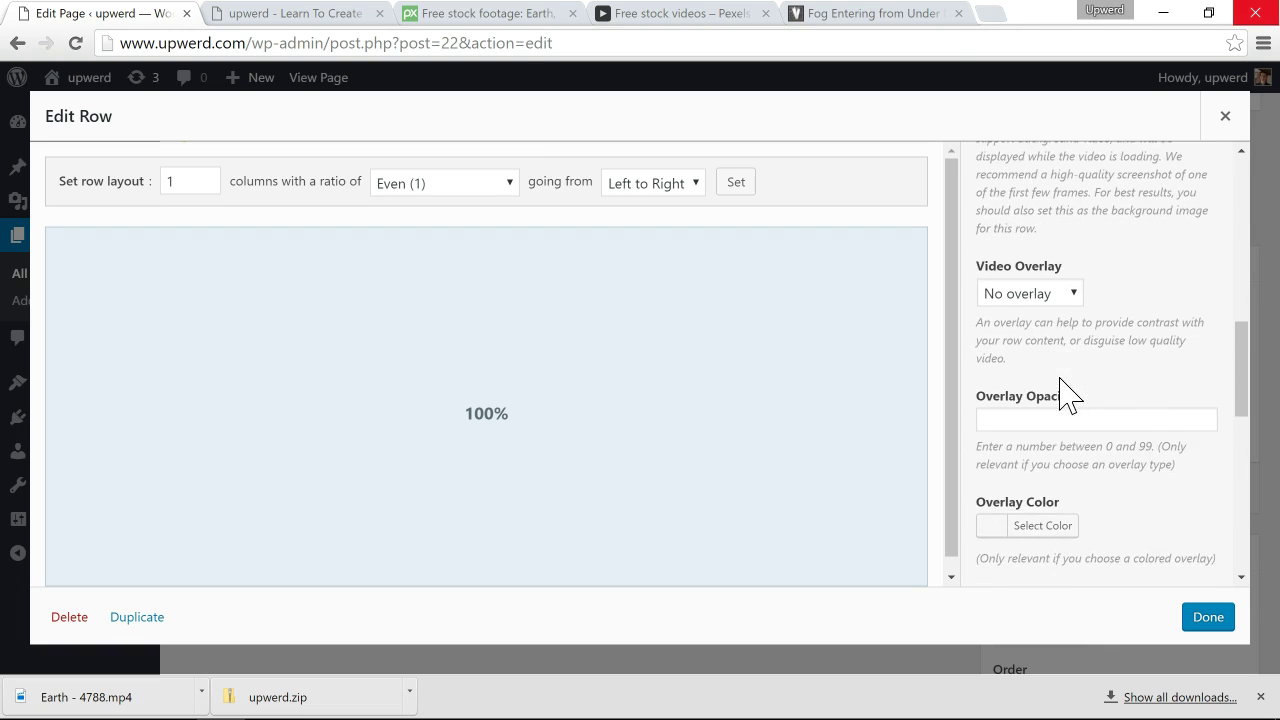
pyautogui.click(1038, 284)
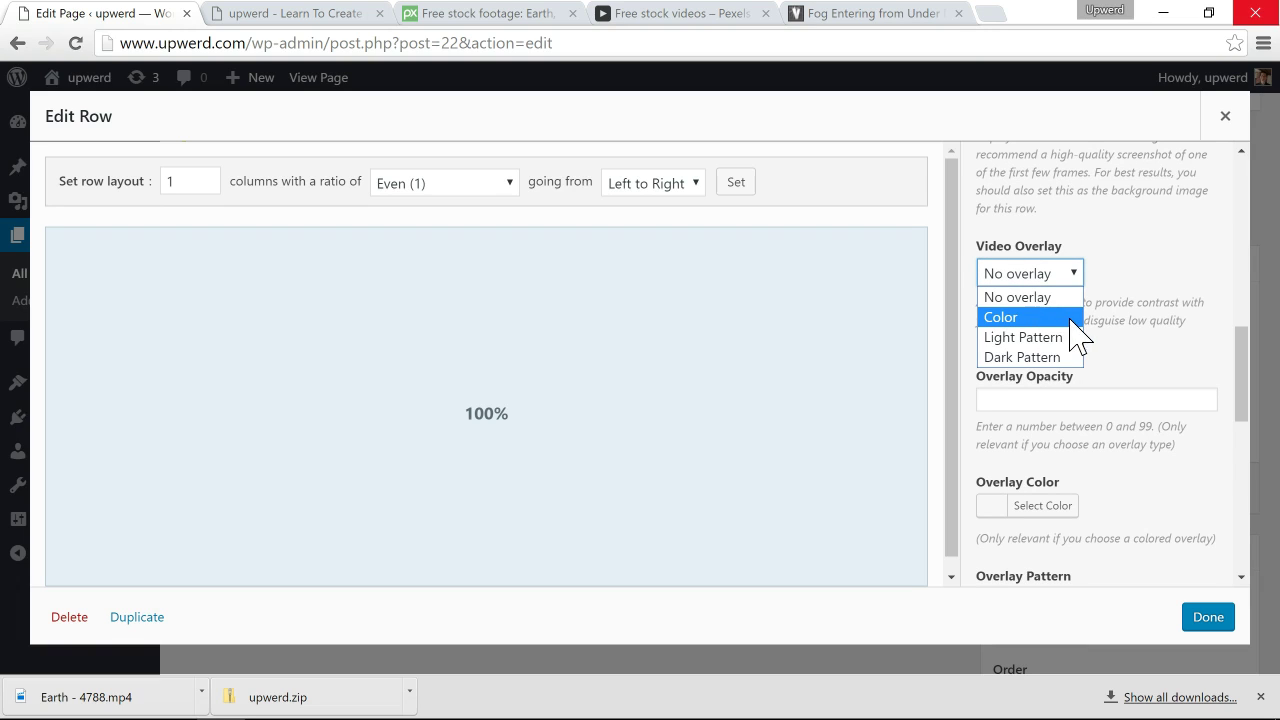
pyautogui.click(1114, 260)
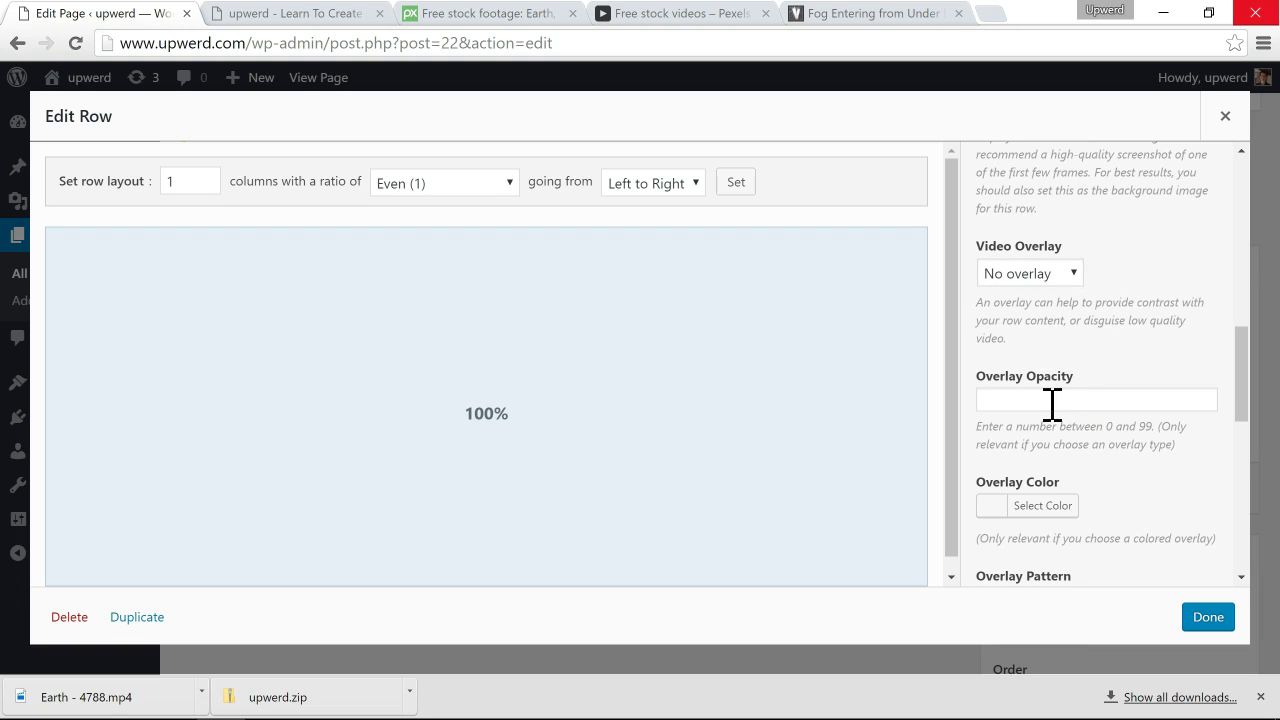
pyautogui.scroll(-1, 1052, 403)
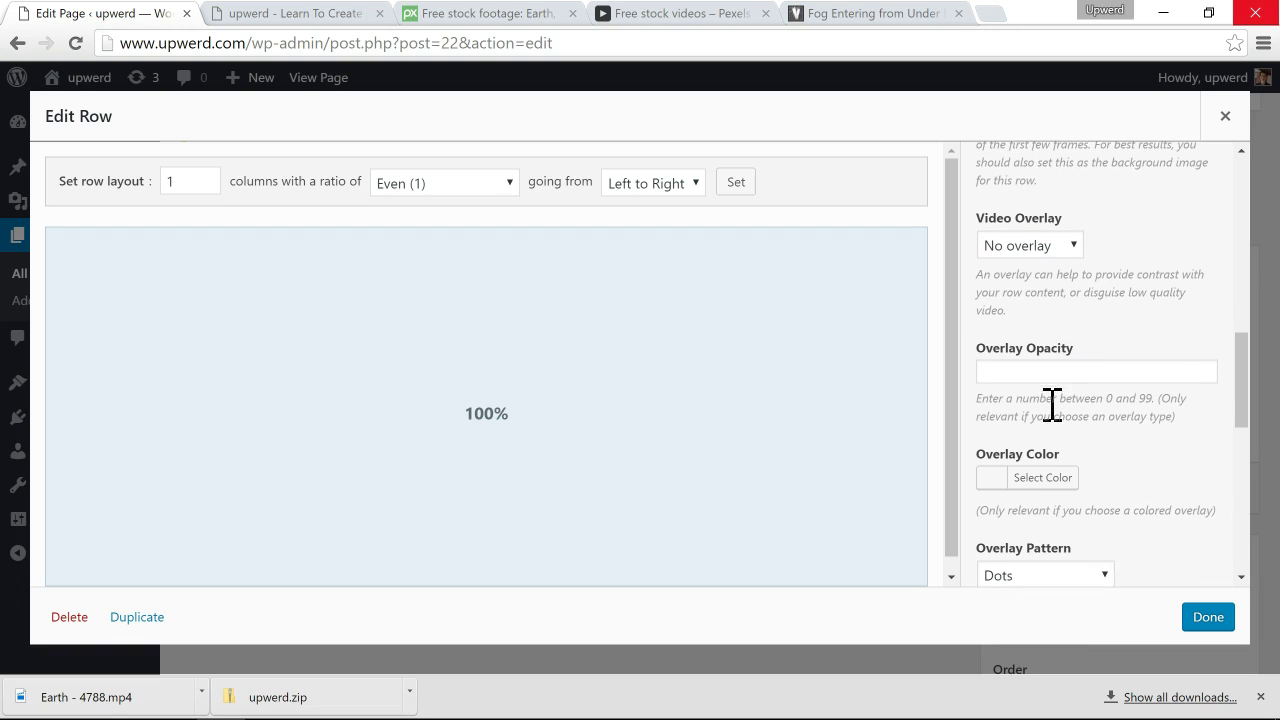
pyautogui.click(1025, 247)
pyautogui.click(1019, 293)
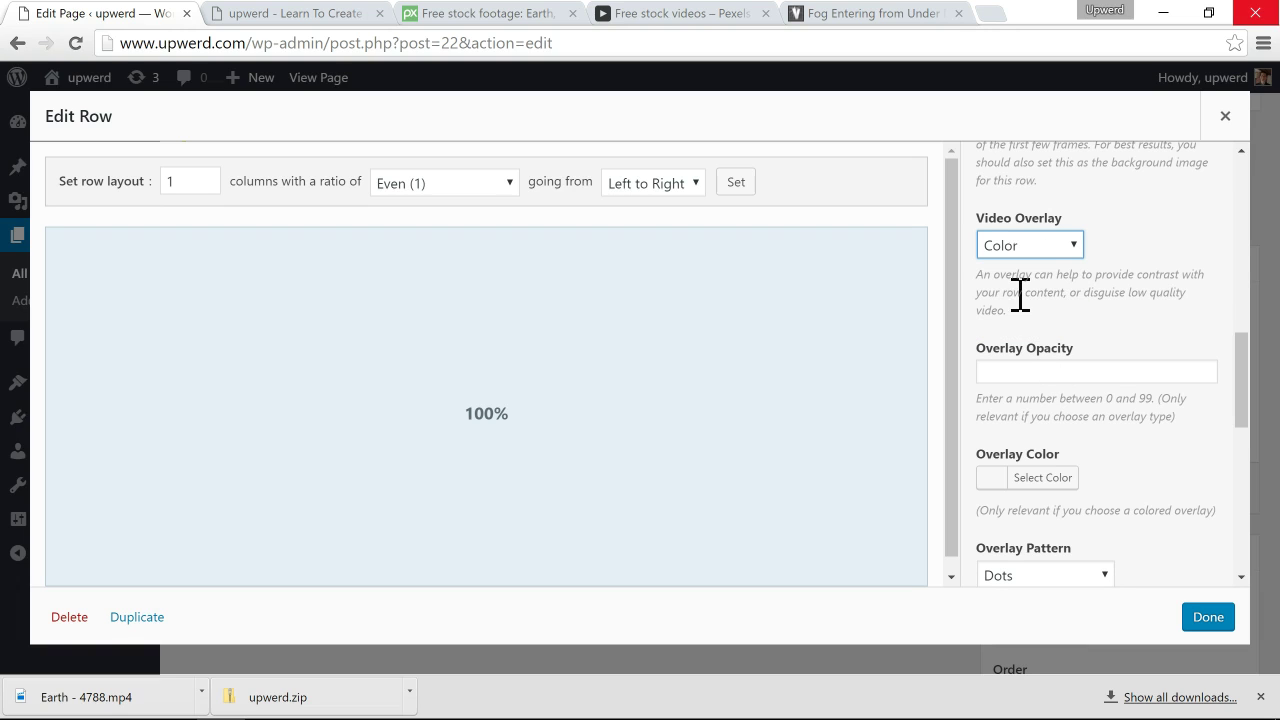
# Step: Set the row's background video to pause after 3 seconds and review the pause/play button options
pyautogui.scroll(-2, 1046, 345)
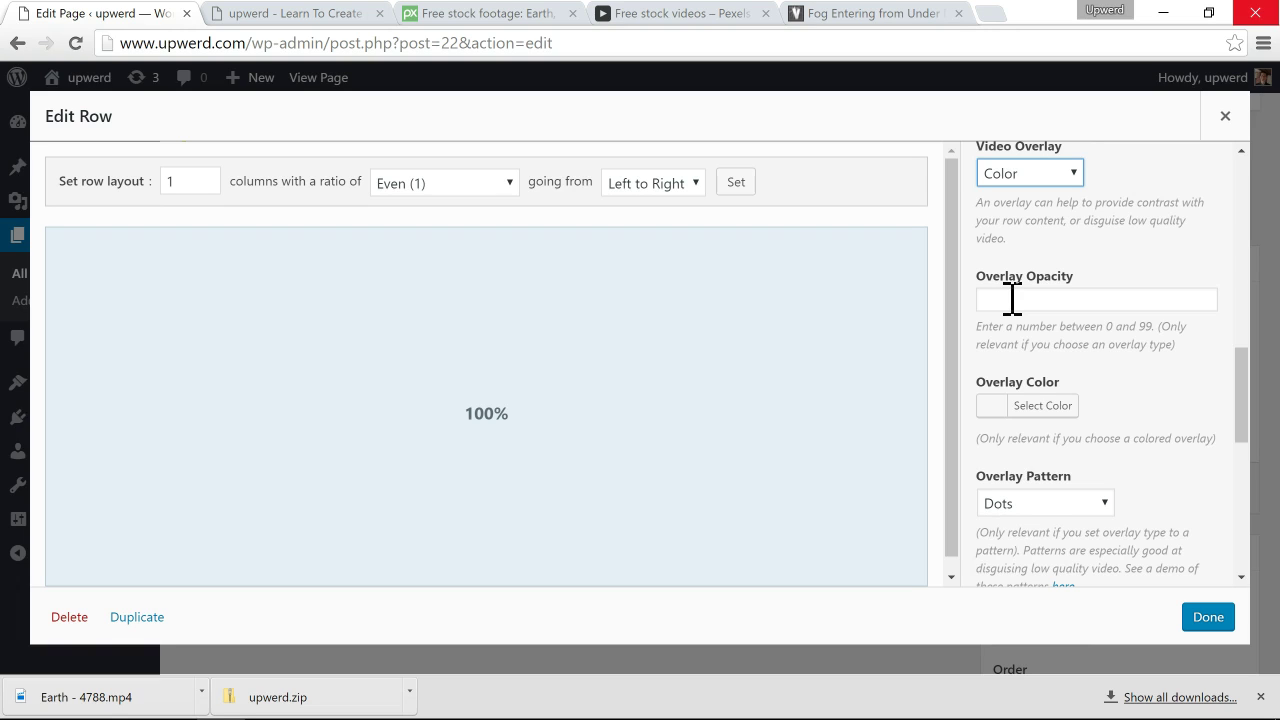
pyautogui.scroll(-3, 1050, 403)
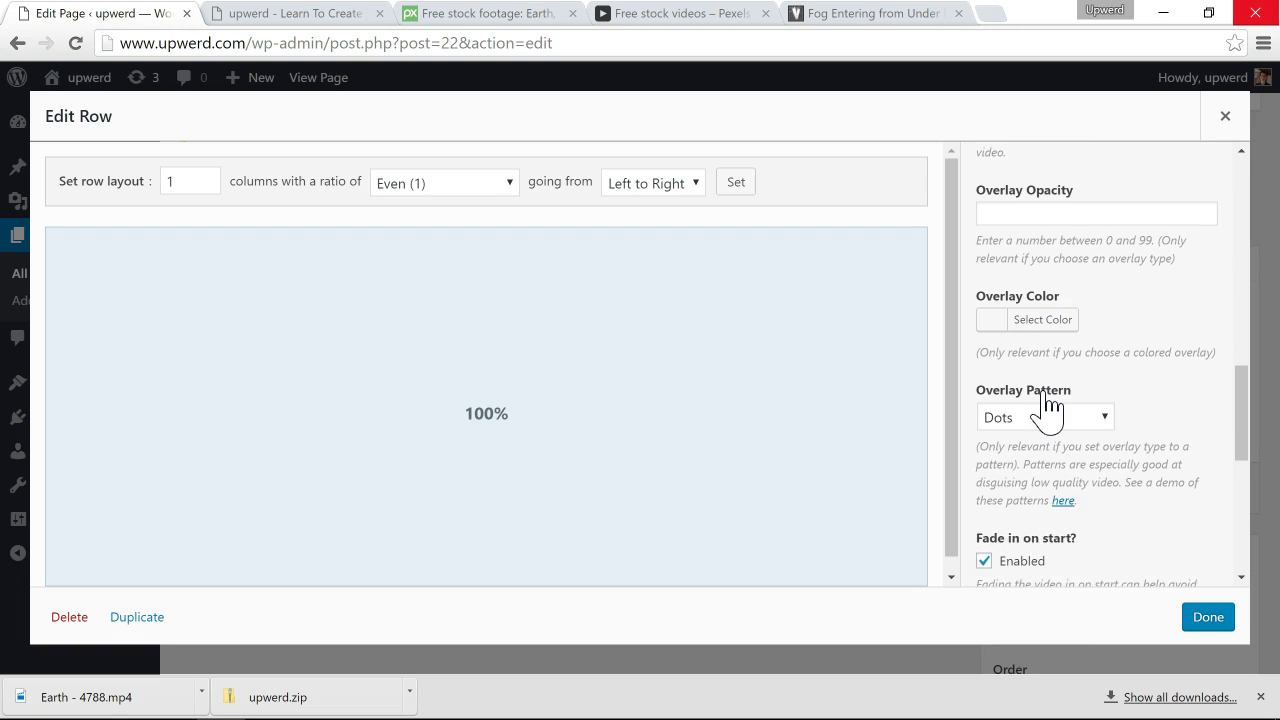
pyautogui.scroll(-2, 1050, 403)
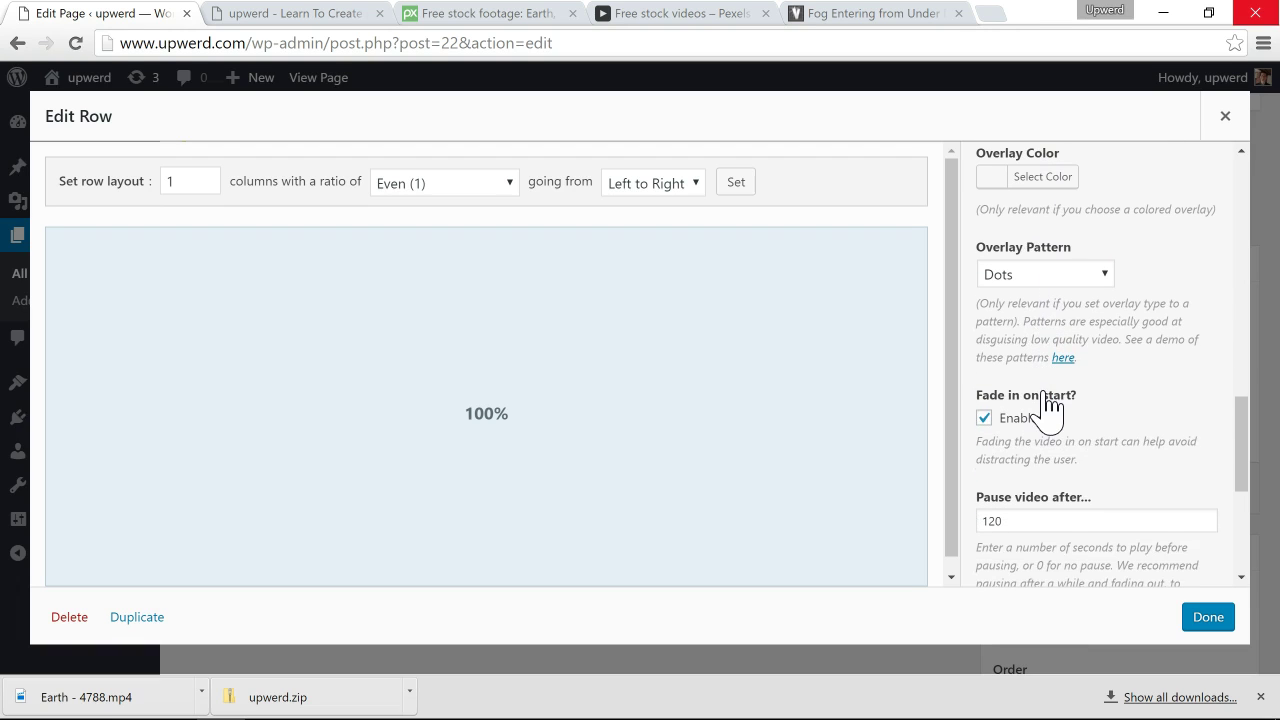
pyautogui.scroll(-2, 1048, 405)
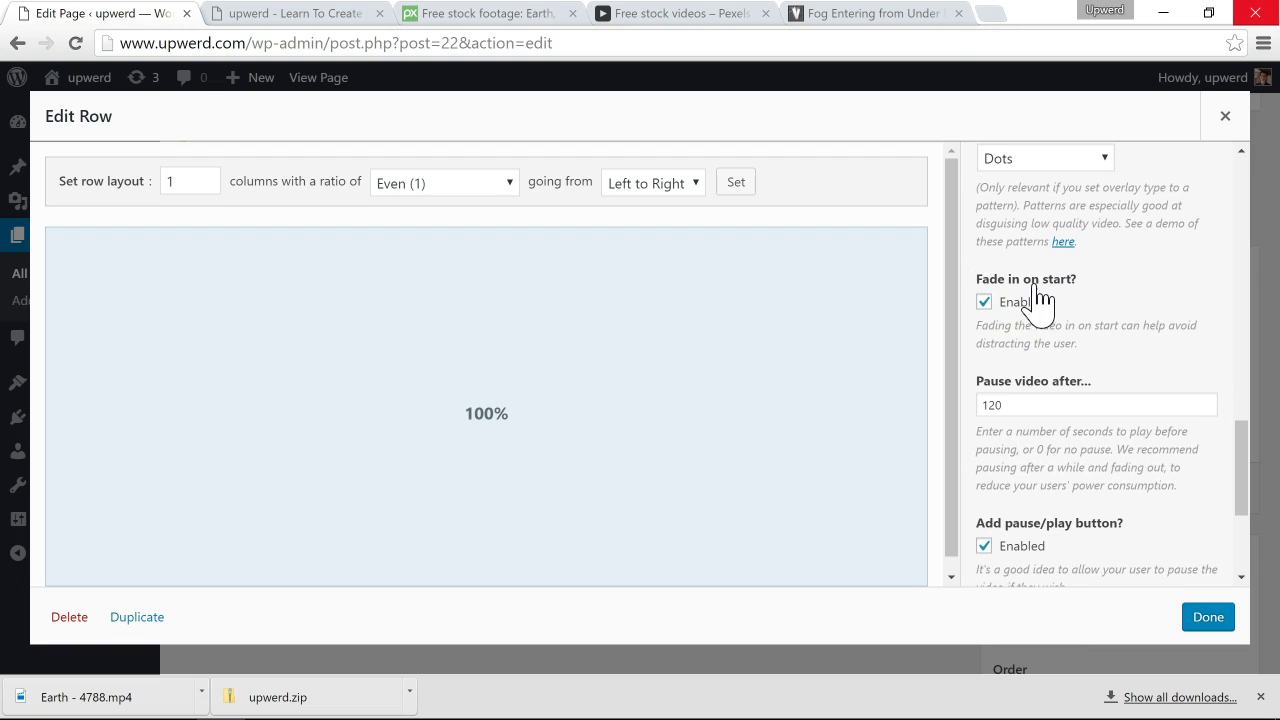
pyautogui.scroll(-2, 1072, 322)
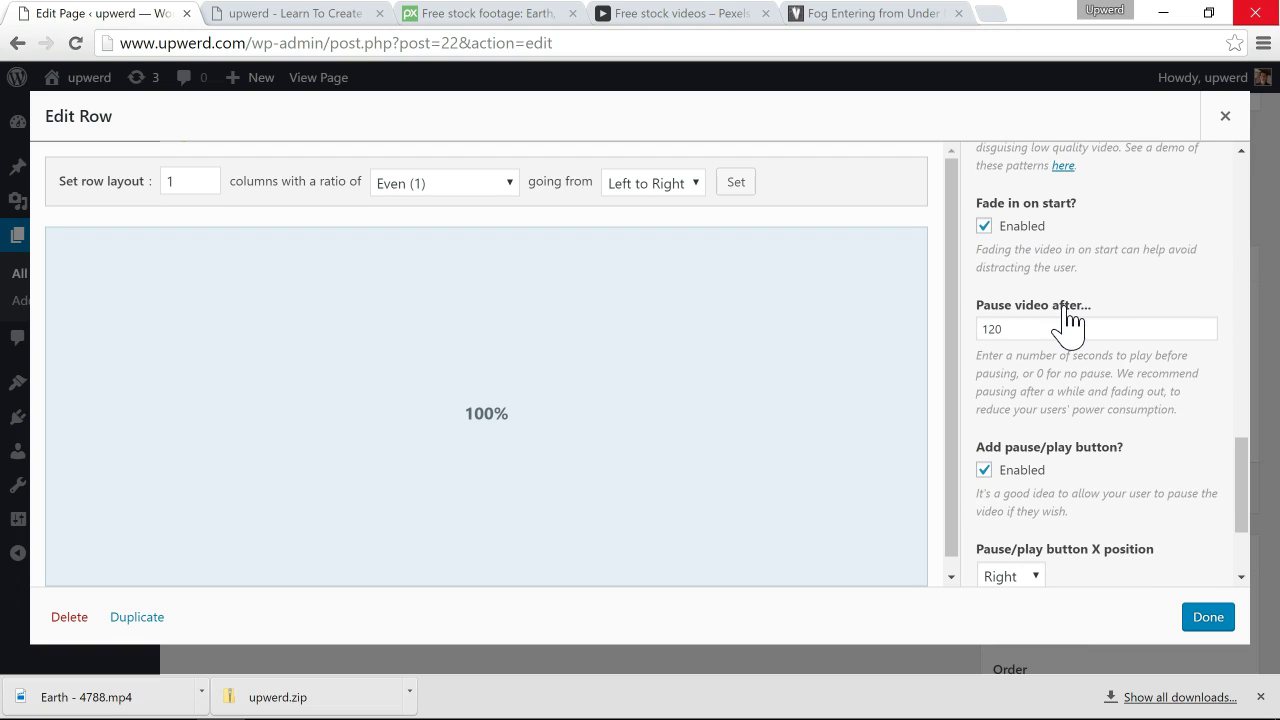
pyautogui.scroll(-1, 1068, 318)
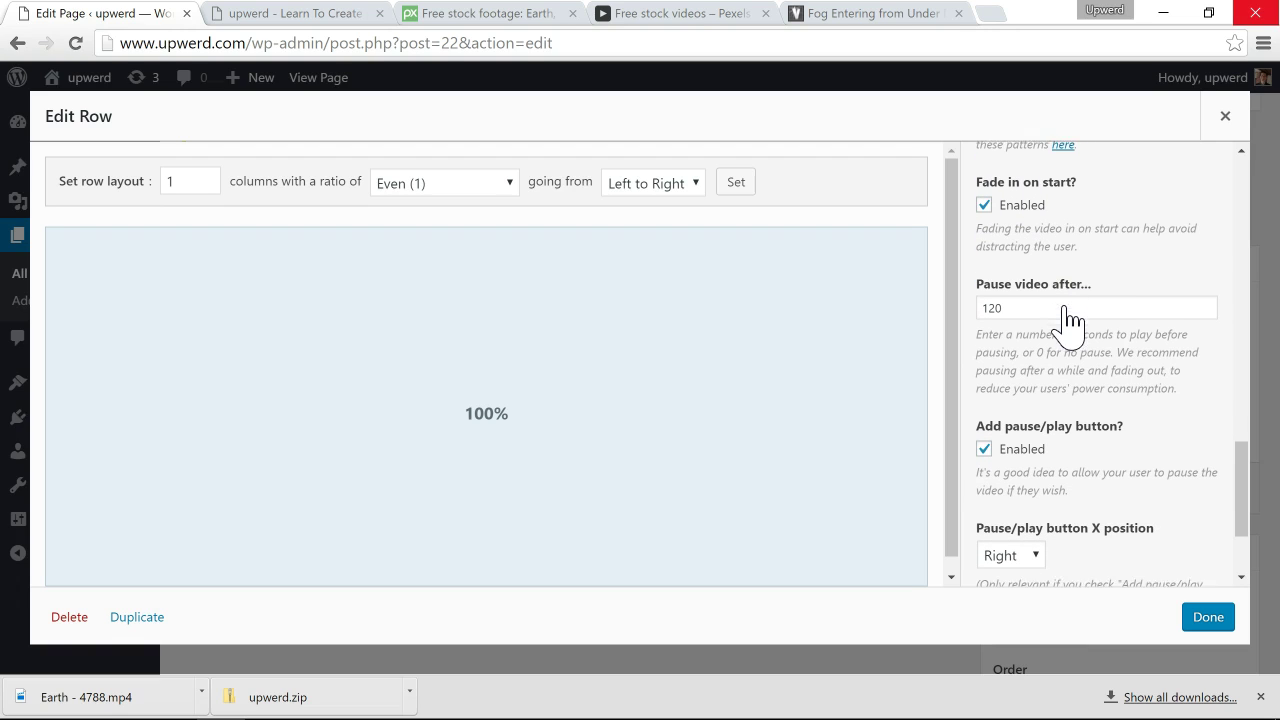
pyautogui.doubleClick(992, 299)
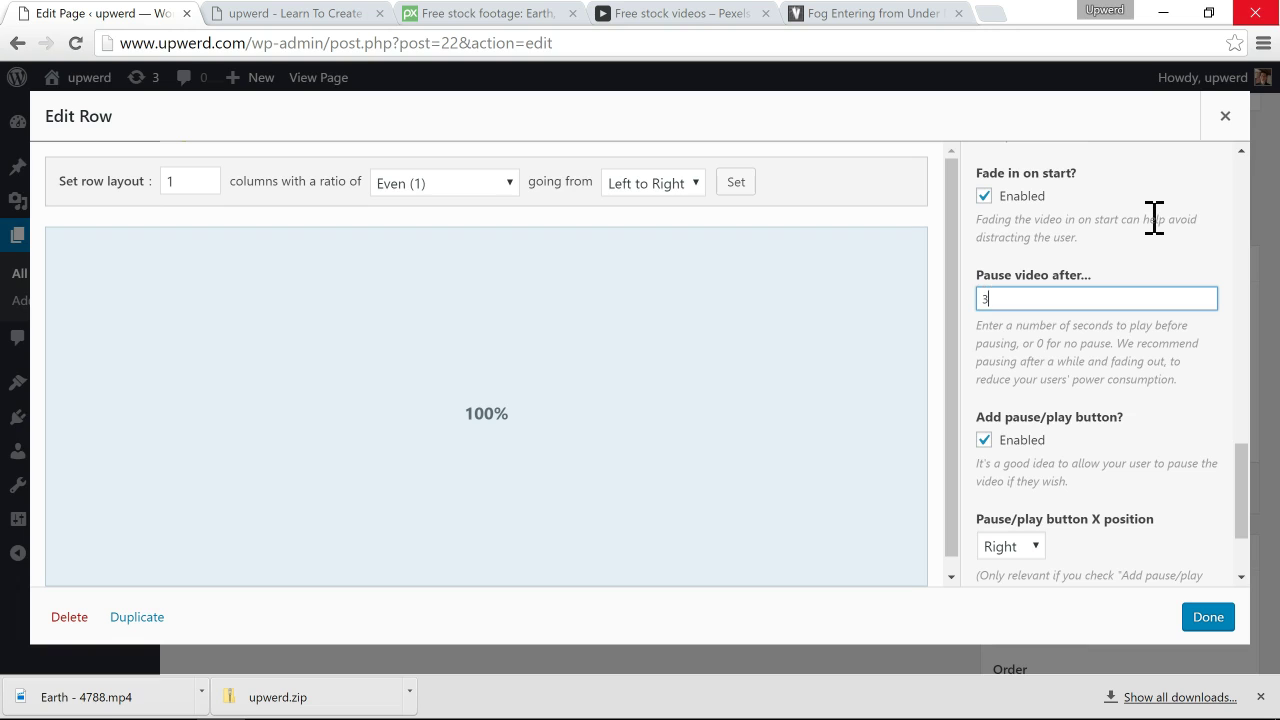
pyautogui.scroll(-3, 1154, 216)
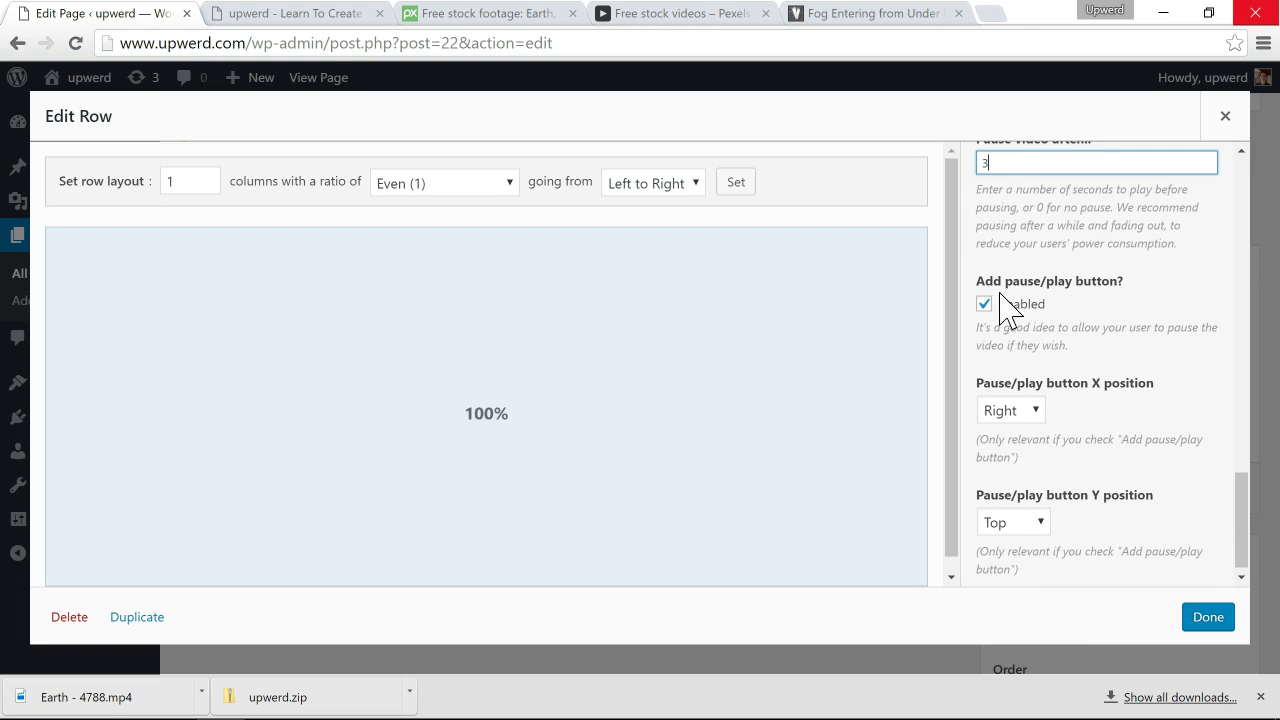
pyautogui.scroll(-1, 1082, 305)
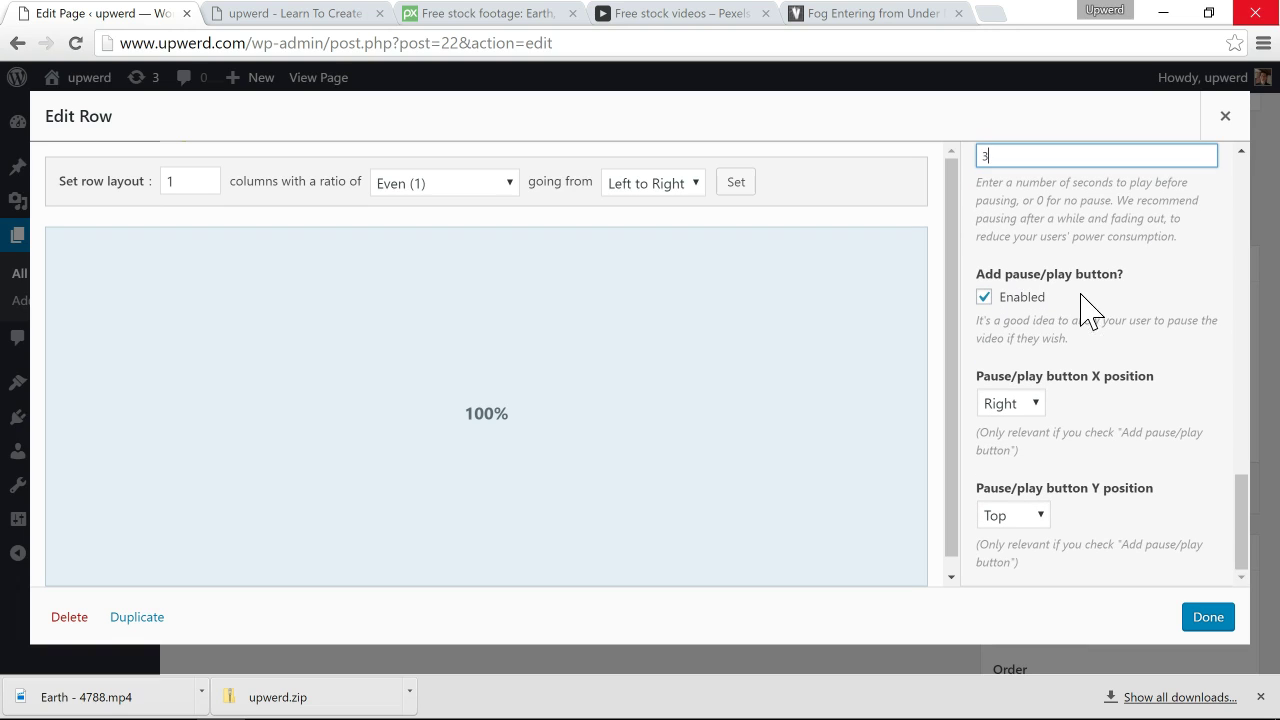
# Step: Position the background video's pause/play button at Left and Bottom, and apply the row settings
pyautogui.click(1027, 420)
pyautogui.click(1020, 430)
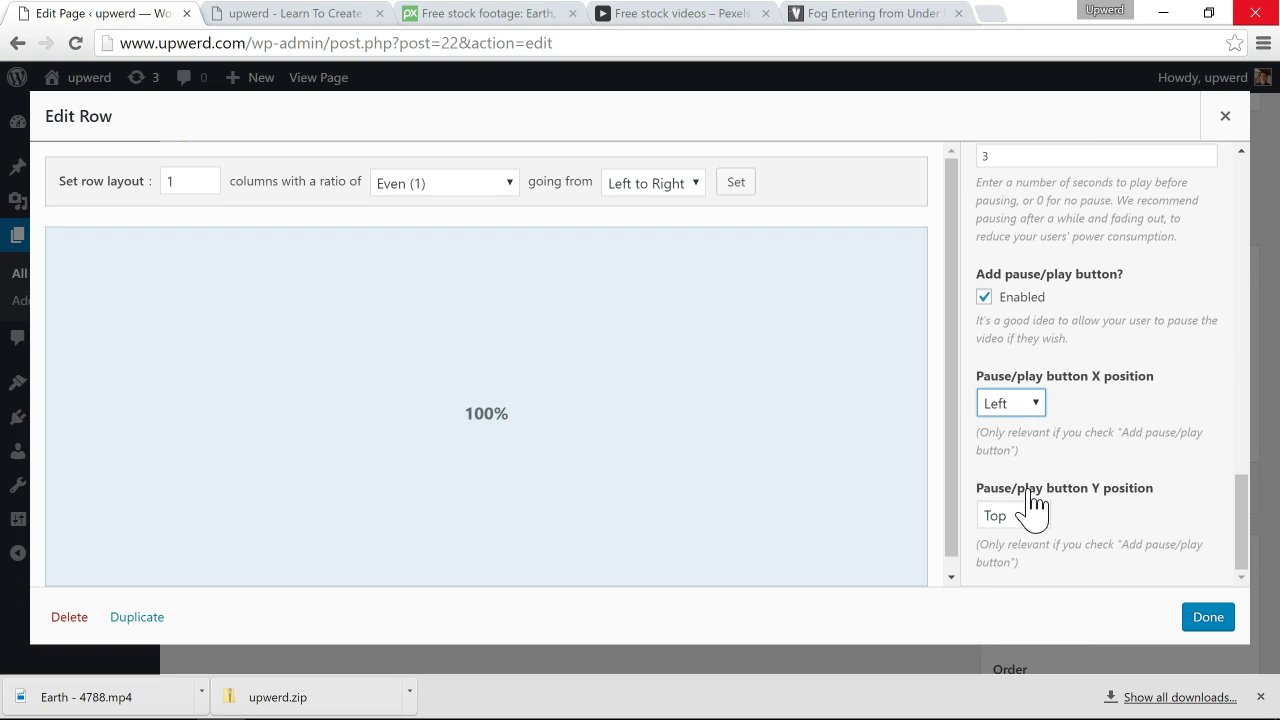
pyautogui.click(1020, 520)
pyautogui.click(1018, 583)
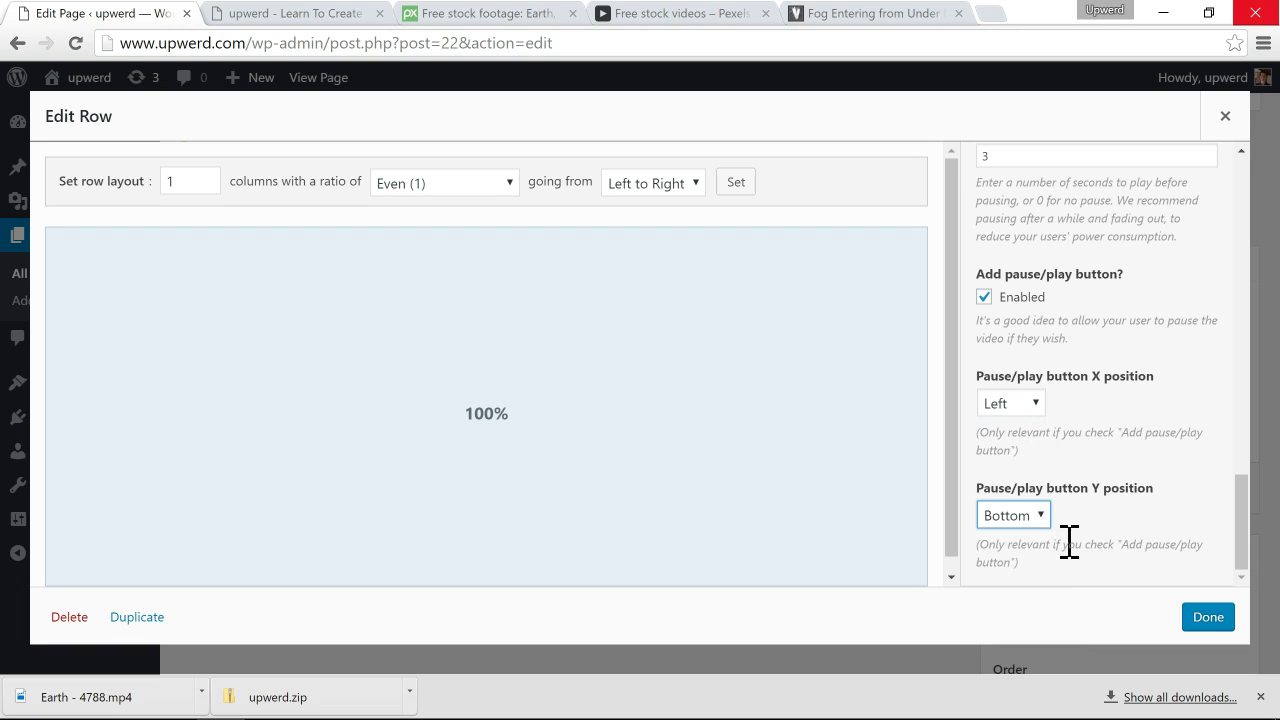
pyautogui.click(1208, 618)
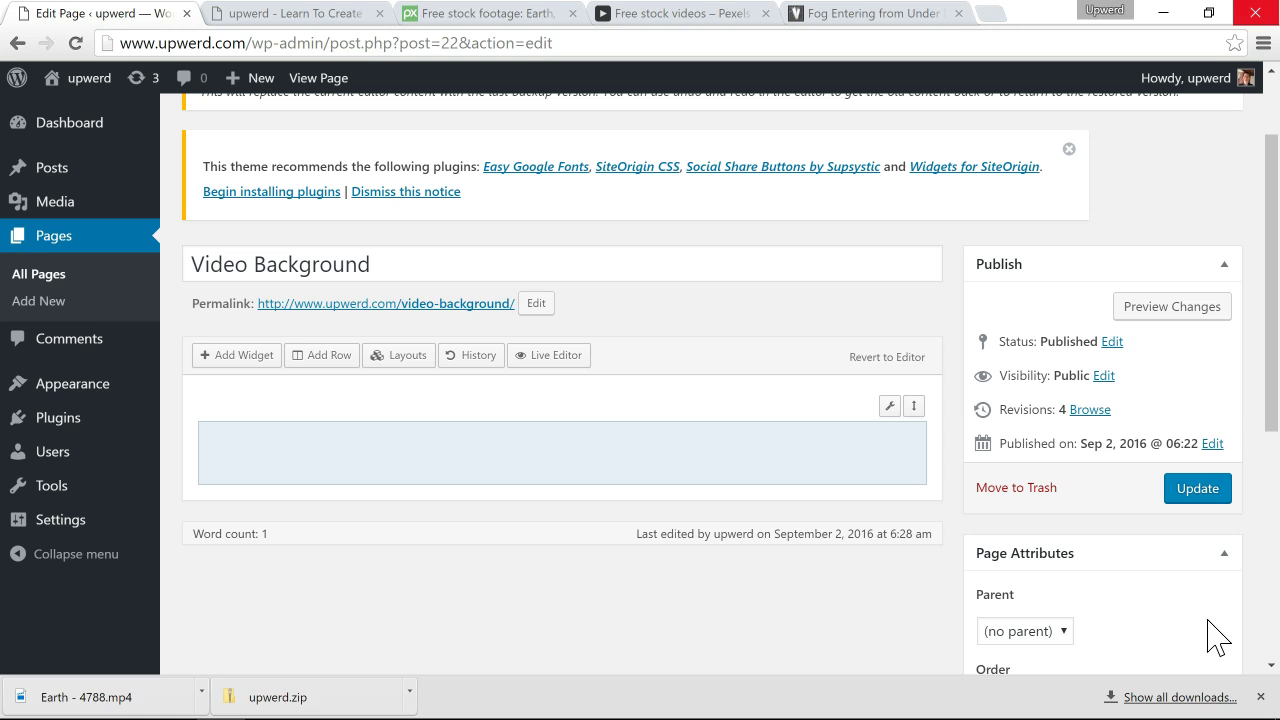
# Step: Update the Video Background page and view it on the live site
pyautogui.click(1198, 510)
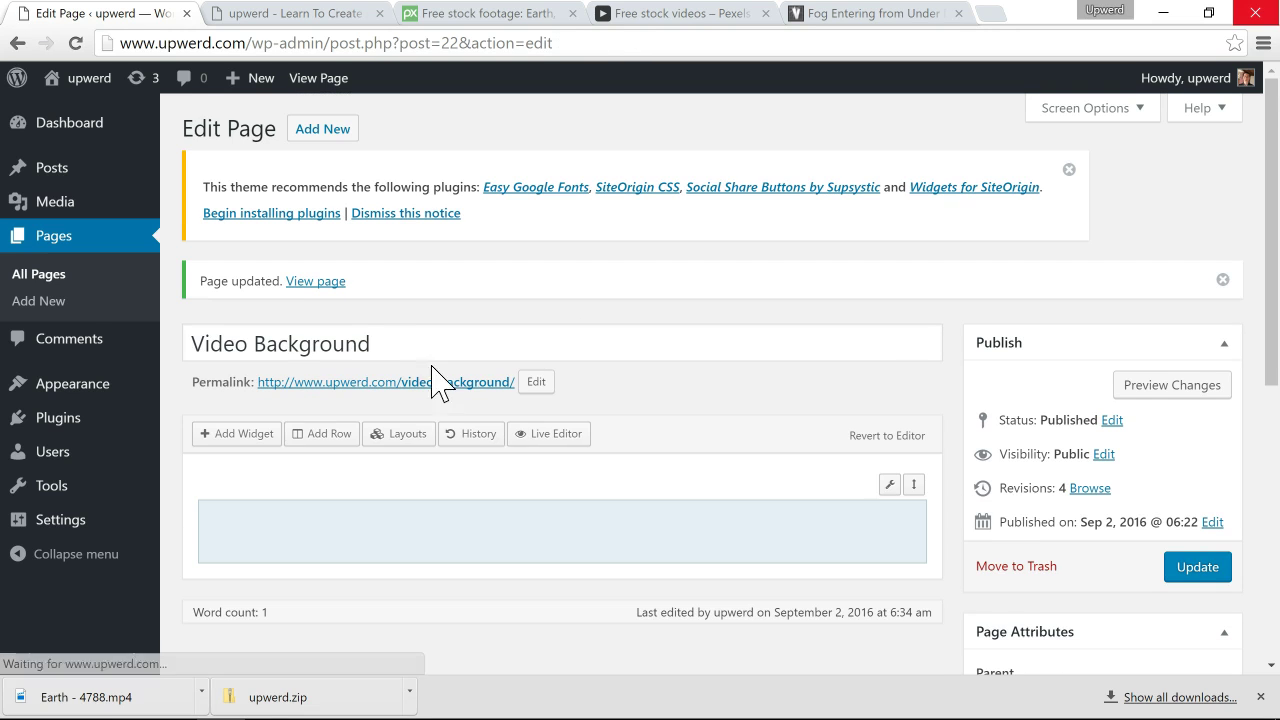
pyautogui.click(434, 384)
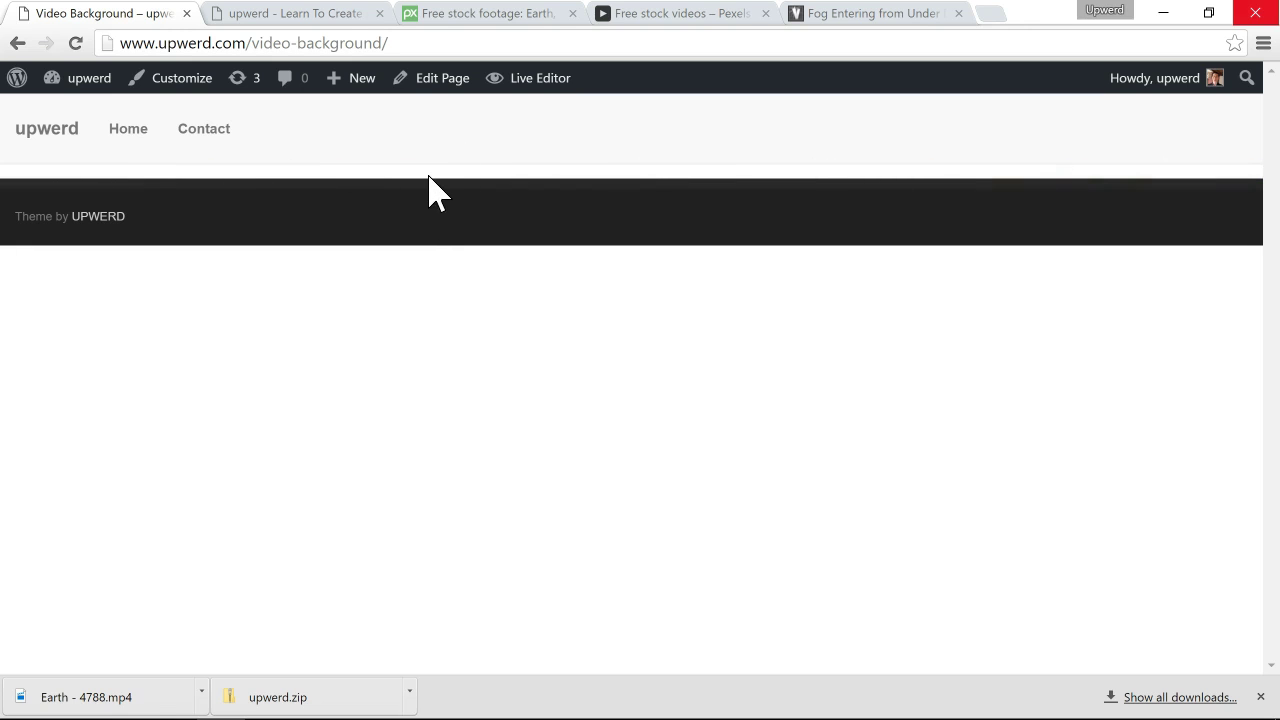
# Step: Return to editing the page and open the row's Layout style settings at its padding options
pyautogui.click(438, 88)
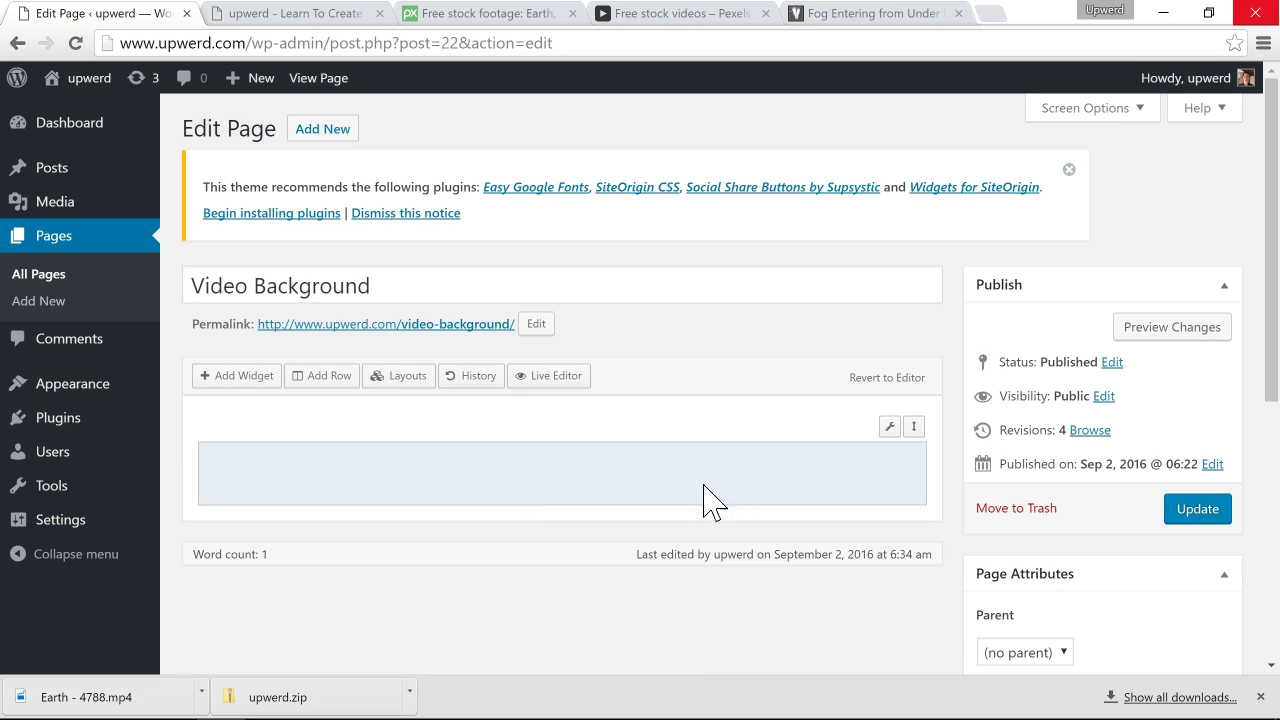
pyautogui.moveTo(888, 428)
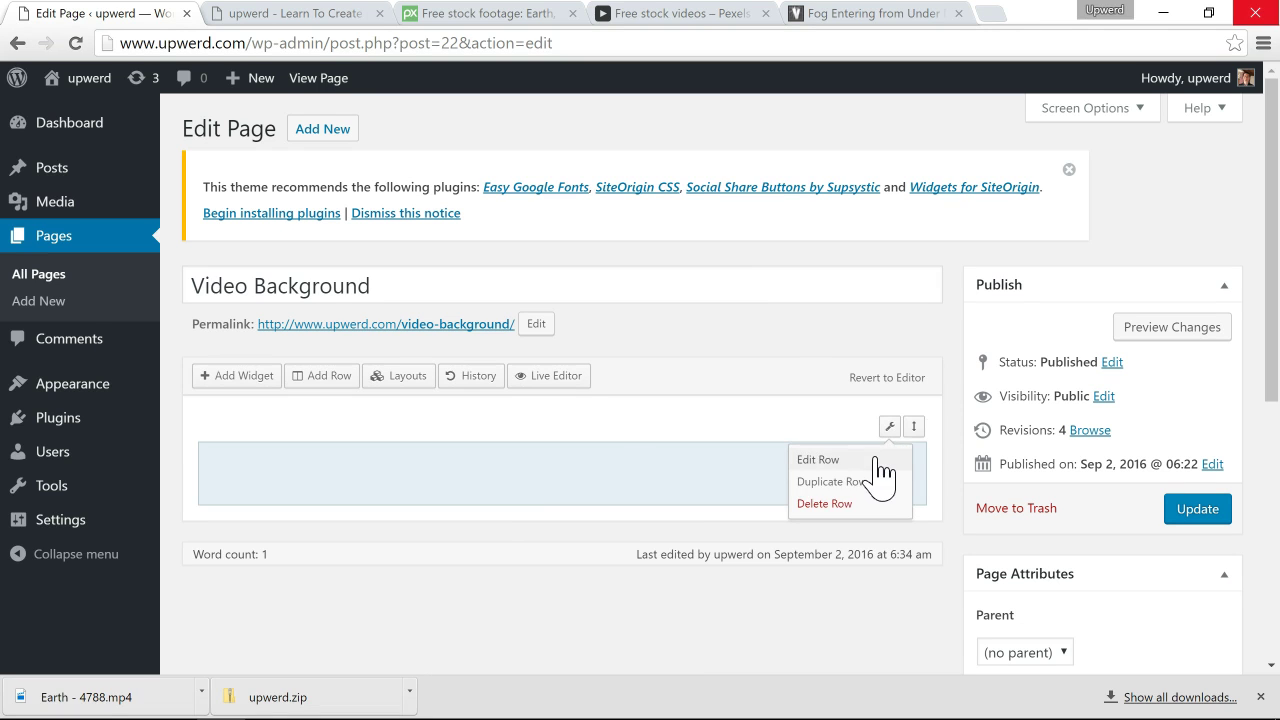
pyautogui.click(881, 462)
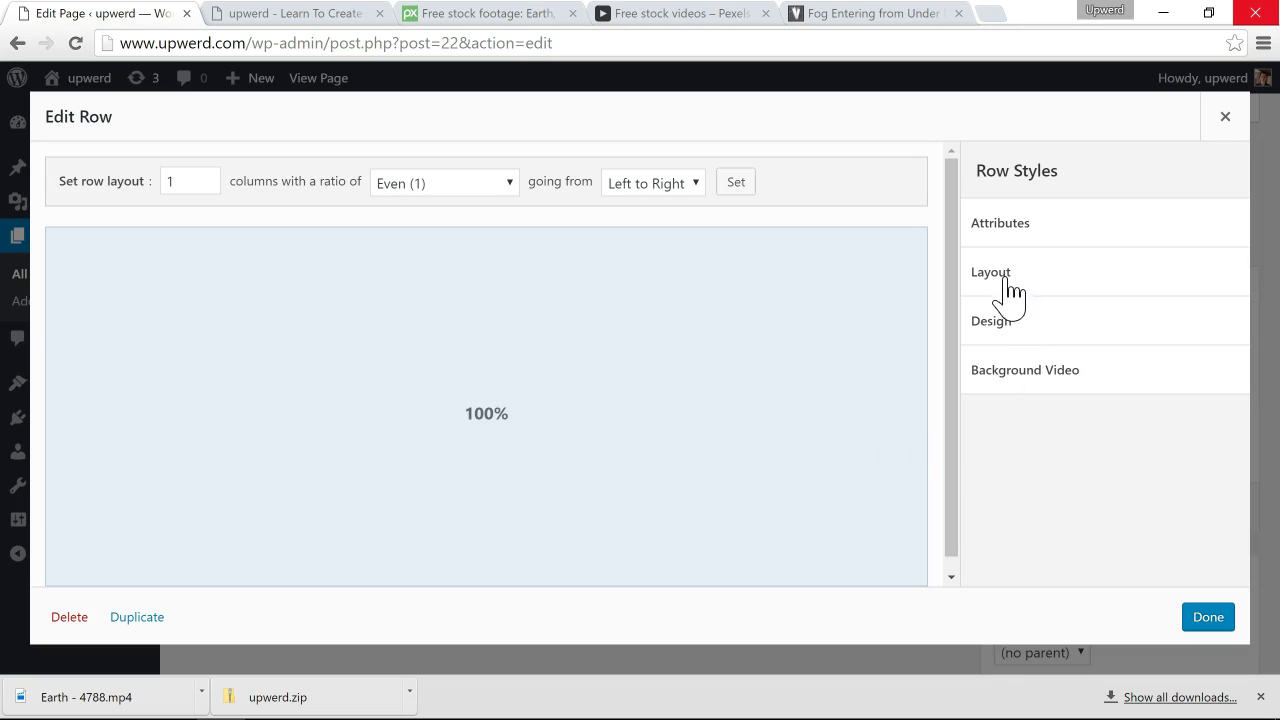
pyautogui.click(1071, 286)
pyautogui.scroll(-3, 1074, 378)
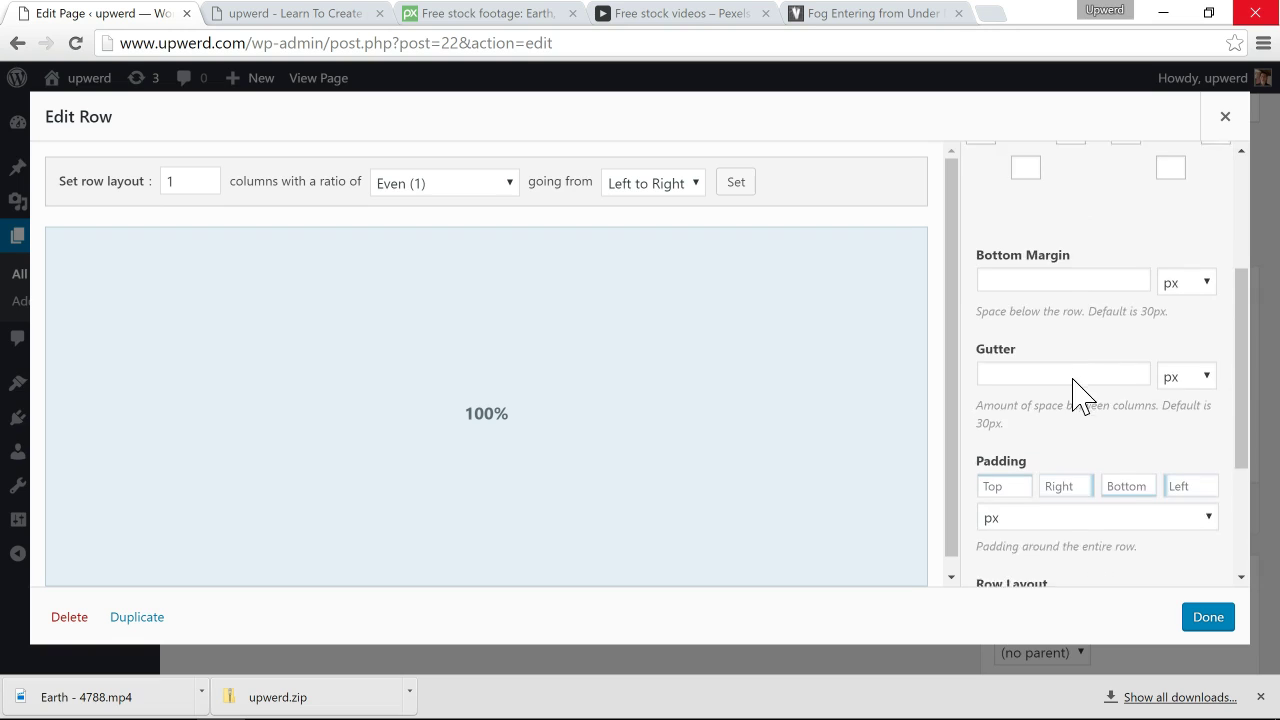
pyautogui.scroll(-2, 1076, 388)
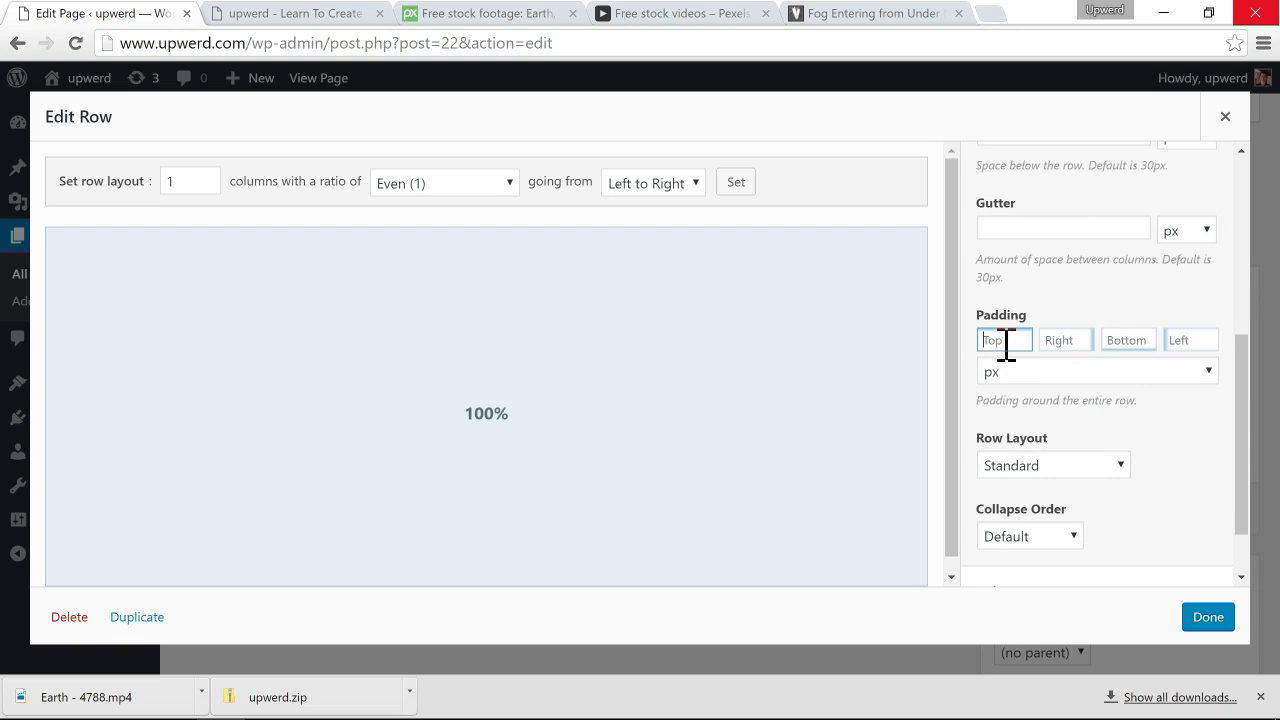
# Step: Set the row's padding to 200 px top and bottom and 0 right and left, and apply the settings
pyautogui.write('200')
pyautogui.press('Tab')
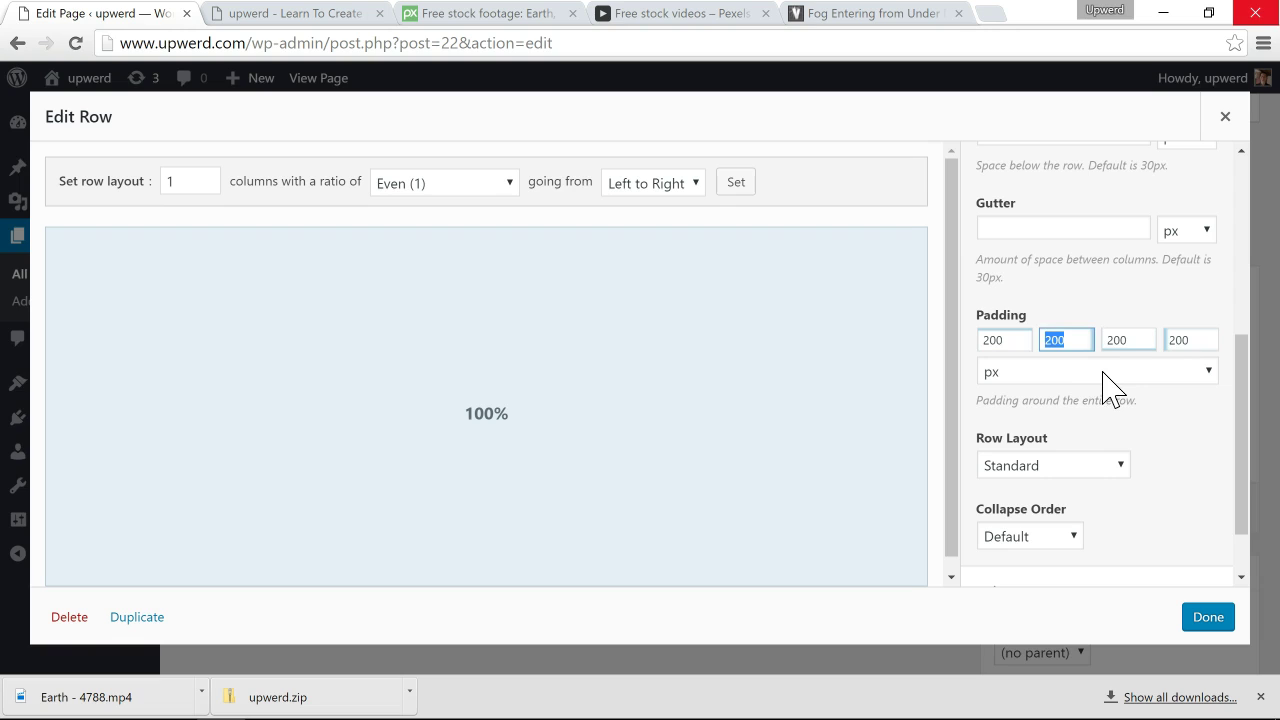
pyautogui.doubleClick(1186, 344)
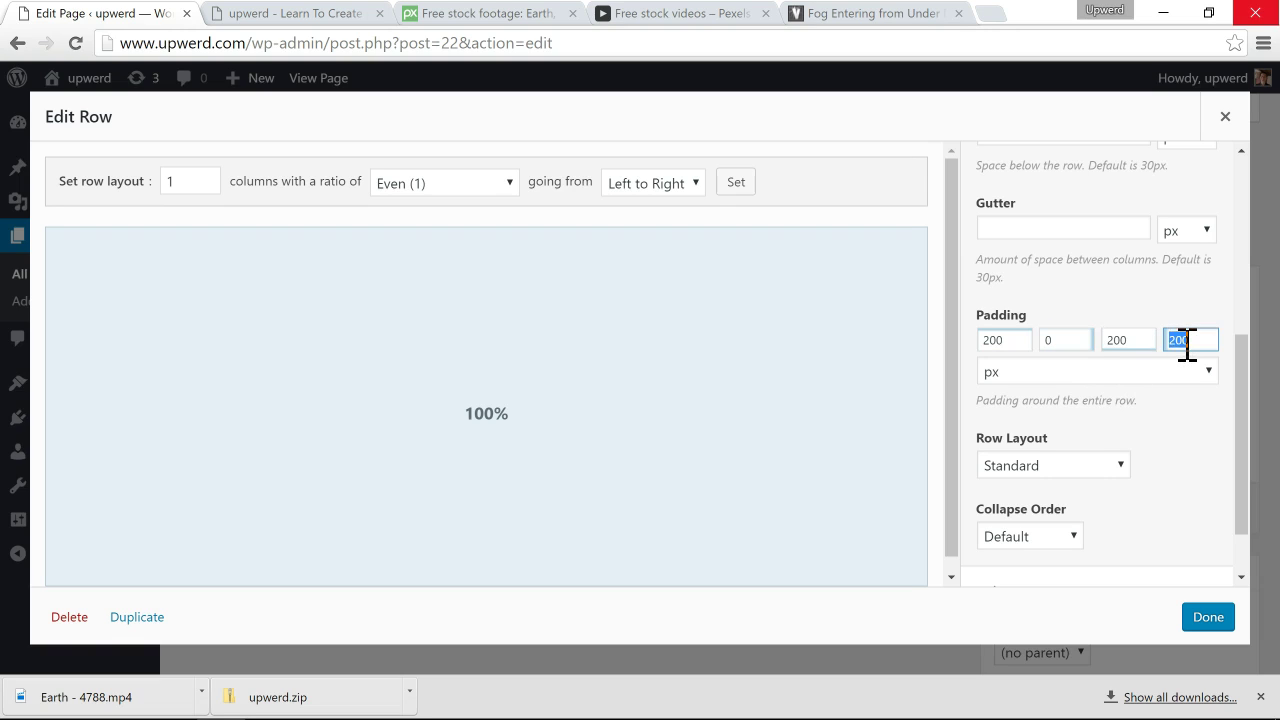
pyautogui.doubleClick(1008, 340)
pyautogui.doubleClick(1116, 340)
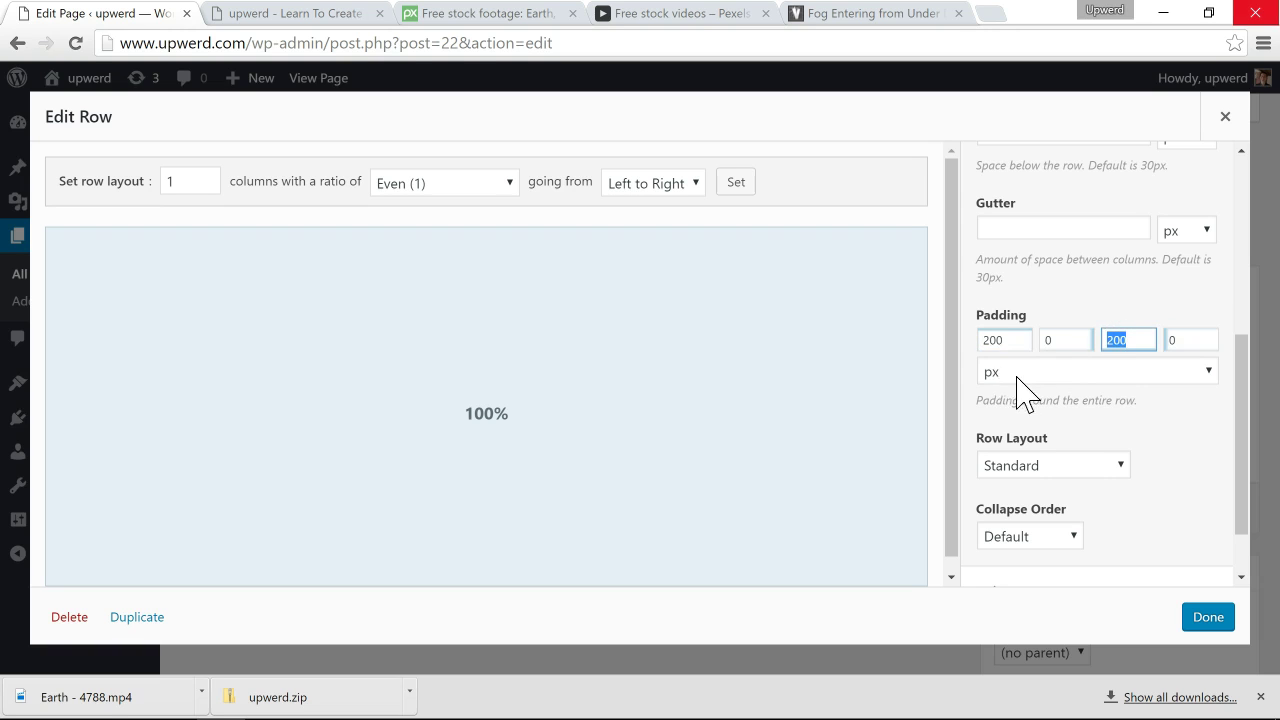
pyautogui.click(1207, 618)
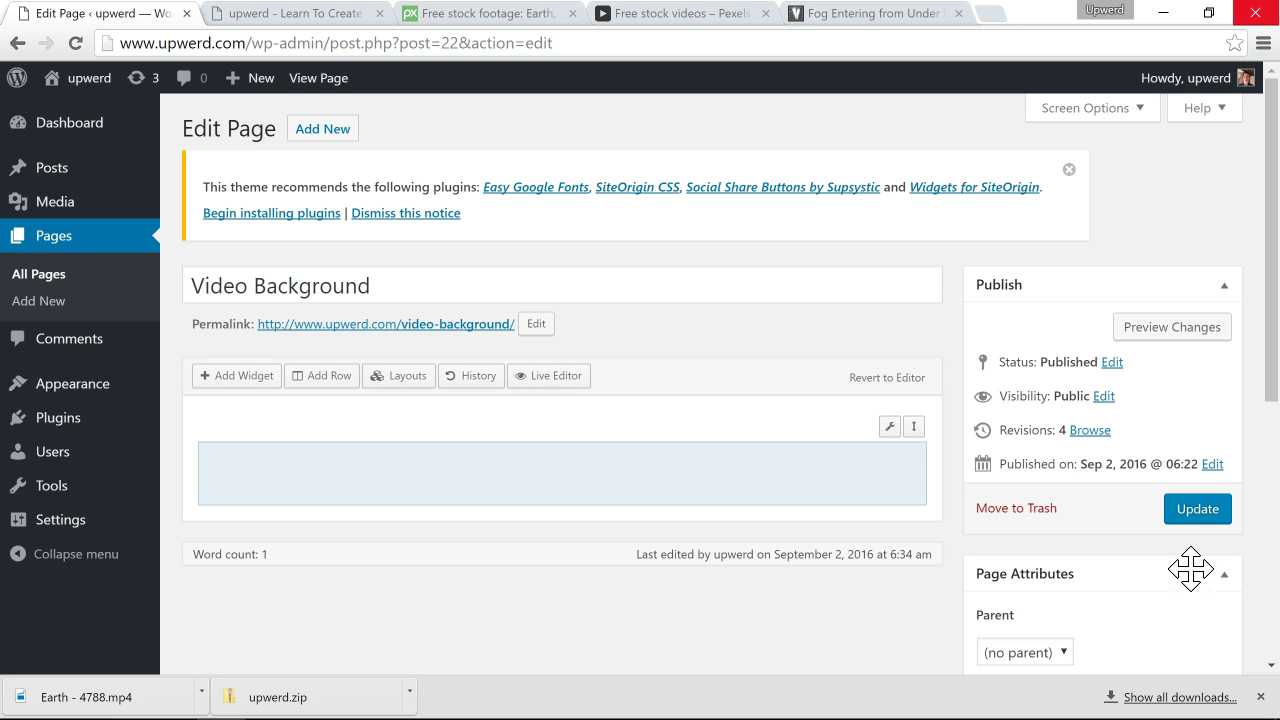
# Step: Save the page with the new row padding and check the published result
pyautogui.click(1195, 512)
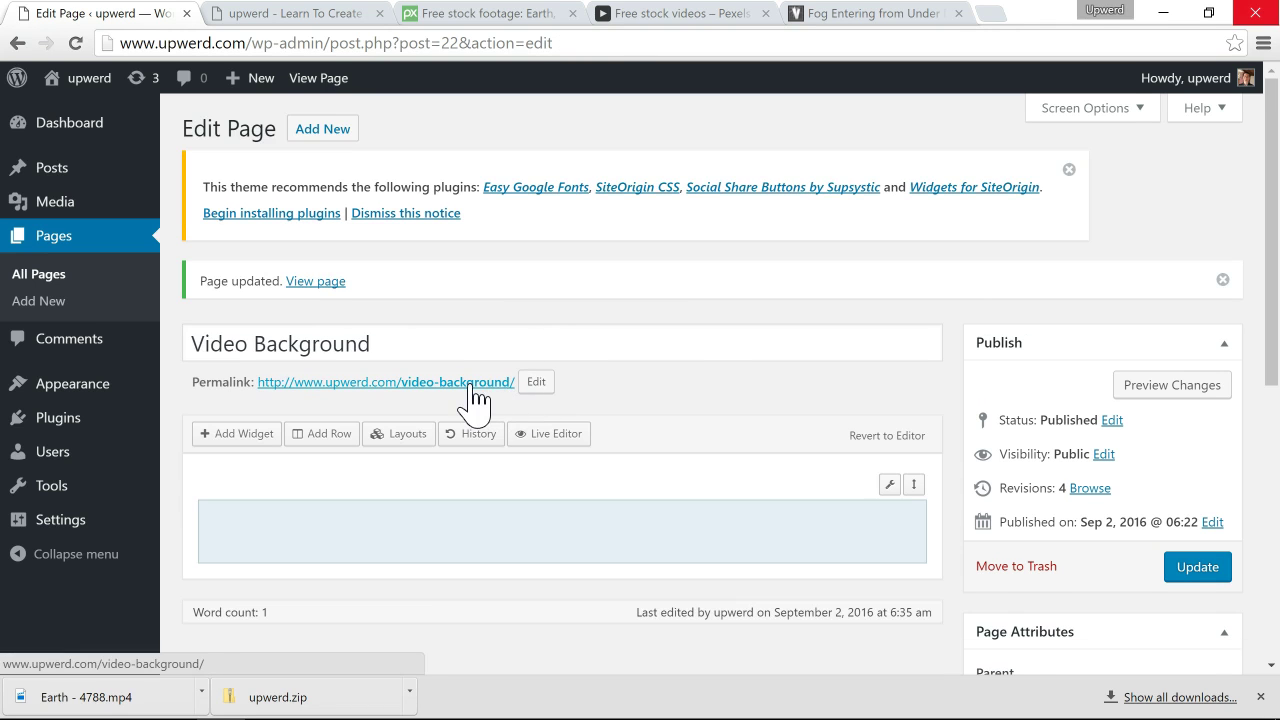
pyautogui.click(348, 385)
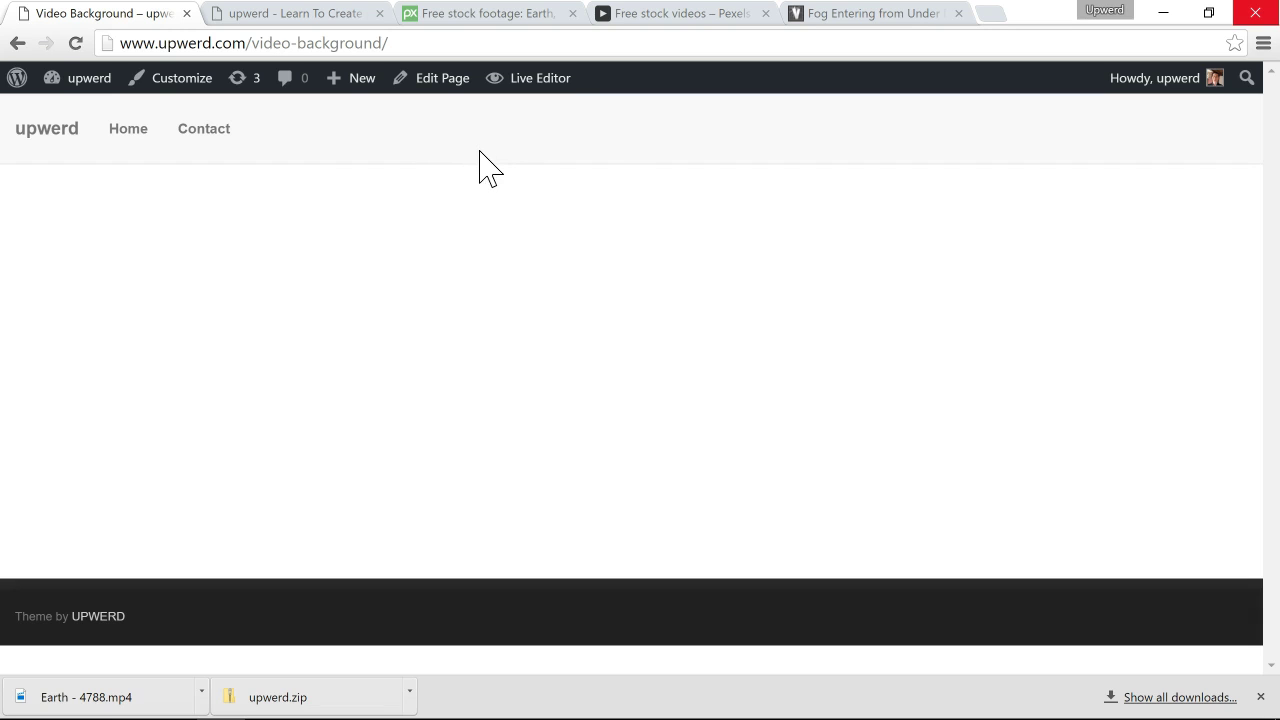
# Step: Return to editing the page and insert a new one-column row below the video row
pyautogui.click(437, 86)
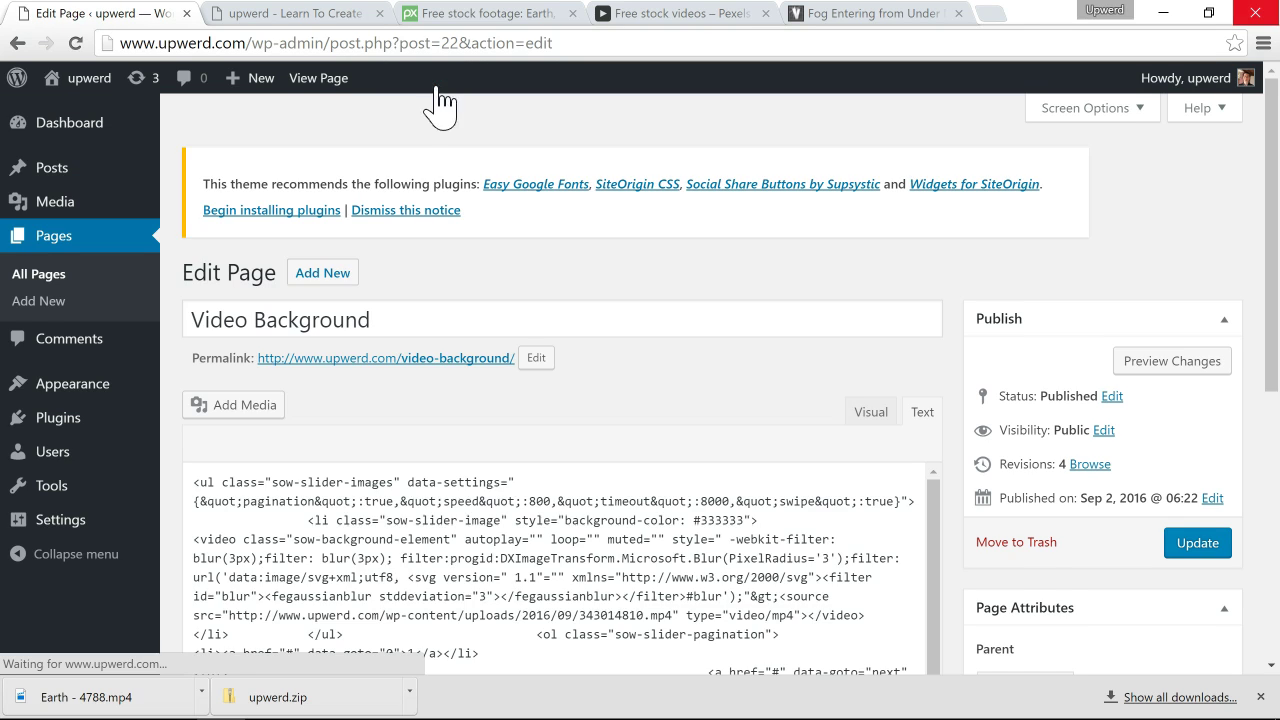
pyautogui.scroll(-1, 549, 463)
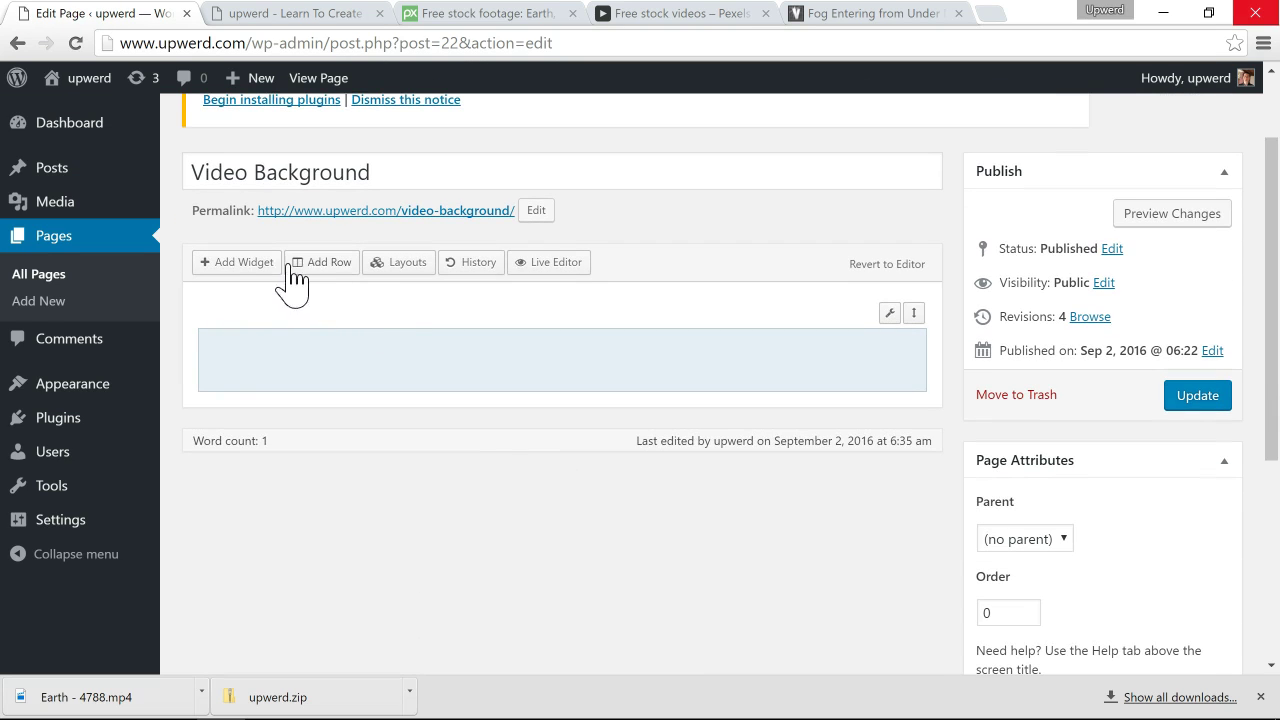
pyautogui.click(322, 264)
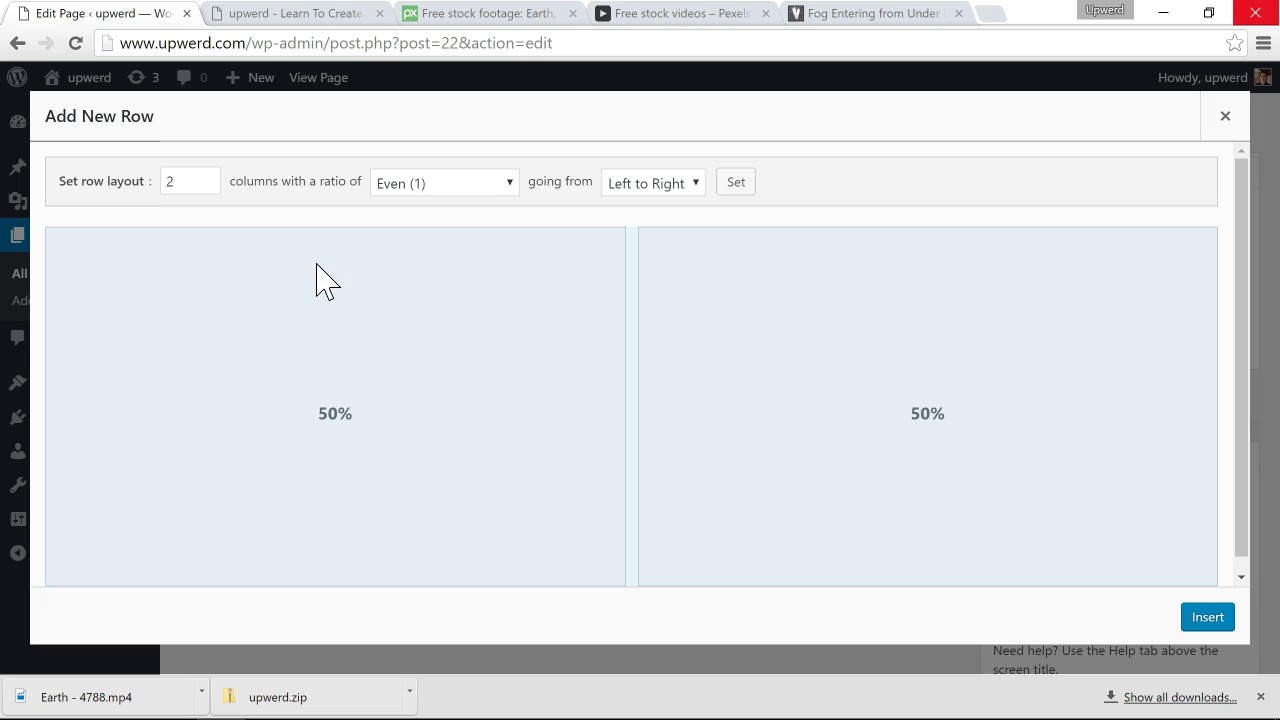
pyautogui.click(208, 186)
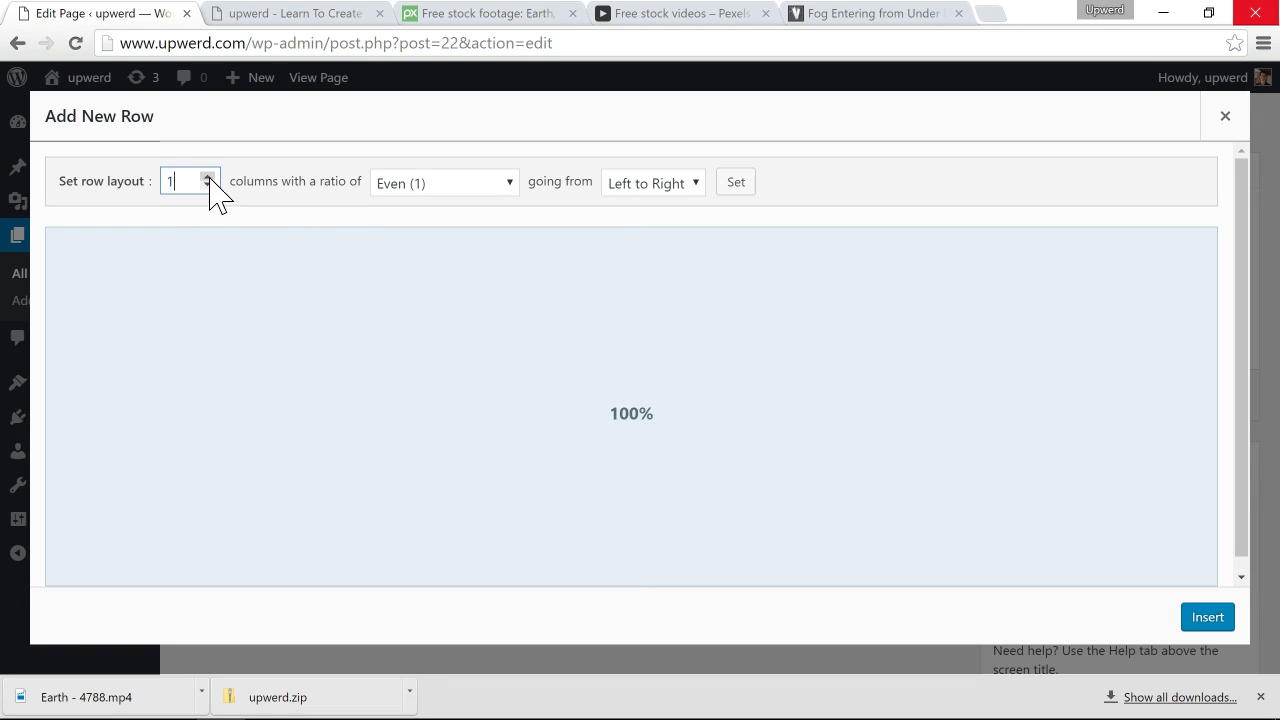
pyautogui.click(1208, 624)
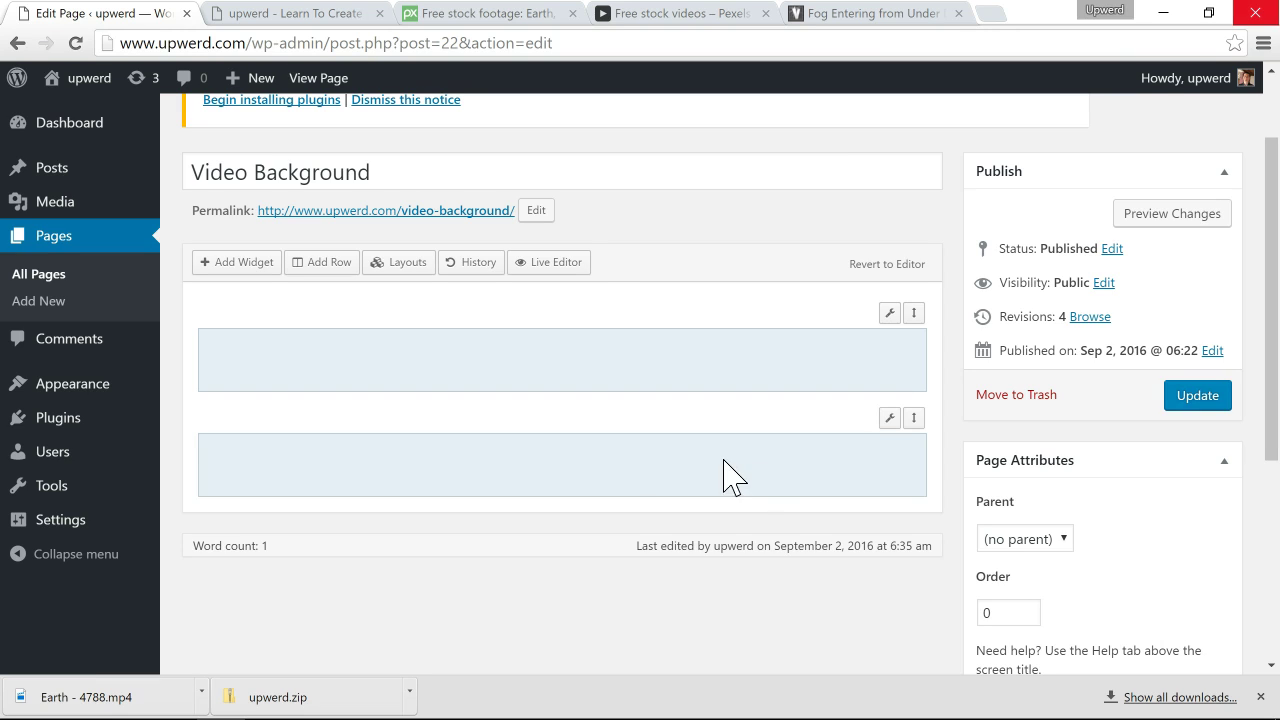
# Step: Find the Text widget and add it to the new second row
pyautogui.click(563, 471)
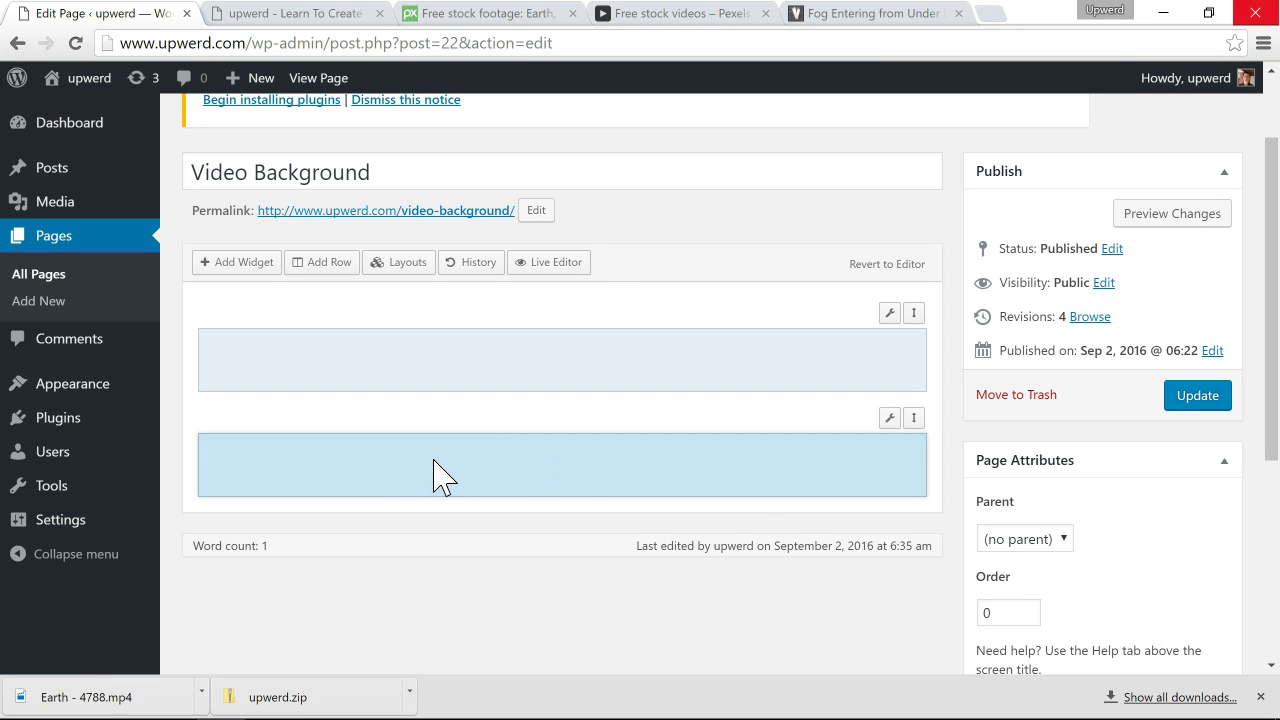
pyautogui.click(224, 264)
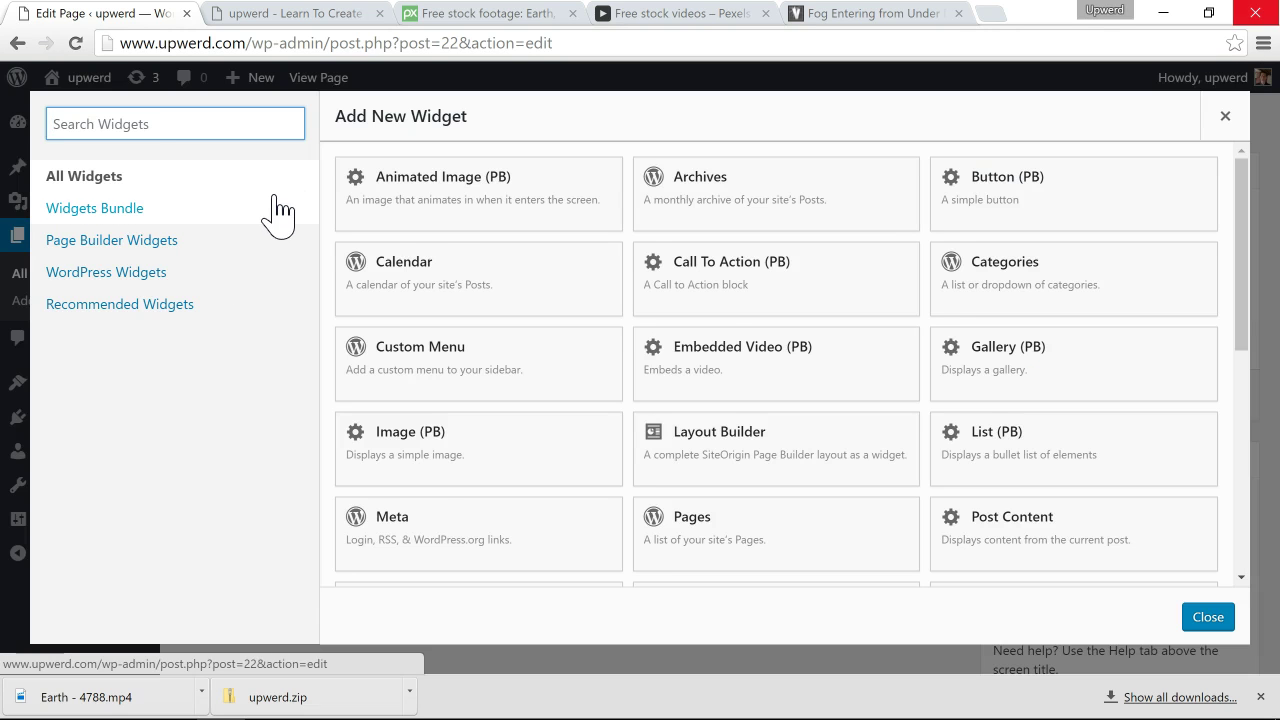
pyautogui.write('text')
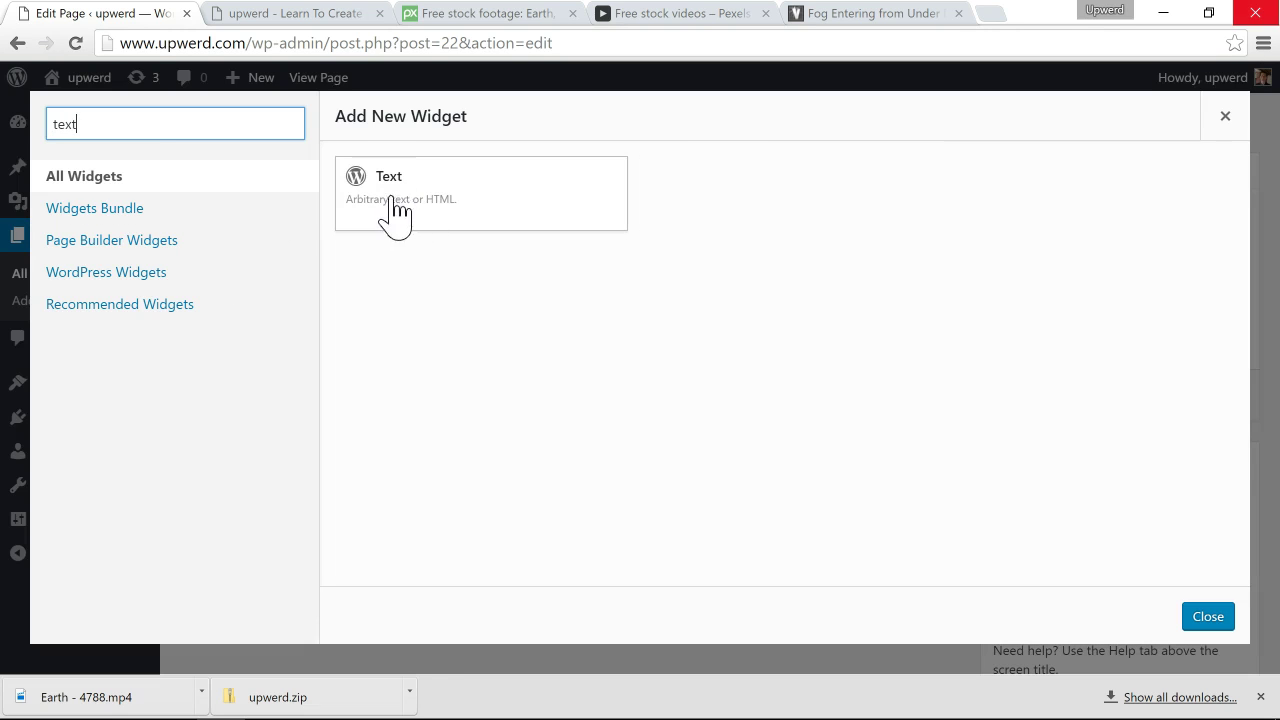
pyautogui.click(414, 213)
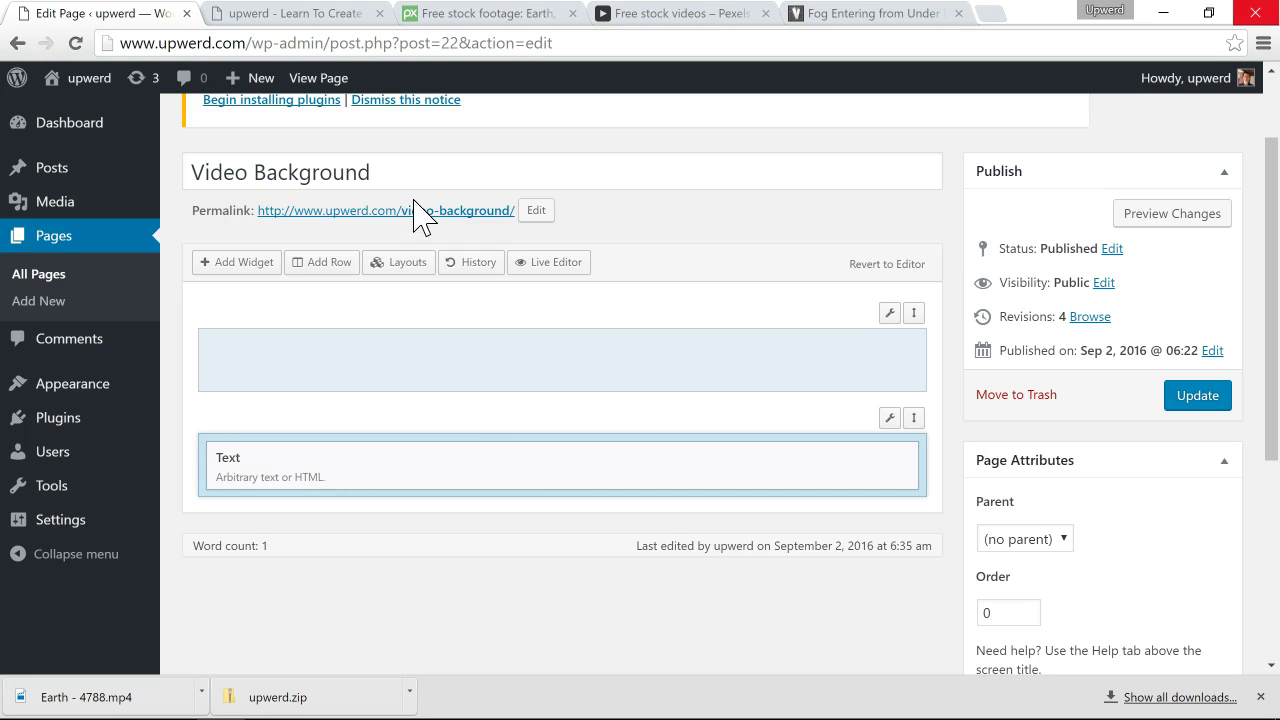
# Step: Open the Text widget for editing, switch to Notepad++ and copy the whole .js .jquery-background-video style snippet
pyautogui.click(423, 474)
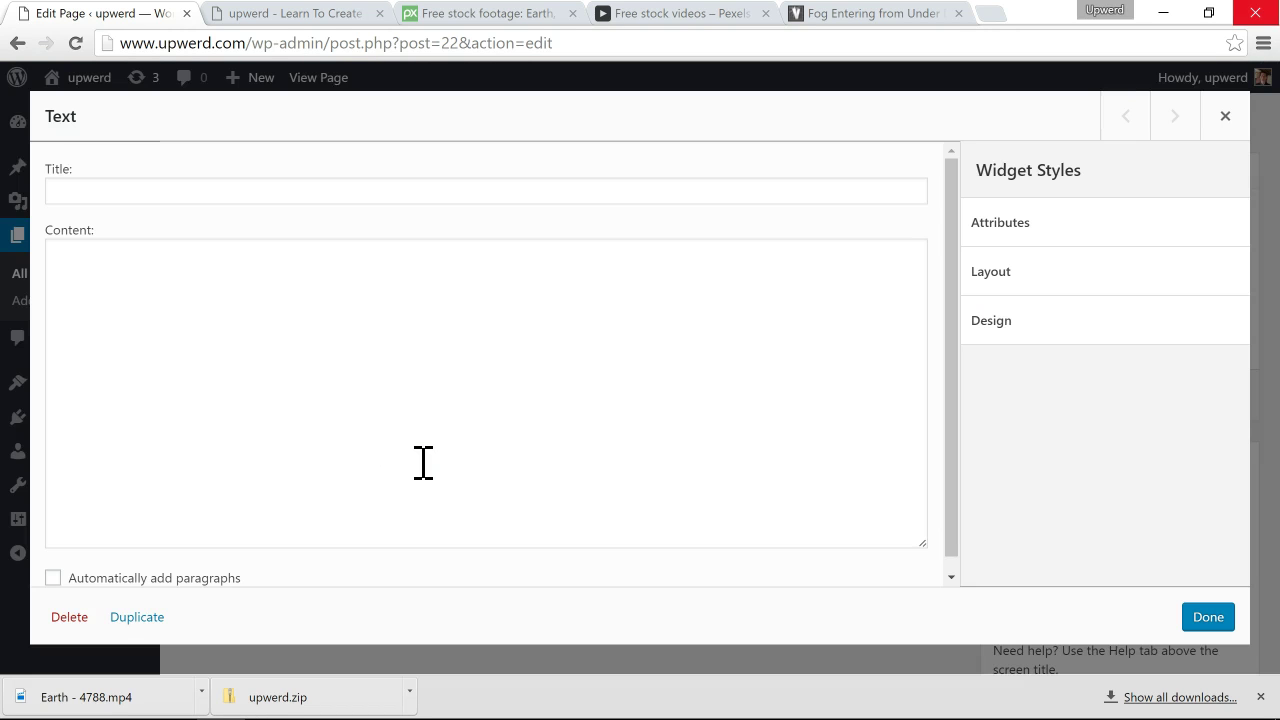
pyautogui.hotkey('alt', 'Tab')
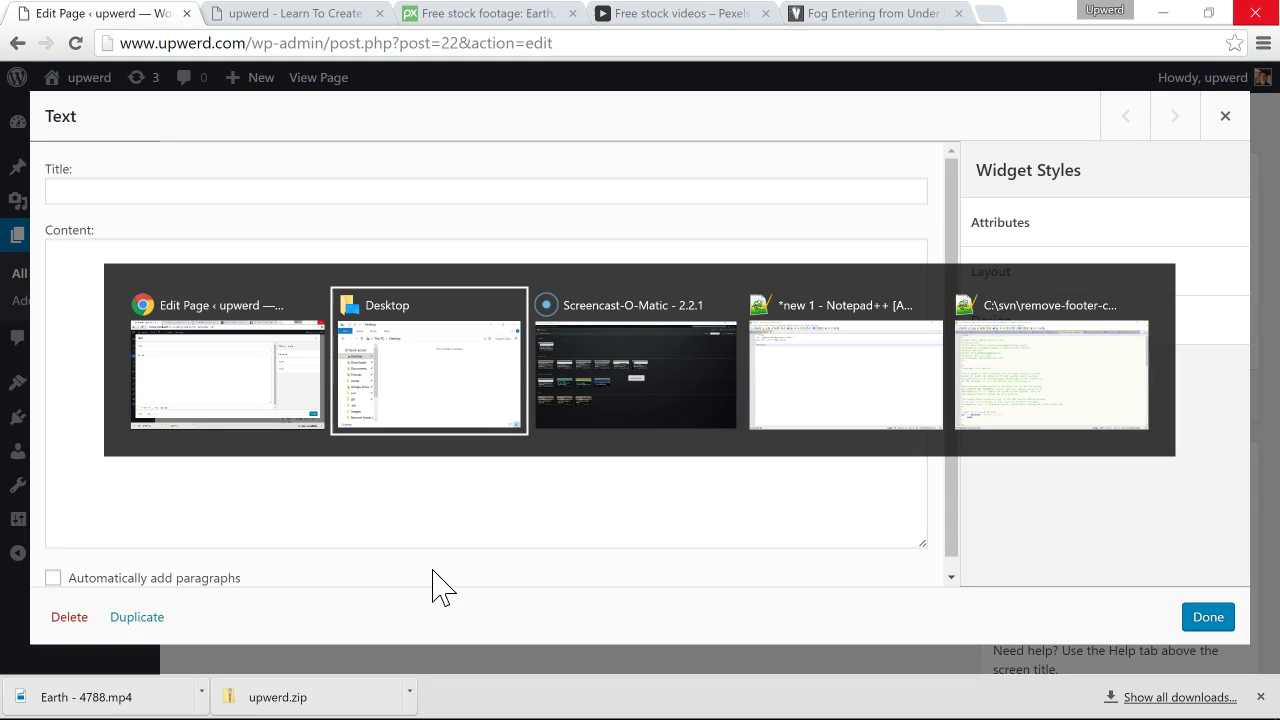
pyautogui.hotkey('alt', 'Tab')
pyautogui.hotkey('alt', 'Tab')
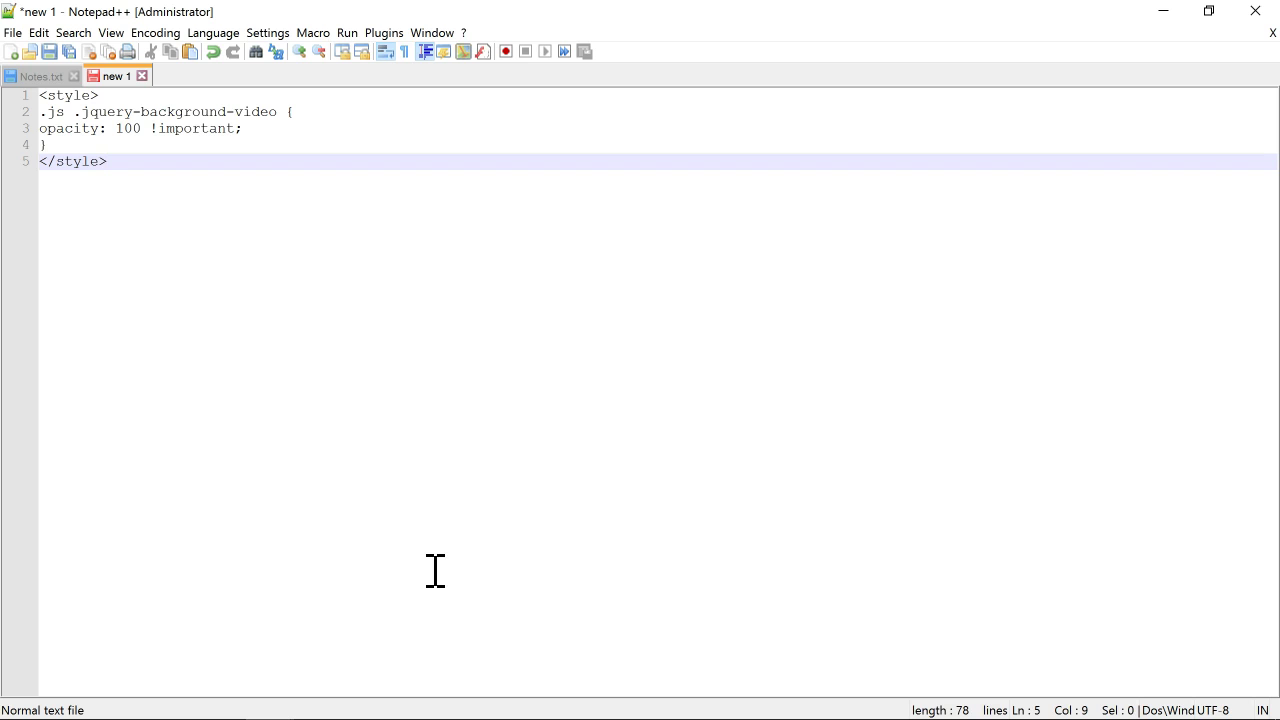
pyautogui.hotkey('ctrl', 'a')
pyautogui.hotkey('ctrl', 'c')
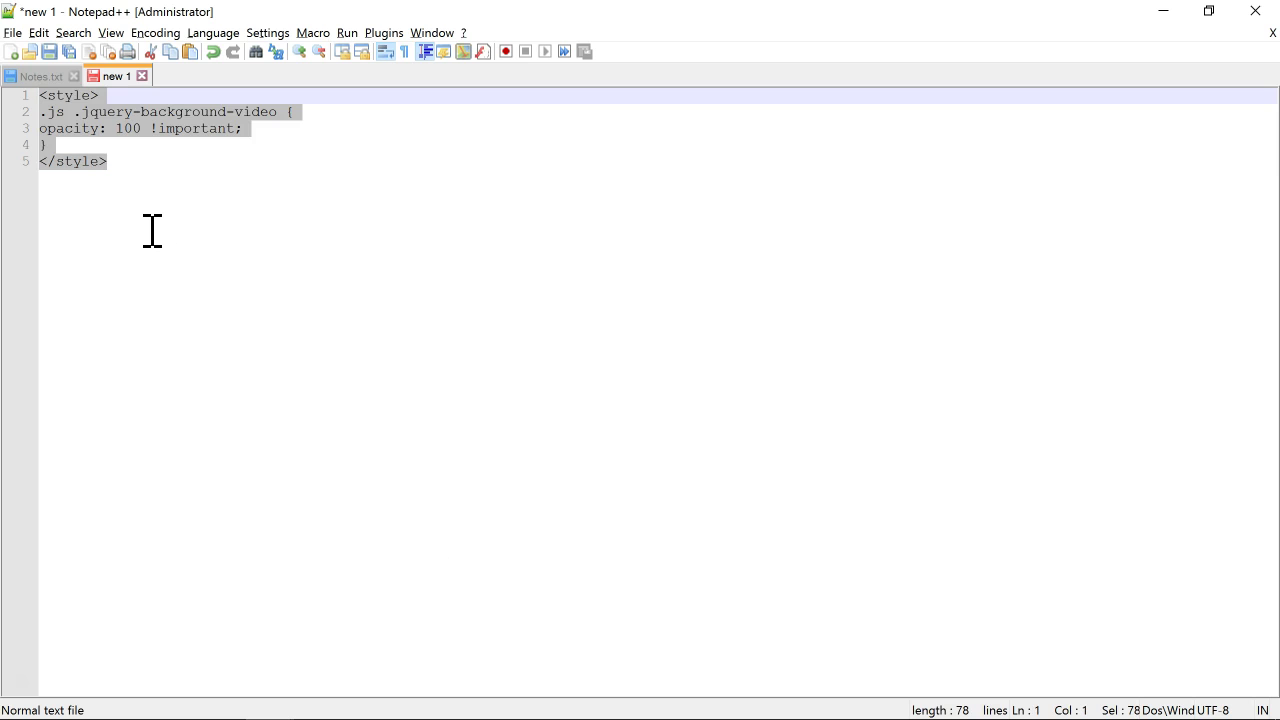
# Step: Switch back to the browser, paste the opacity: 100 !important style snippet as the Text widget's content and apply it
pyautogui.hotkey('alt', 'Tab')
pyautogui.click(192, 332)
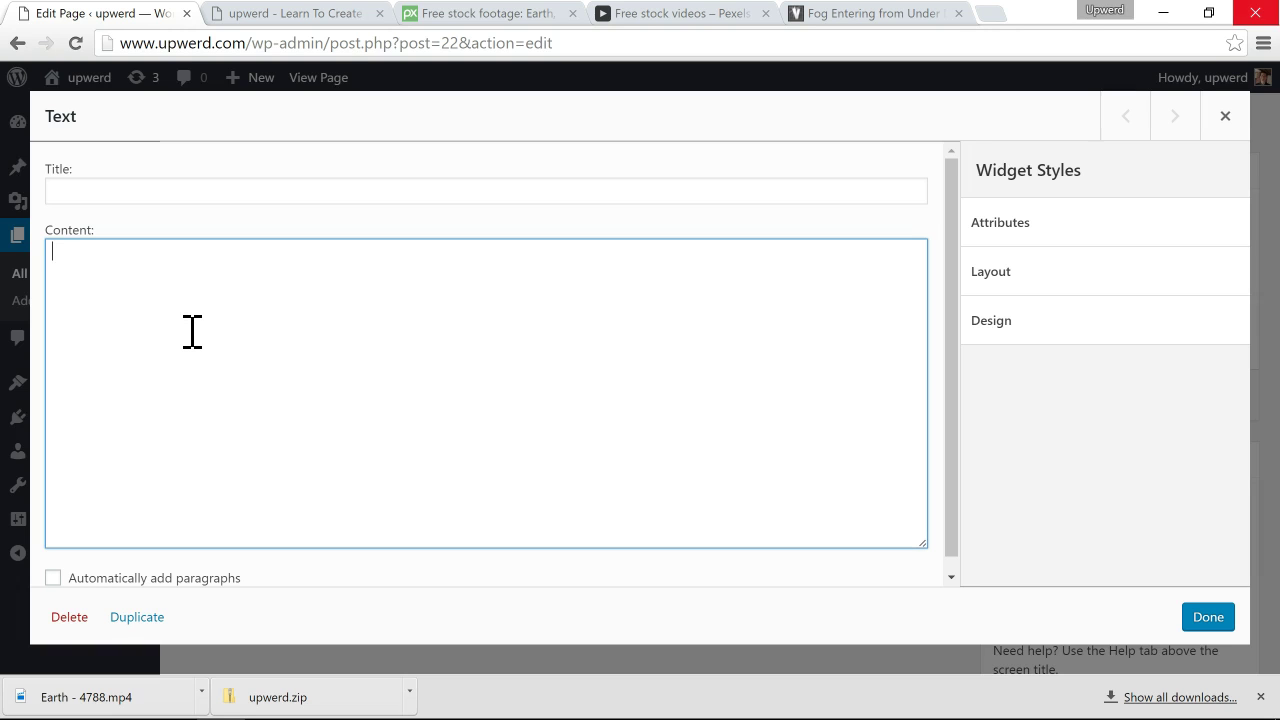
pyautogui.hotkey('ctrl', 'v')
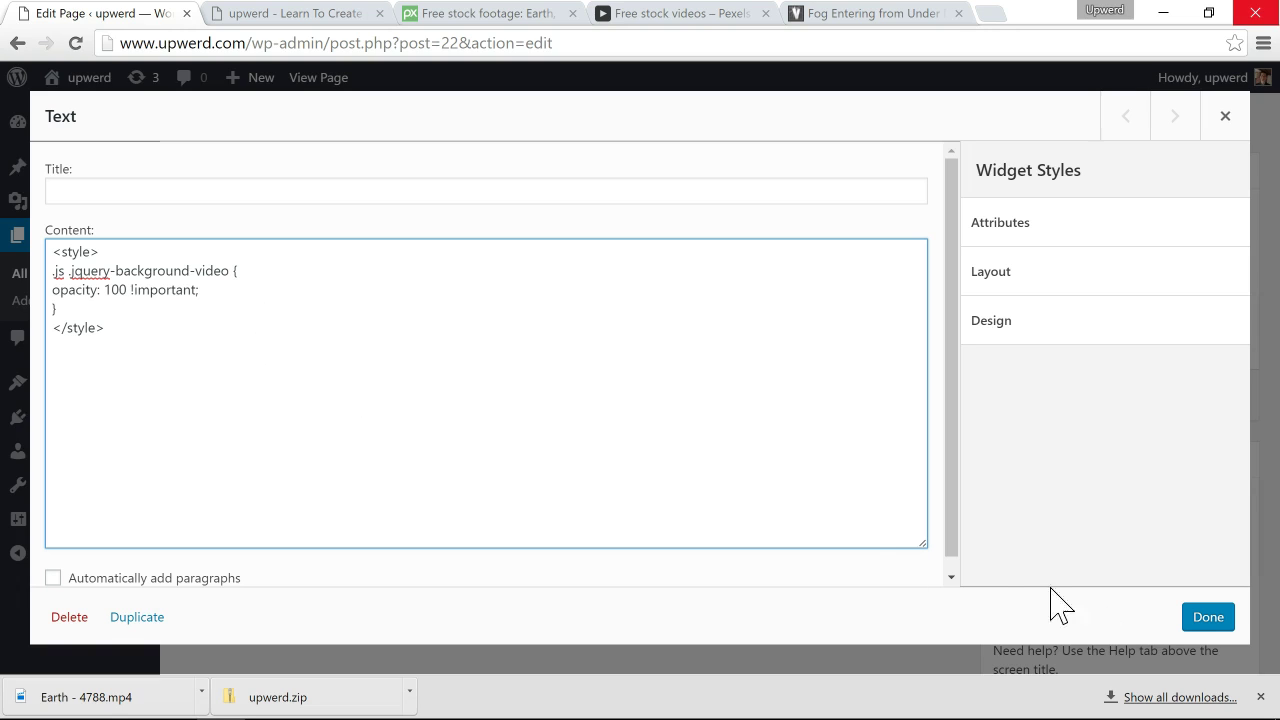
pyautogui.click(1207, 618)
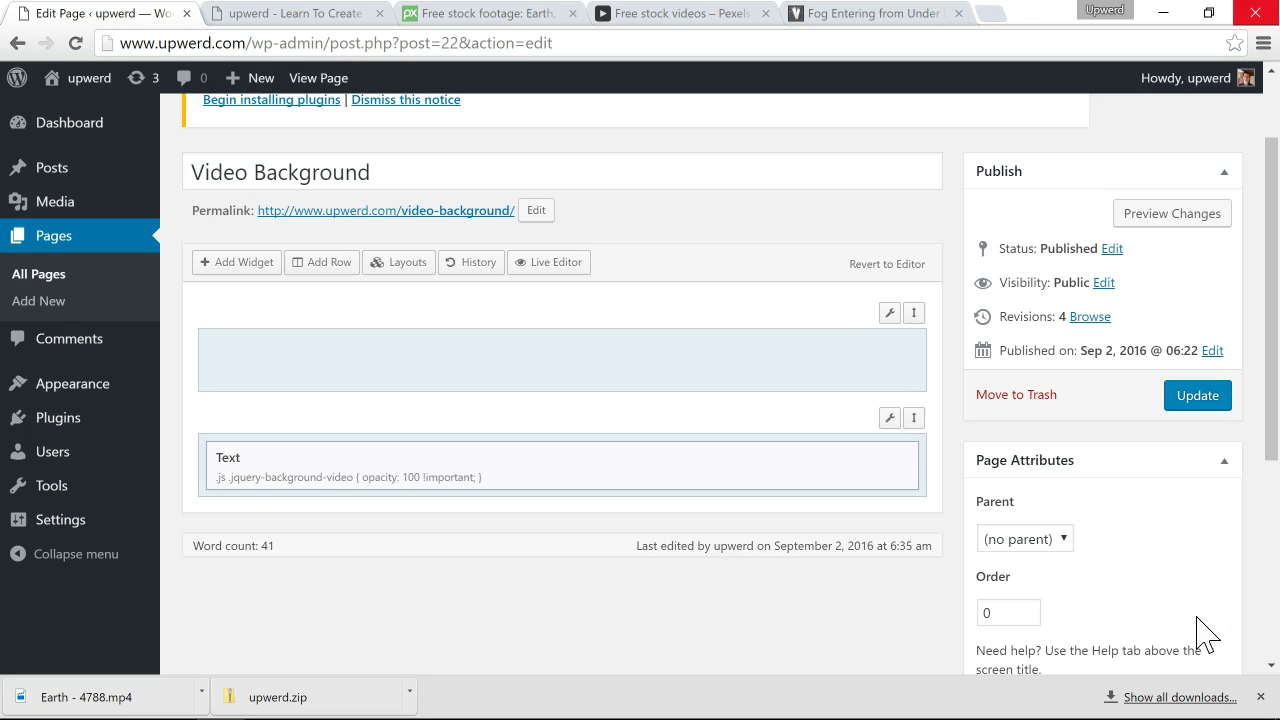
# Step: Update the page with the style fix, dismiss the downloads bar and view the published page
pyautogui.click(1196, 398)
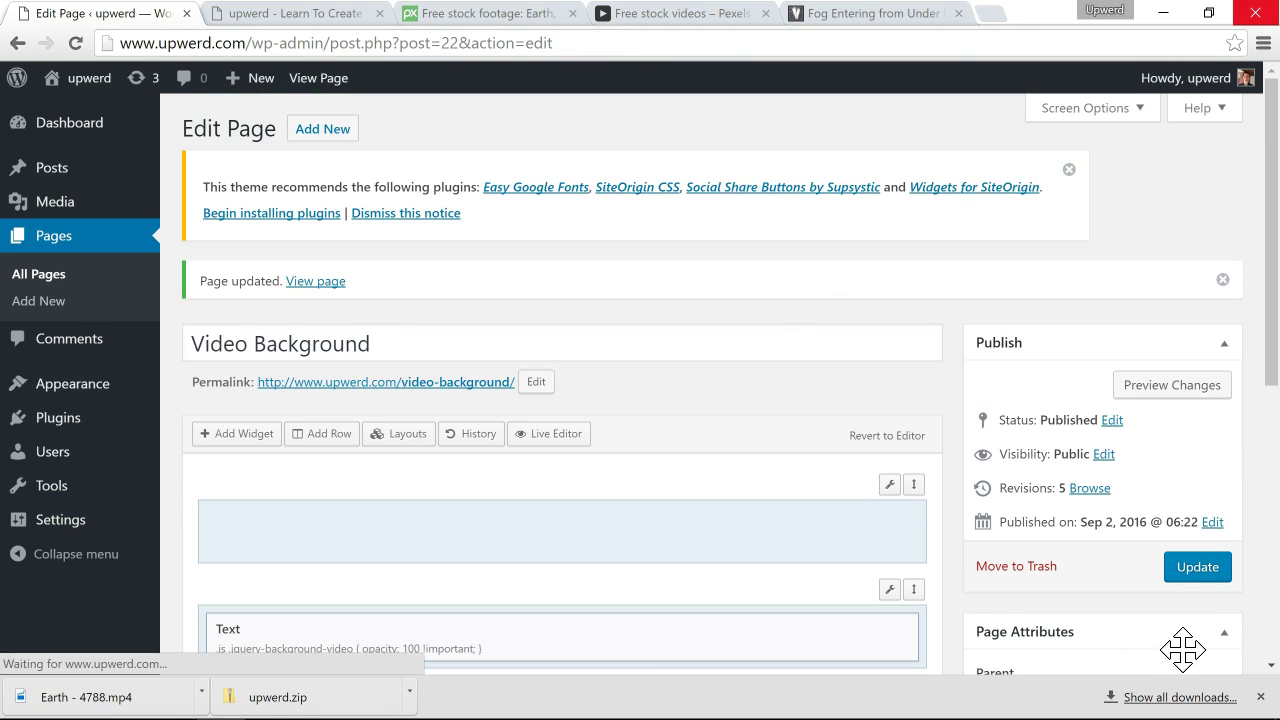
pyautogui.click(1260, 697)
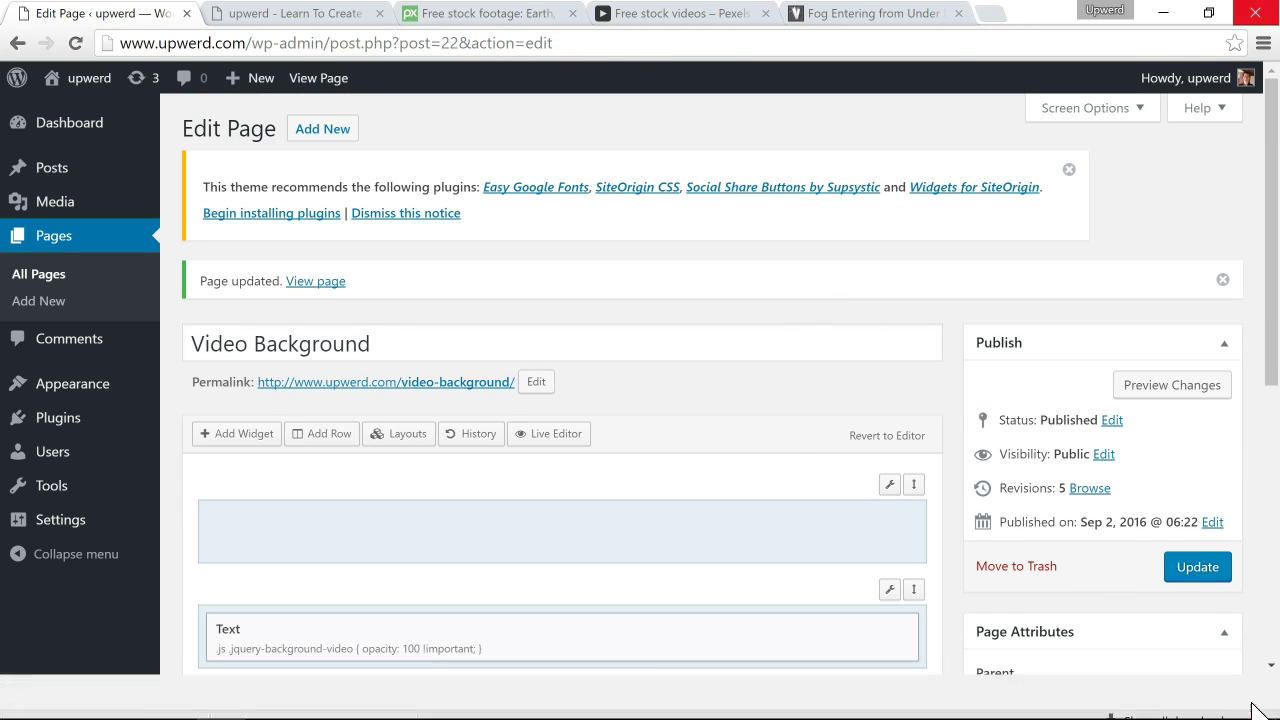
pyautogui.click(315, 282)
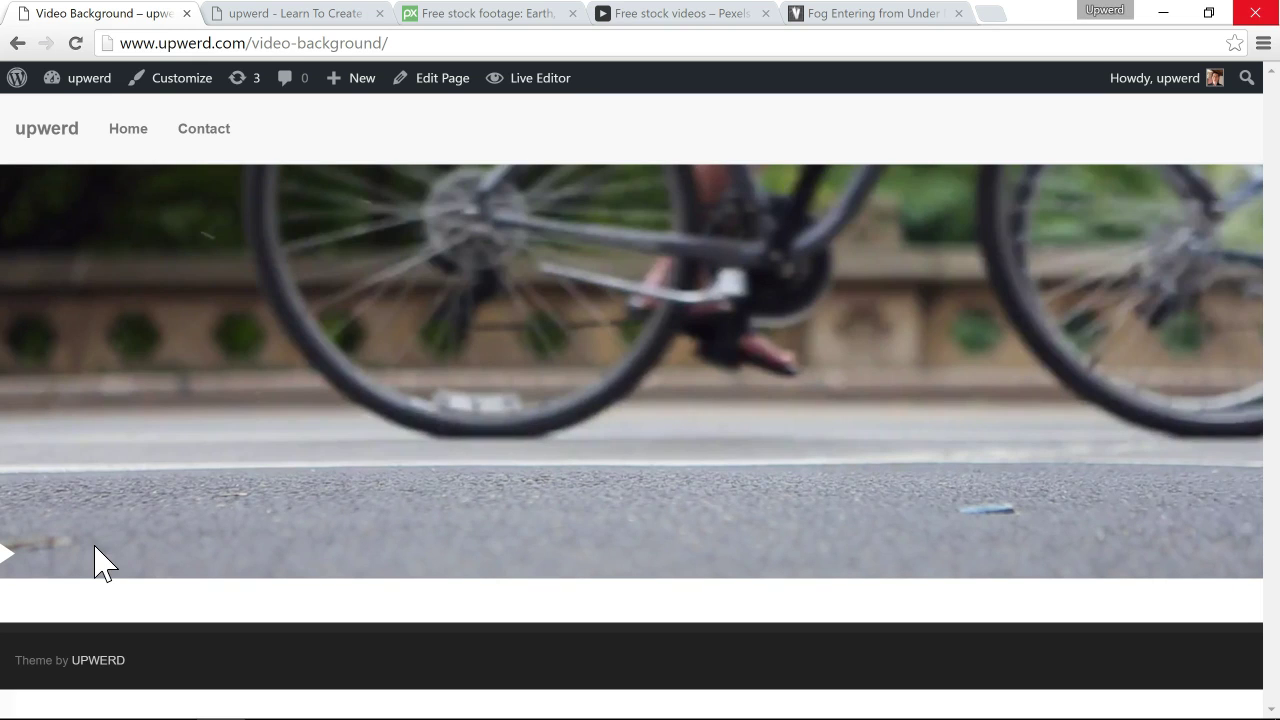
# Step: Play the row's background video on the published page and pause it again
pyautogui.click(14, 560)
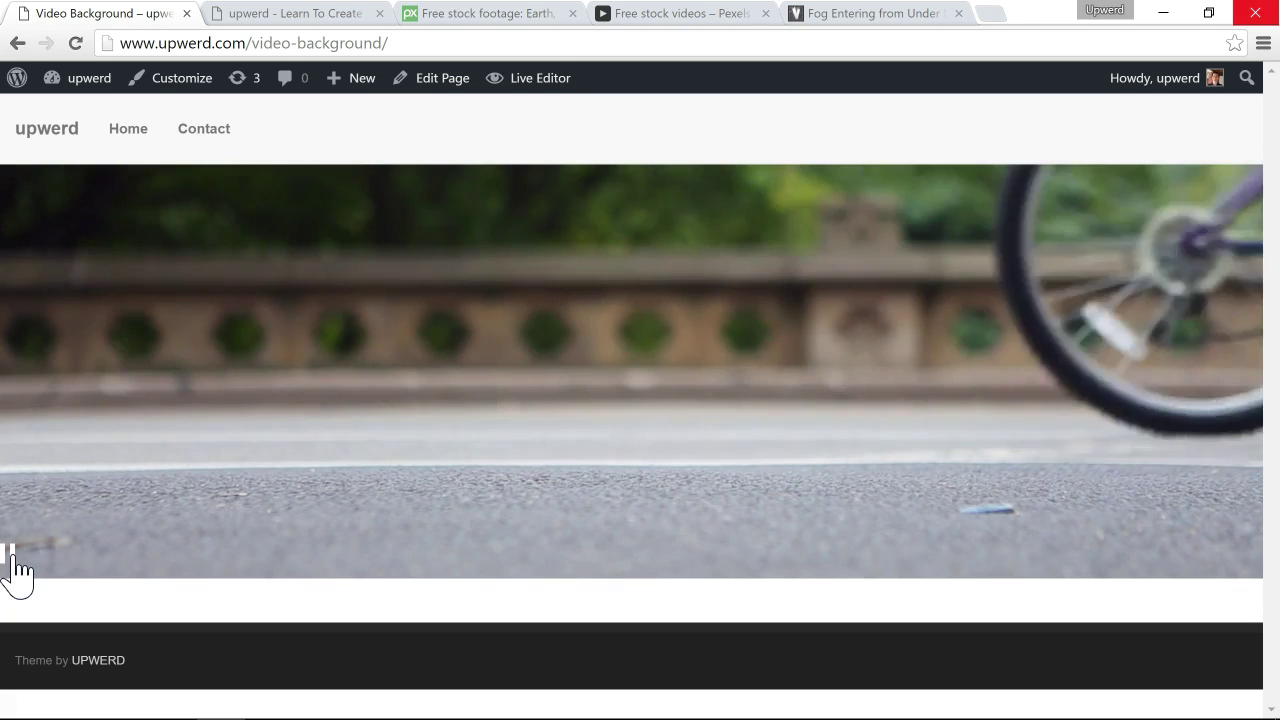
pyautogui.click(14, 560)
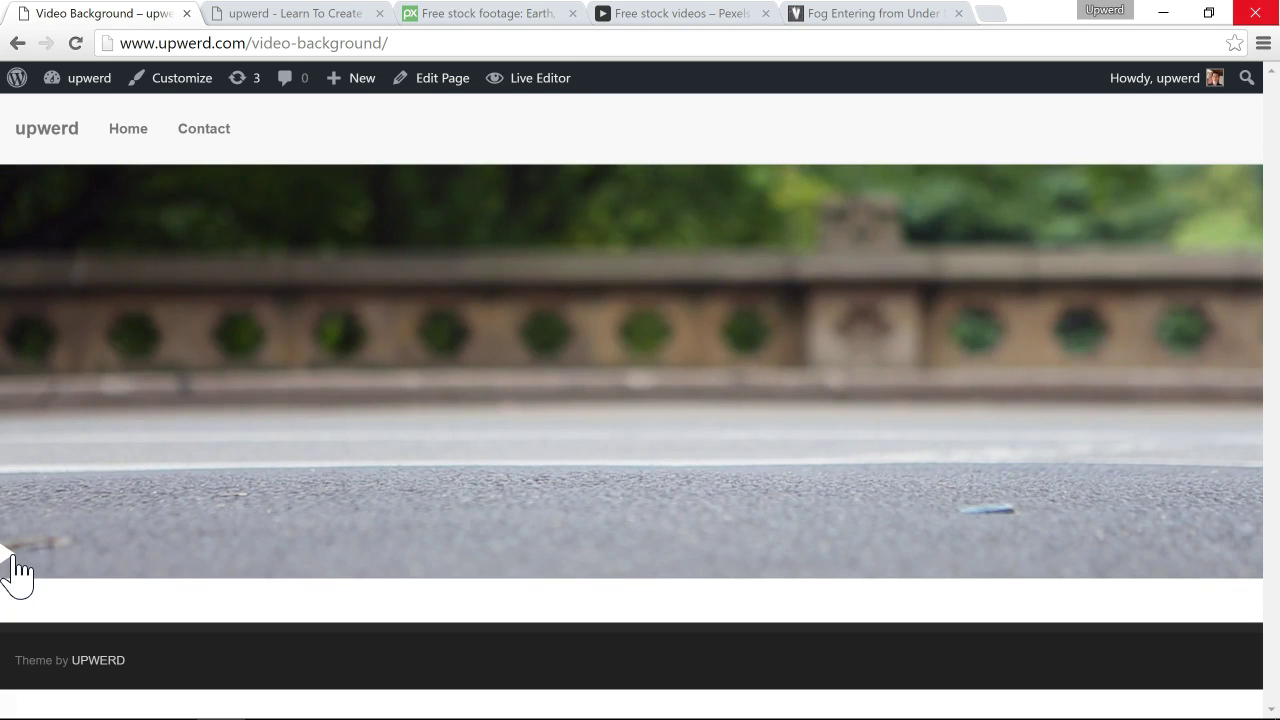
# Step: Return to editing the page and set the first row's background video overlay color to black (#000000)
pyautogui.click(441, 90)
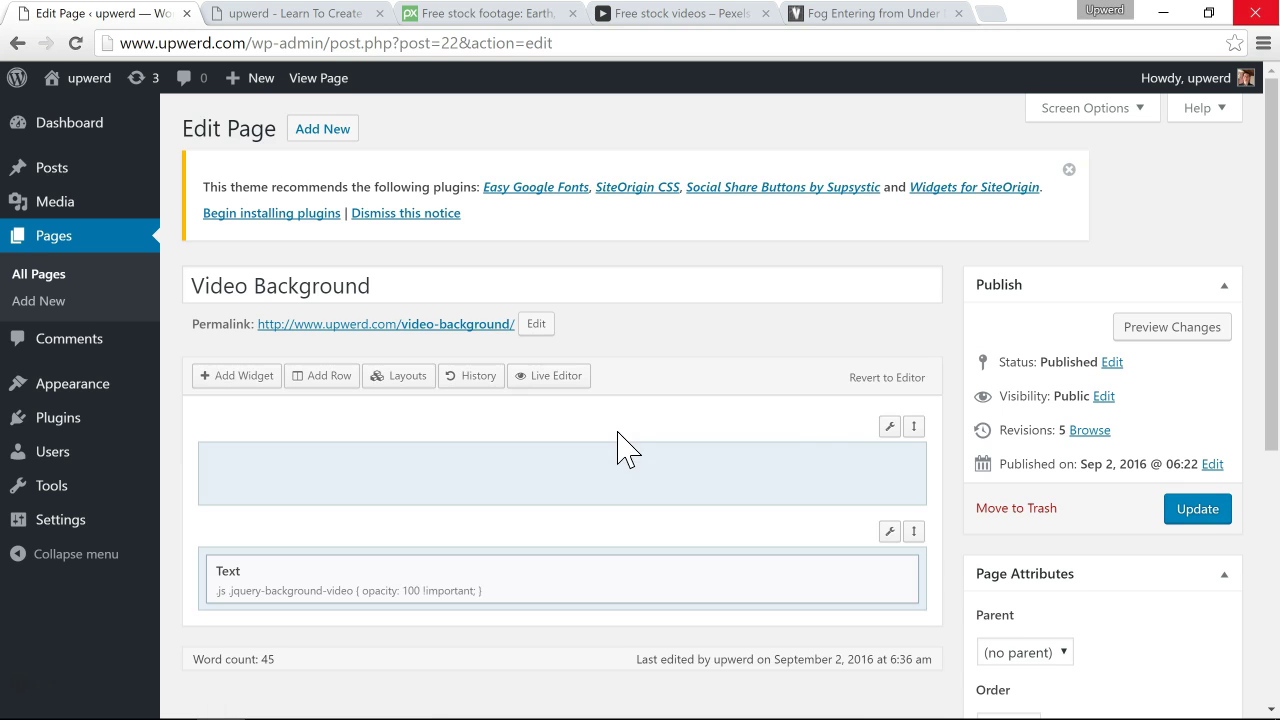
pyautogui.moveTo(889, 428)
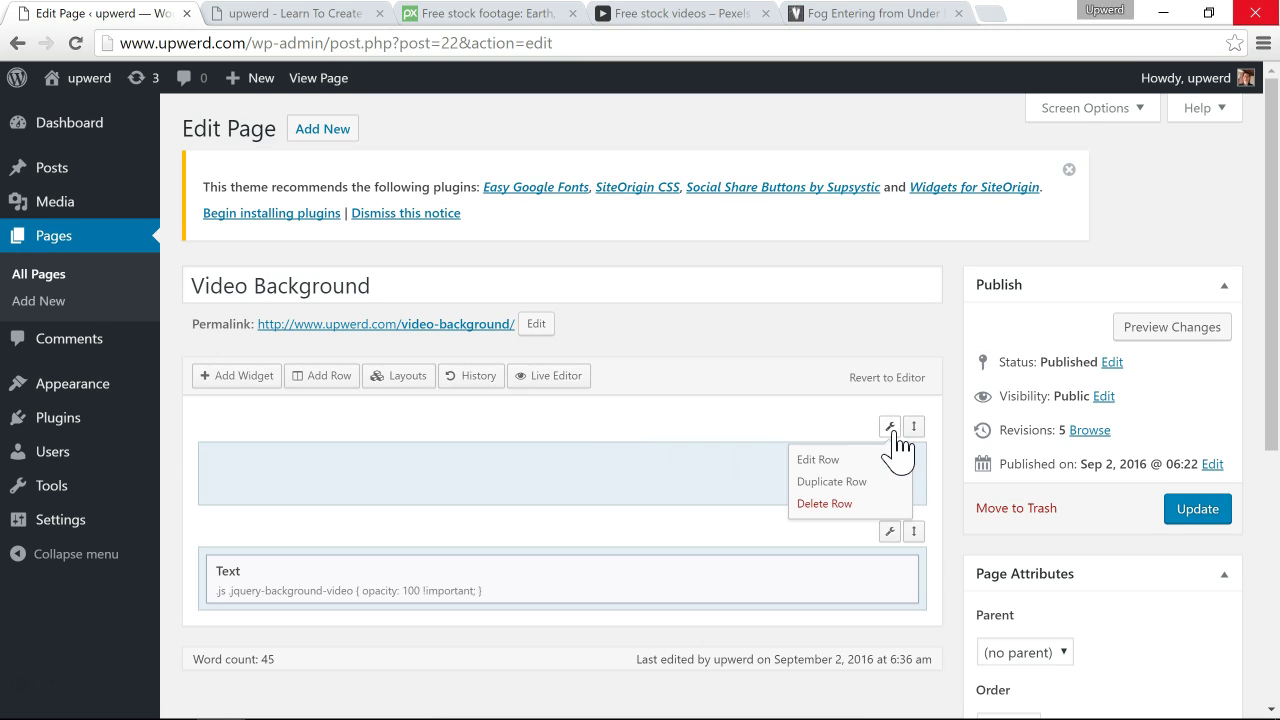
pyautogui.click(840, 462)
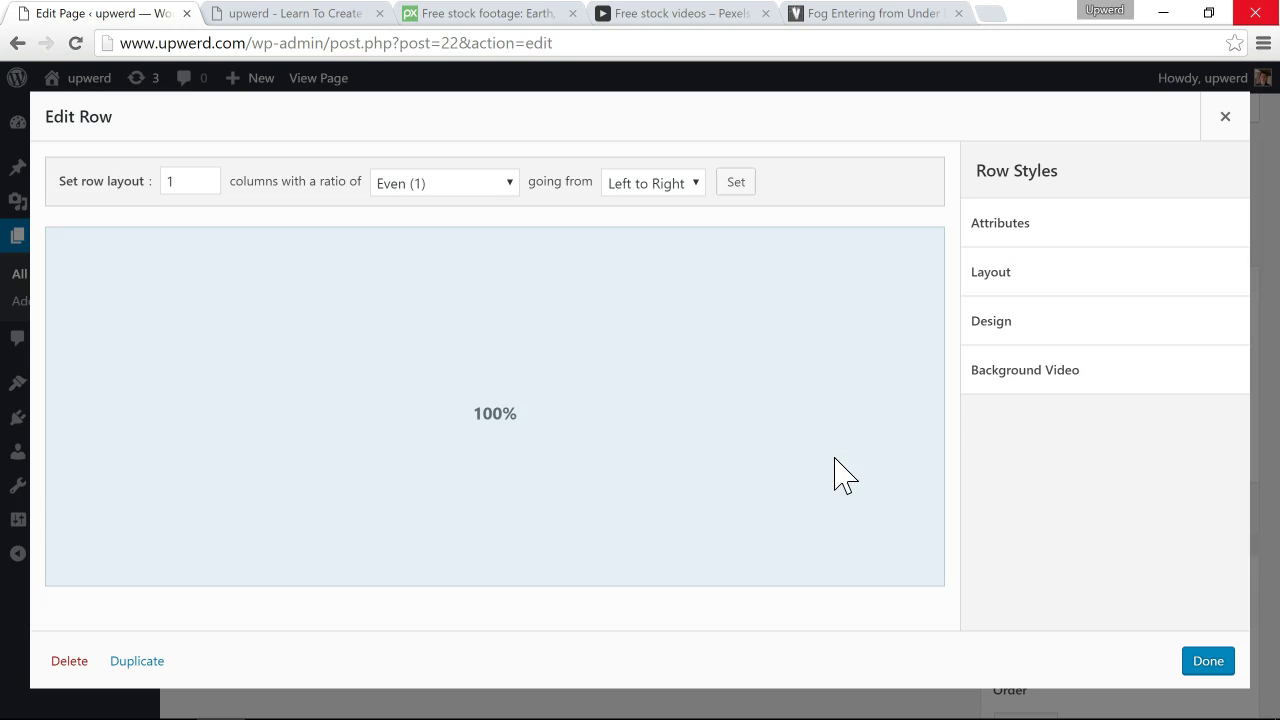
pyautogui.click(1110, 392)
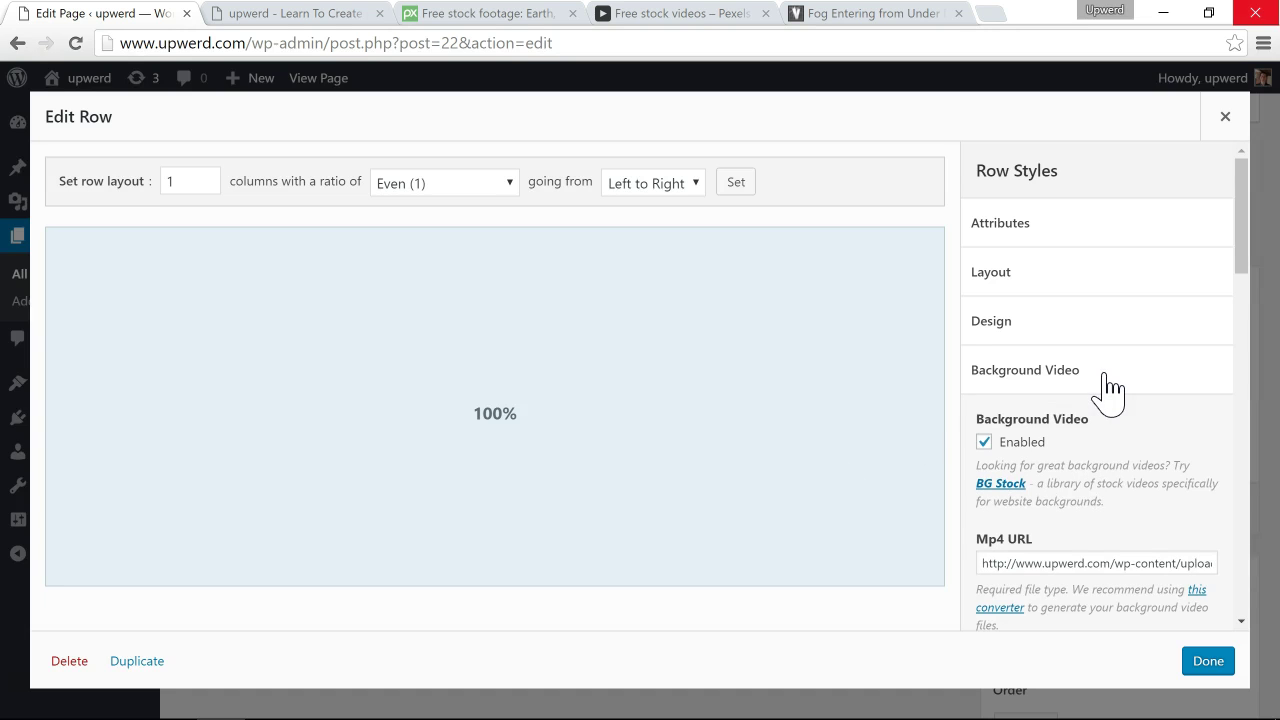
pyautogui.scroll(-7, 1110, 392)
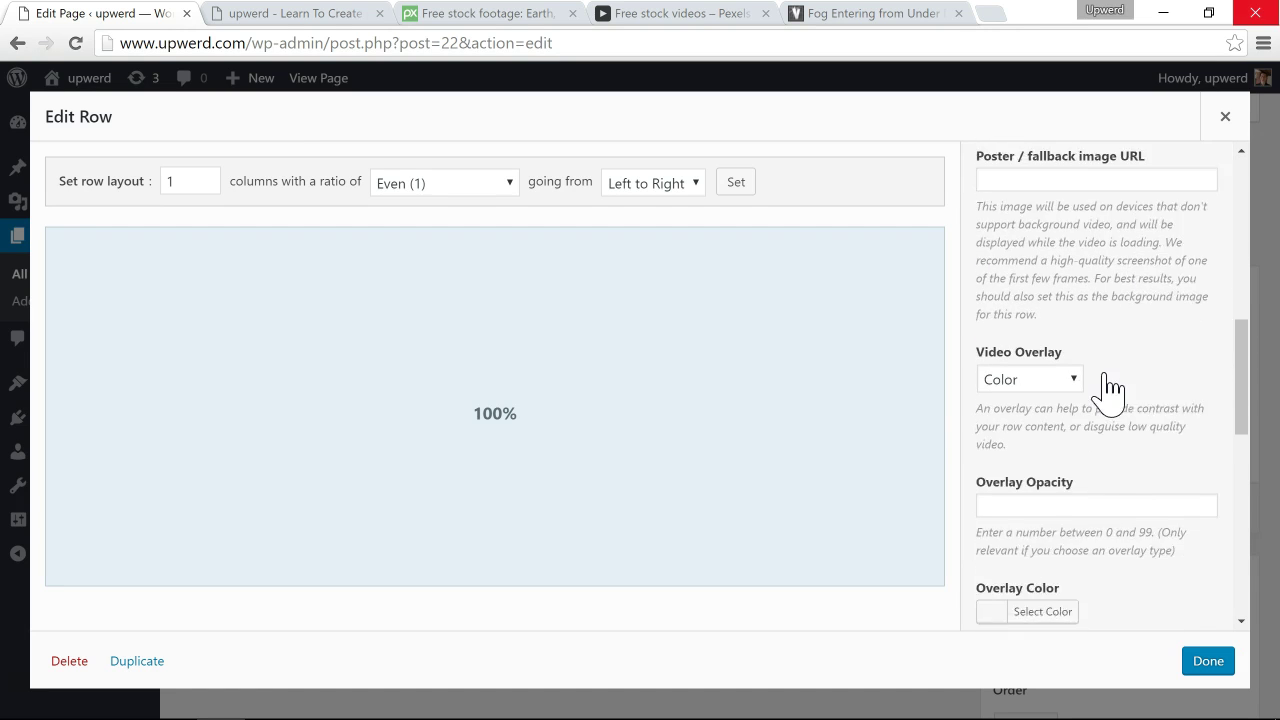
pyautogui.scroll(-2, 1110, 390)
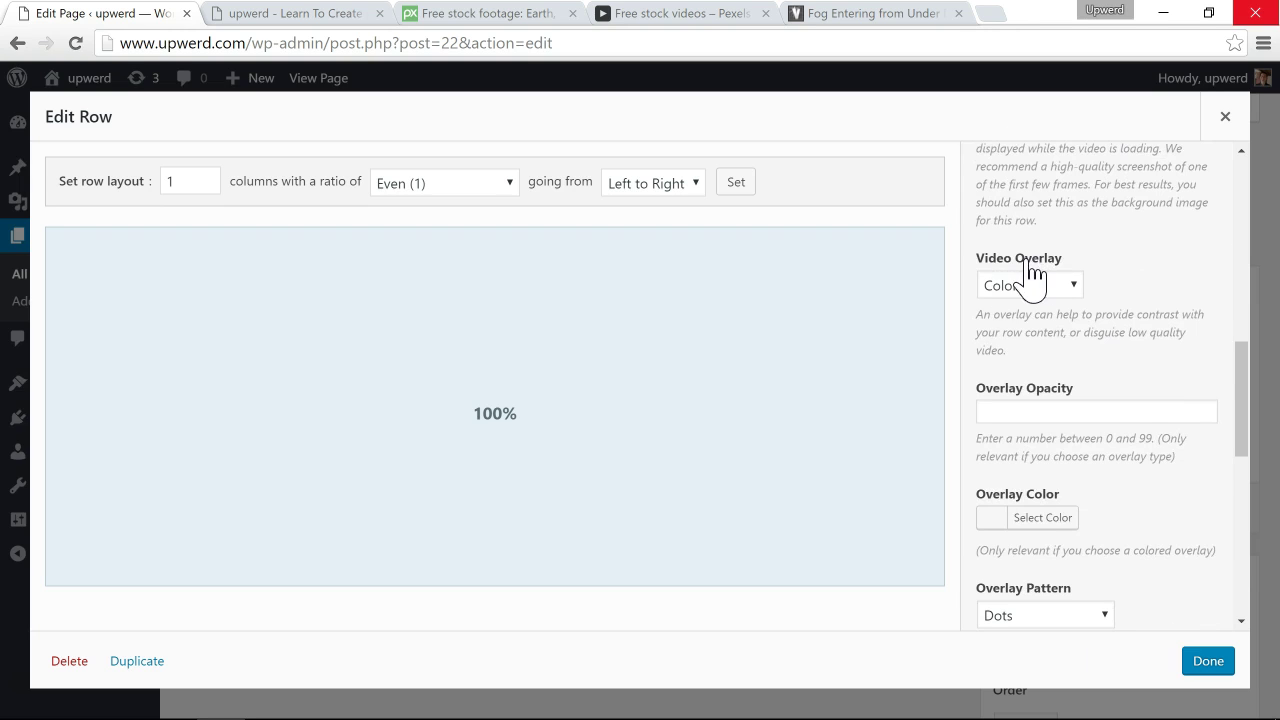
pyautogui.scroll(-2, 1030, 280)
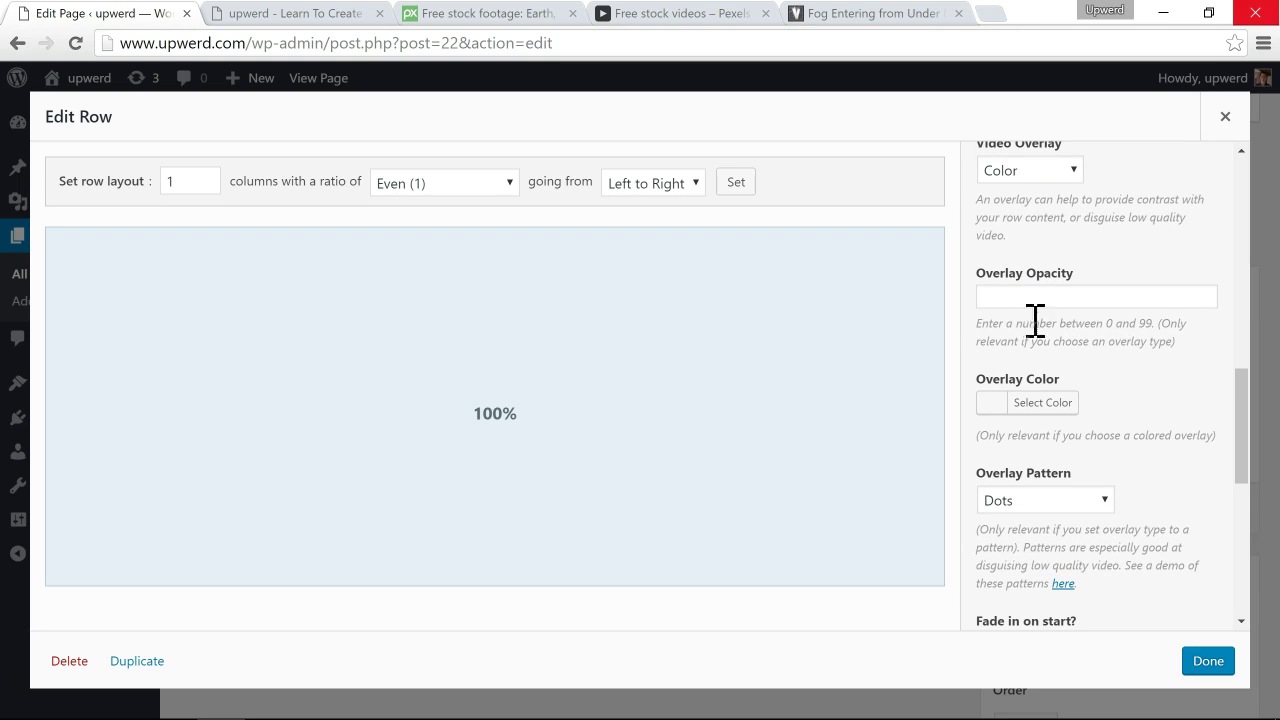
pyautogui.click(1038, 405)
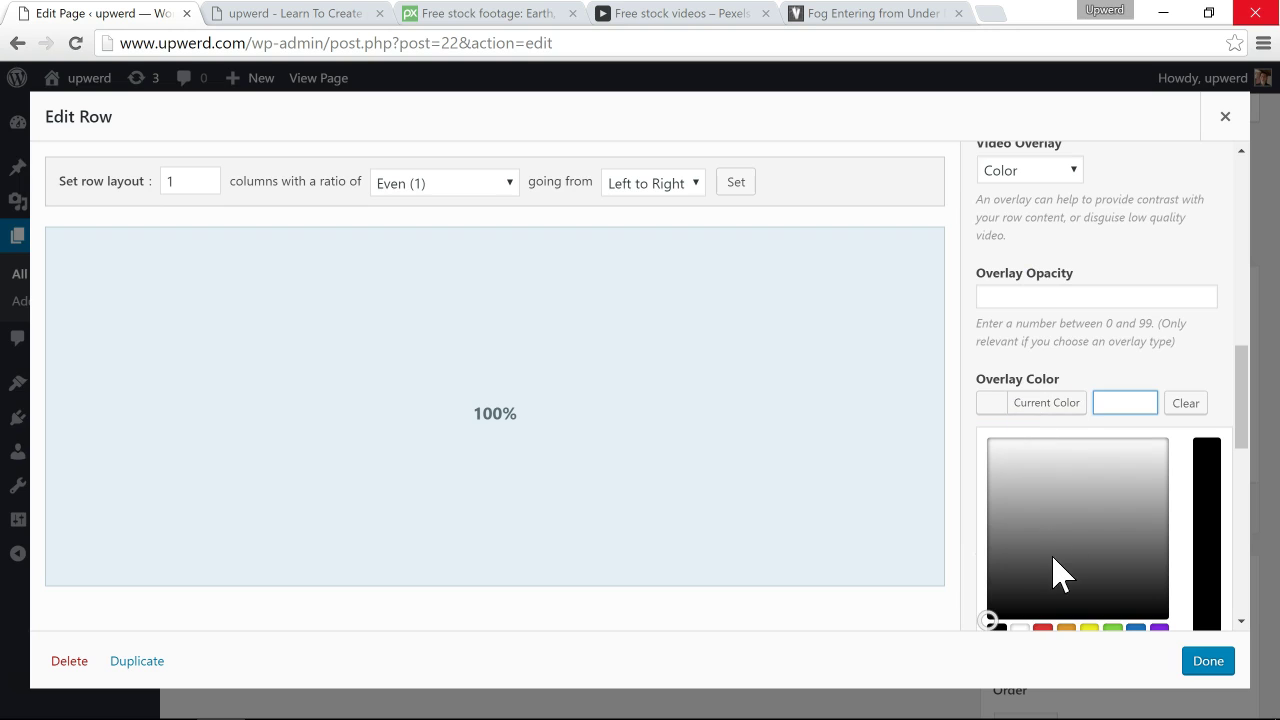
pyautogui.scroll(-2, 1060, 573)
pyautogui.click(1006, 538)
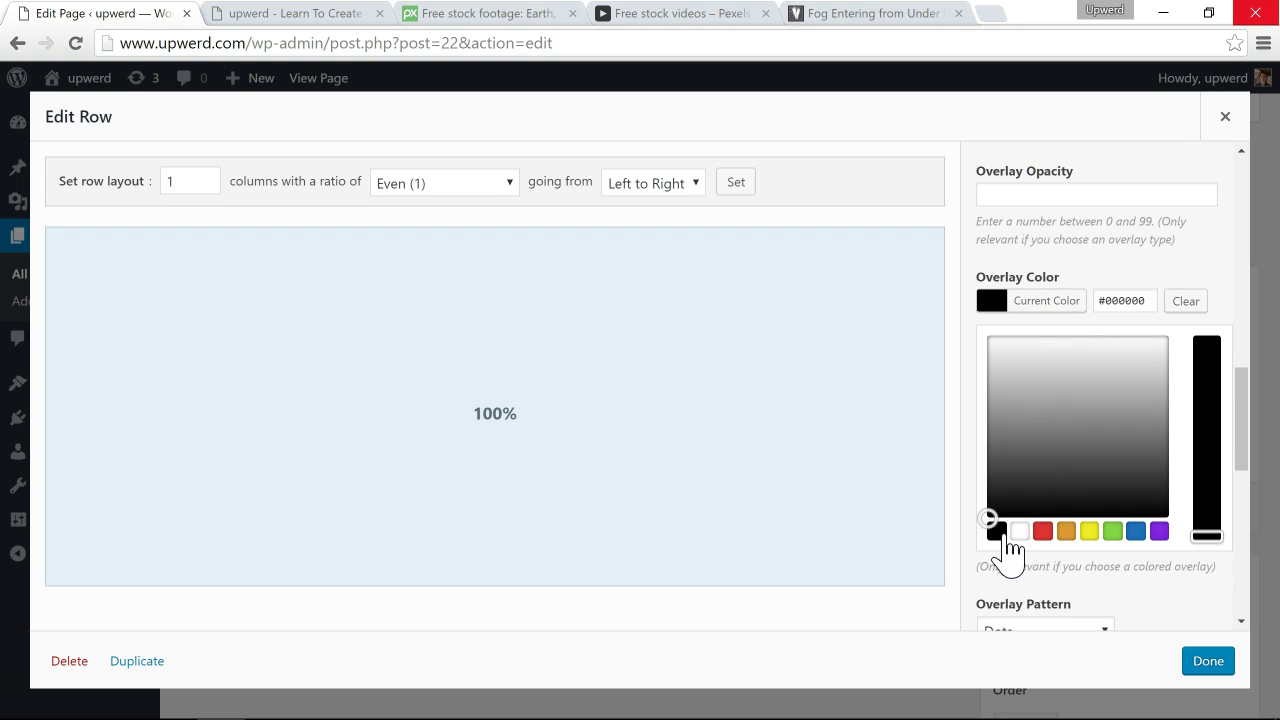
# Step: Set the background video's overlay opacity to 70 and apply the row settings
pyautogui.click(1025, 197)
pyautogui.scroll(1, 1025, 197)
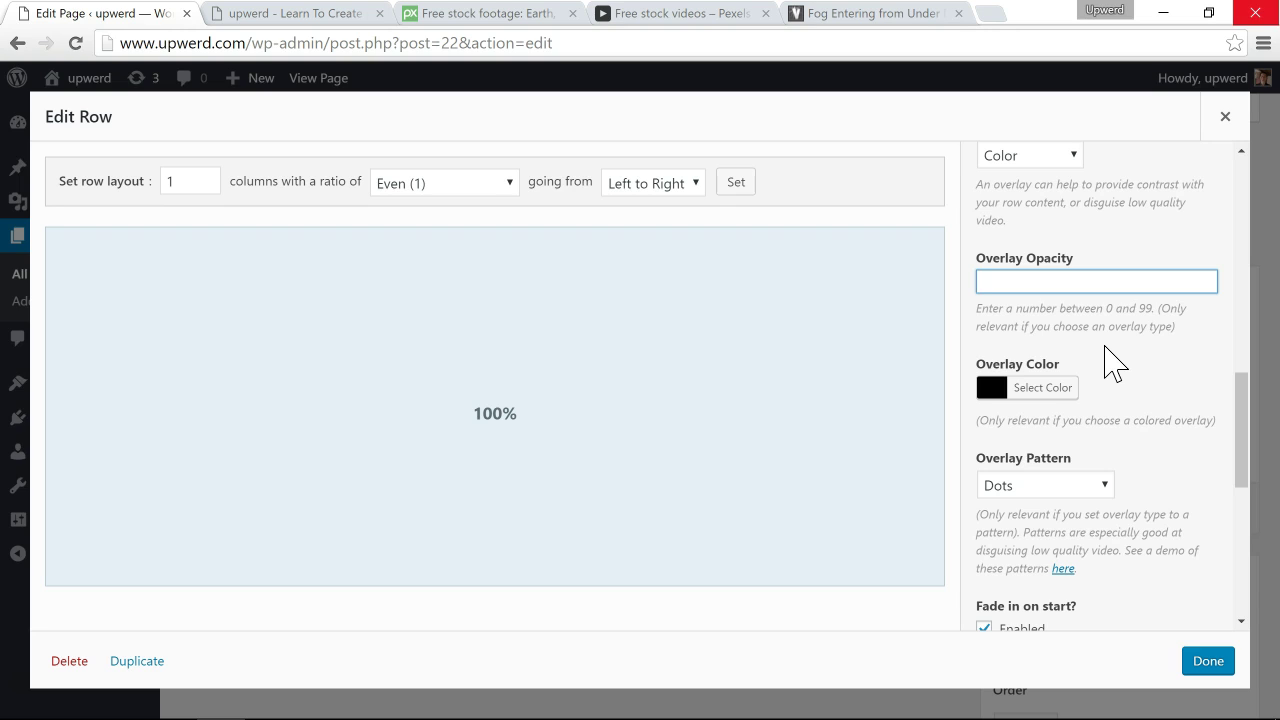
pyautogui.write('70')
pyautogui.scroll(-2, 1137, 530)
pyautogui.click(1208, 662)
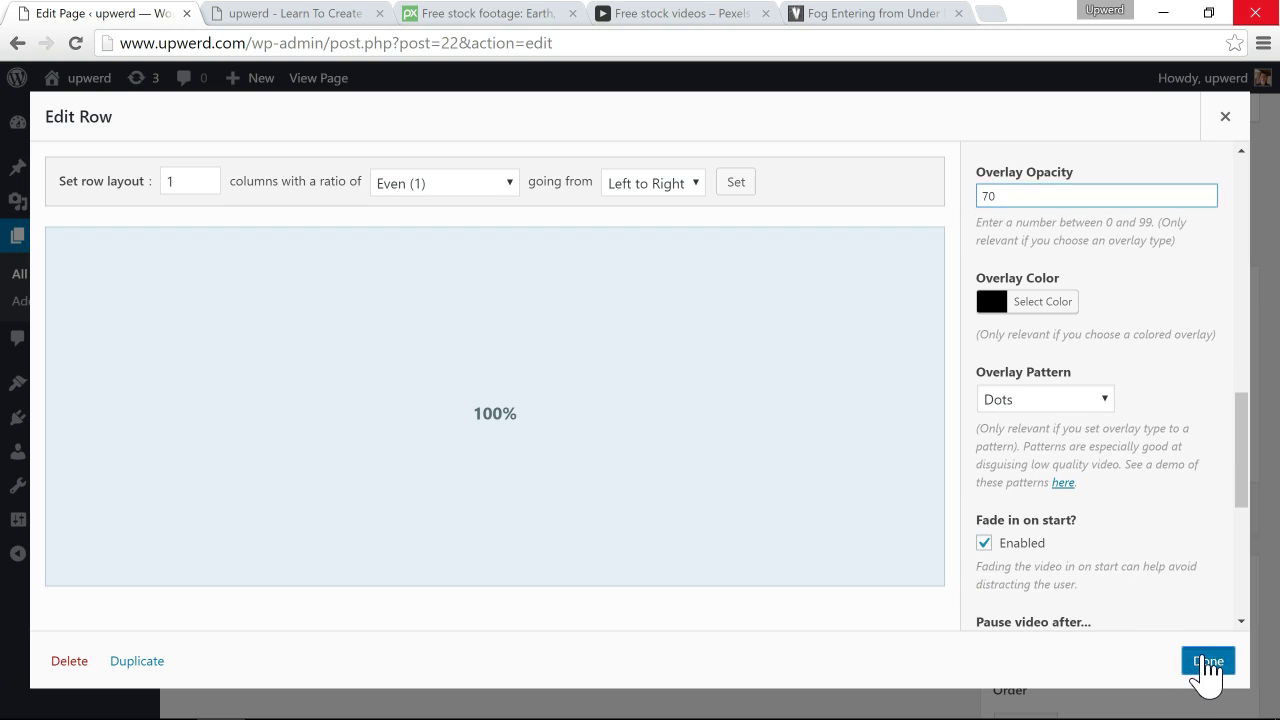
# Step: Update the page with the overlay settings and view the published Video Background page
pyautogui.click(1186, 512)
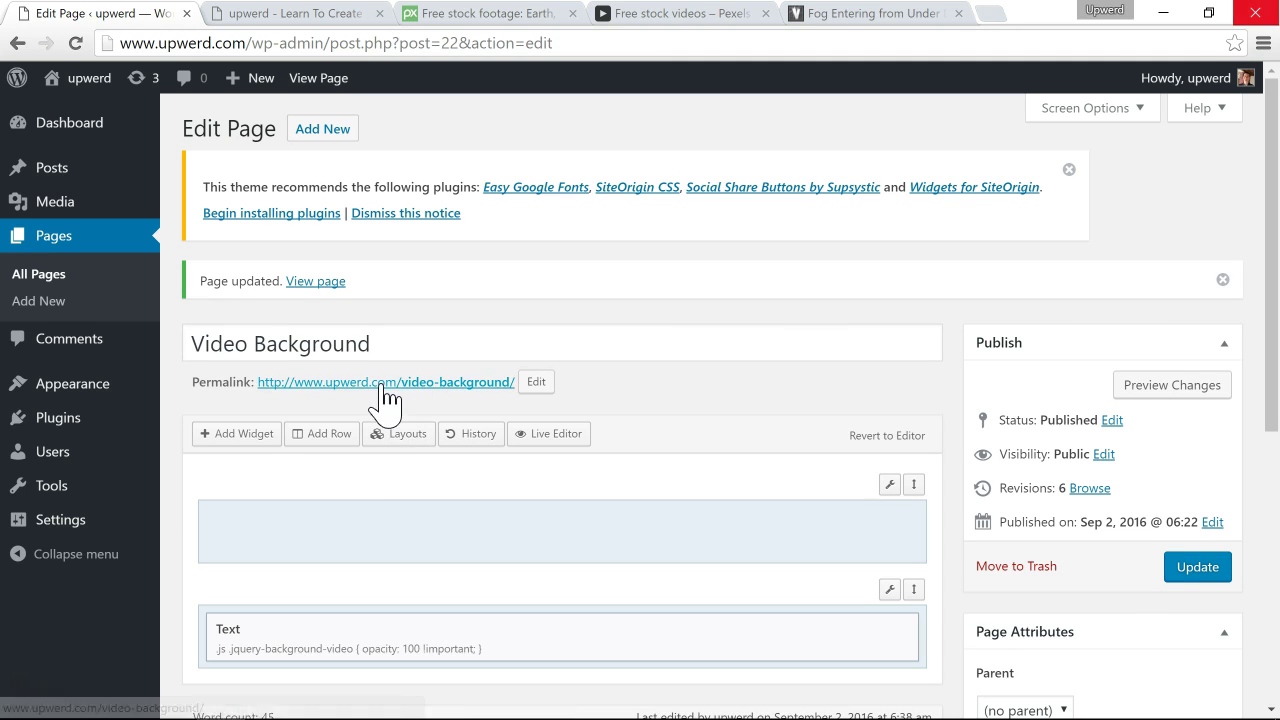
pyautogui.click(384, 382)
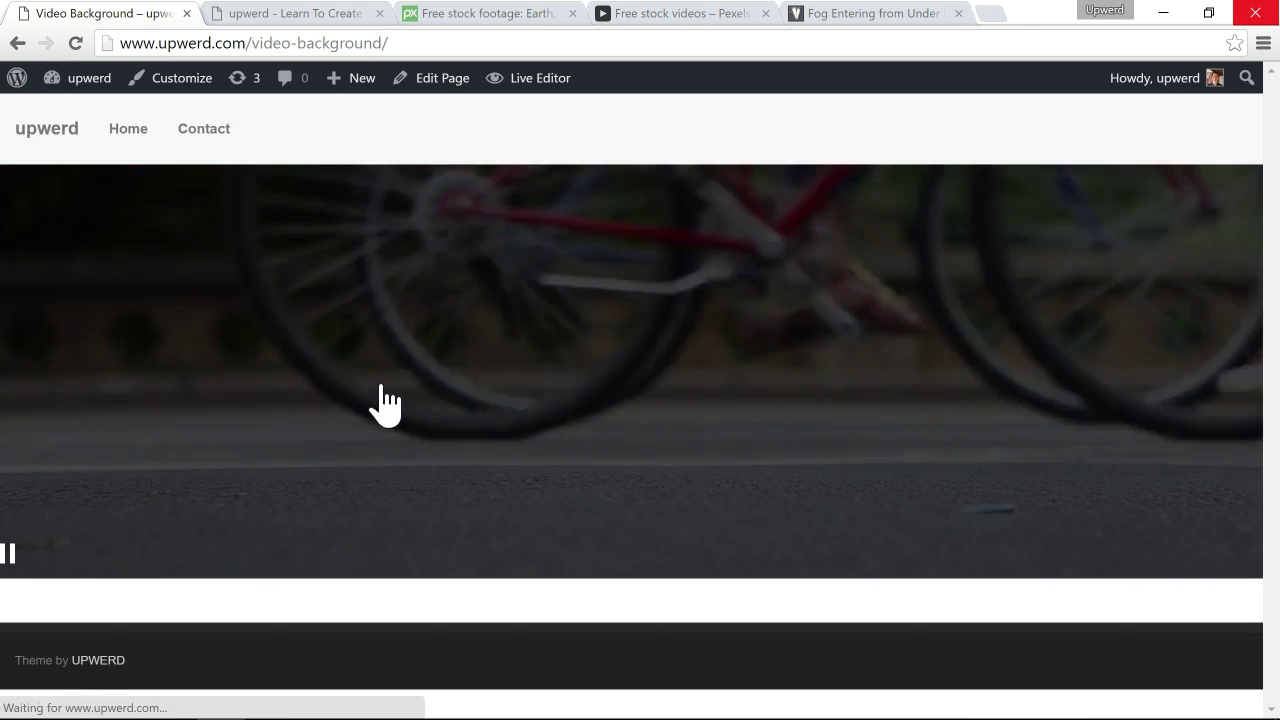